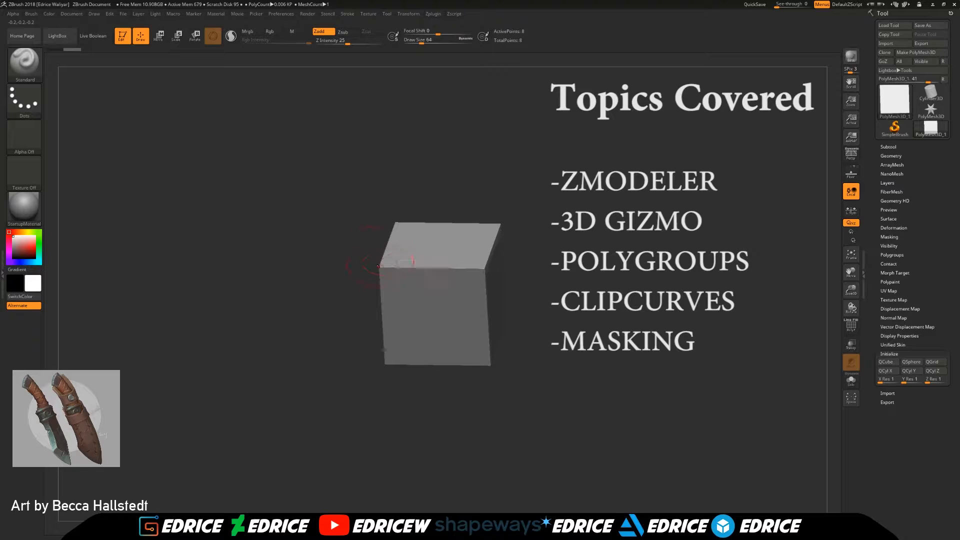
Step: Turn on the floor grid and load the Ref knife texture onto its Left-Right plane, viewed straight from the side
drag(612, 276, 634, 260)
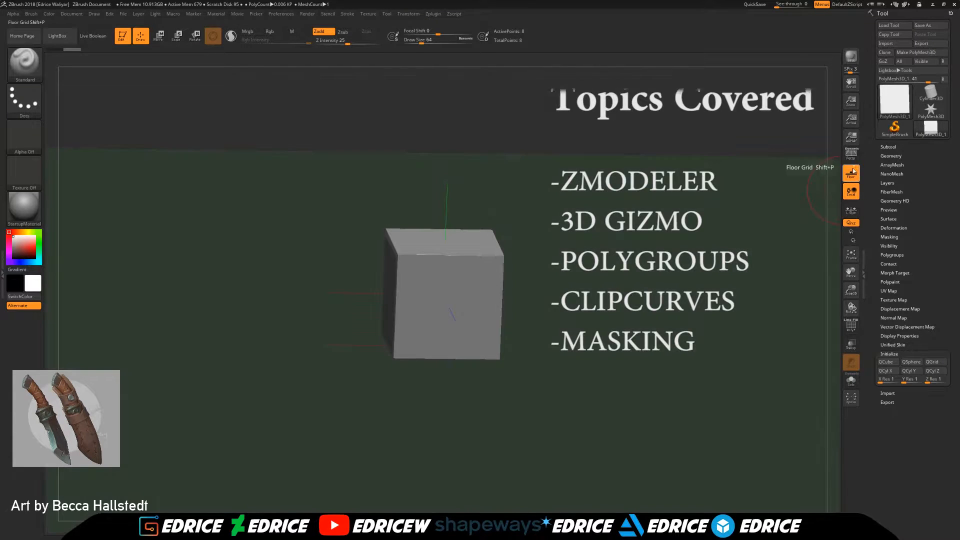
click(852, 171)
click(95, 14)
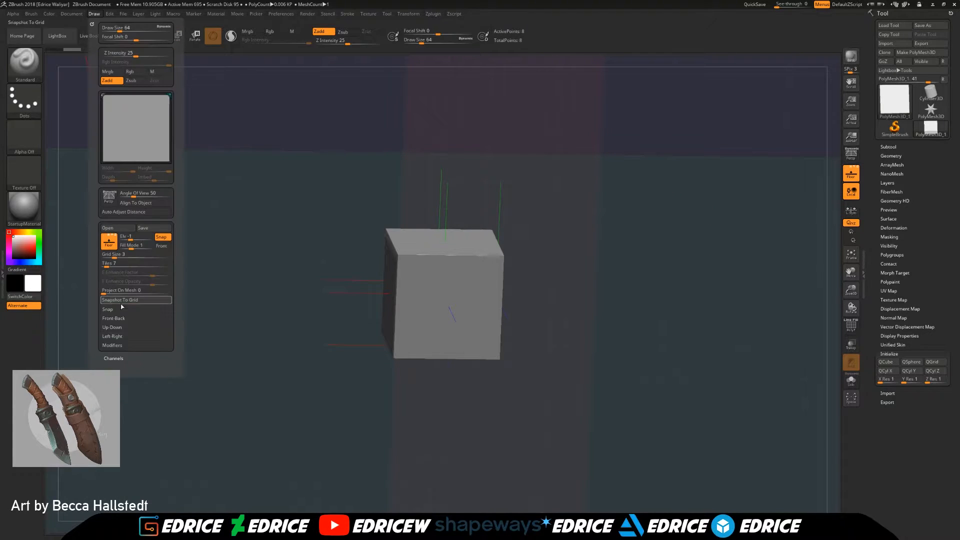
click(112, 336)
click(112, 352)
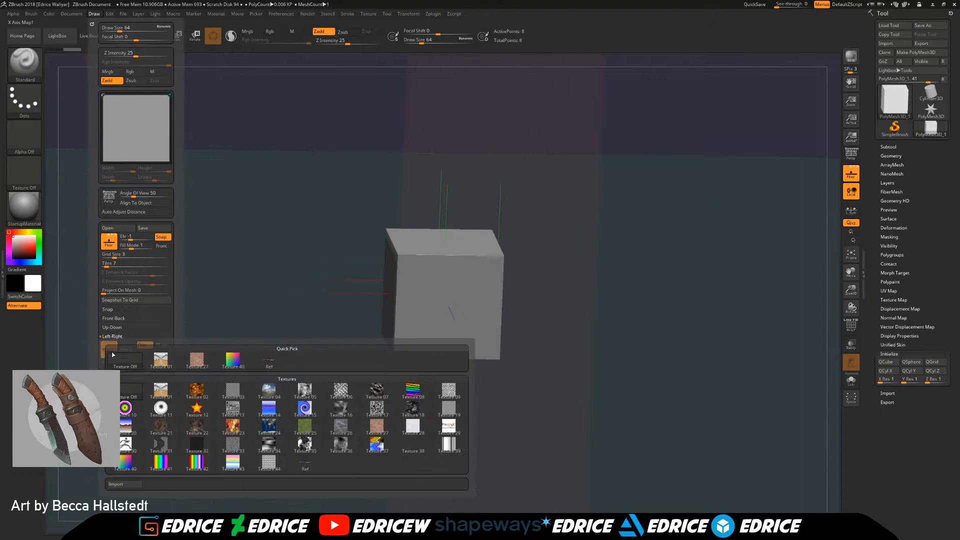
click(282, 369)
drag(309, 367, 654, 311)
drag(852, 290, 853, 225)
click(855, 167)
click(856, 167)
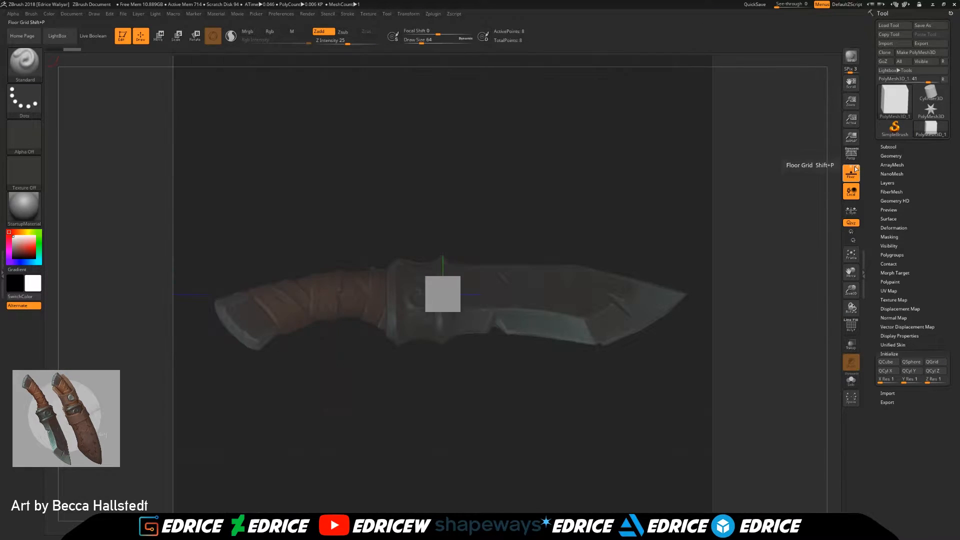
shift+drag(764, 225, 654, 291)
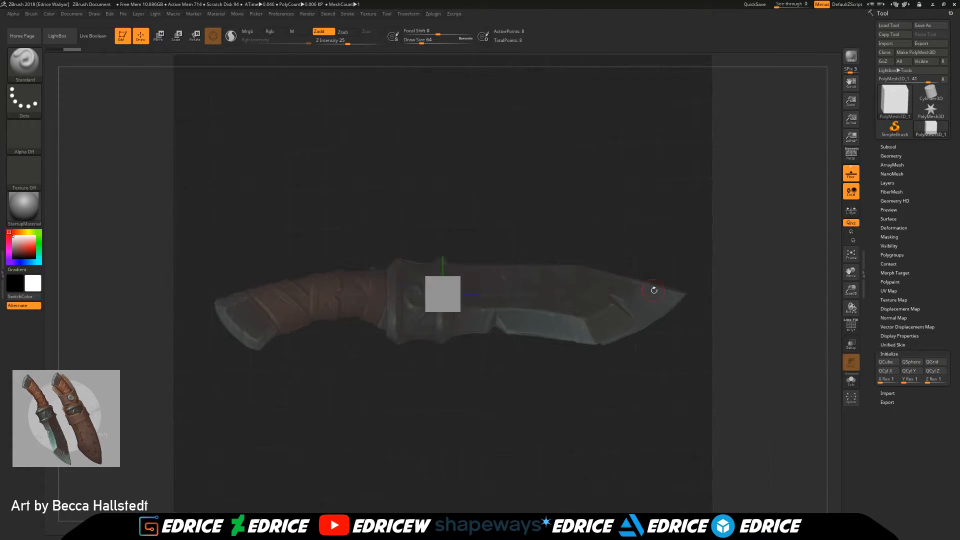
Step: Rename the cube subtool as BLADE
click(889, 147)
click(899, 332)
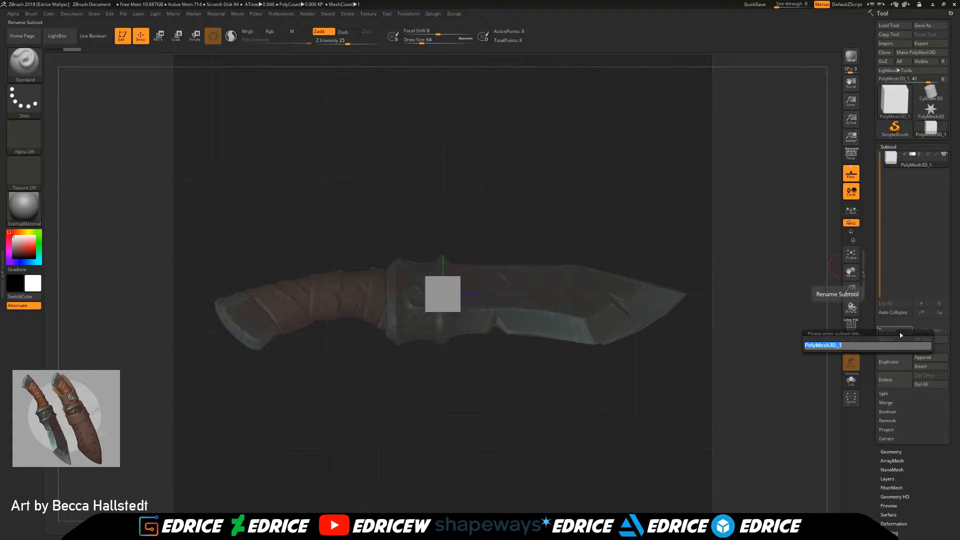
text(BLADE)
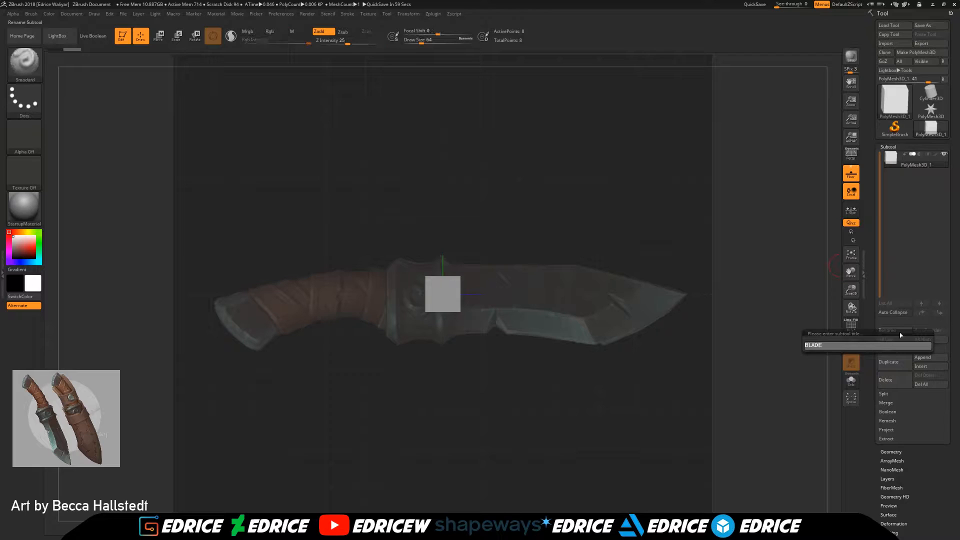
key(Return)
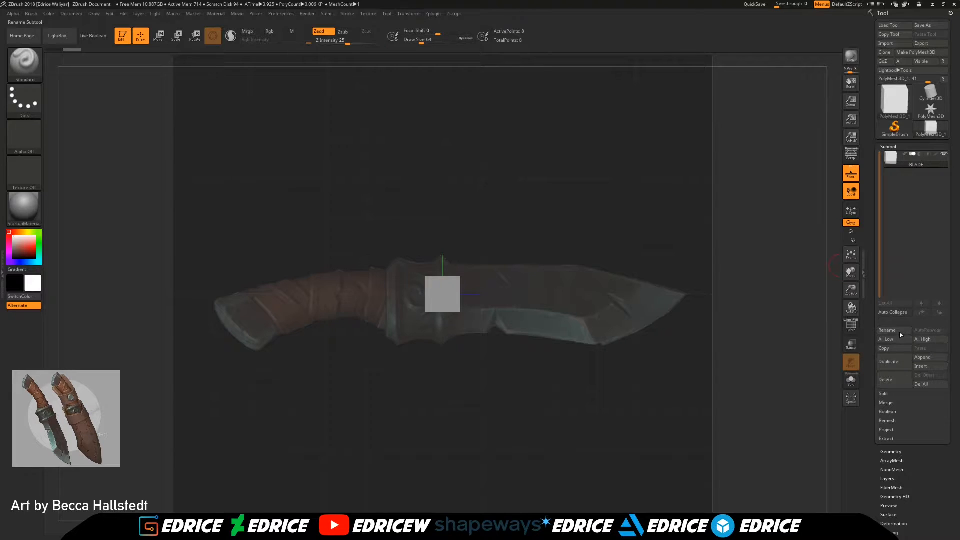
Step: Scale the cube with the 3D gizmo so it is as tall as the blade and thinner across its width
click(164, 43)
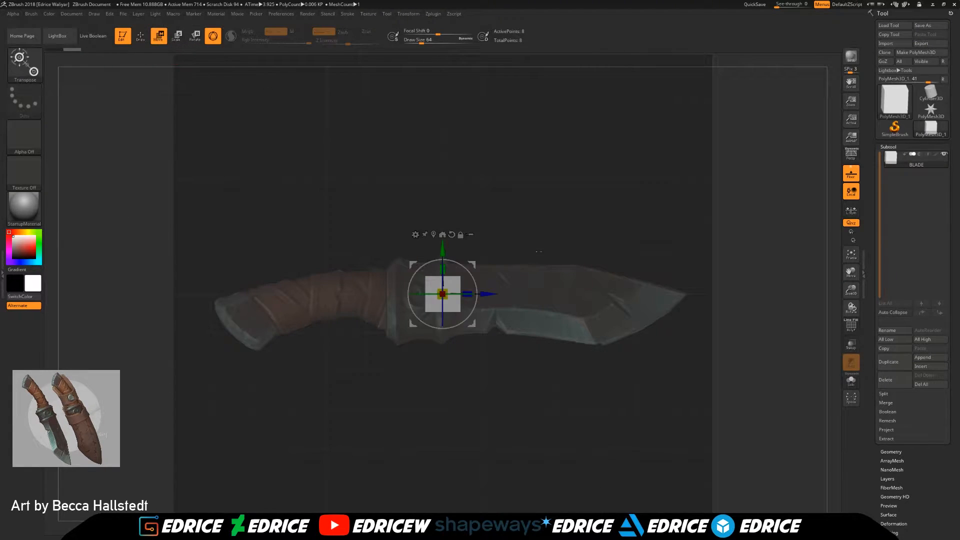
mouse_move(443, 269)
mouse_down()
mouse_move(446, 246)
mouse_move(444, 275)
mouse_move(443, 253)
mouse_up()
key(ctrl+z)
shift+drag(620, 341, 556, 347)
drag(414, 298, 429, 299)
shift+drag(641, 339, 702, 339)
click(145, 42)
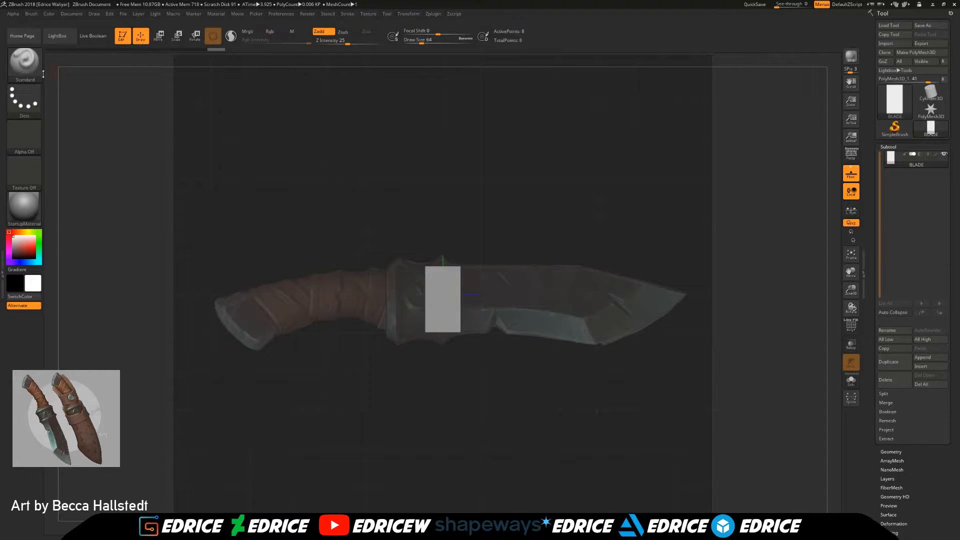
Step: Switch to the ZModeler brush and try to extrude the block's end face toward the blade tip
key(b)
key(z)
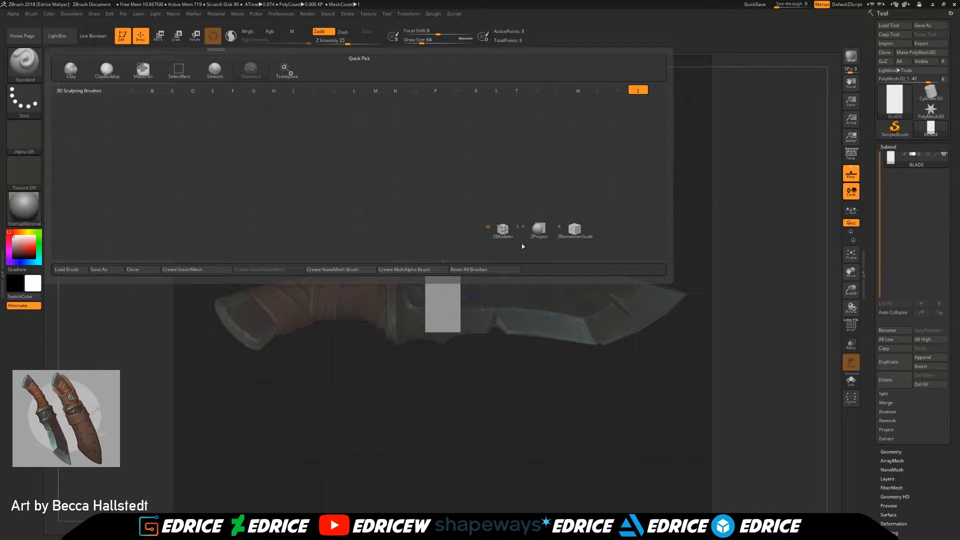
key(m)
ctrl+right_drag(498, 293, 496, 320)
right_drag(497, 320, 469, 321)
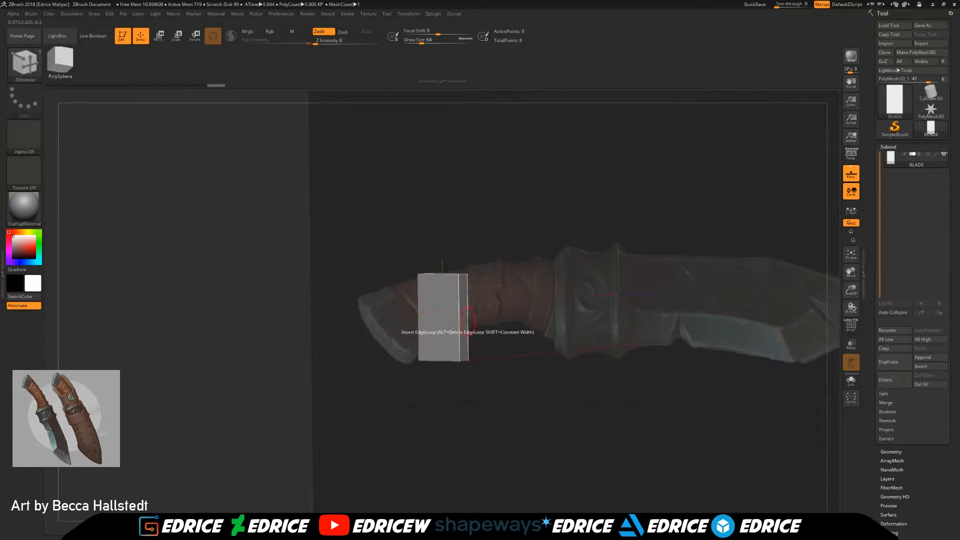
drag(465, 321, 545, 321)
right_drag(545, 321, 557, 323)
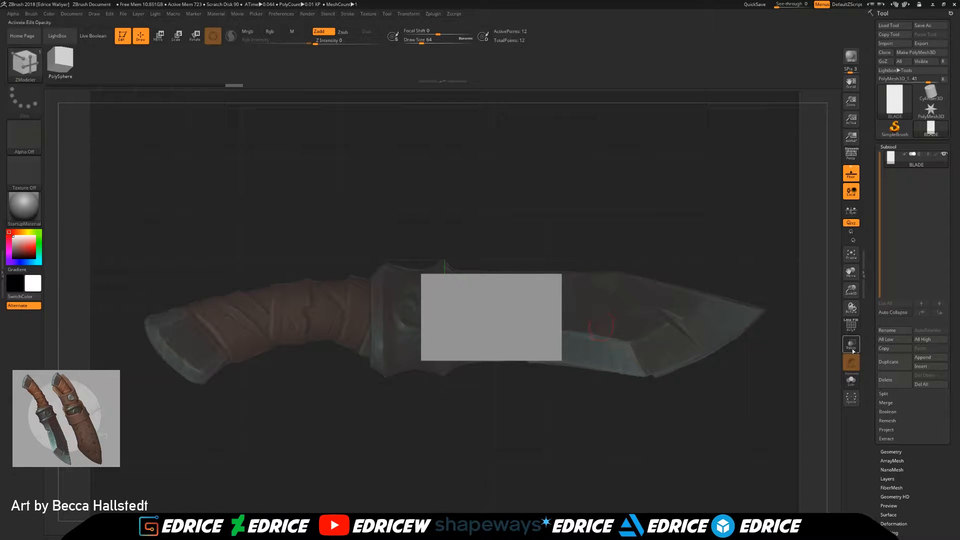
Step: Turn on the polyframe display with wireframe lines only, without the polygroup colour fill
click(853, 328)
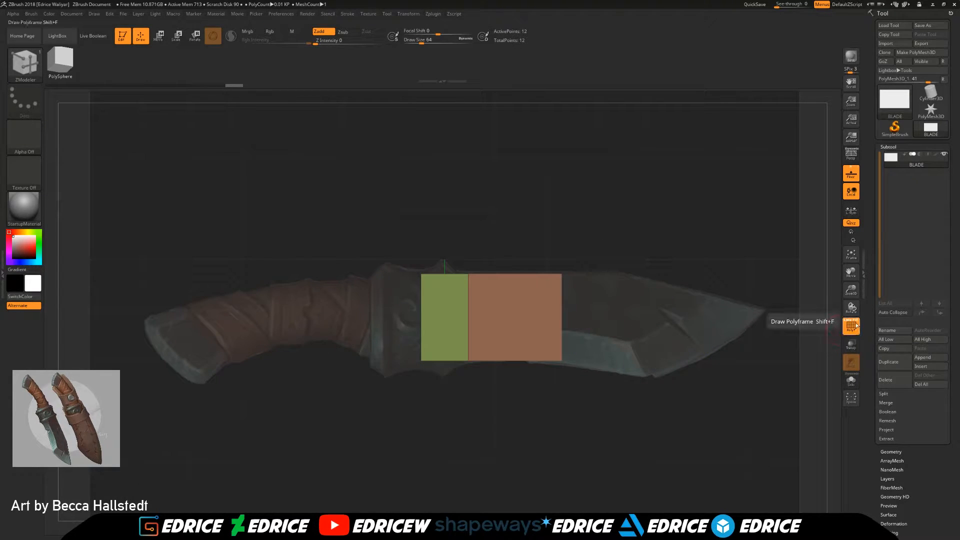
click(856, 321)
mouse_move(631, 328)
right_down()
mouse_move(587, 327)
mouse_move(645, 330)
right_up()
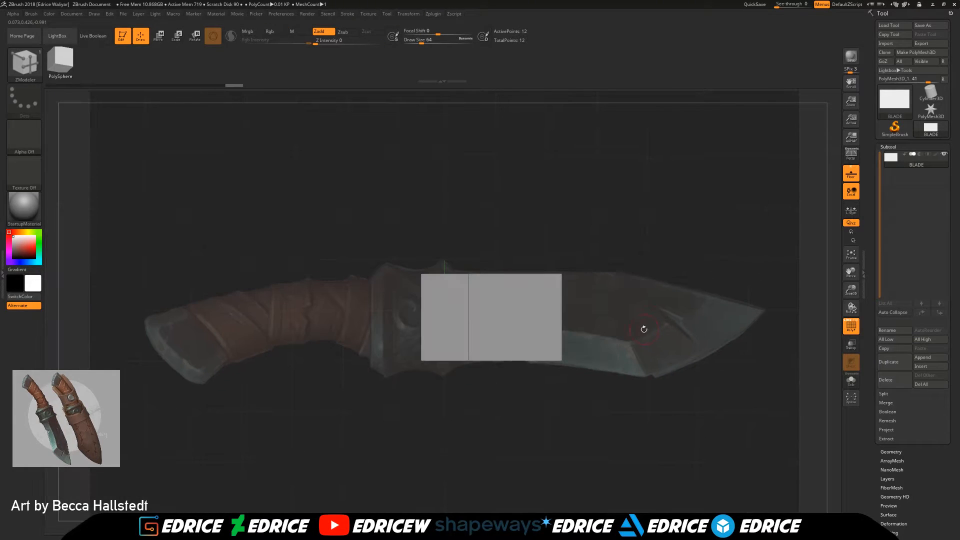
Step: Undo the first extrusion and QMesh the end face toward the tip in successive segments along the reference blade
key(ctrl+z)
right_drag(584, 327, 542, 330)
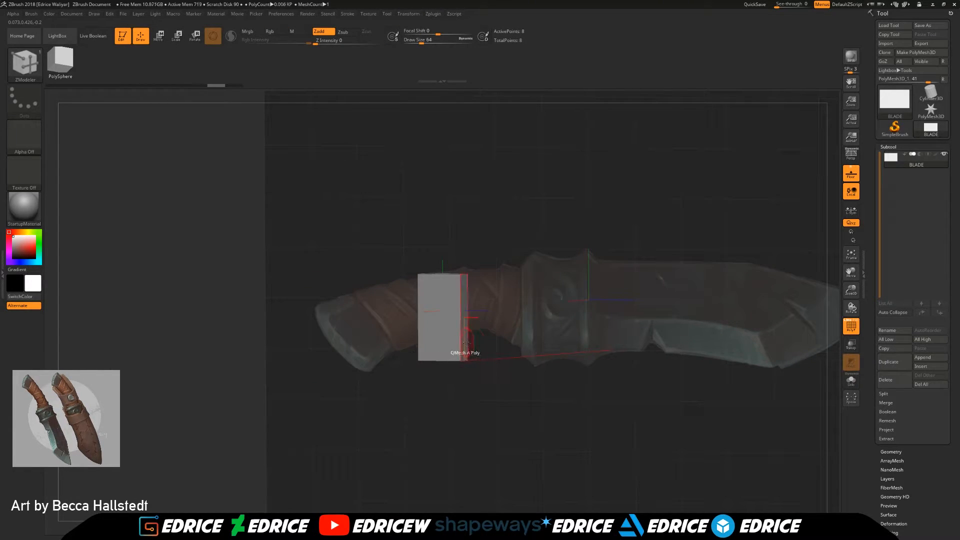
drag(466, 342, 511, 345)
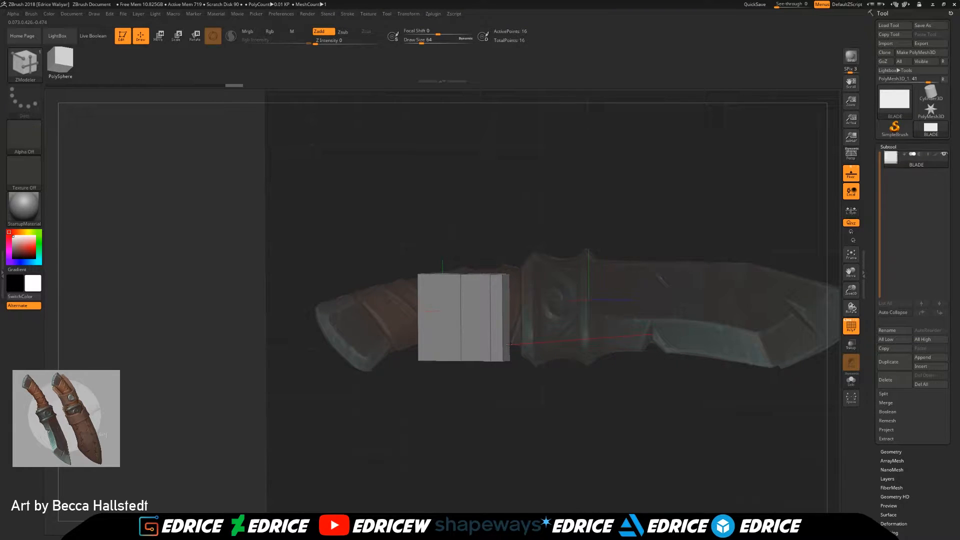
drag(510, 345, 638, 357)
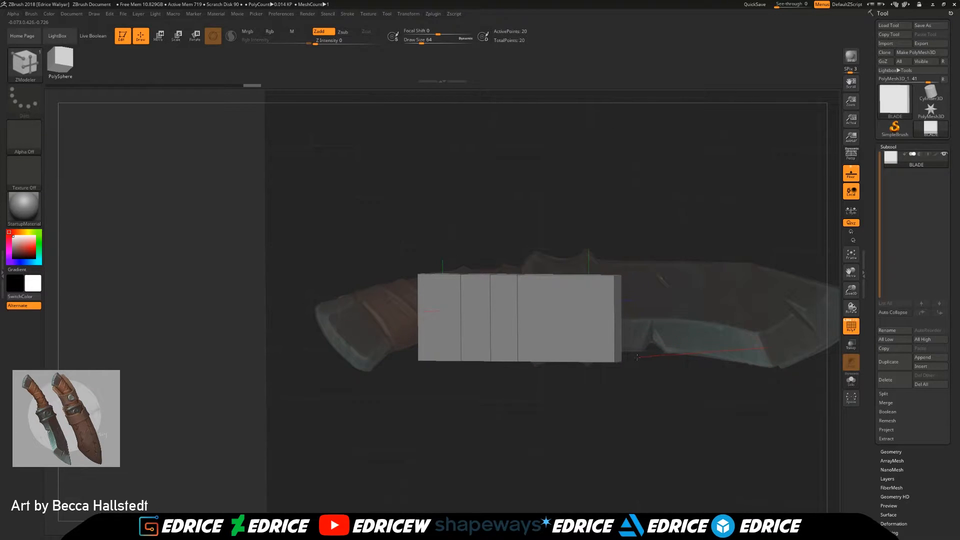
drag(852, 273, 777, 284)
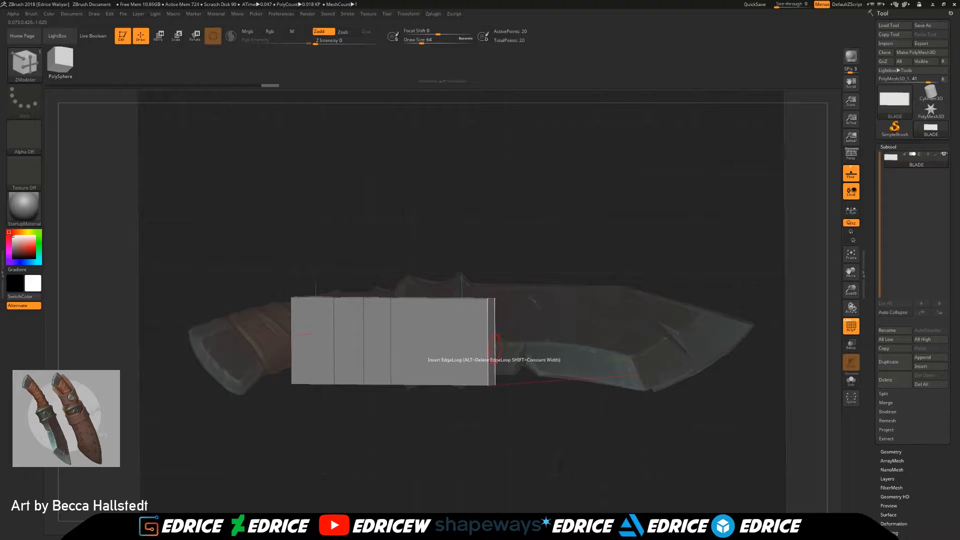
drag(494, 347, 629, 349)
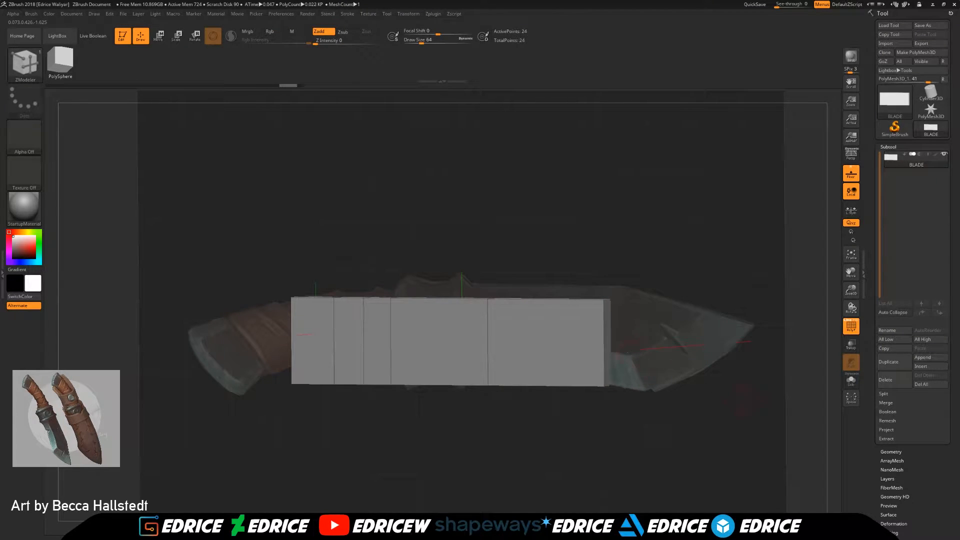
Step: Set the floor grid to Front so the knife reference shows over the mesh
shift+drag(734, 398, 725, 397)
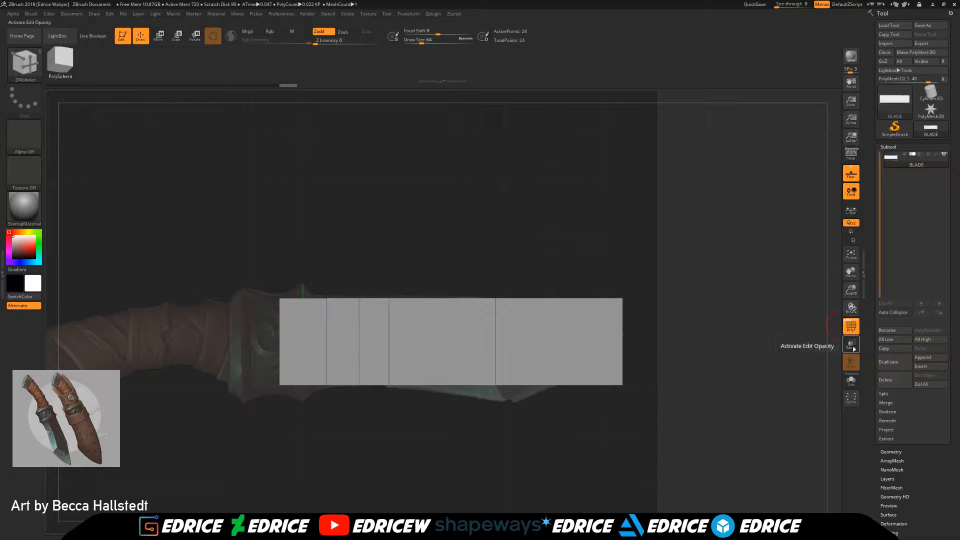
click(94, 14)
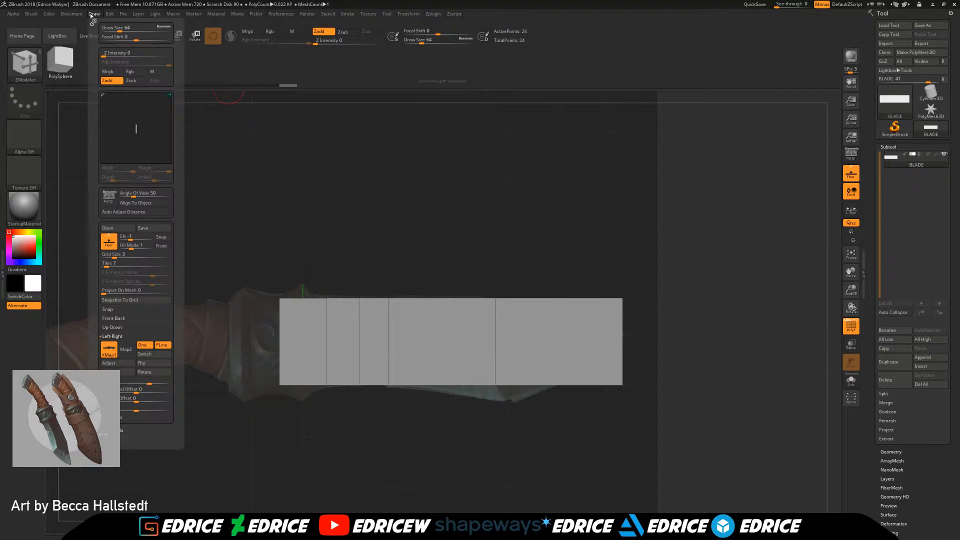
click(161, 248)
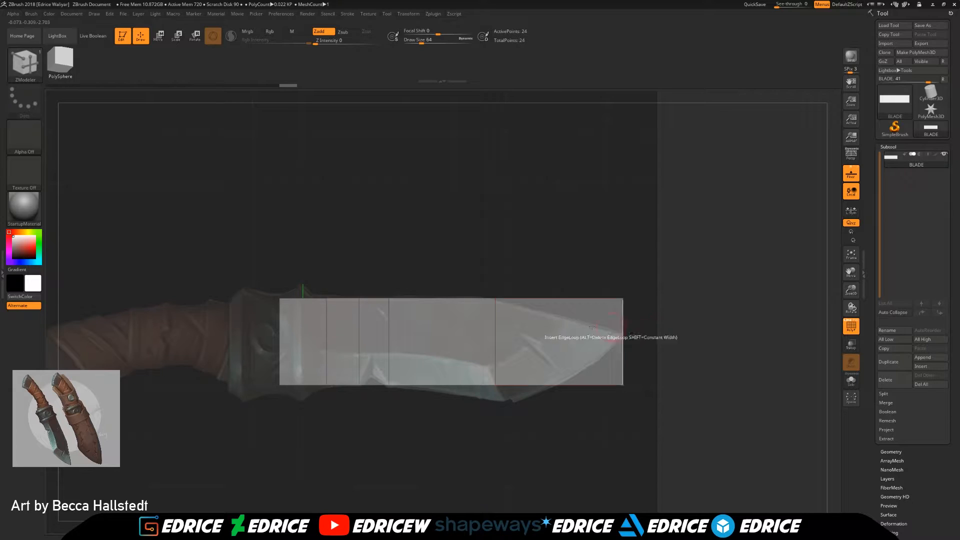
Step: Mask everything except the upper corner at the blade's end, move it down to the reference tip, and clear the mask
click(159, 38)
drag(650, 274, 675, 273)
ctrl+drag(680, 269, 599, 318)
ctrl+click(635, 302)
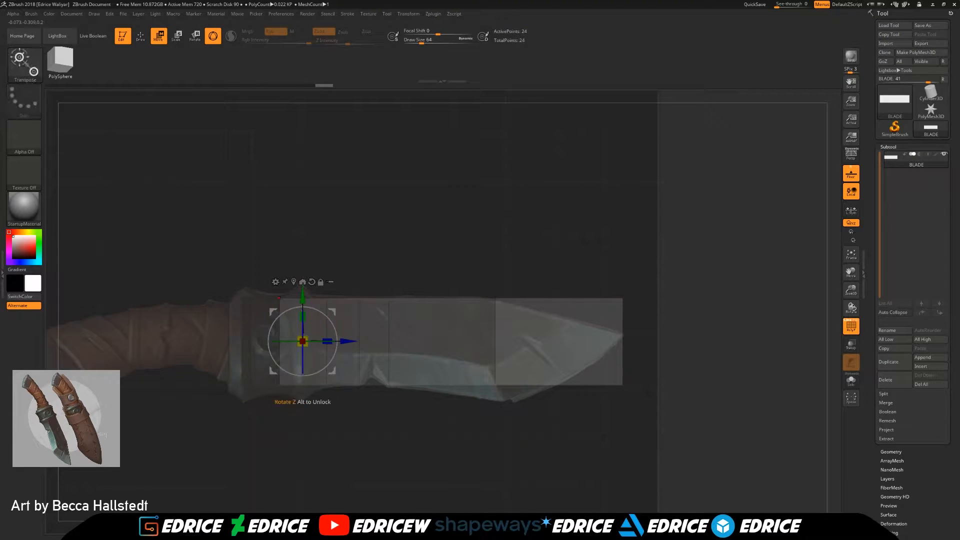
drag(303, 297, 308, 331)
ctrl+drag(673, 440, 605, 388)
key(ctrl)
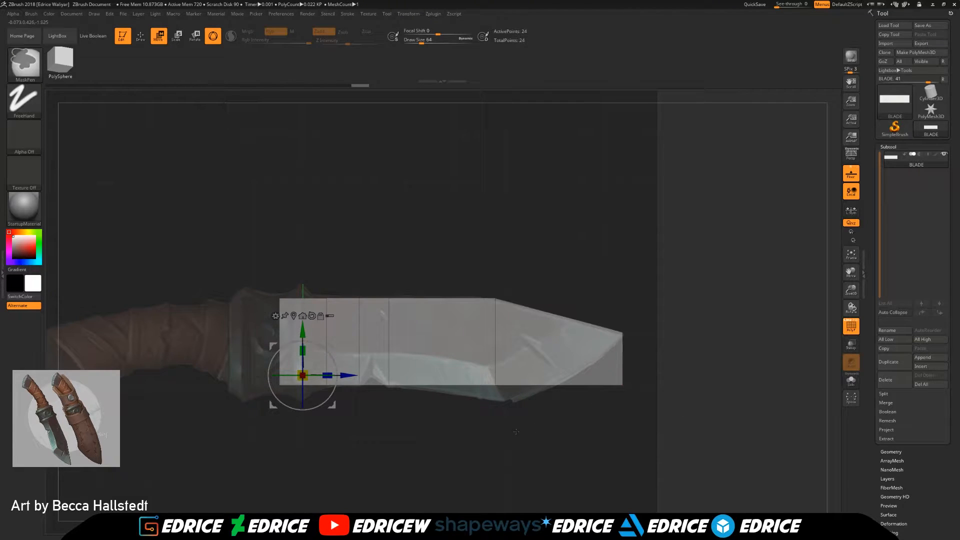
Step: Isolate the bottom points at the last edge loop with a mask and lower them to the reference blade's belly
ctrl+drag(521, 447, 473, 381)
drag(303, 331, 297, 346)
key(ctrl+z)
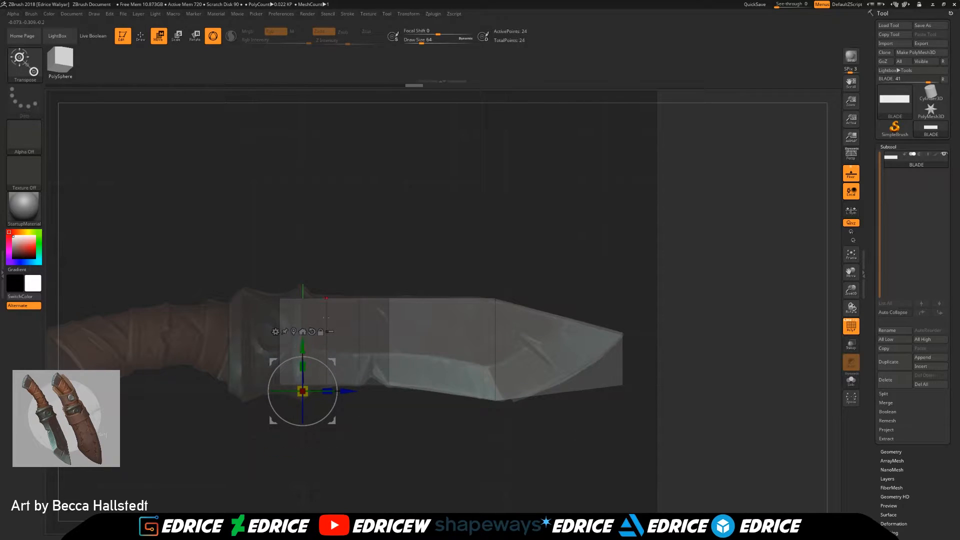
Step: Mask the block's rear upper section, nudge the blade's spine points slightly to follow the reference, and clear the mask
ctrl+drag(260, 255, 429, 314)
drag(302, 343, 303, 343)
key(ctrl+z)
ctrl+click(271, 340)
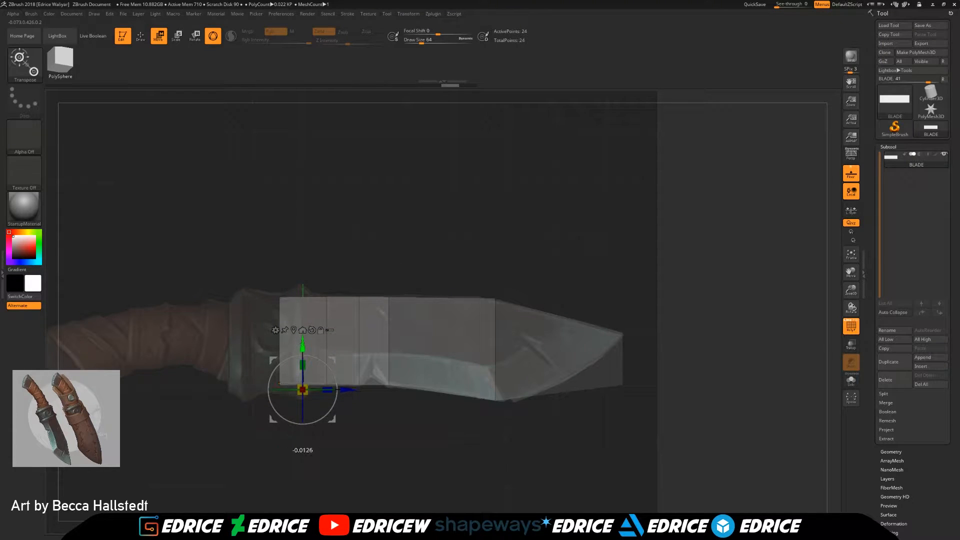
ctrl+drag(660, 323, 685, 346)
Step: Isolate the lower corner at the blade's end and move it back and slightly up onto the reference cutting edge
ctrl+drag(696, 442, 601, 381)
ctrl+click(645, 404)
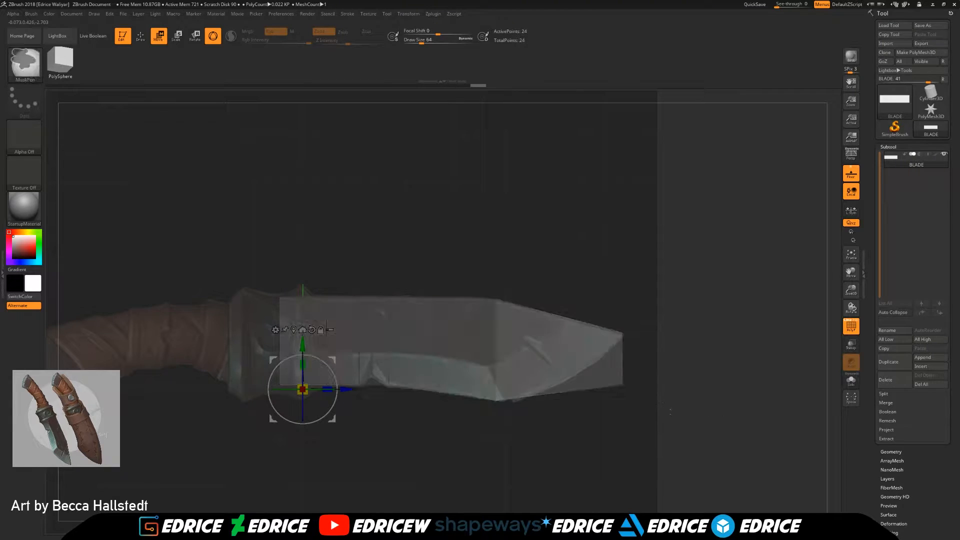
drag(346, 389, 297, 389)
drag(254, 342, 254, 332)
drag(595, 425, 615, 412)
Step: Insert a single edge loop through the blade with ZModeler, aligned with the peak of the notch in the reference
click(140, 36)
drag(633, 345, 443, 350)
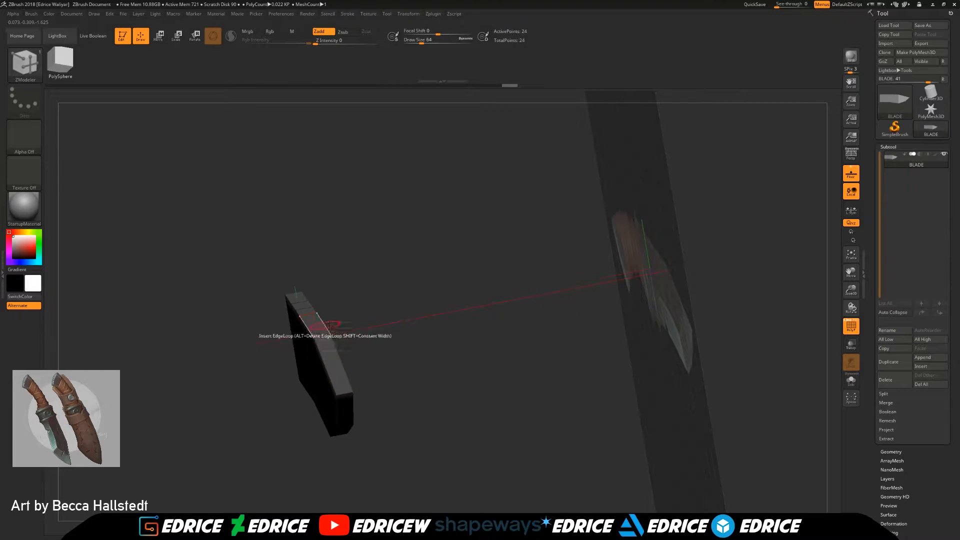
shift+drag(353, 327, 543, 333)
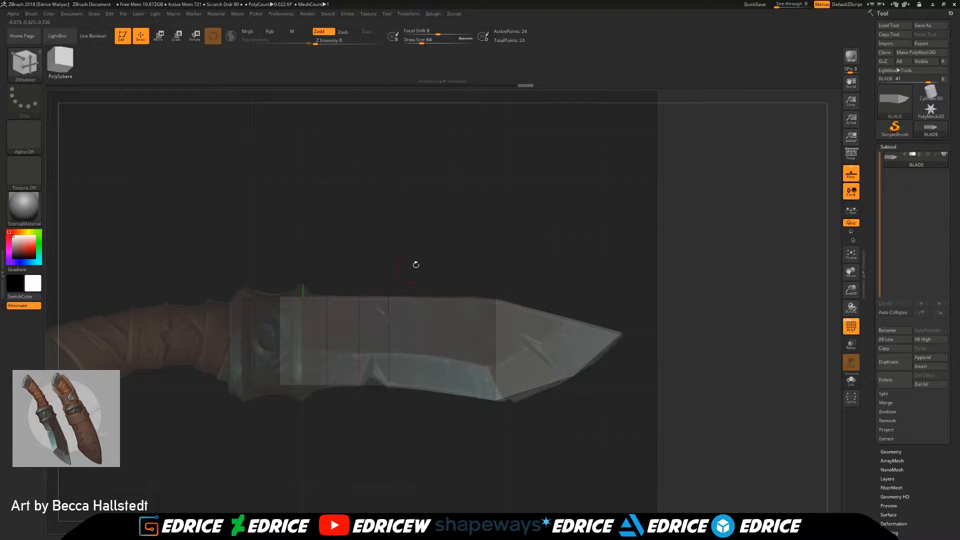
shift+drag(402, 277, 424, 302)
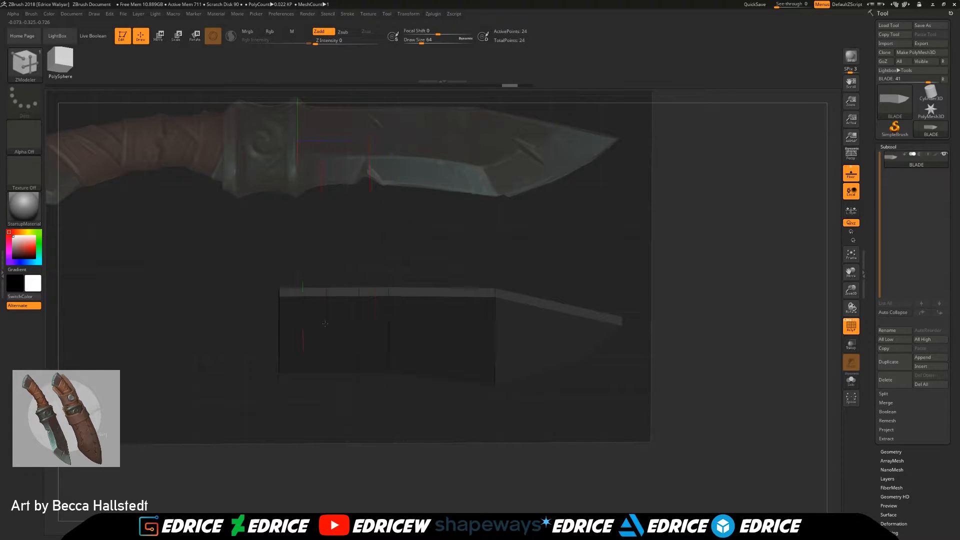
shift+drag(410, 397, 408, 378)
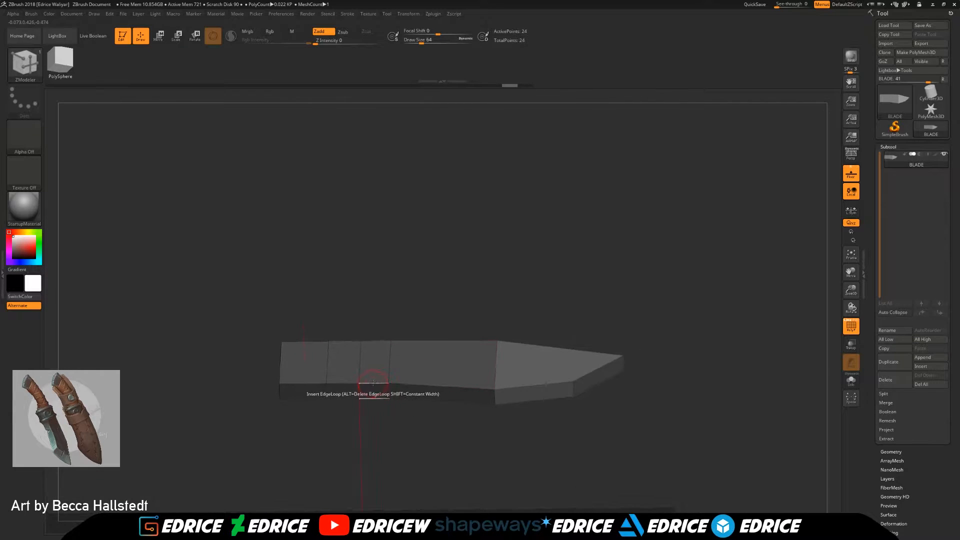
shift+drag(375, 392, 372, 391)
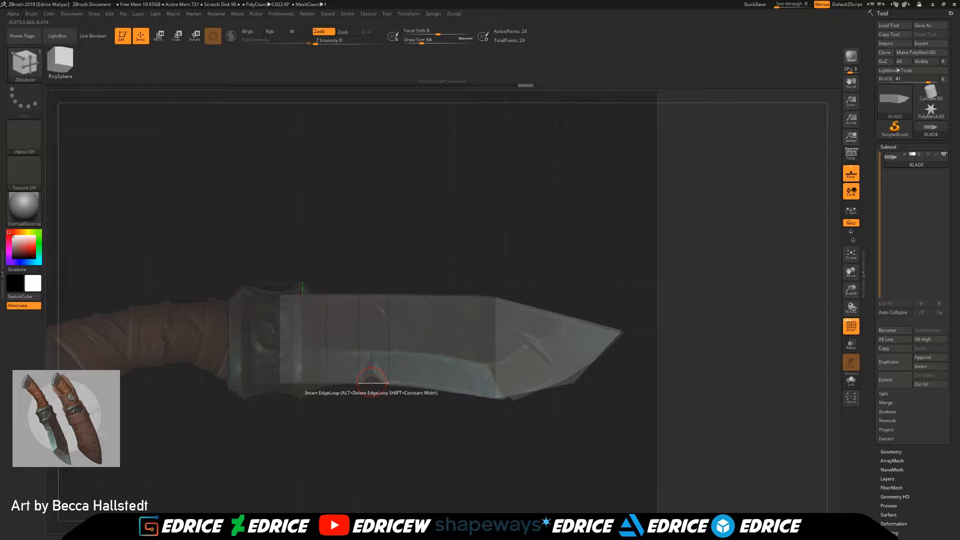
key(space)
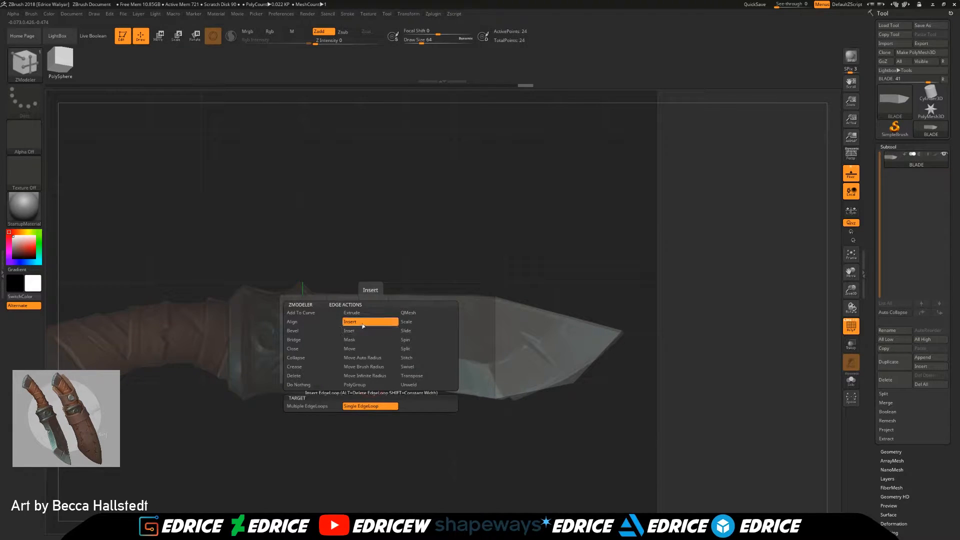
key(space)
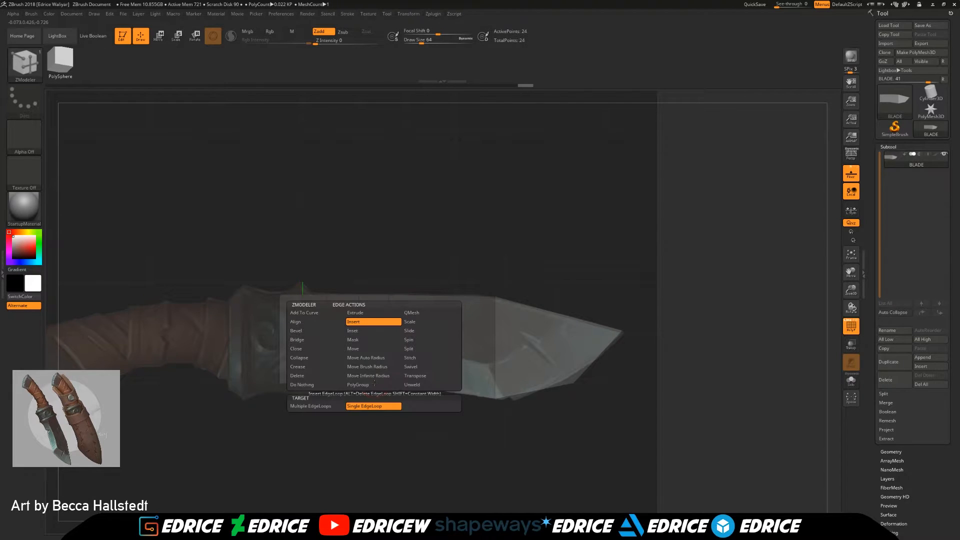
click(324, 409)
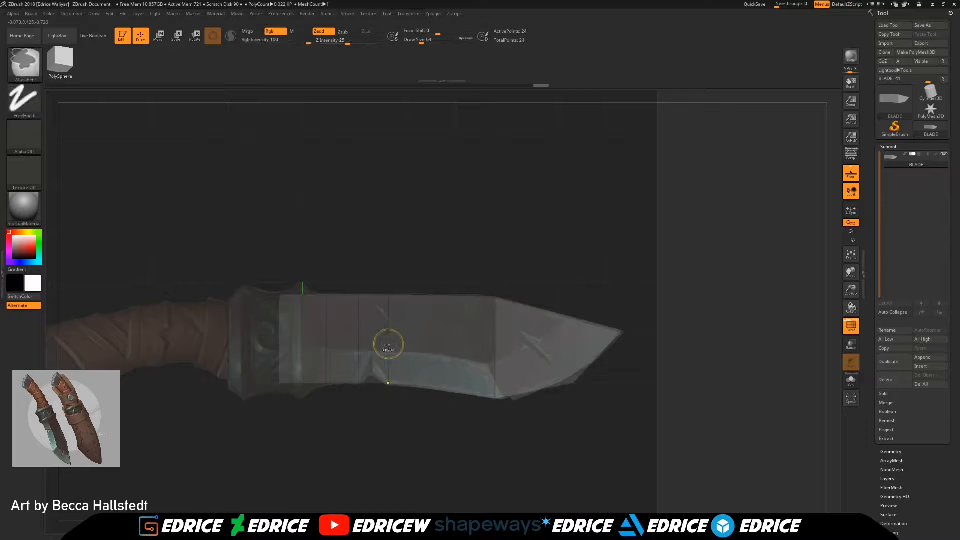
key(space)
click(366, 407)
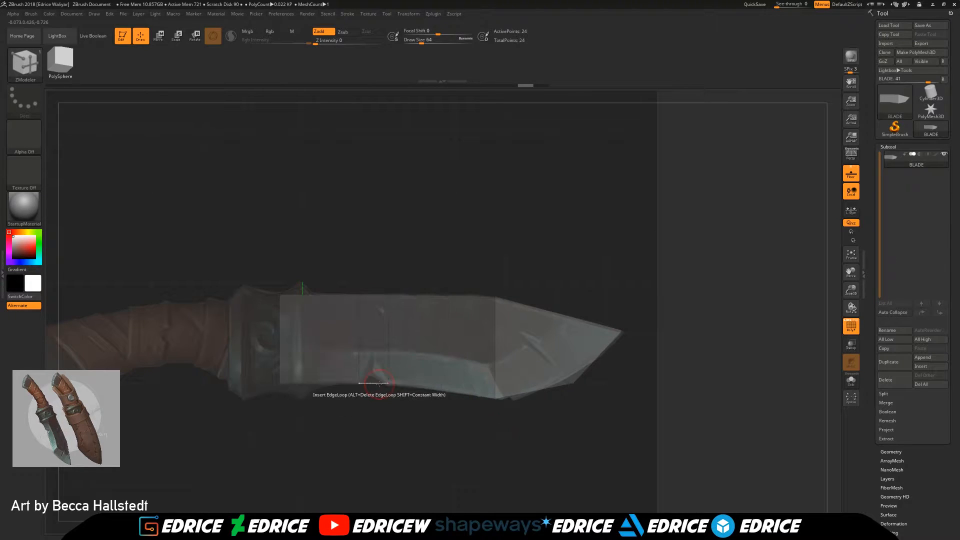
drag(620, 460, 600, 442)
drag(600, 443, 639, 463)
click(373, 384)
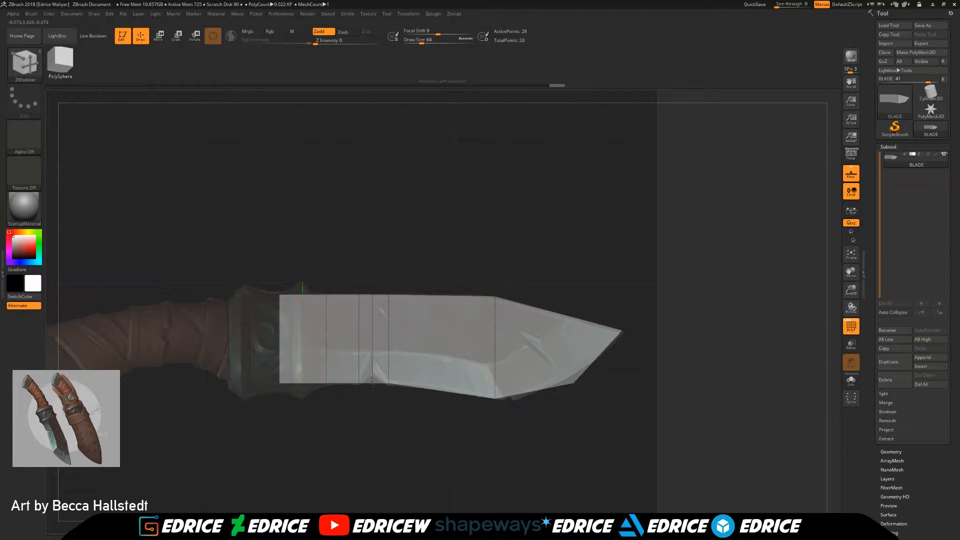
Step: Isolate the new loop's bottom points with a mask and raise them to cut the V-shaped notch into the lower edge
drag(851, 290, 849, 372)
ctrl+drag(401, 436, 373, 350)
ctrl+click(429, 445)
key(w)
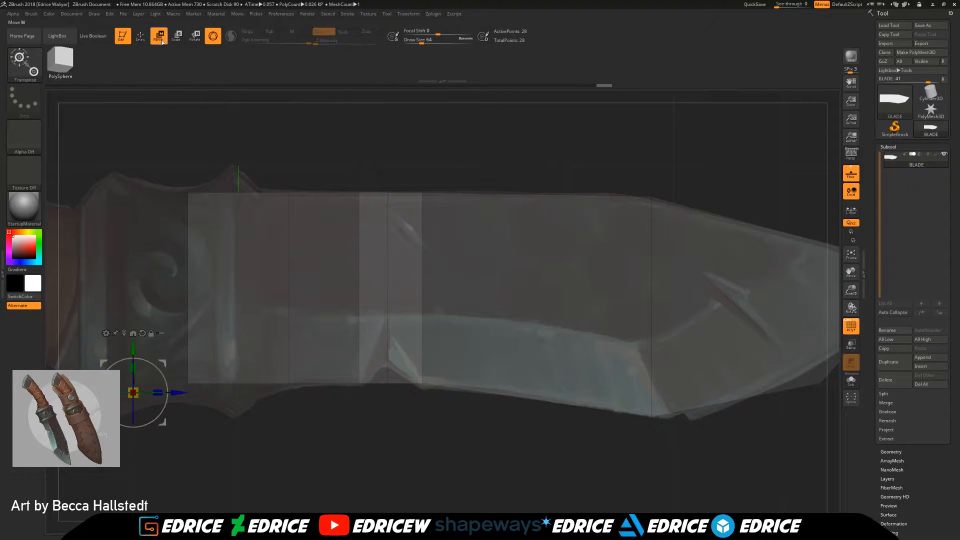
drag(145, 348, 144, 292)
Step: Isolate the bottom points at the blade's rear section with a mask and lower them slightly toward the reference outline
mouse_move(280, 442)
ctrl+mouse_down()
mouse_move(298, 453)
mouse_move(226, 392)
mouse_move(159, 363)
ctrl+mouse_up()
ctrl+click(159, 363)
drag(135, 292, 135, 297)
ctrl+drag(193, 441, 159, 371)
ctrl+click(159, 378)
drag(139, 304, 143, 306)
key(ctrl+z)
Step: Clear the mask and insert an edge loop near the blade's rear end, at the bulge of the reference guard
ctrl+drag(328, 446, 345, 476)
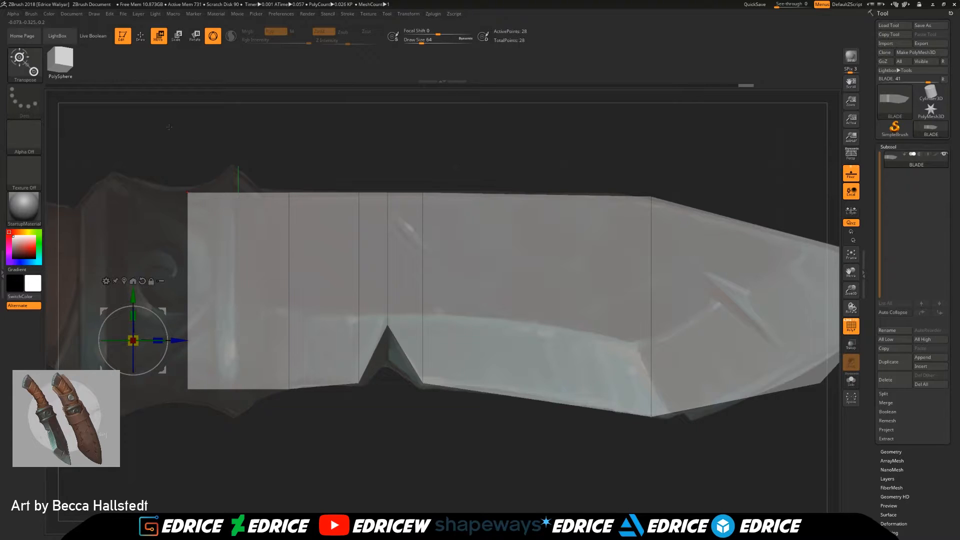
key(q)
click(241, 389)
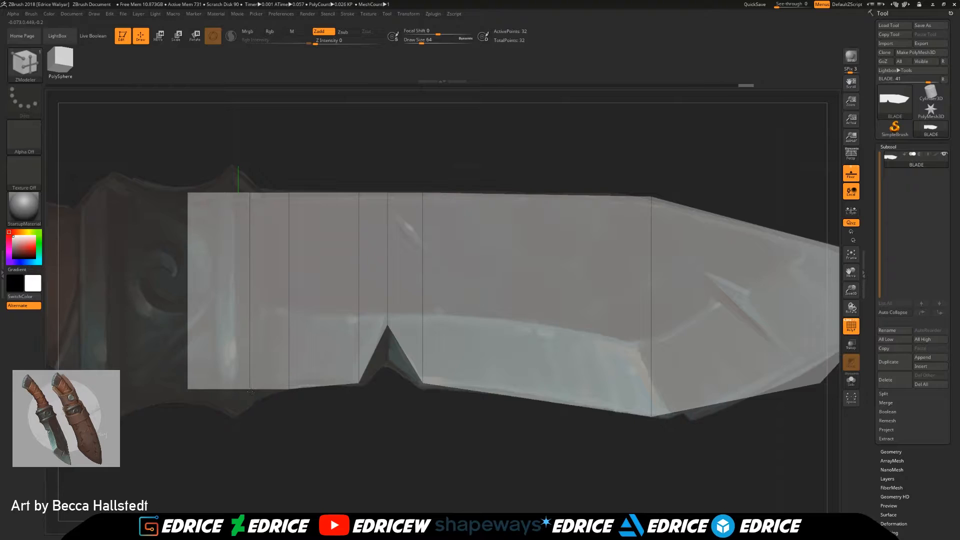
Step: Isolate the bottom points of the rear edge loop with a mask and lower them toward the guard's bulge
ctrl+drag(263, 447, 233, 381)
ctrl+click(361, 444)
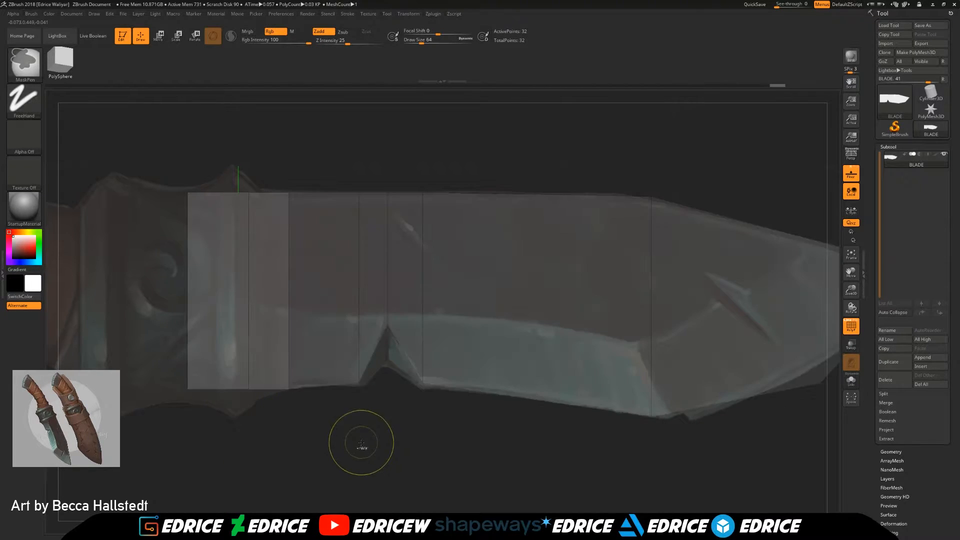
click(160, 43)
drag(139, 297, 139, 309)
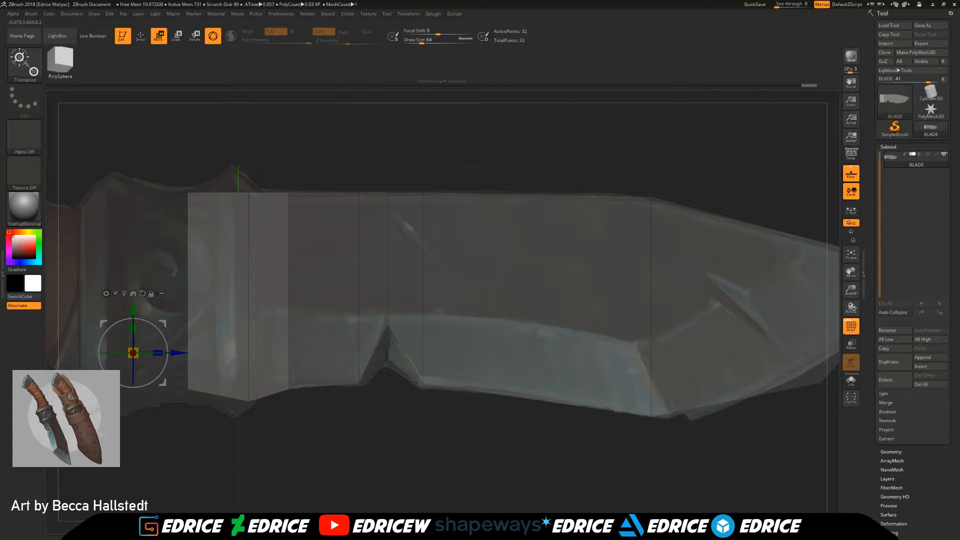
click(136, 41)
Step: Show the blade's polyframe with polygroup colours and face the block end-on
mouse_move(443, 466)
ctrl+mouse_down()
mouse_move(451, 484)
mouse_move(706, 468)
ctrl+mouse_up()
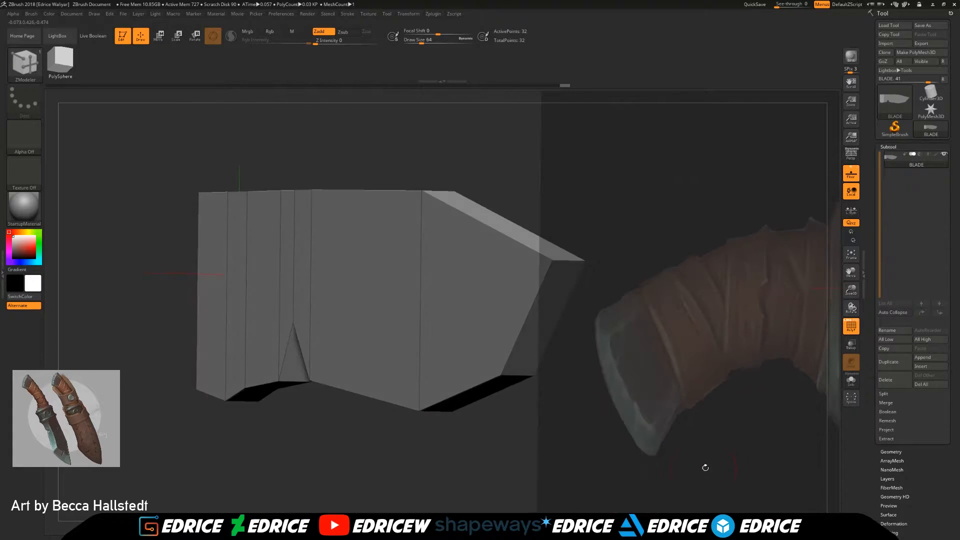
click(852, 326)
shift+drag(645, 360, 672, 428)
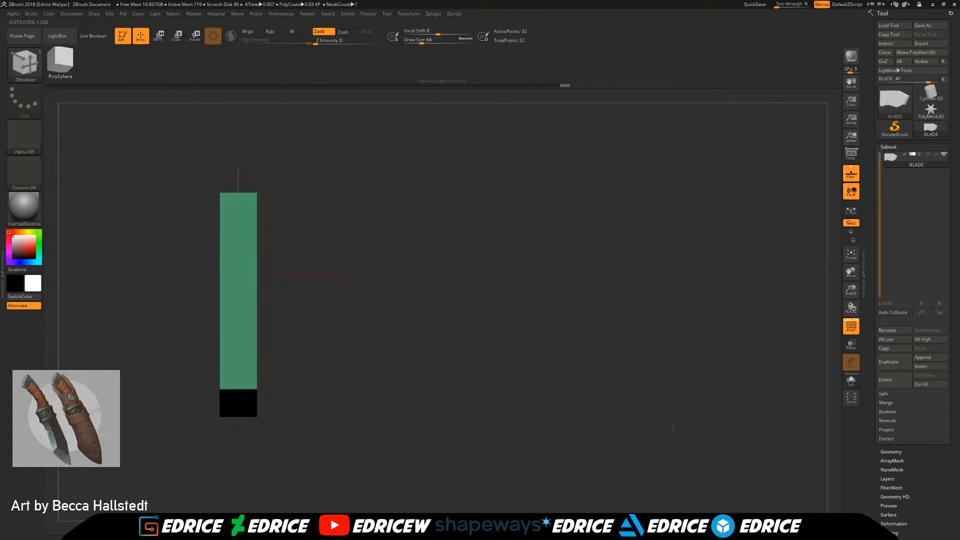
Step: Examine the blade's thickness and centre line end-on and from several other angles
ctrl+shift+drag(227, 150, 253, 449)
drag(554, 424, 521, 410)
drag(463, 416, 550, 408)
ctrl+shift+drag(228, 158, 247, 453)
drag(460, 400, 454, 430)
drag(852, 290, 781, 275)
shift+drag(718, 265, 692, 261)
mouse_move(232, 192)
ctrl+mouse_down()
mouse_move(249, 277)
mouse_move(250, 370)
ctrl+mouse_up()
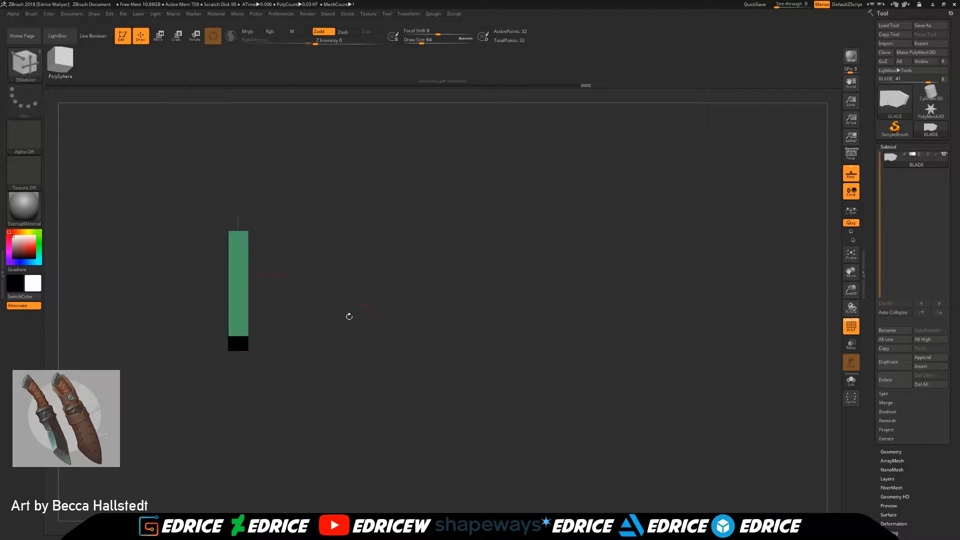
drag(208, 186, 120, 195)
shift+drag(296, 219, 243, 403)
drag(330, 370, 388, 370)
ctrl+click(409, 344)
drag(439, 338, 392, 336)
ctrl+click(391, 300)
shift+drag(392, 300, 577, 425)
Step: Mirror and weld the blade across its thickness to give it a central edge loop, proceeding with the operation
click(893, 452)
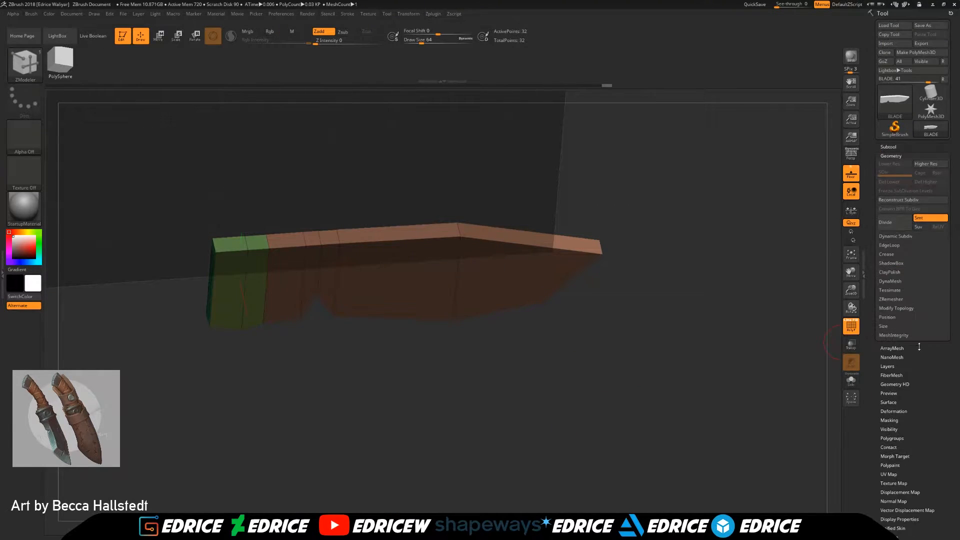
click(898, 335)
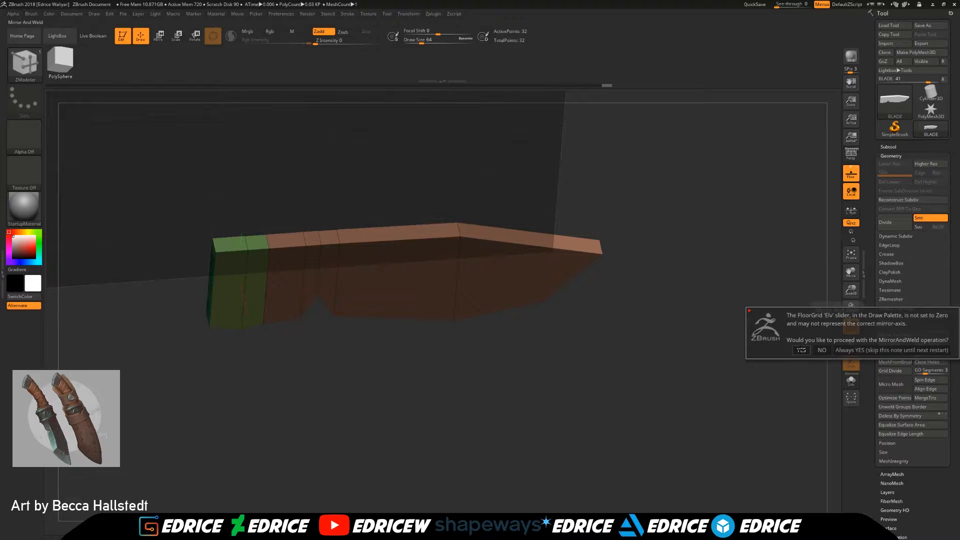
click(801, 350)
drag(706, 342, 415, 246)
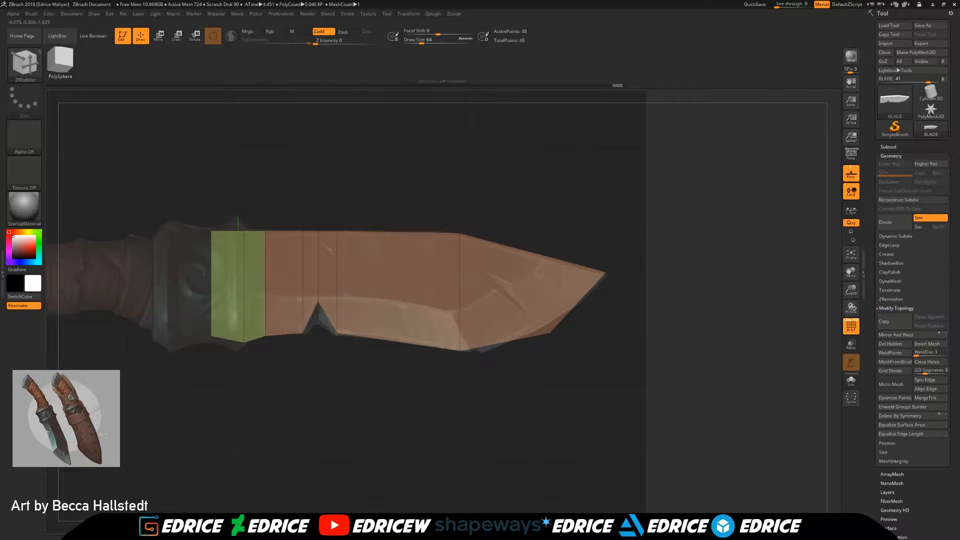
shift+drag(520, 227, 569, 244)
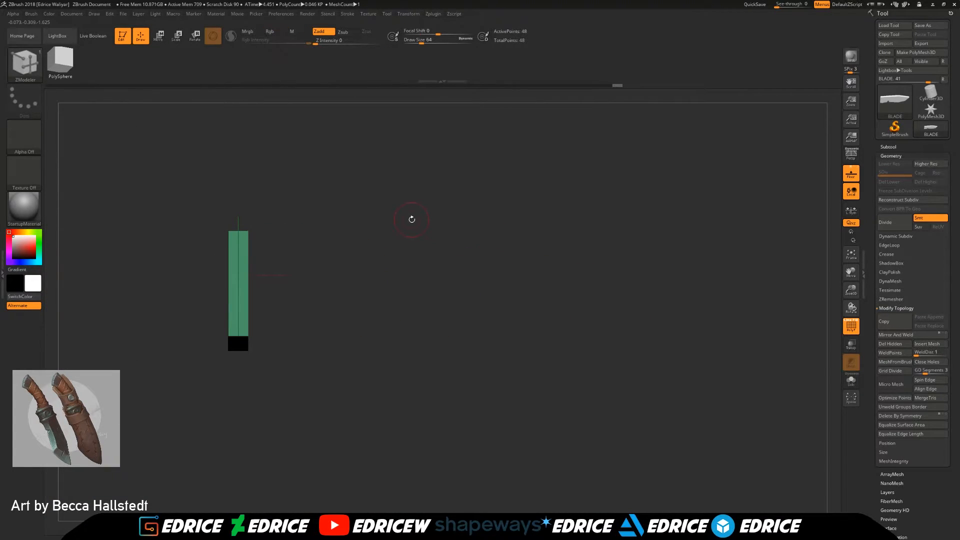
Step: Isolate the blade's two outer lower edges with a mask and raise them slightly above the central cutting edge
drag(409, 256, 393, 208)
shift+drag(790, 309, 749, 364)
drag(503, 263, 415, 269)
drag(851, 286, 800, 280)
drag(637, 268, 527, 243)
ctrl+drag(439, 178, 269, 252)
ctrl+drag(439, 253, 476, 262)
ctrl+click(569, 277)
mouse_move(570, 278)
mouse_down()
mouse_move(598, 291)
mouse_move(560, 240)
mouse_move(500, 221)
mouse_up()
key(w)
drag(281, 275, 254, 274)
drag(450, 254, 684, 333)
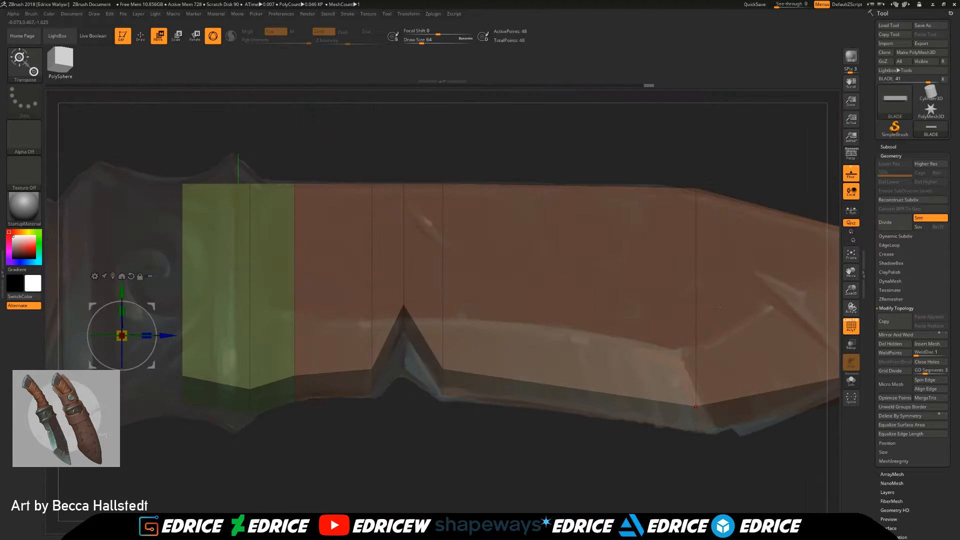
Step: Raise the outer lower edges further to the reference bevel line and clear the mask
drag(852, 288, 827, 268)
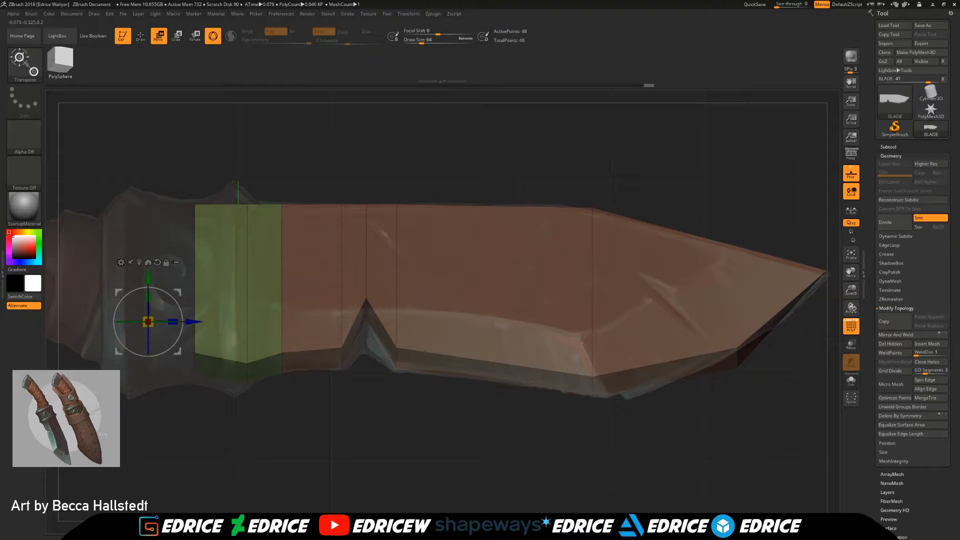
drag(153, 276, 154, 232)
key(ctrl)
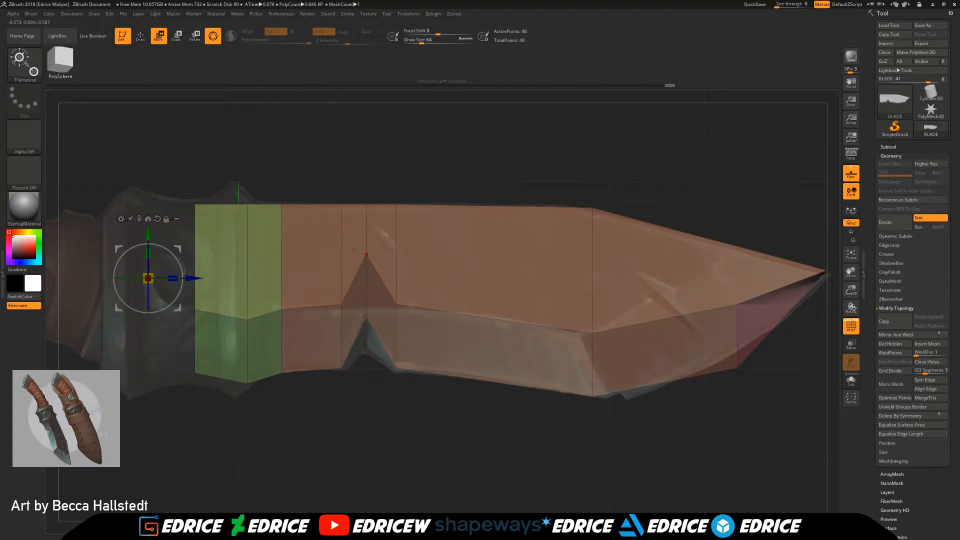
Step: Lower the bevel line's peak above the notch and the notch's centre point onto the reference with ZModeler point moves
key(q)
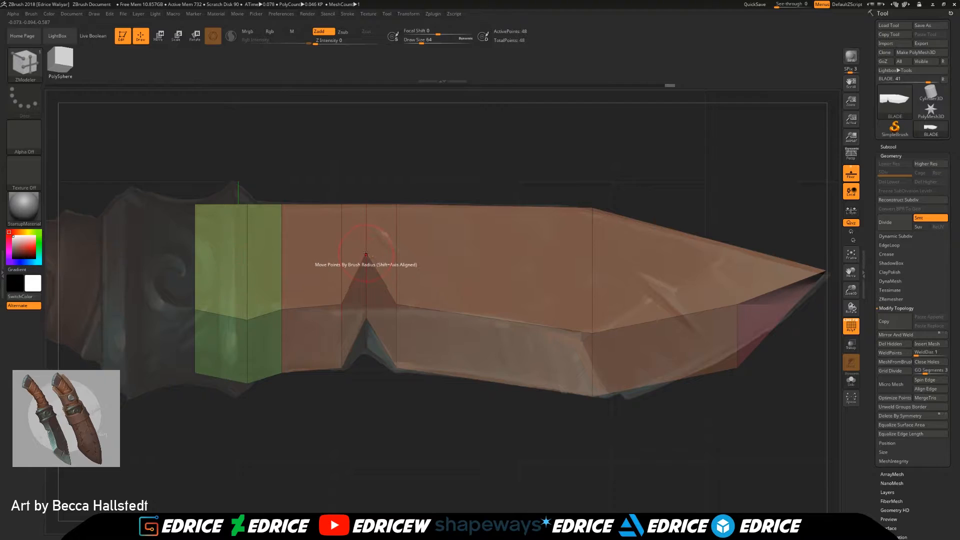
drag(366, 256, 364, 302)
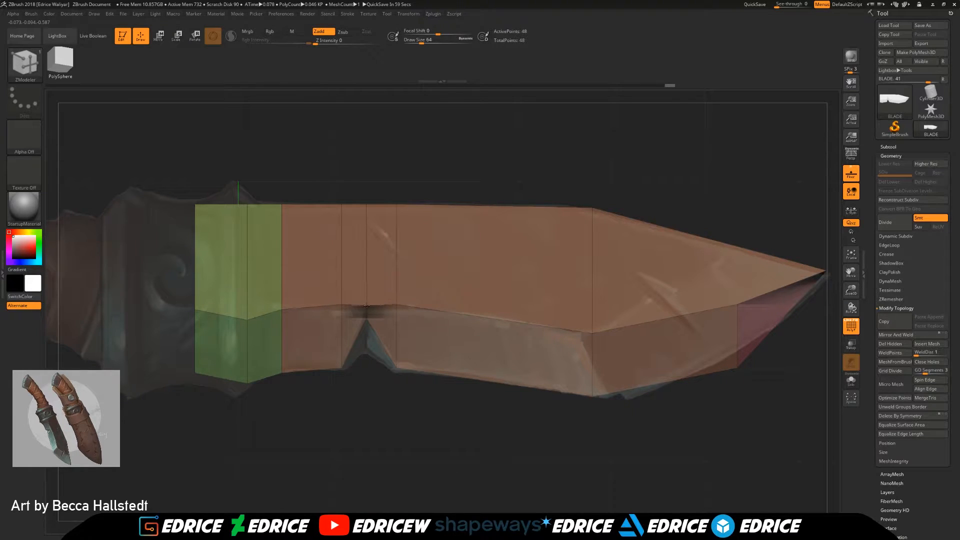
drag(407, 424, 410, 401)
drag(367, 322, 366, 355)
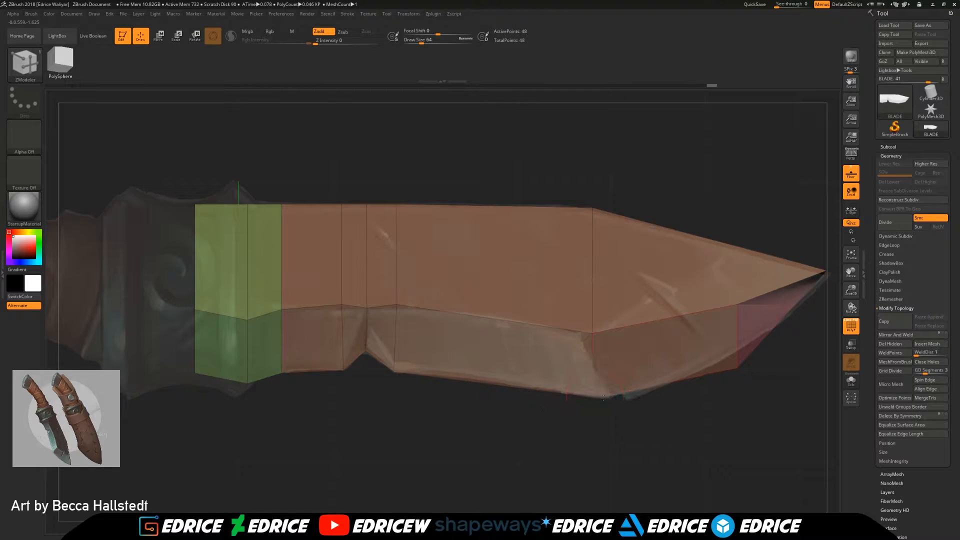
Step: Move the bevel corner at the belly, the upper side points near the tip and the bevel's front end back onto the reference facets
mouse_move(795, 384)
mouse_down()
mouse_move(620, 400)
mouse_move(807, 379)
mouse_up()
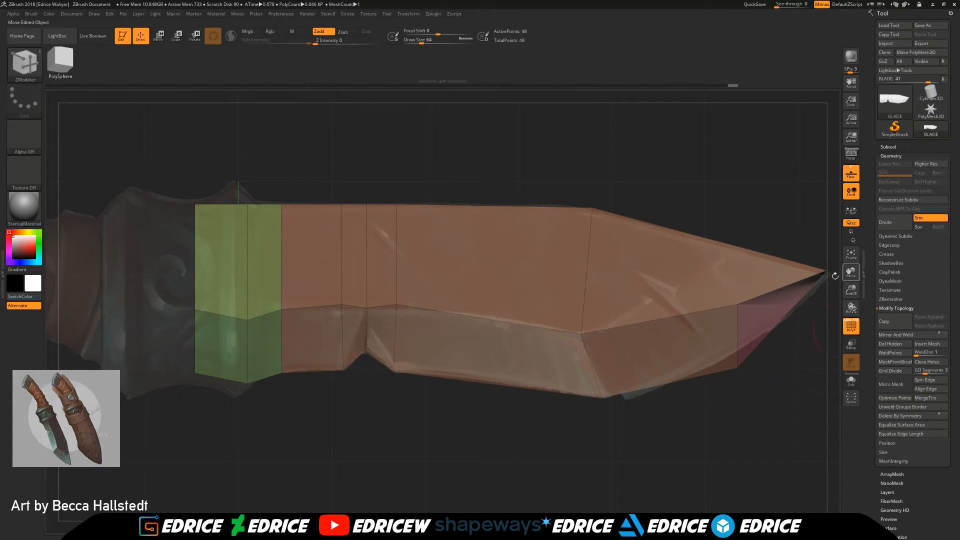
drag(824, 271, 731, 248)
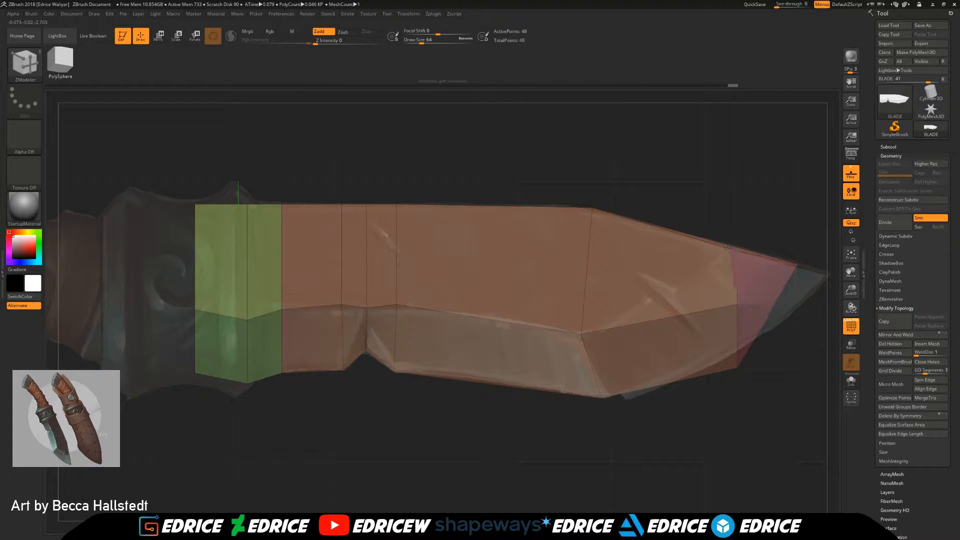
drag(737, 306, 681, 286)
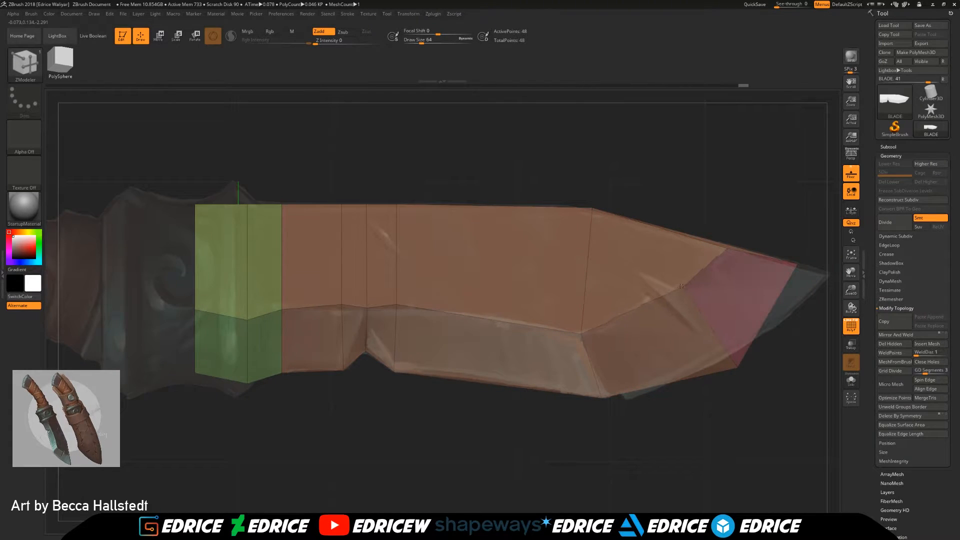
Step: Move the central tip point onto the reference tip and adjust the cutting edge's corner points to the reference outline
drag(845, 274, 760, 303)
drag(691, 284, 718, 291)
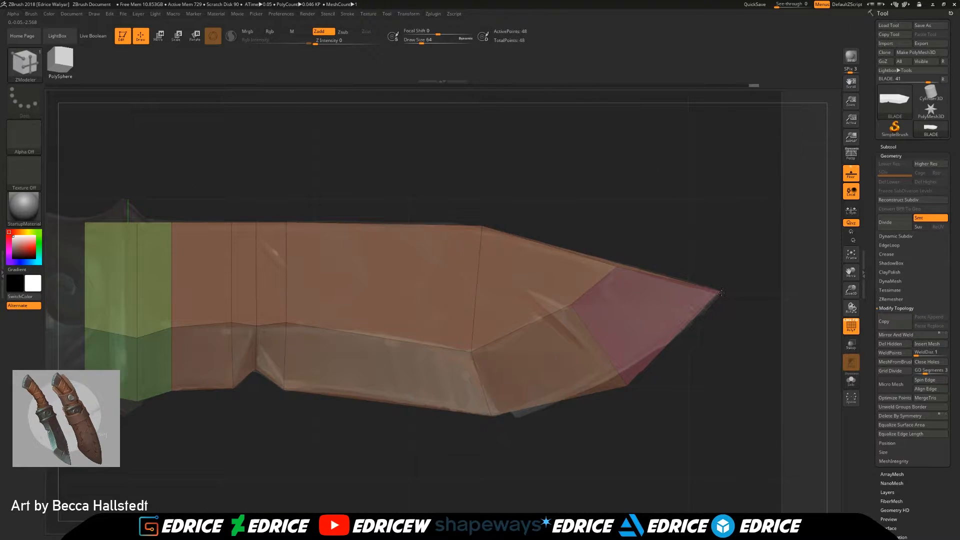
drag(633, 385, 623, 378)
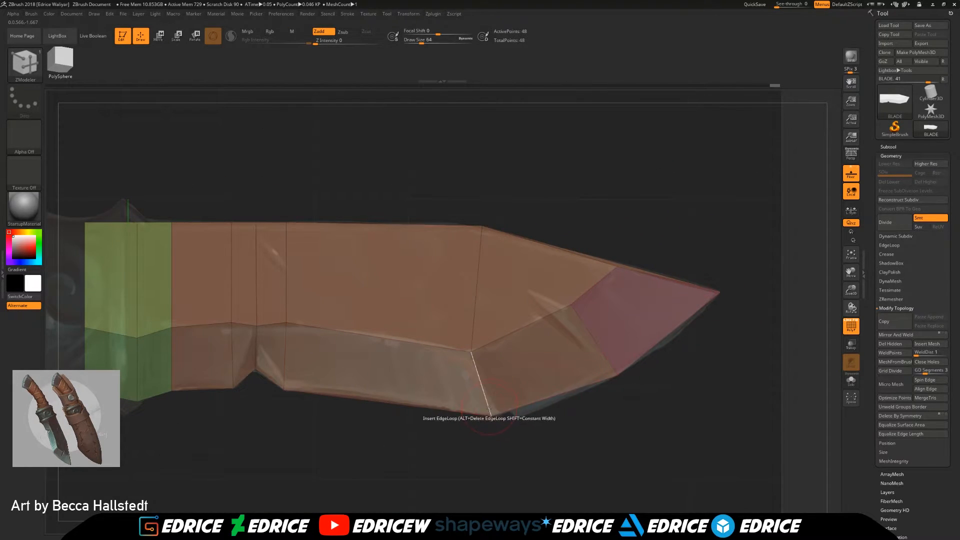
drag(550, 438, 521, 429)
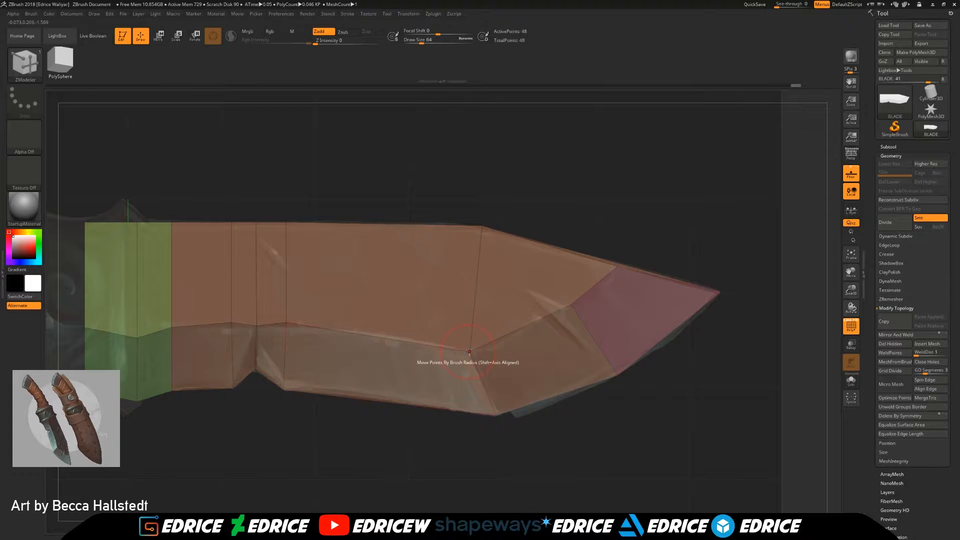
Step: Mask all but the spine's corner points above the belly, shift them back toward the handle onto the reference and clear the mask
drag(472, 185, 472, 188)
shift+drag(567, 207, 567, 204)
ctrl+click(567, 204)
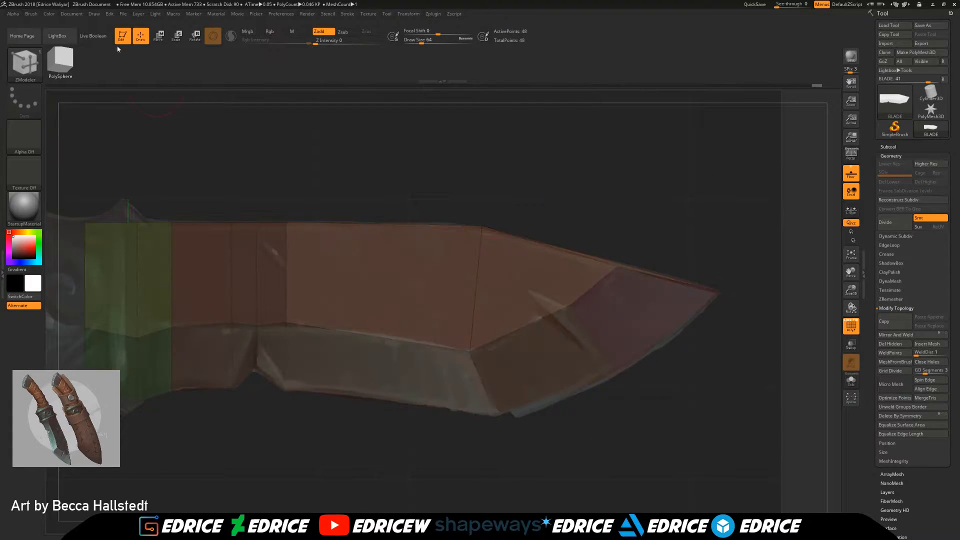
click(159, 37)
drag(79, 298, 57, 297)
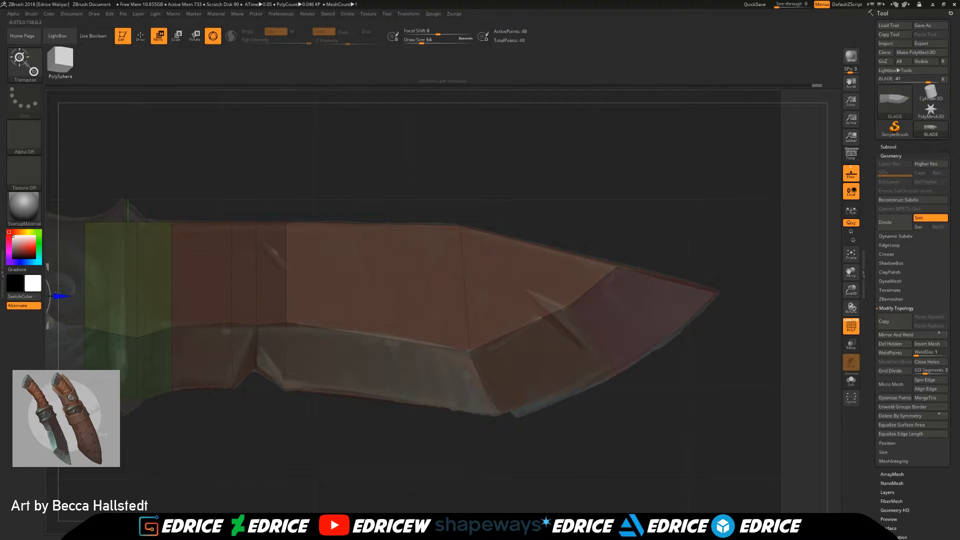
alt+right_drag(632, 279, 760, 285)
drag(144, 260, 145, 257)
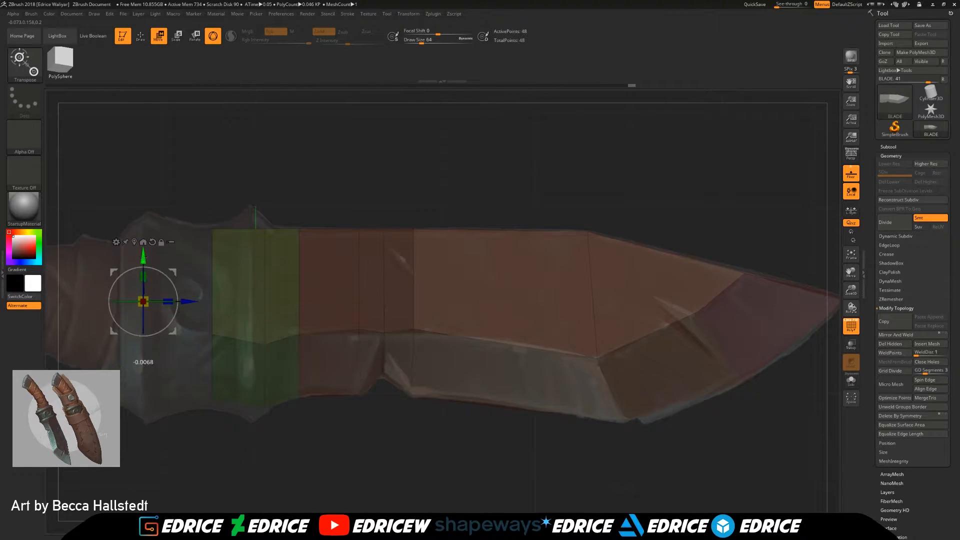
drag(183, 299, 178, 290)
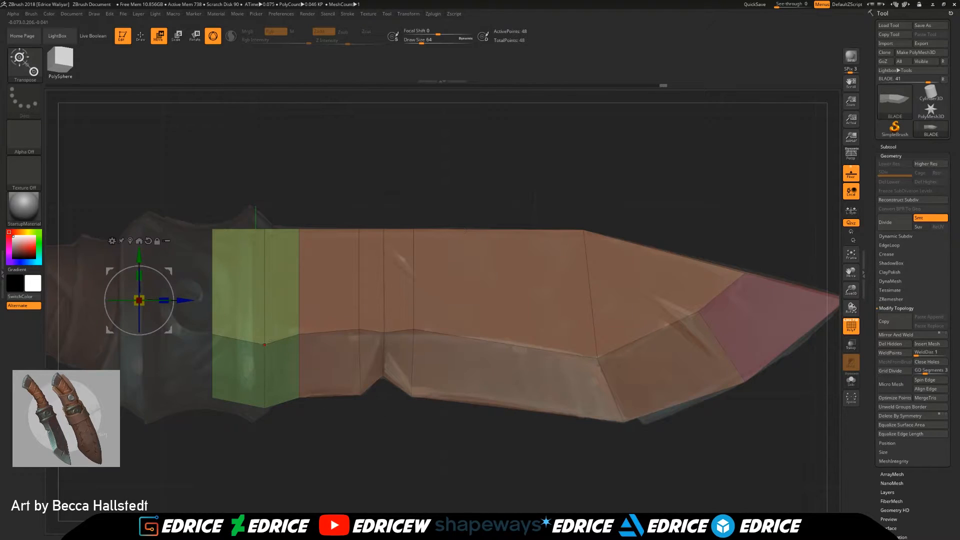
Step: Hide the blade's sides and back end so only the strip of faces along the spine remains visible
drag(385, 333, 384, 333)
key(q)
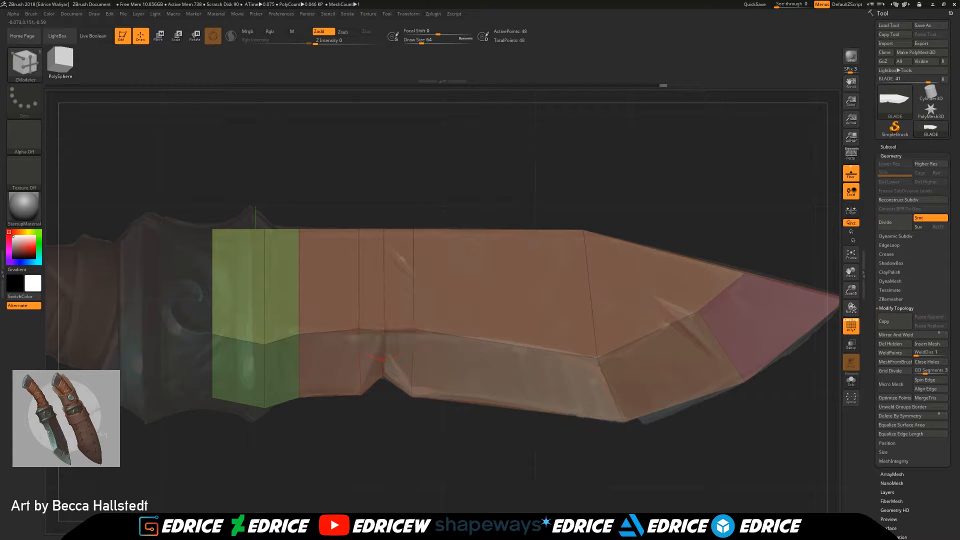
drag(543, 465, 594, 487)
drag(855, 277, 780, 275)
shift+drag(789, 364, 439, 263)
ctrl+shift+drag(280, 193, 304, 316)
drag(460, 313, 268, 322)
ctrl+alt+shift+drag(733, 388, 608, 341)
mouse_move(773, 378)
mouse_down()
mouse_move(725, 417)
mouse_move(440, 375)
mouse_move(390, 397)
mouse_up()
ctrl+drag(291, 399, 178, 315)
key(ctrl+z)
mouse_move(274, 362)
ctrl+shift+mouse_down()
mouse_move(206, 326)
mouse_move(165, 287)
ctrl+shift+mouse_up()
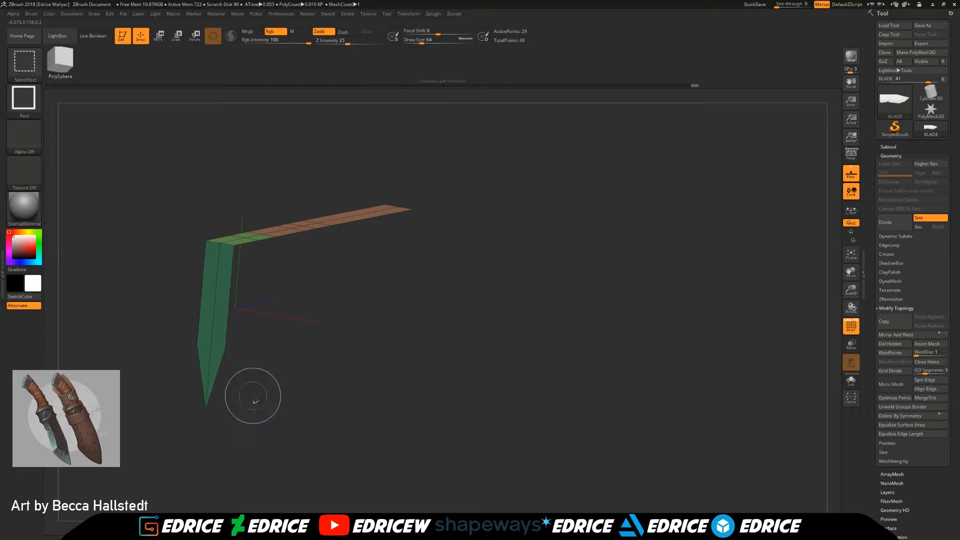
ctrl+alt+shift+drag(248, 403, 137, 266)
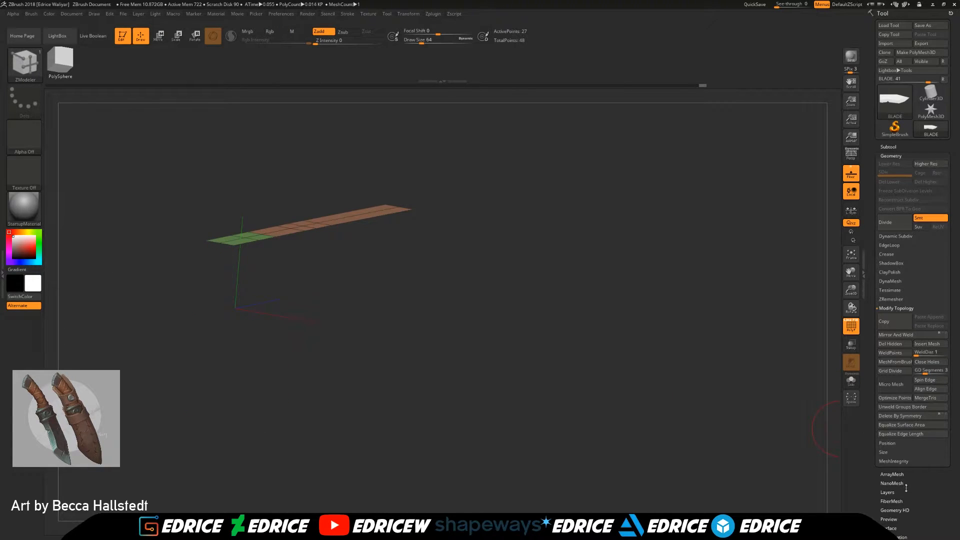
Step: Assign the visible spine faces to one polygroup, unhide the rest of the blade and return to the side view
scroll(906, 488, down, 3)
click(903, 514)
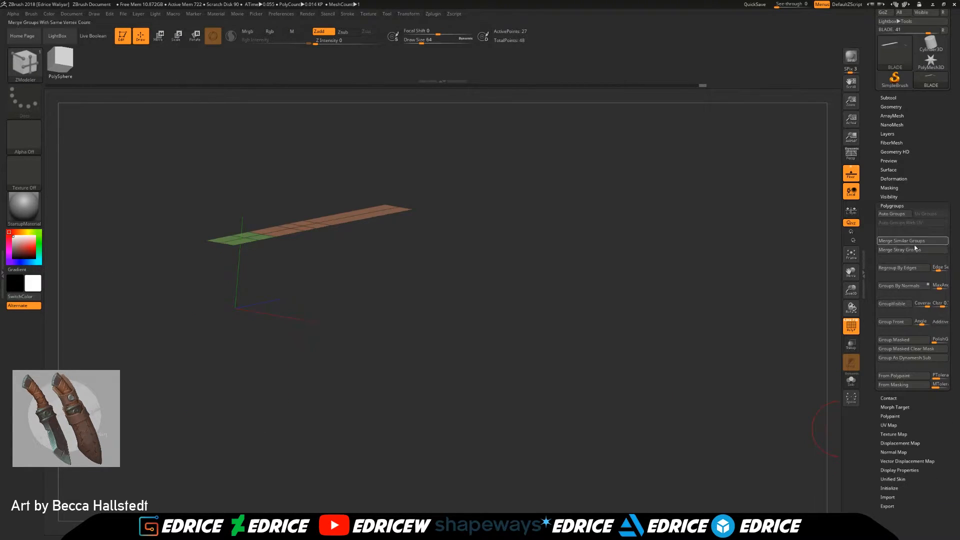
click(901, 304)
ctrl+shift+click(571, 298)
drag(606, 306, 361, 210)
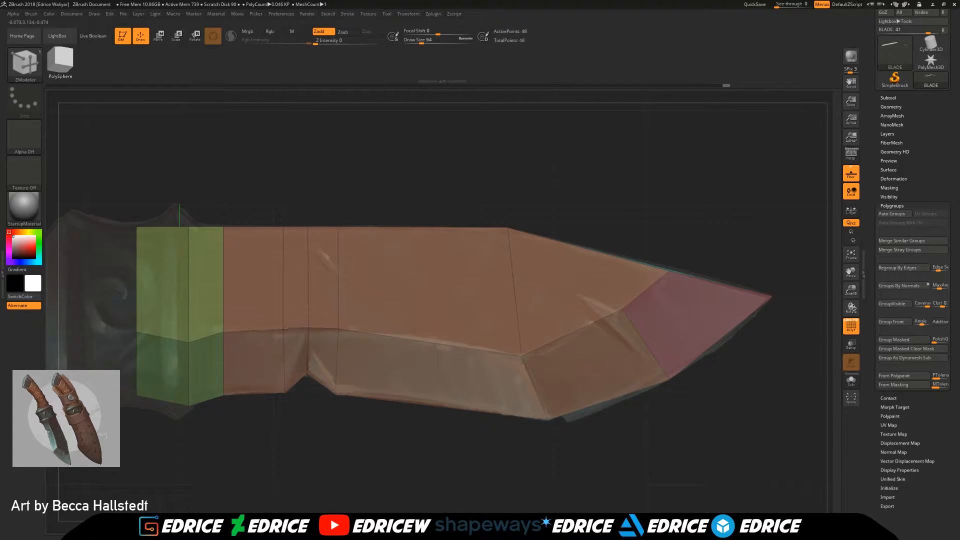
Step: Insert edge loops across the blade's middle, across the belly facet and lengthwise along the upper side, fitting the cutting edge to the reference curve
click(430, 344)
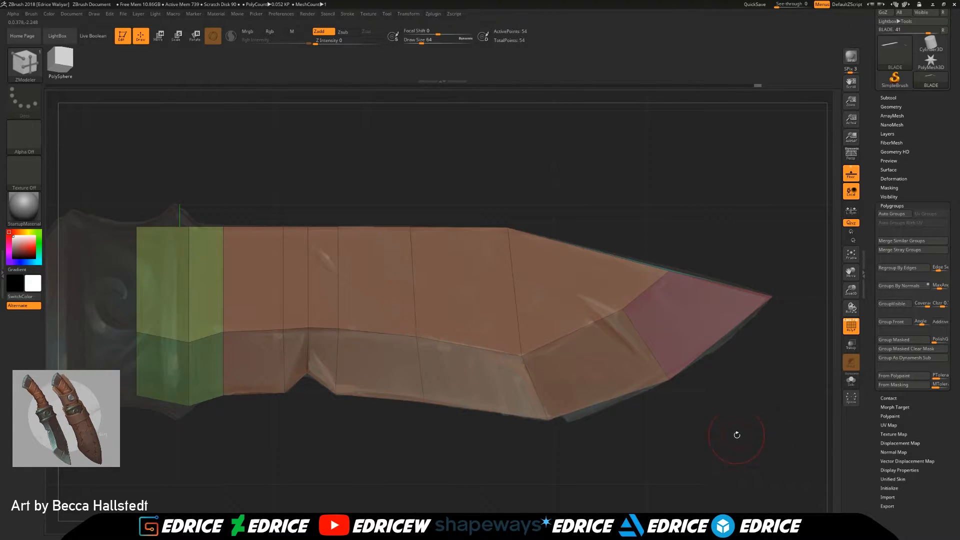
click(608, 401)
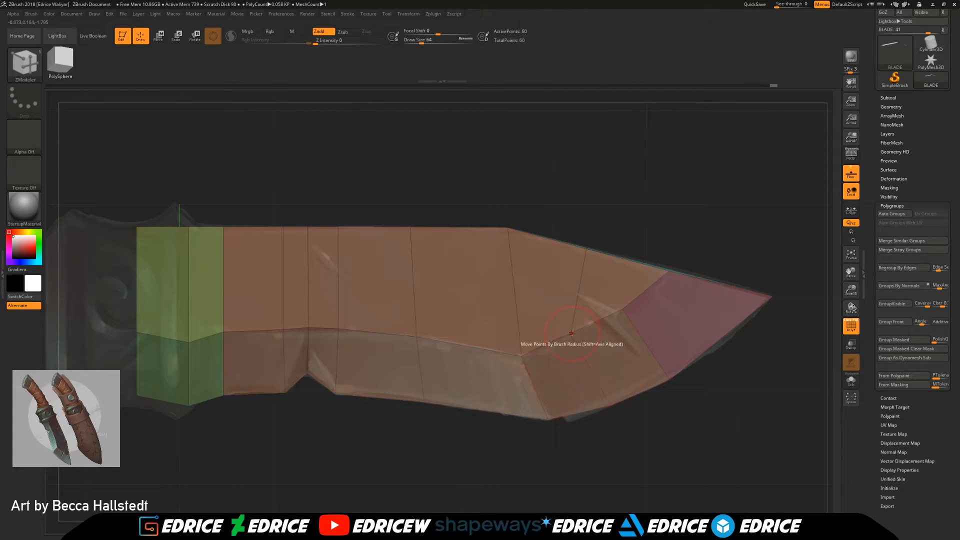
click(724, 337)
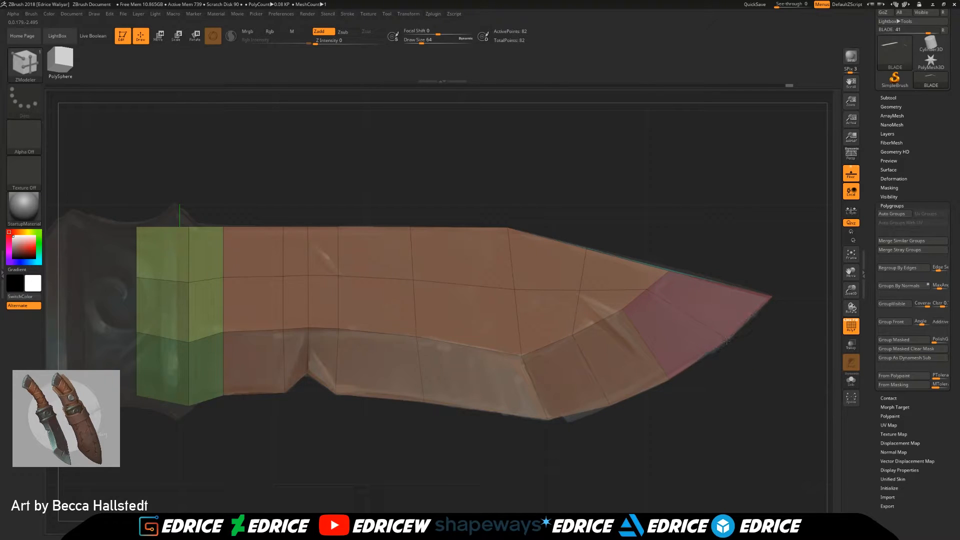
drag(727, 342, 724, 409)
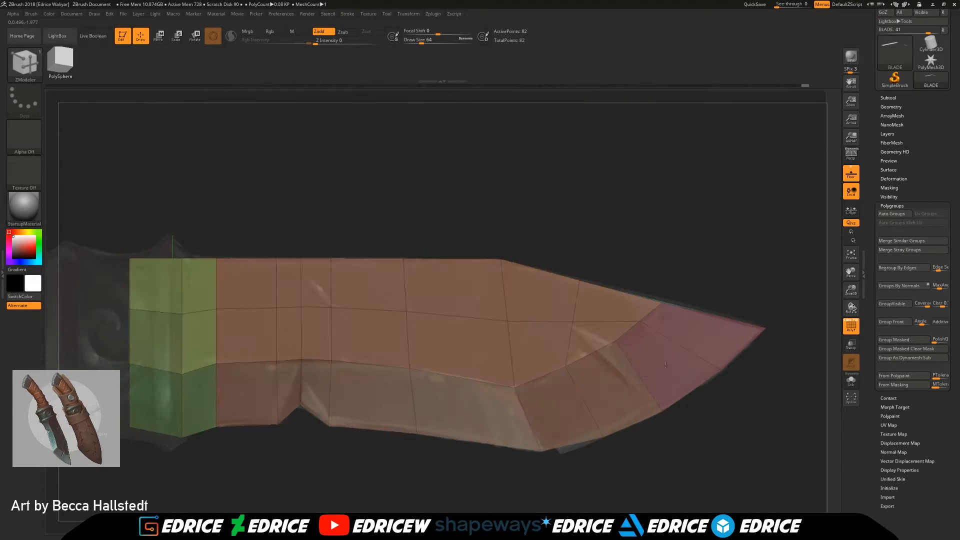
Step: Isolate the front bevel faces from the belly to the tip, group them as one polygroup and unhide the blade
mouse_move(746, 494)
ctrl+shift+mouse_down()
mouse_move(608, 381)
mouse_move(605, 365)
ctrl+shift+mouse_up()
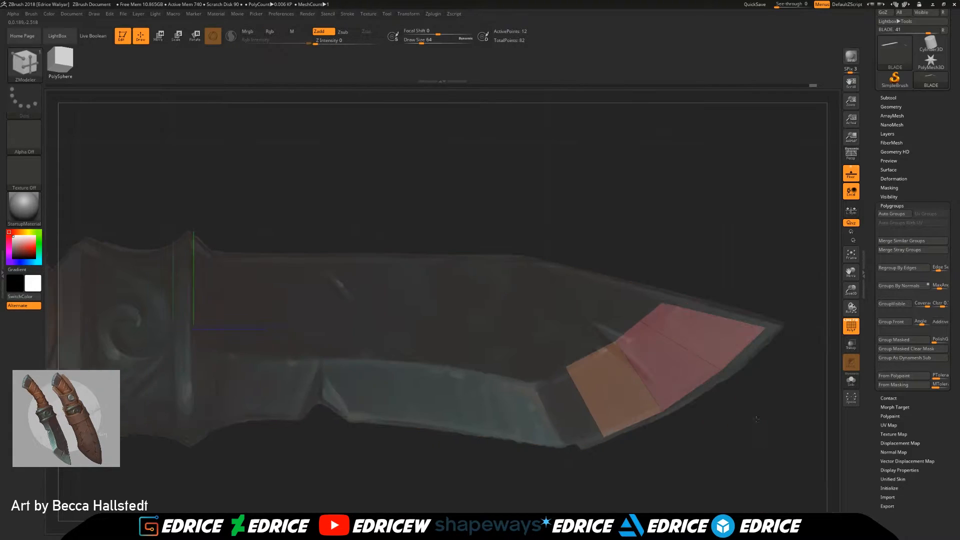
ctrl+shift+click(697, 457)
ctrl+shift+drag(762, 484, 523, 290)
ctrl+alt+shift+drag(534, 236, 604, 331)
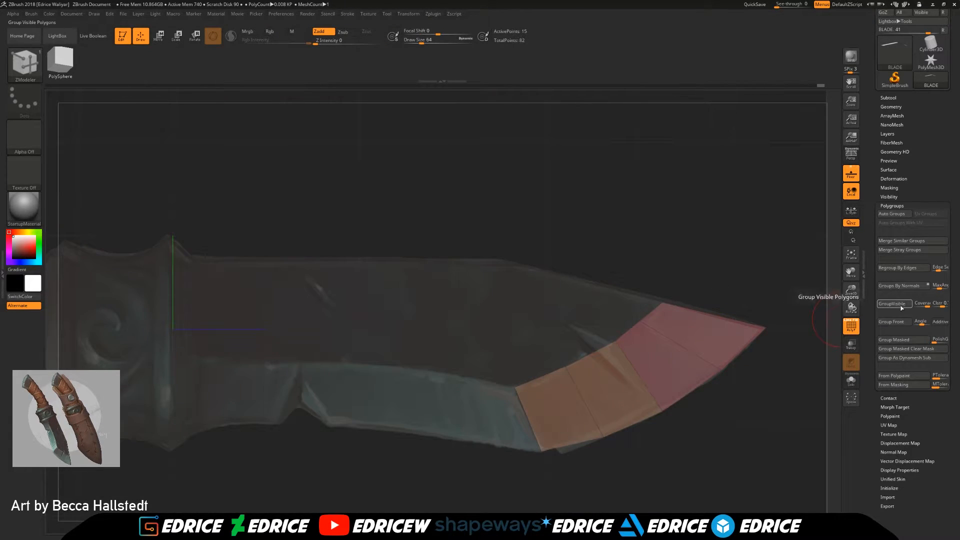
click(903, 308)
ctrl+shift+click(779, 461)
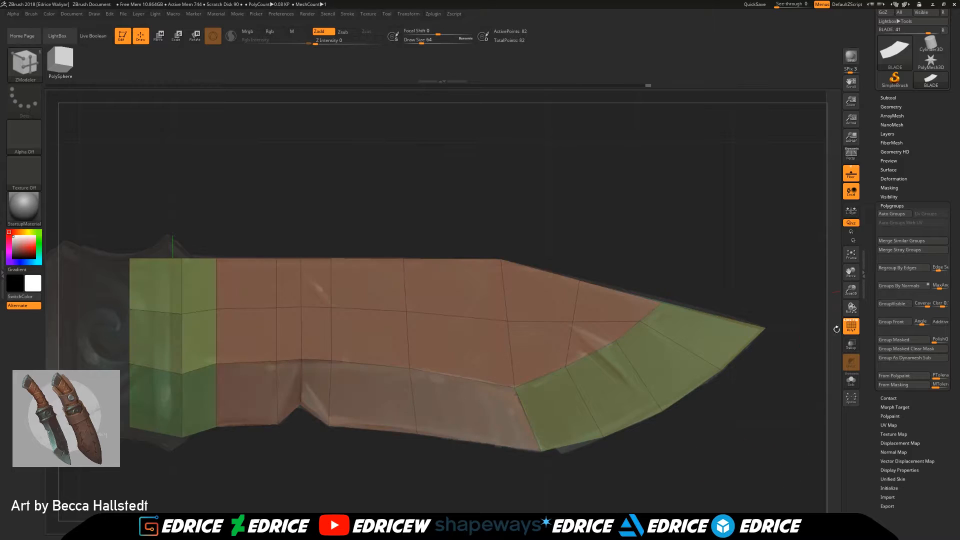
Step: Isolate the lower bevel faces from the handle end to the belly, group them as one polygroup and unhide the blade
drag(851, 290, 799, 296)
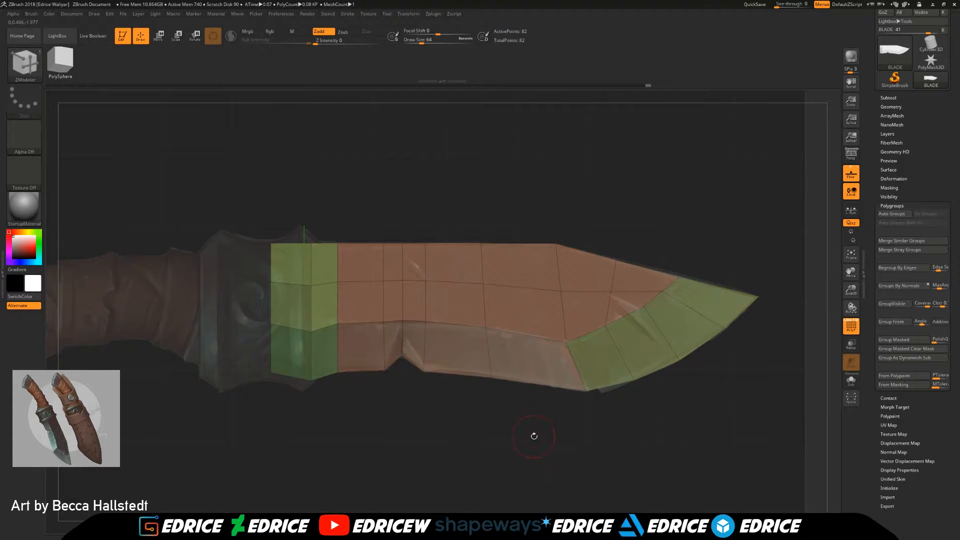
mouse_move(538, 434)
ctrl+shift+mouse_down()
mouse_move(345, 384)
mouse_move(272, 342)
ctrl+shift+mouse_up()
mouse_move(594, 440)
mouse_down()
mouse_move(621, 425)
mouse_move(580, 436)
mouse_move(590, 440)
mouse_move(576, 480)
mouse_move(535, 503)
mouse_move(629, 455)
mouse_up()
click(899, 308)
ctrl+shift+click(605, 444)
ctrl+shift+click(492, 350)
ctrl+shift+click(512, 366)
ctrl+shift+click(579, 467)
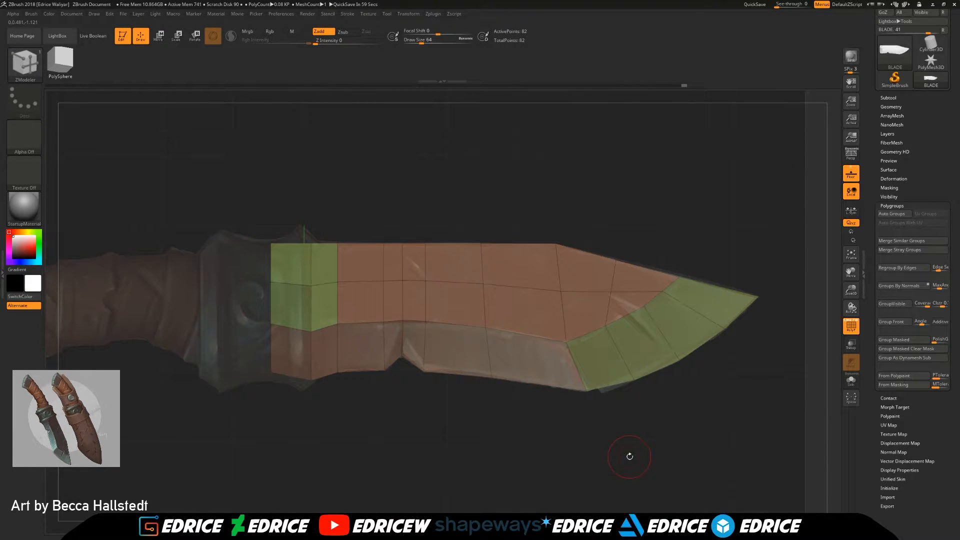
Step: Inspect the blade's spine, tip and overall silhouette from several angles with the wireframe and reference hidden, and turn the reference floor back on
drag(706, 451, 713, 456)
drag(779, 397, 774, 410)
drag(856, 295, 850, 270)
drag(646, 268, 619, 313)
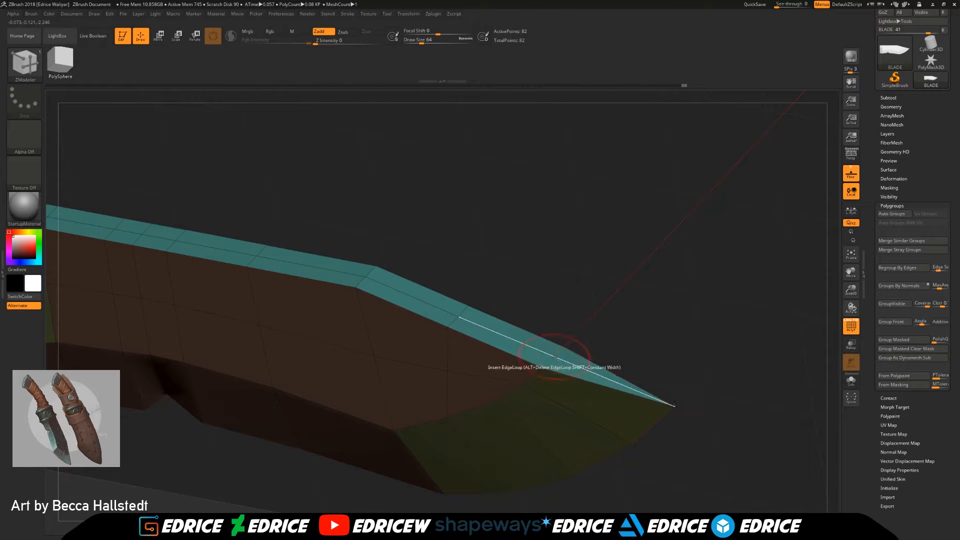
drag(695, 367, 771, 333)
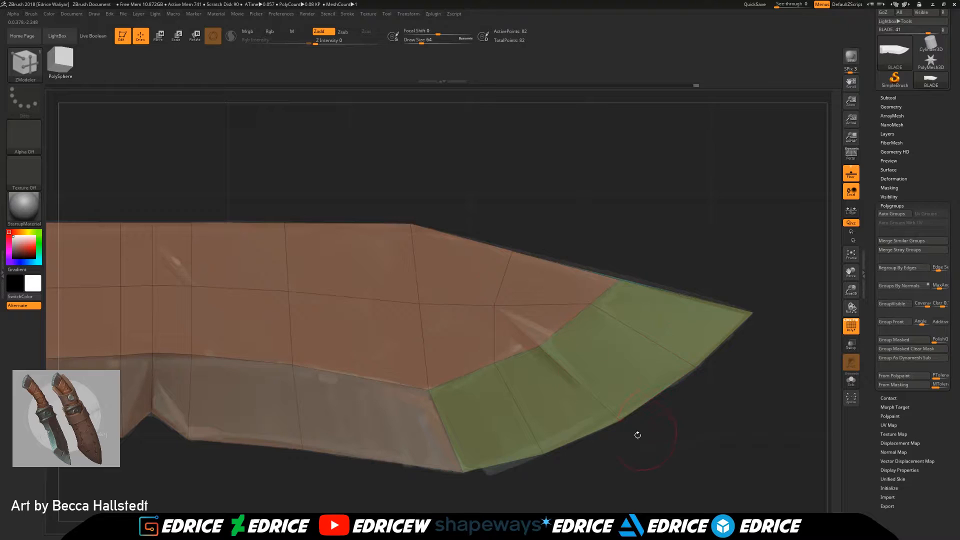
drag(852, 289, 773, 164)
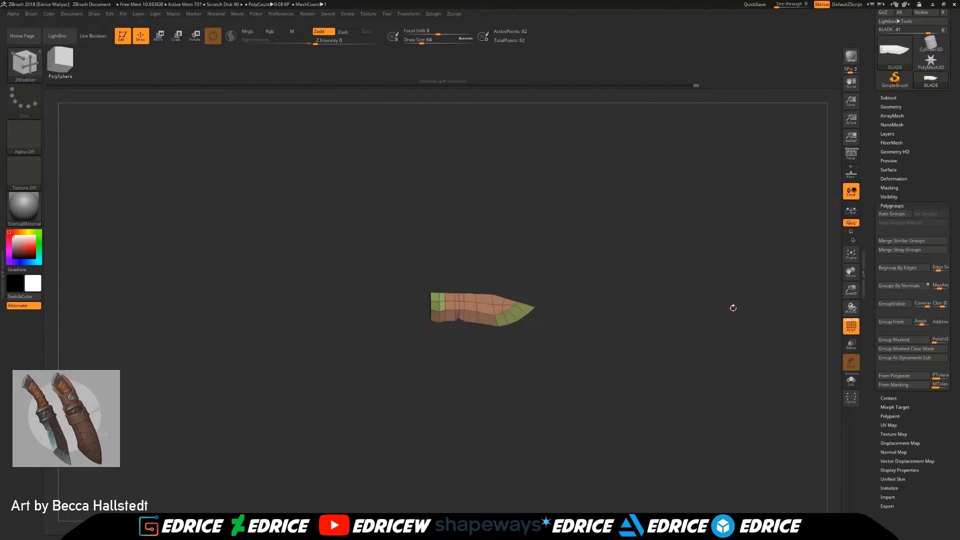
click(852, 326)
drag(705, 342, 705, 321)
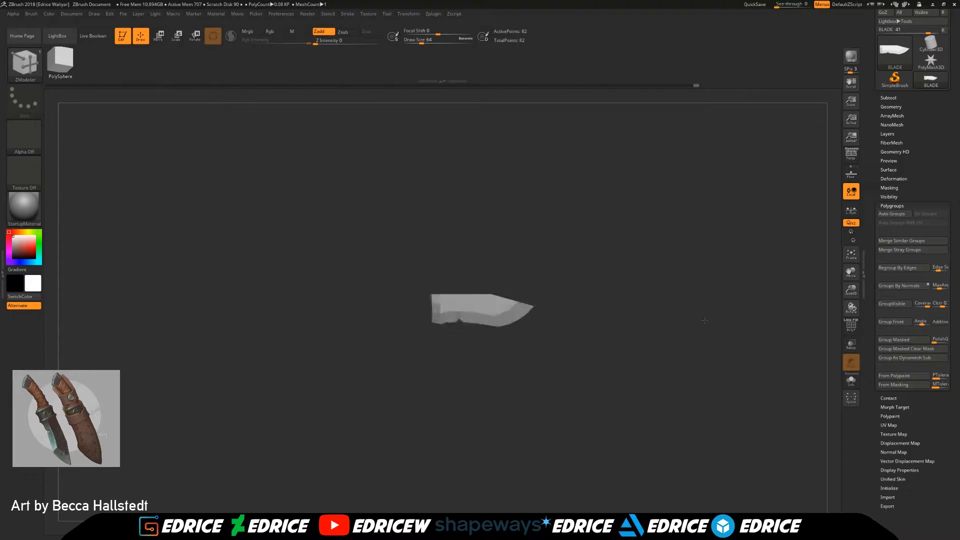
drag(850, 291, 849, 333)
mouse_move(725, 385)
mouse_down()
mouse_move(720, 398)
mouse_move(730, 380)
mouse_up()
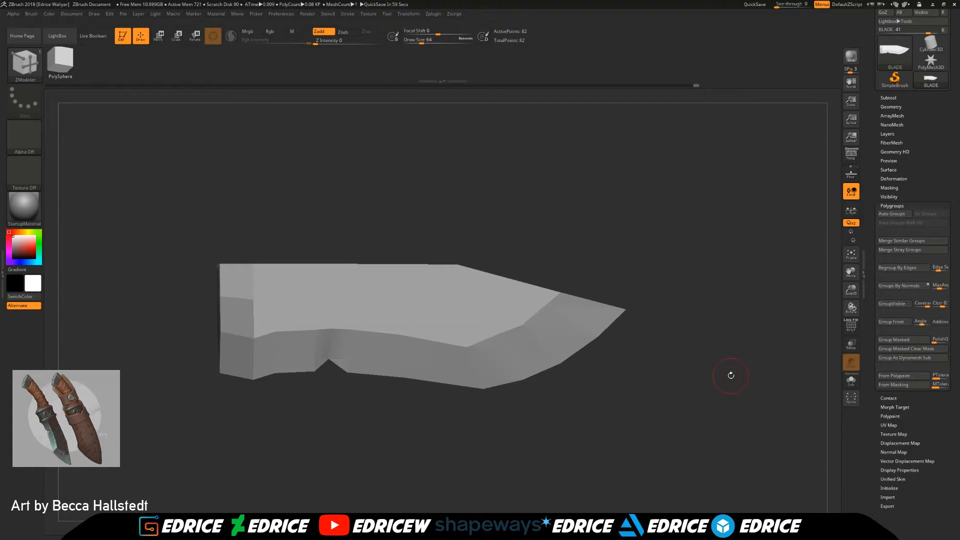
drag(667, 347, 530, 330)
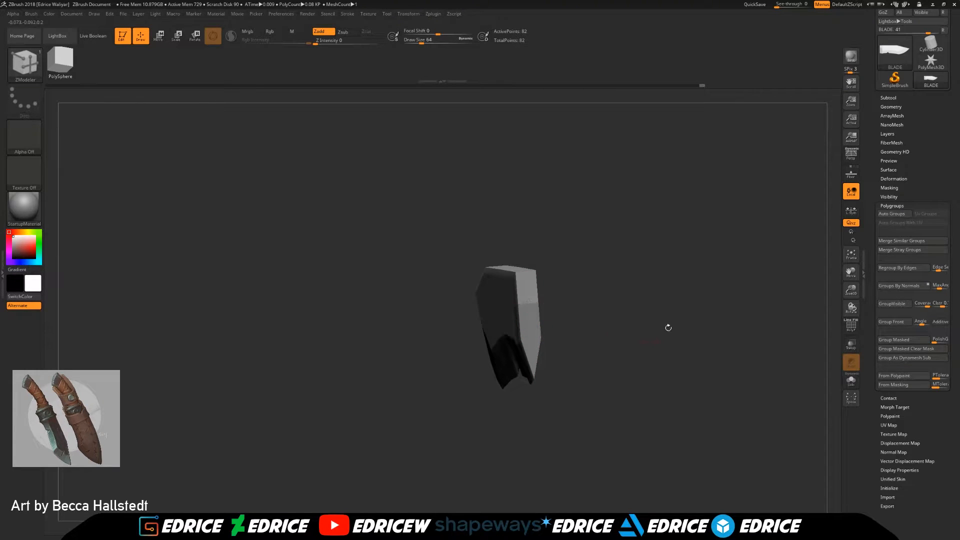
drag(626, 320, 658, 323)
drag(852, 273, 512, 295)
drag(668, 300, 680, 316)
click(851, 255)
drag(851, 290, 847, 252)
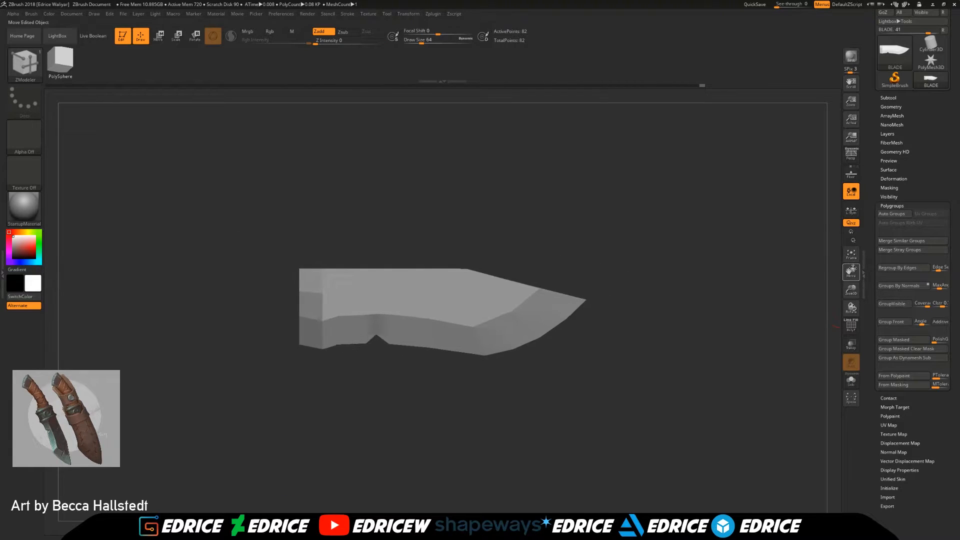
click(851, 173)
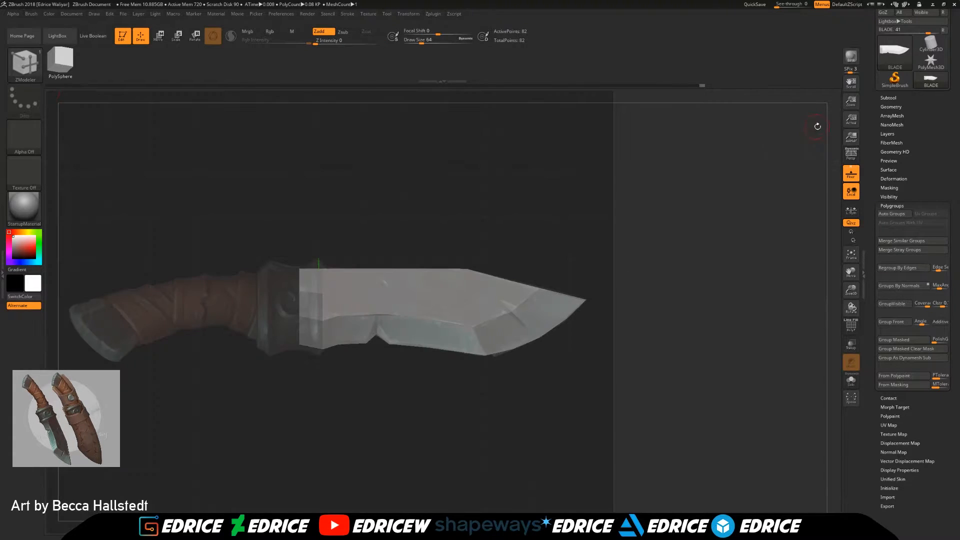
Step: Append a PolyMesh3D star as a new subtool alongside the blade
scroll(931, 112, up, 3)
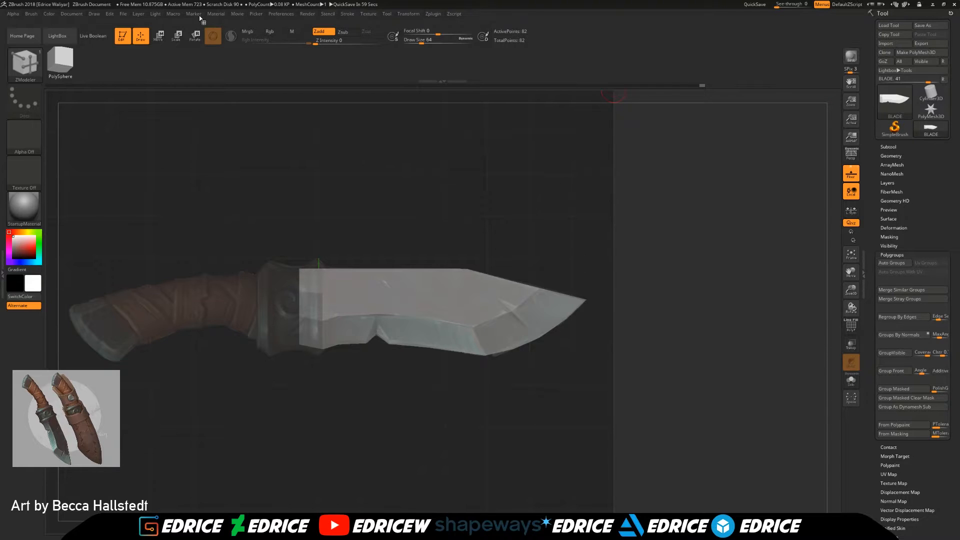
drag(851, 273, 886, 279)
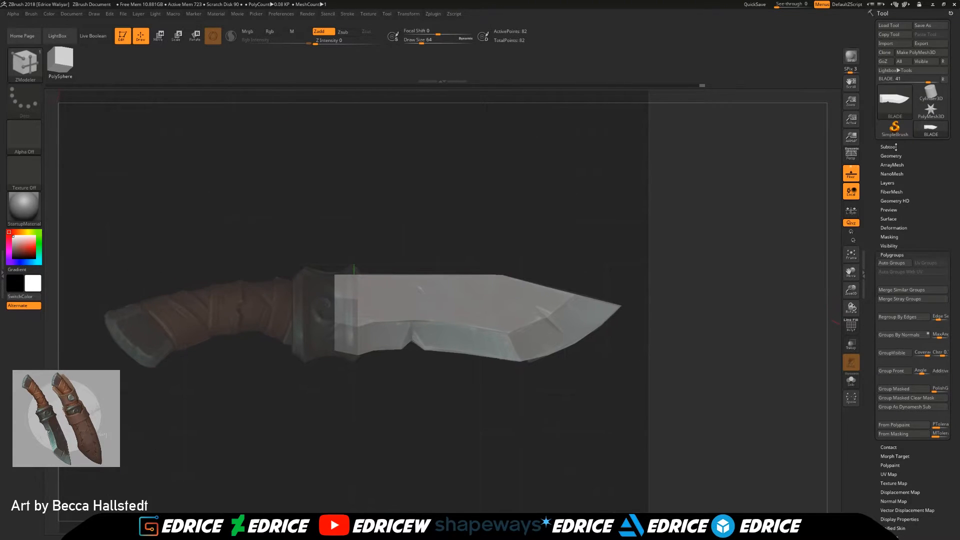
click(896, 146)
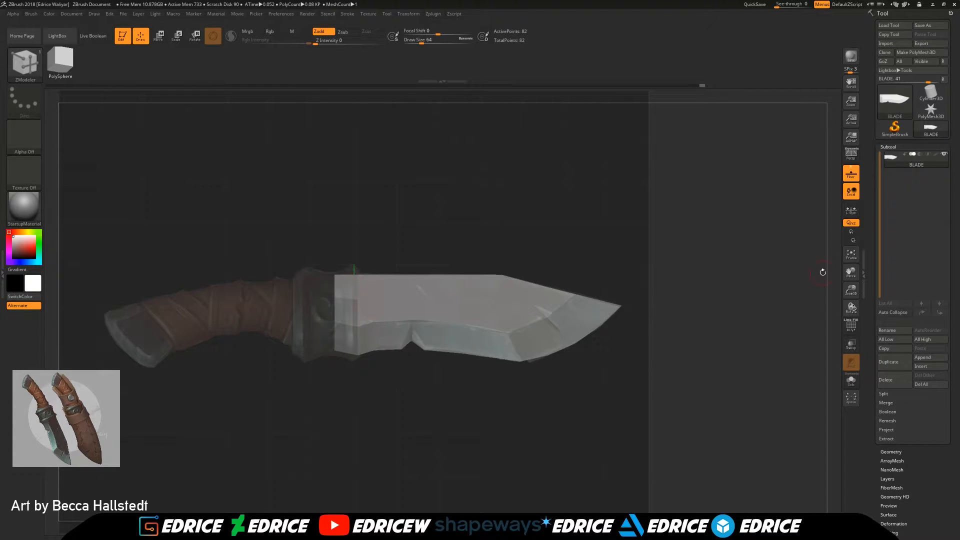
click(932, 366)
click(931, 367)
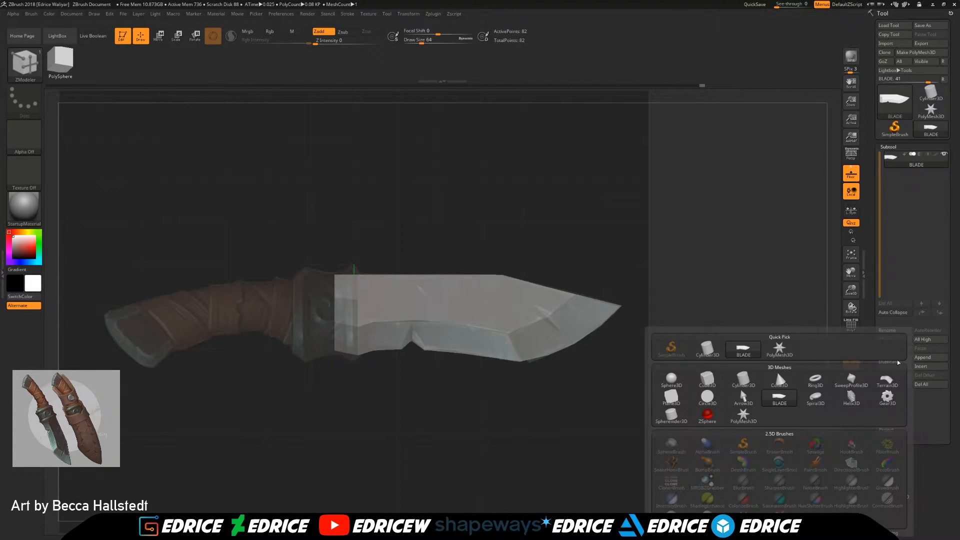
click(932, 366)
click(786, 353)
Step: Make the star the active subtool, initialize it as a Y-axis quick cylinder and rotate it a quarter turn to lie along the blade
scroll(900, 393, down, 5)
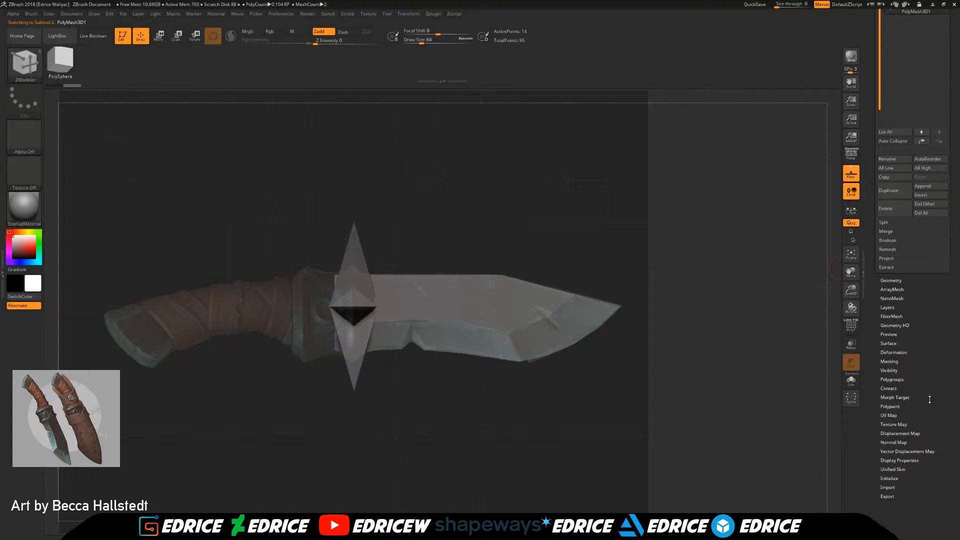
click(890, 390)
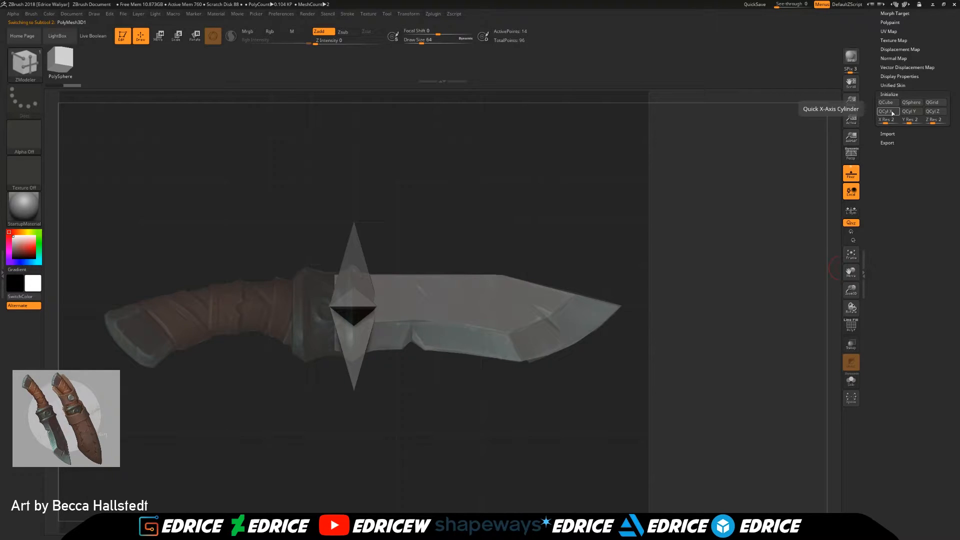
click(911, 114)
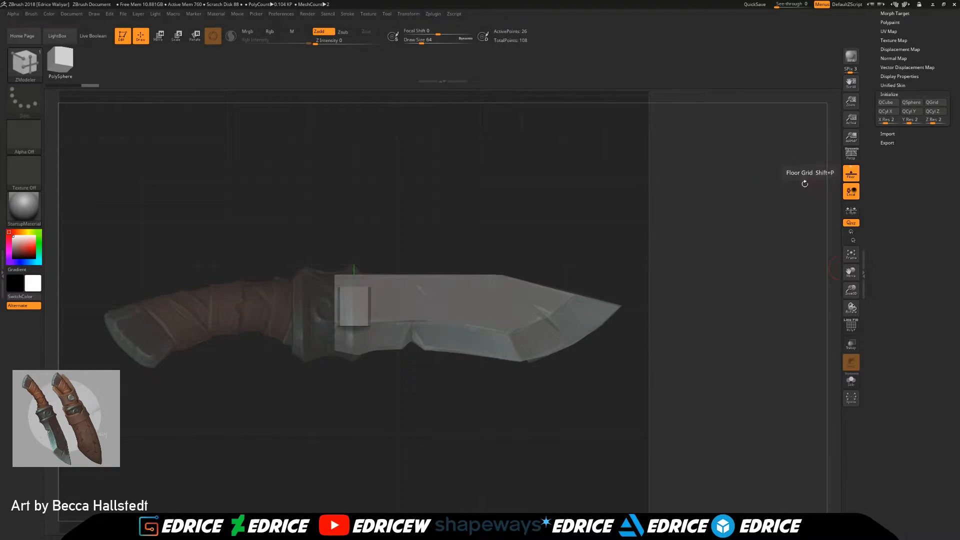
click(160, 39)
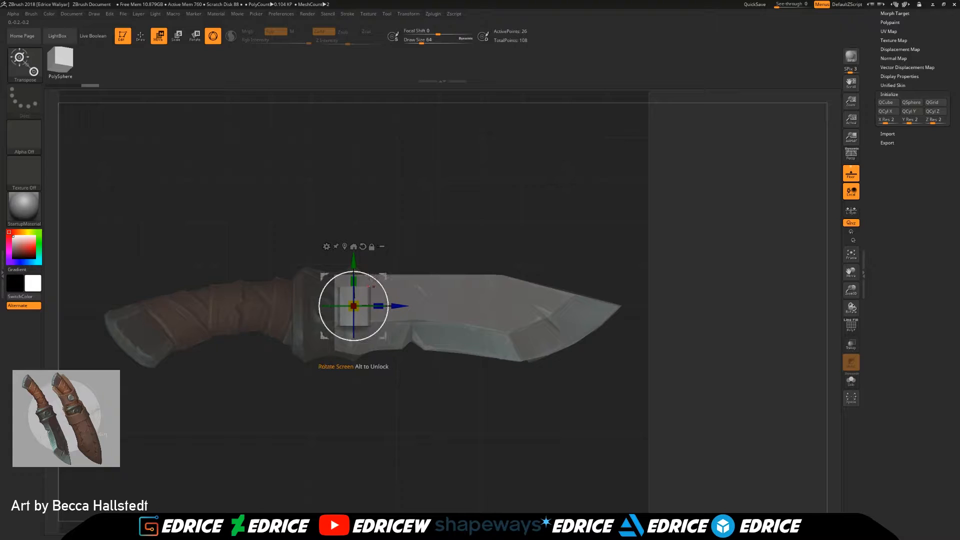
drag(378, 283, 291, 239)
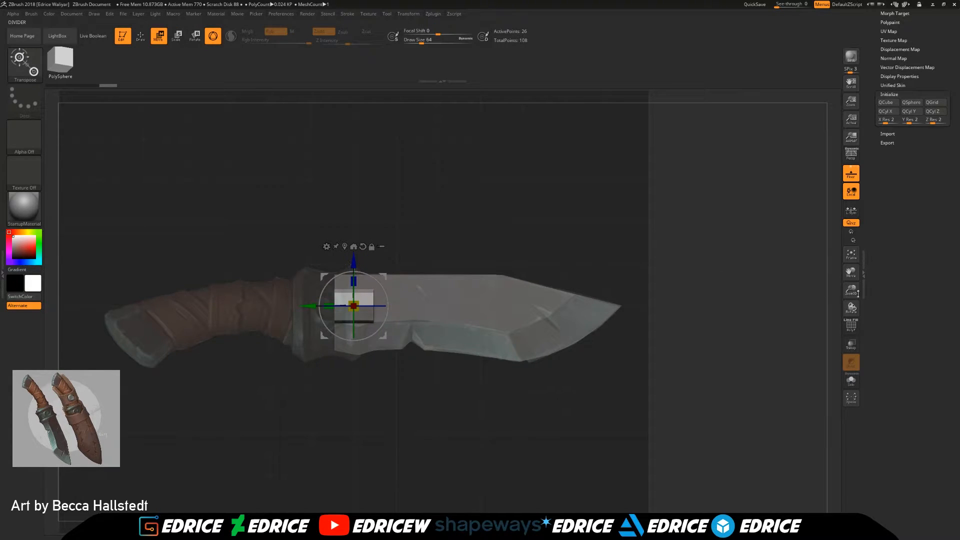
Step: Scale the cylinder up uniformly to about the blade's height and hide the blade subtool
drag(851, 290, 855, 300)
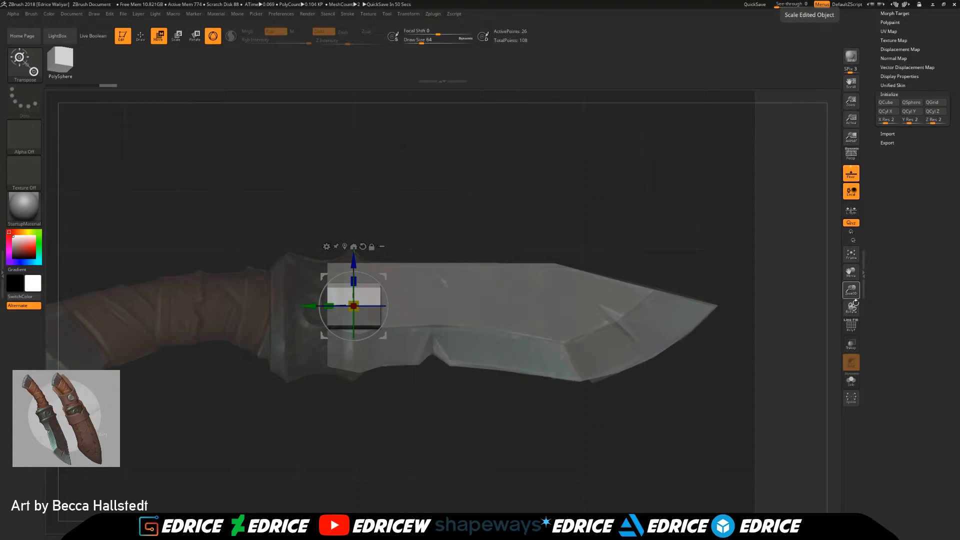
drag(354, 306, 366, 265)
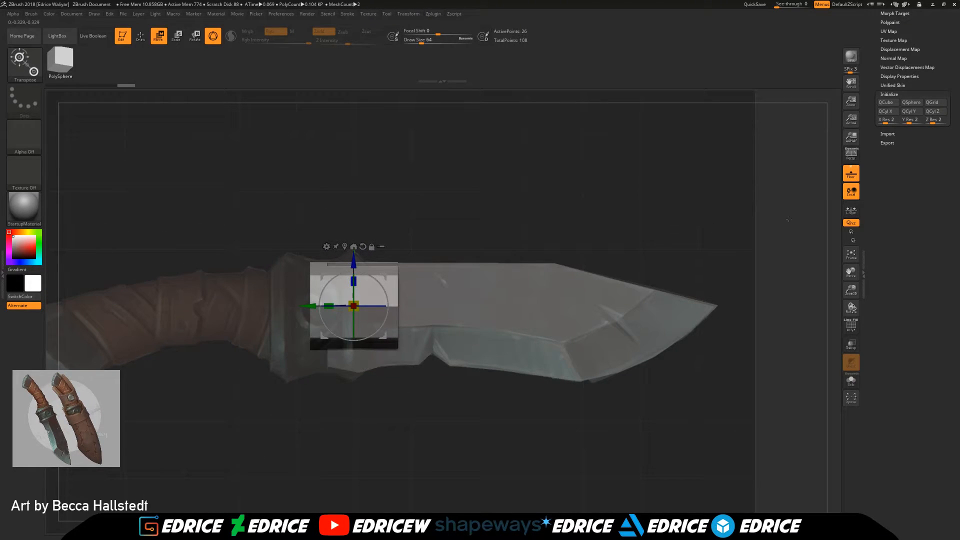
drag(924, 63, 926, 143)
click(926, 145)
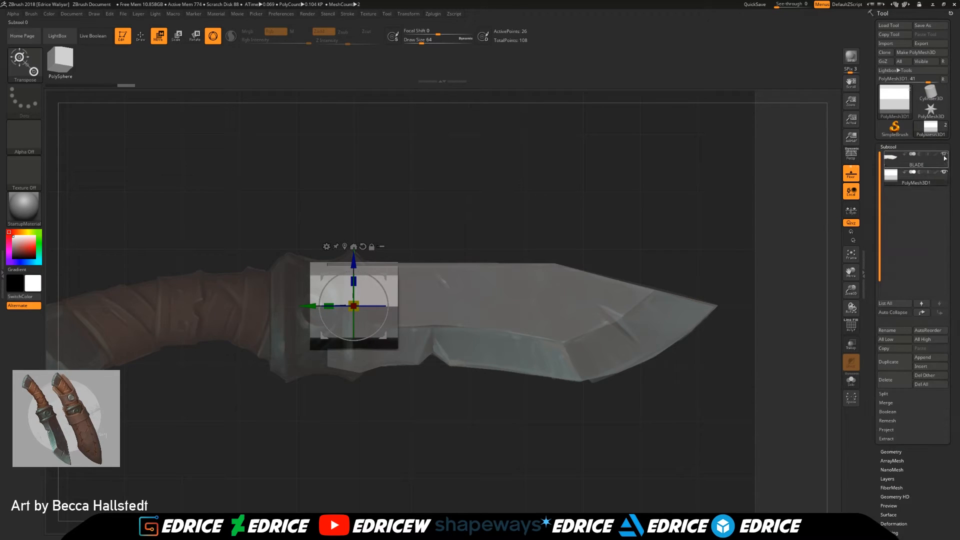
mouse_move(945, 158)
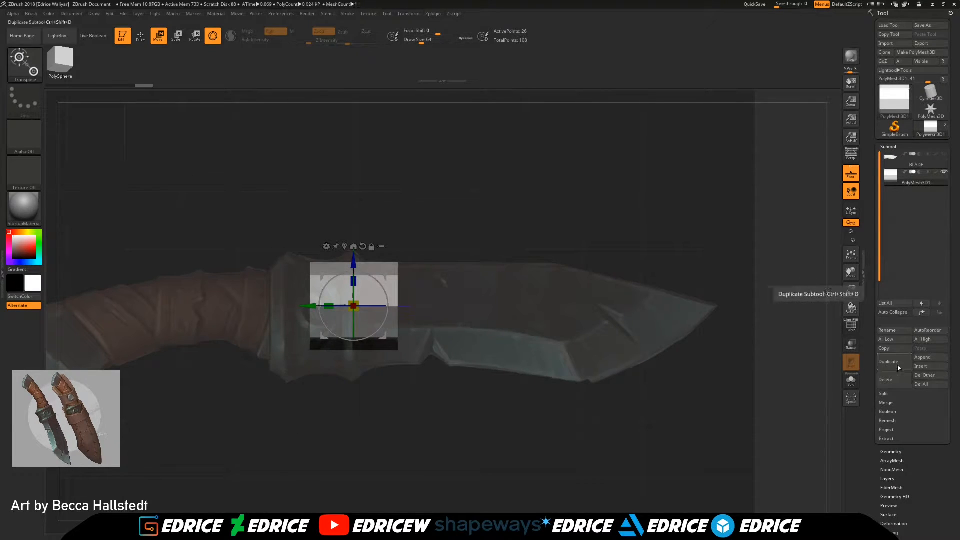
Step: Rename the cylinder subtool as HILT_GUARD
click(899, 332)
text(HILT_GUARD)
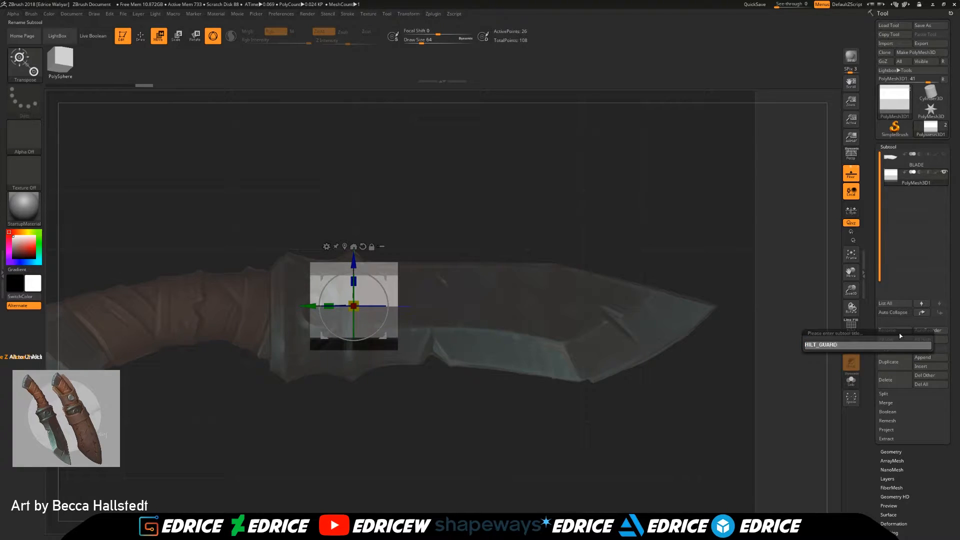
key(Return)
Step: Move the cylinder onto the guard in the reference image and resize it along its length and height to cover the guard
drag(315, 308, 274, 307)
drag(852, 290, 852, 302)
drag(851, 271, 869, 267)
drag(329, 258, 330, 284)
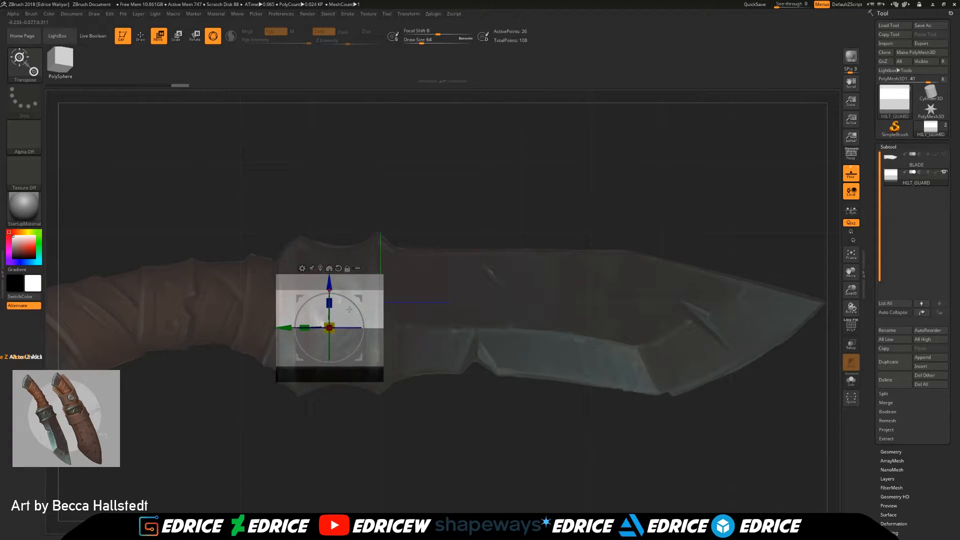
drag(303, 327, 333, 283)
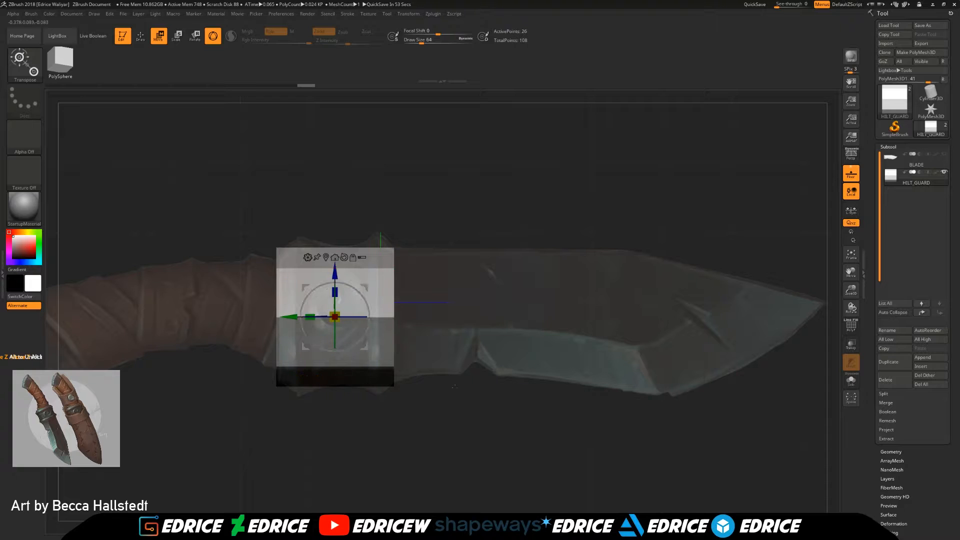
Step: Switch to the ZModeler brush and try adding Z-axis symmetry for editing the hilt guard
drag(490, 420, 478, 426)
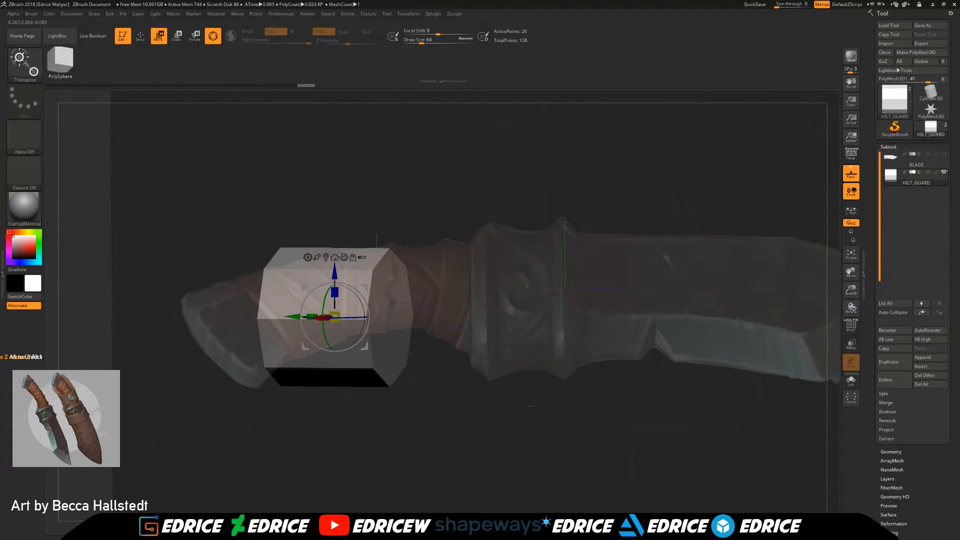
drag(531, 406, 517, 368)
key(q)
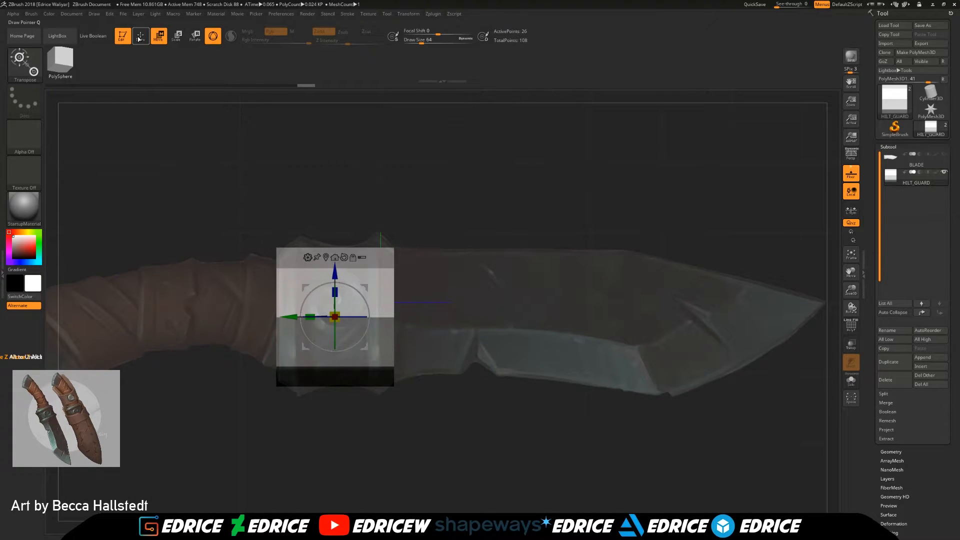
drag(456, 330, 369, 321)
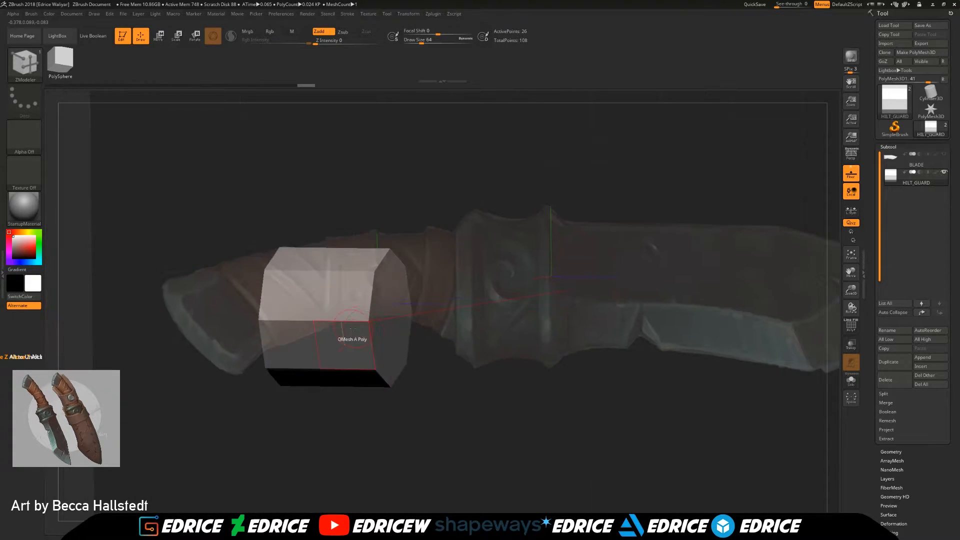
click(411, 15)
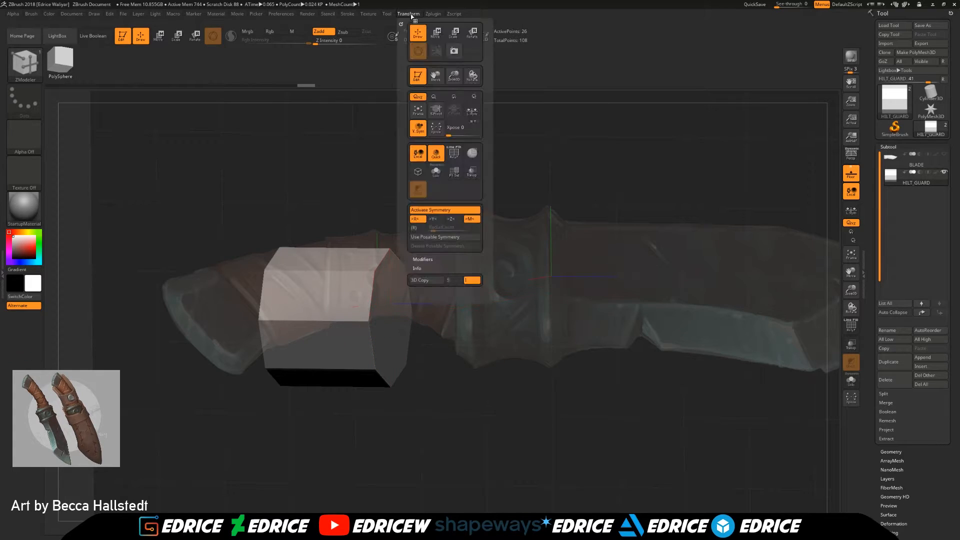
drag(418, 276, 383, 323)
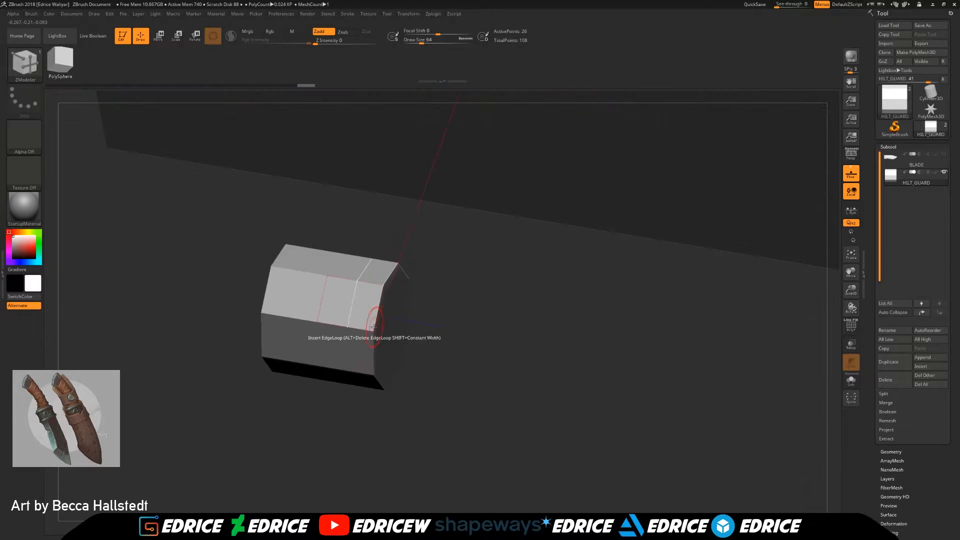
click(388, 14)
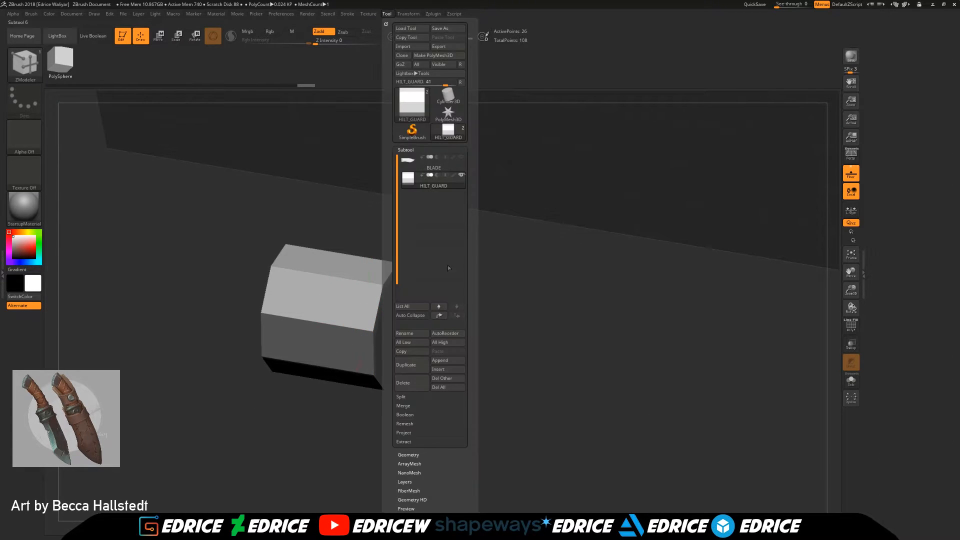
click(414, 15)
click(454, 221)
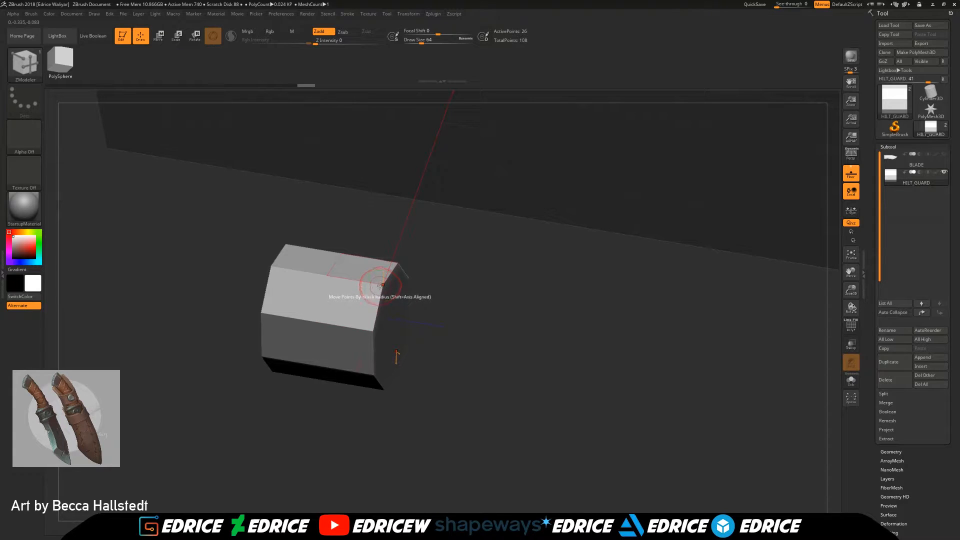
right_drag(394, 364, 334, 318)
Step: Try swapping Y-axis symmetry for Z-axis symmetry on the hilt guard and check it from the side and at an angle
click(384, 13)
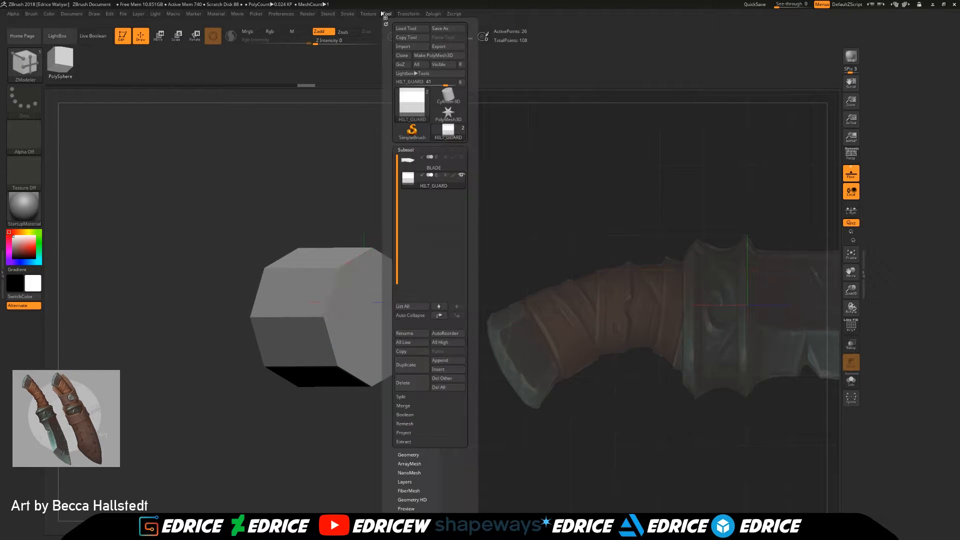
mouse_move(408, 14)
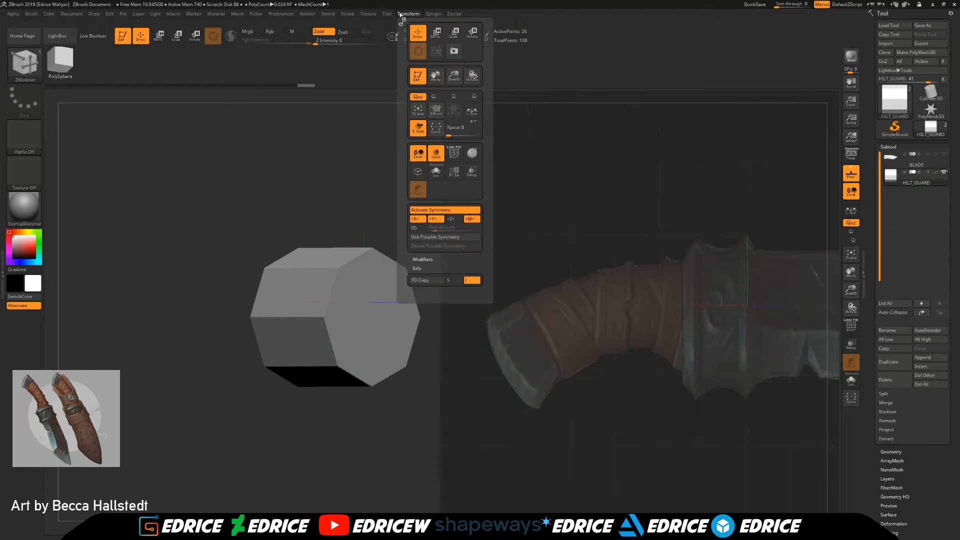
click(439, 221)
click(450, 221)
shift+right_drag(325, 316, 388, 314)
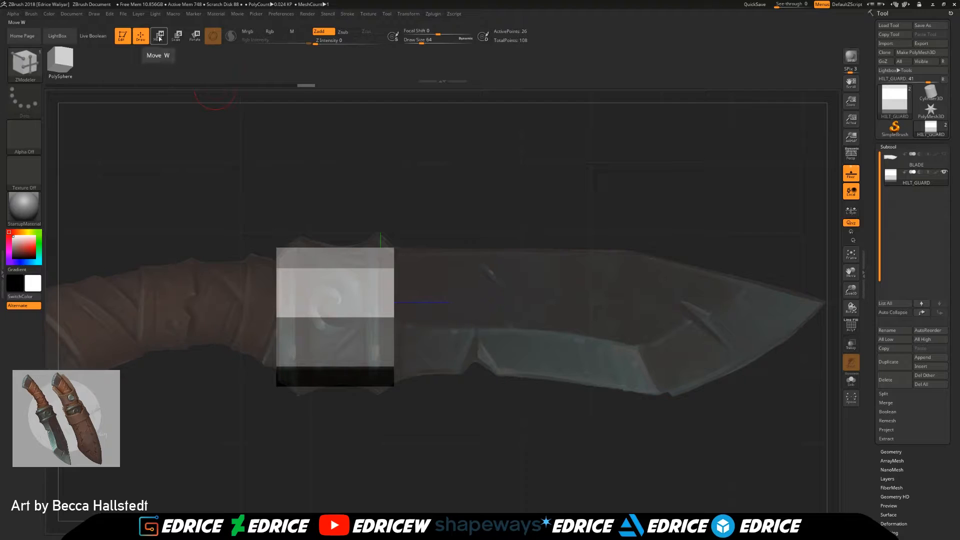
right_drag(524, 345, 498, 354)
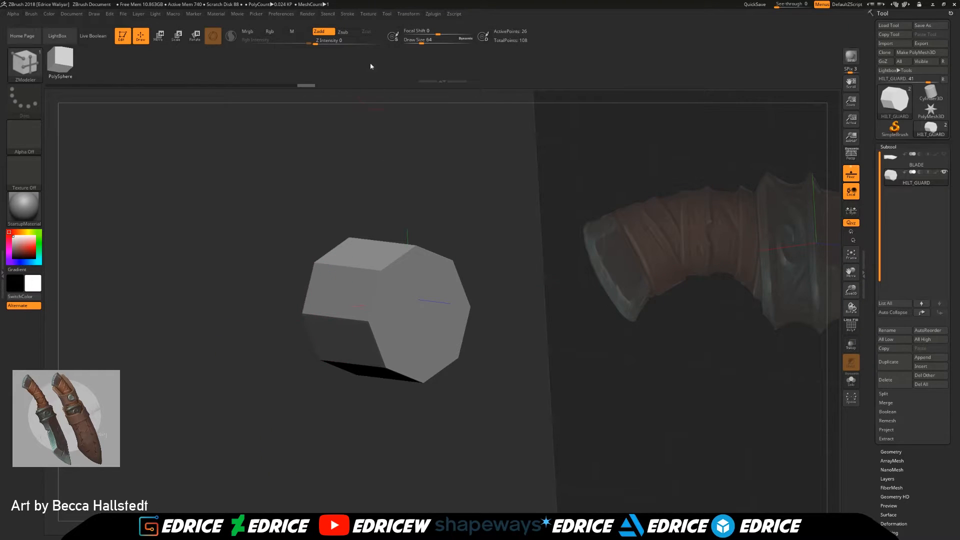
Step: Leave only X-axis symmetry on, test moving a corner point of the hilt guard, and undo the point move
click(387, 13)
mouse_move(404, 15)
click(450, 222)
click(437, 221)
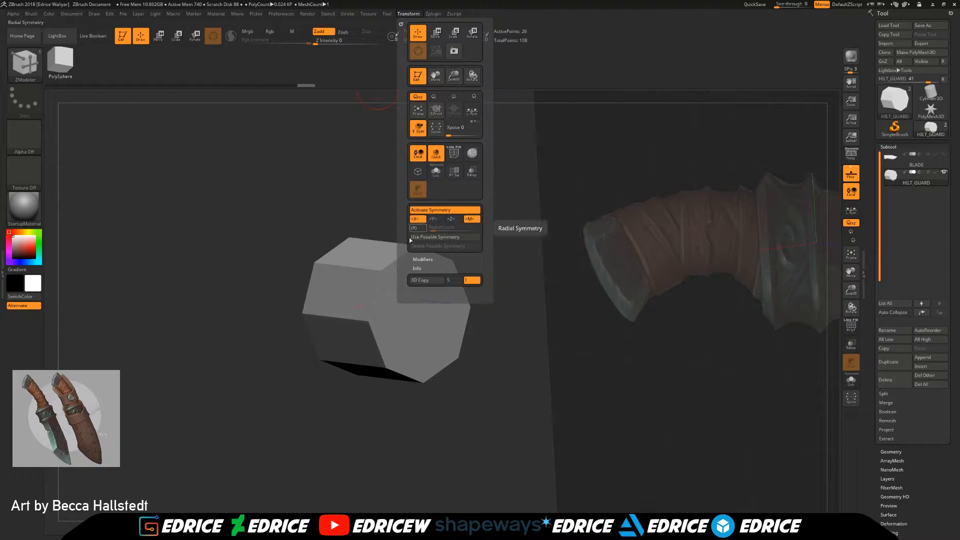
drag(381, 270, 399, 292)
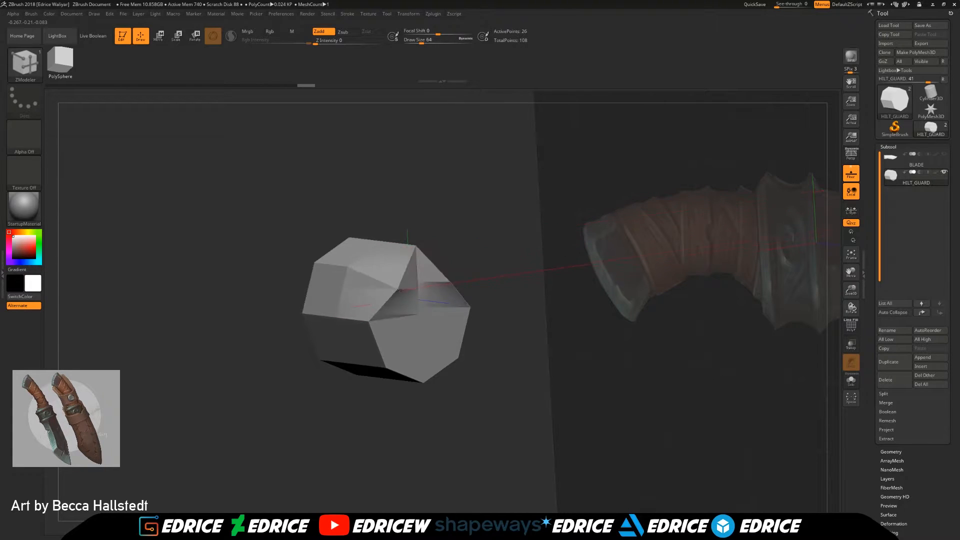
key(ctrl+z)
mouse_move(402, 16)
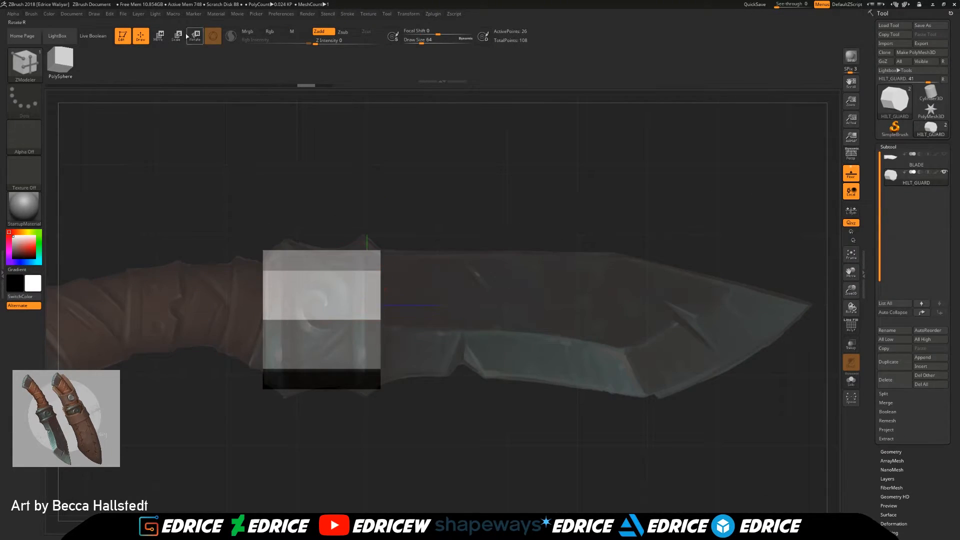
Step: Test Z-axis symmetry with the Move gizmo on the hilt guard, then turn Z-axis symmetry off again
key(w)
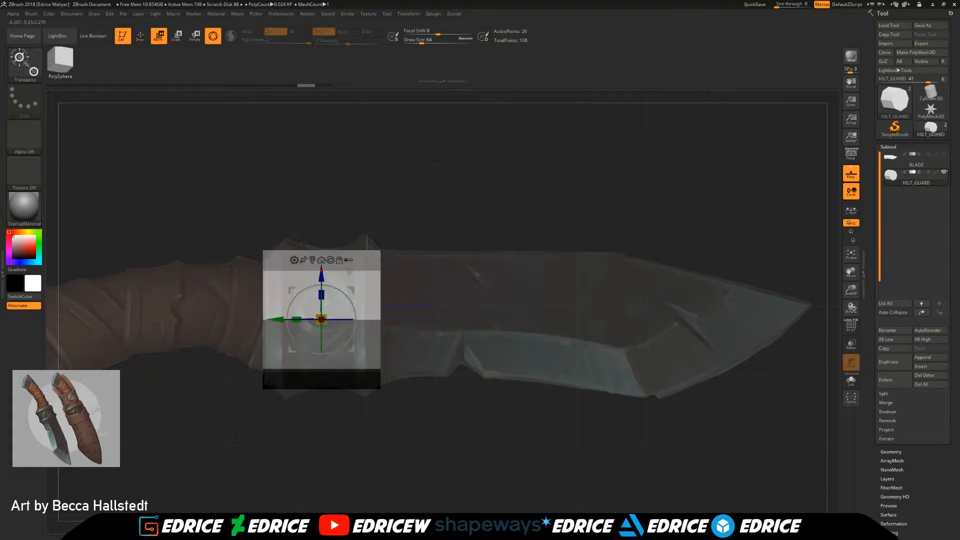
drag(423, 209, 419, 230)
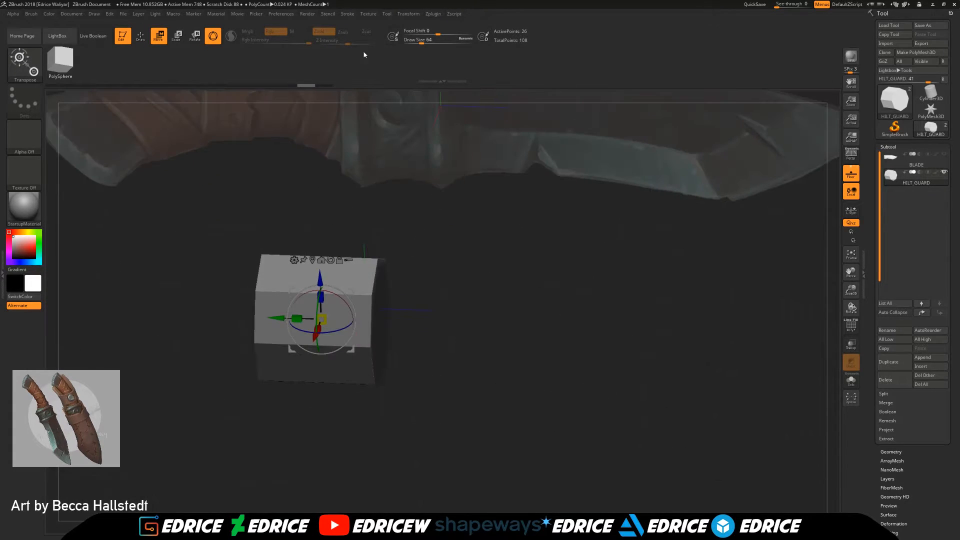
mouse_move(370, 16)
mouse_move(409, 15)
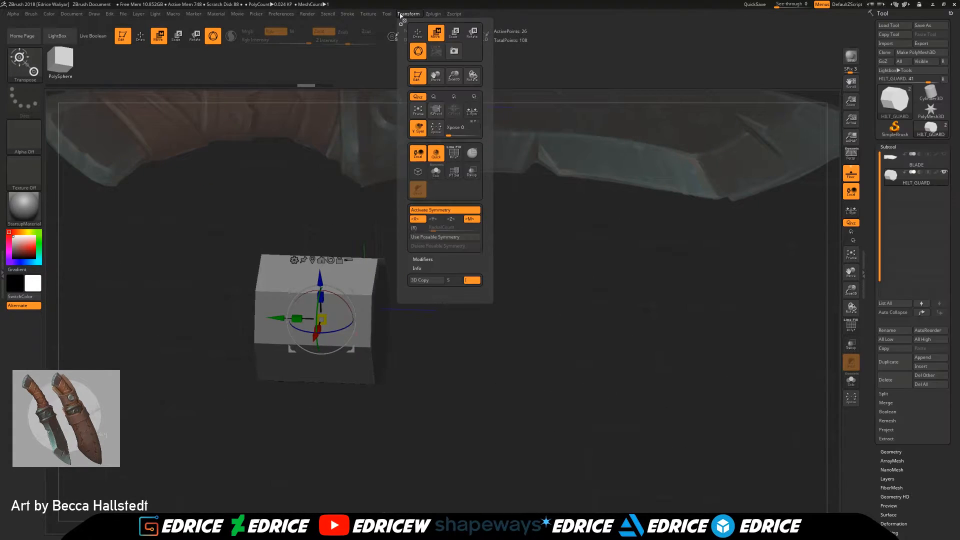
click(453, 221)
drag(450, 310, 468, 275)
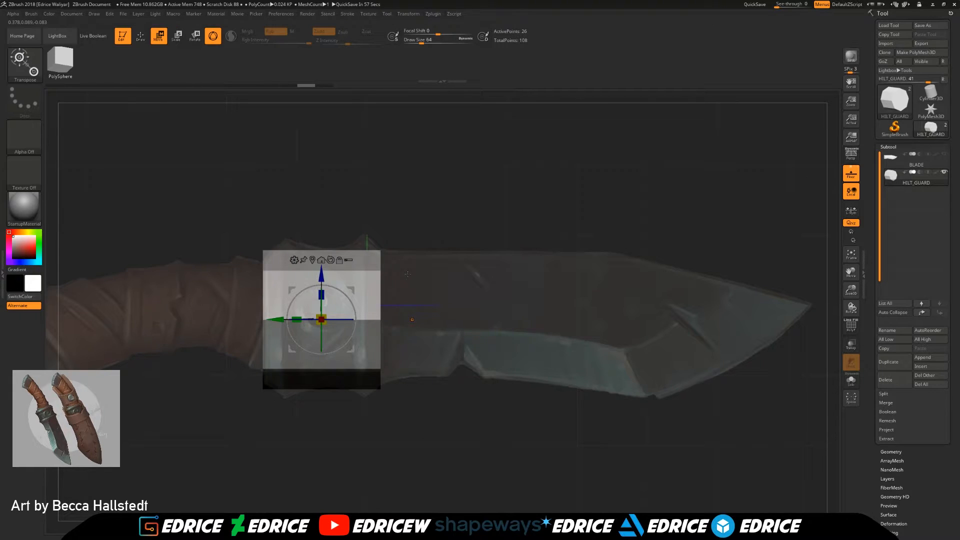
click(388, 14)
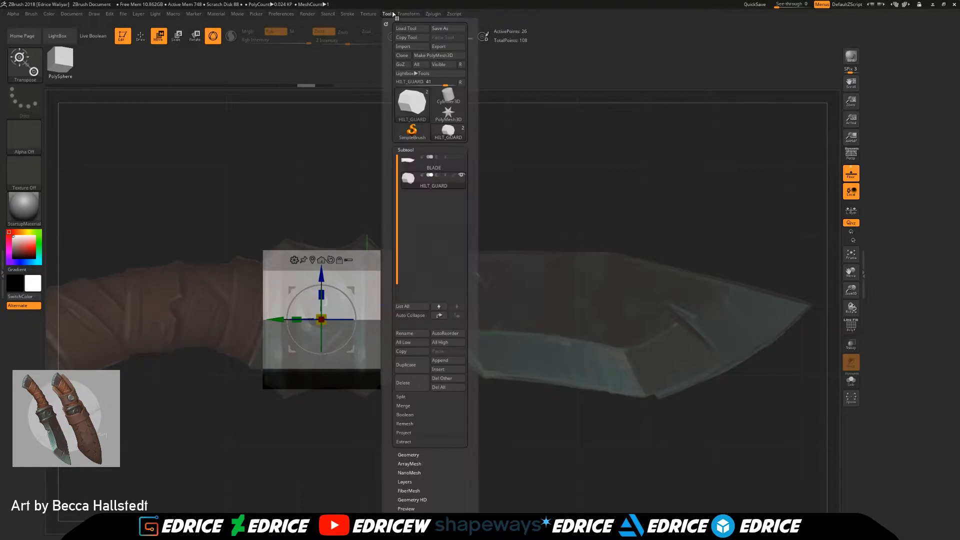
mouse_move(378, 15)
mouse_move(408, 14)
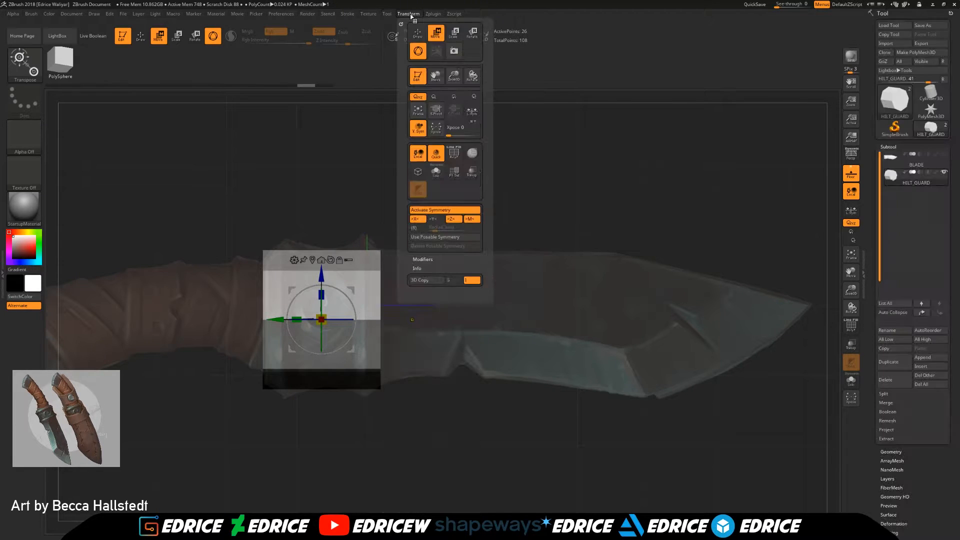
click(450, 221)
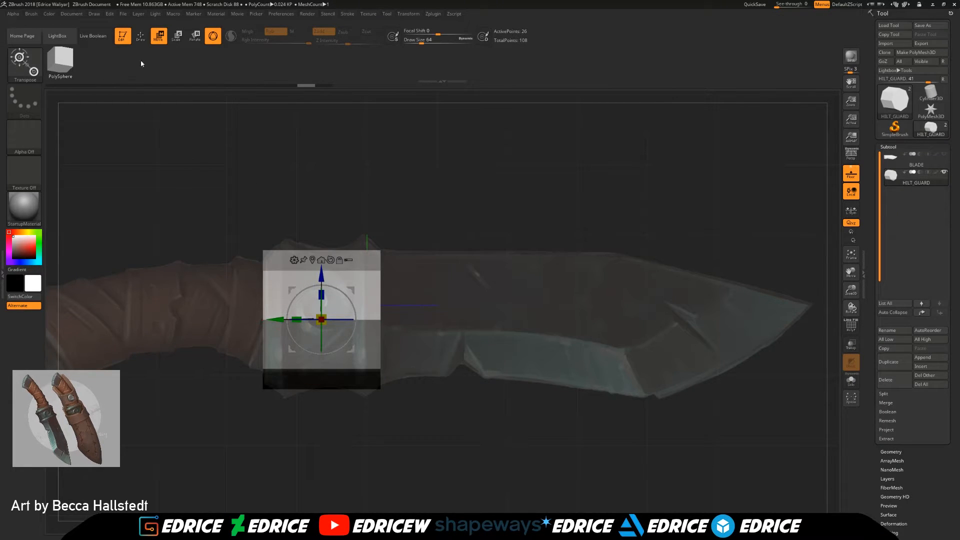
Step: Display the polyframe and insert an edge loop around the hilt guard near its blade end using ZModeler
click(141, 35)
click(366, 271)
click(851, 326)
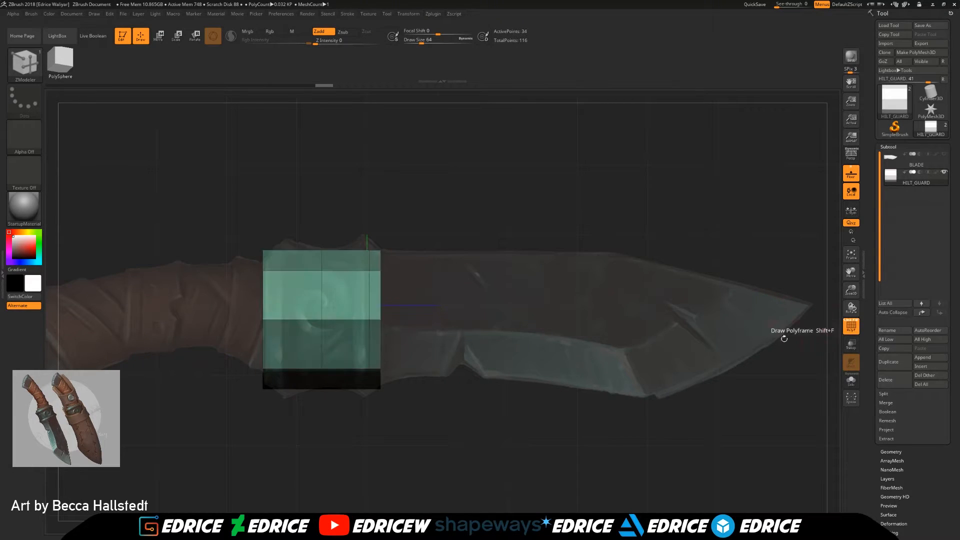
click(367, 270)
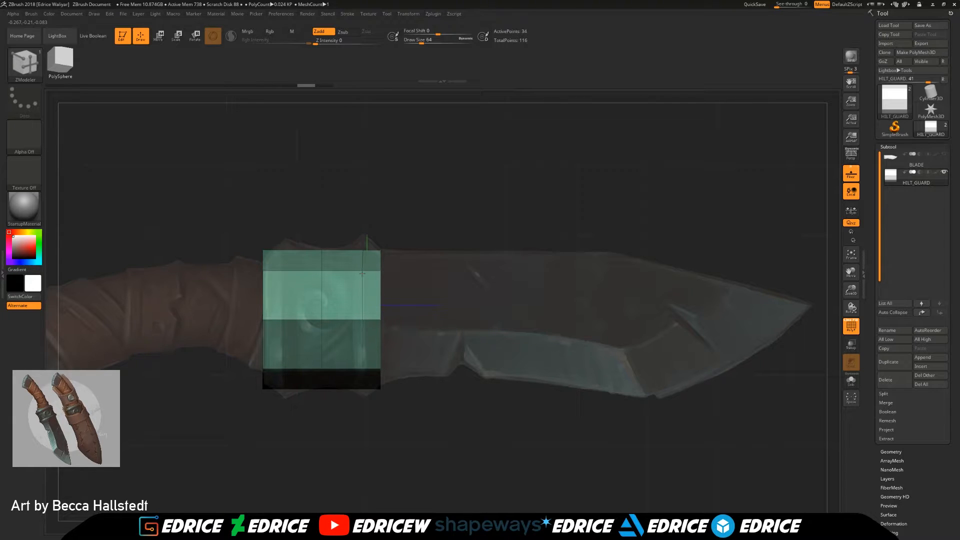
Step: Insert two edge loops near the hilt guard's handle end and a second one near the blade end, redoing the last loop
click(282, 270)
click(299, 271)
click(354, 271)
key(ctrl)
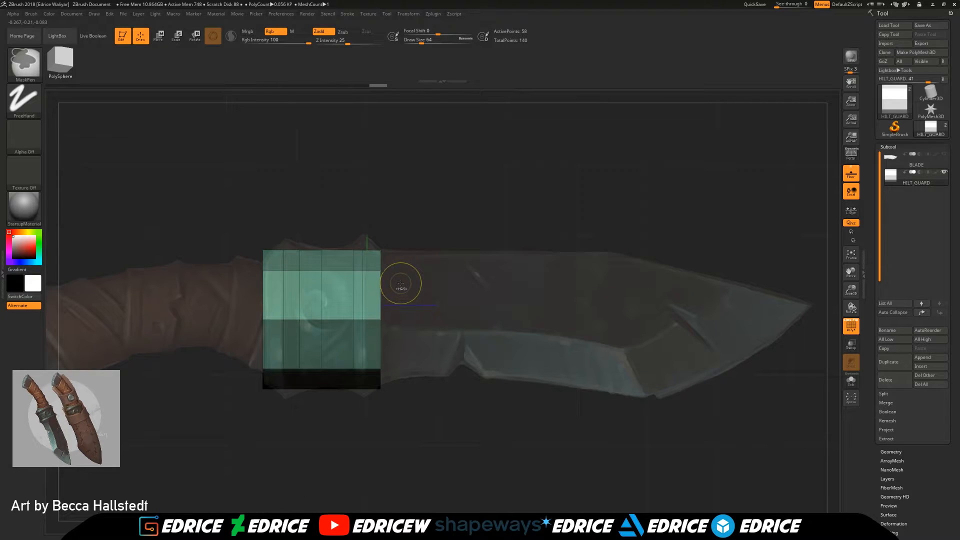
key(ctrl+z)
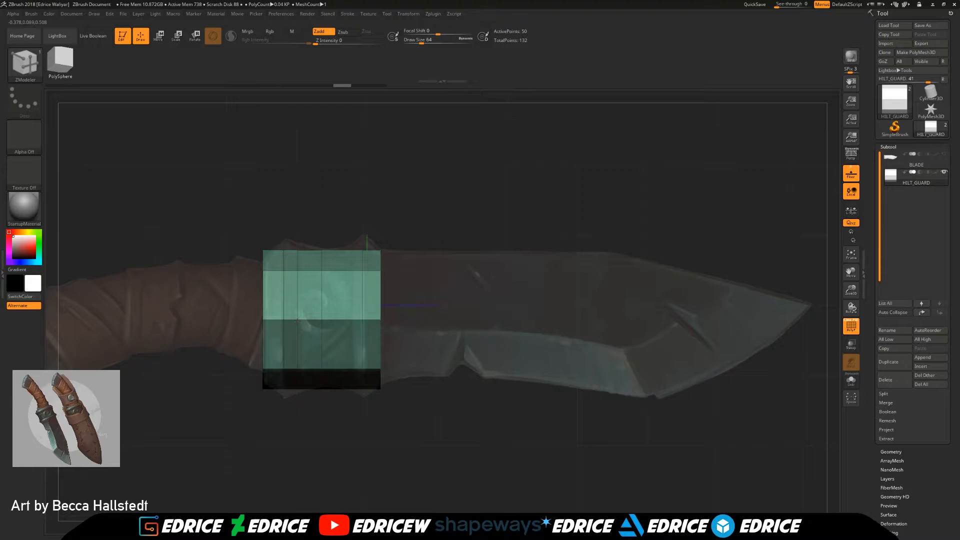
click(350, 319)
Step: Mask the narrow ring of edge loops near the hilt guard's blade end
drag(515, 358, 480, 380)
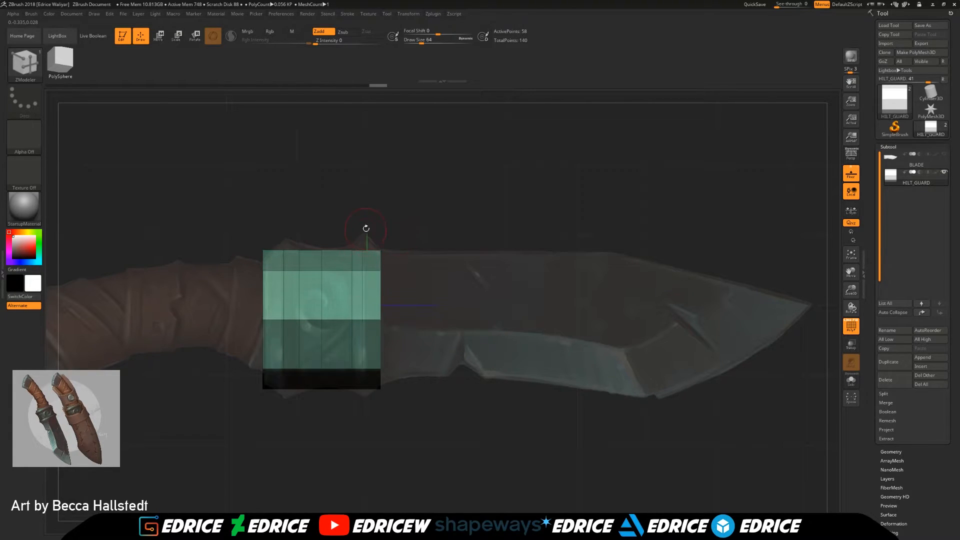
ctrl+drag(447, 237, 479, 311)
ctrl+drag(360, 233, 370, 405)
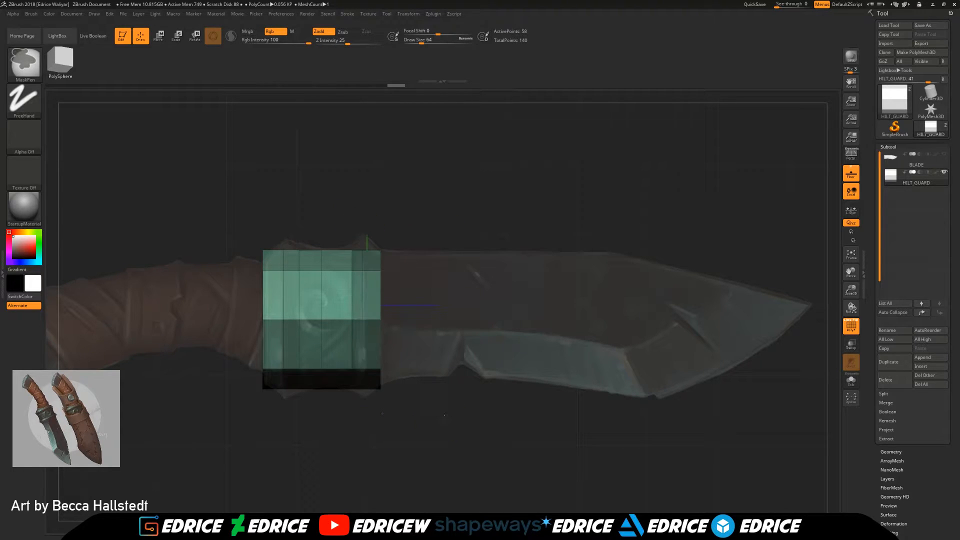
Step: Invert the mask, nudge the edge loop near the hilt guard's blade end slightly toward the blade, and clear the mask
ctrl+click(444, 418)
key(w)
drag(275, 319, 278, 320)
ctrl+drag(278, 227, 290, 243)
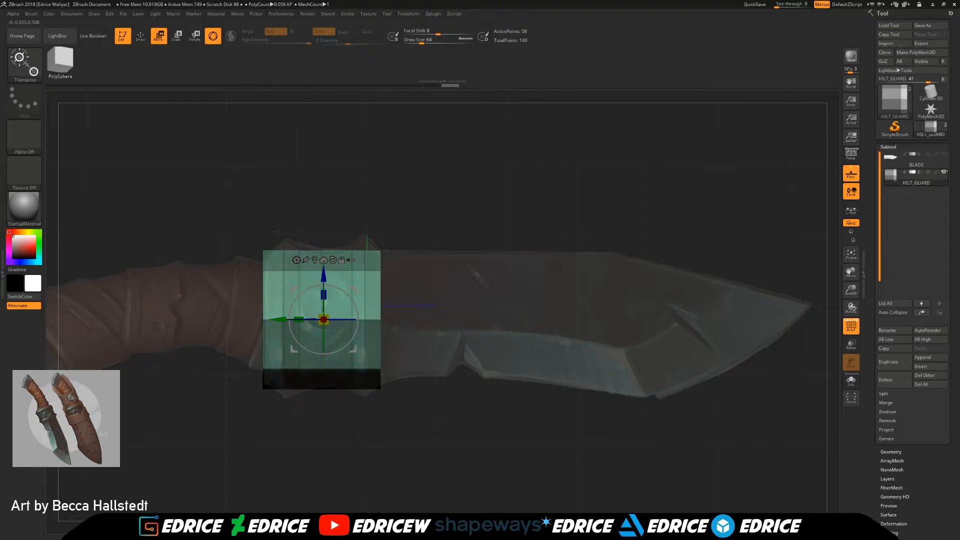
ctrl+drag(411, 217, 379, 459)
ctrl+drag(221, 209, 284, 424)
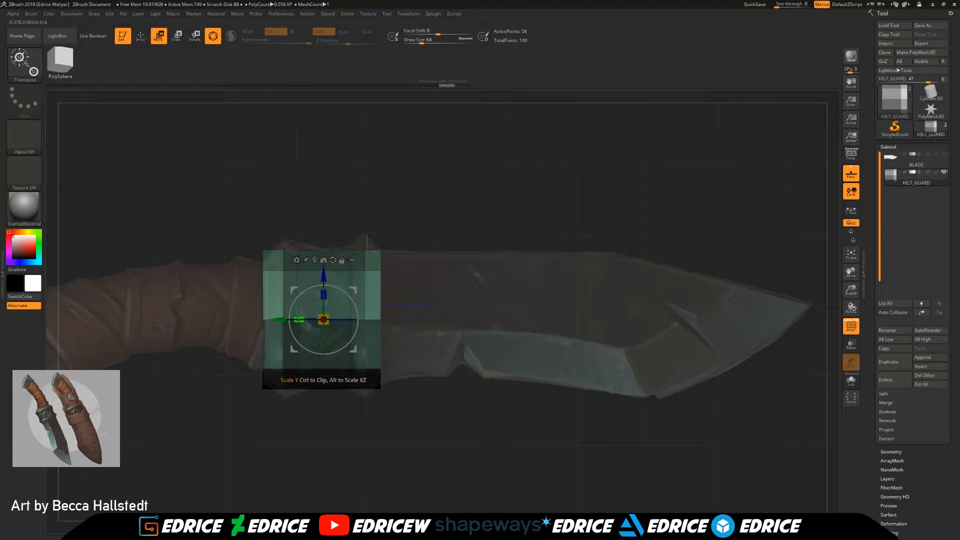
ctrl+drag(425, 395, 430, 409)
Step: Mask everything except the hilt guard's handle-end edge, move that edge slightly toward the blade, and clear the mask
ctrl+drag(212, 217, 283, 466)
ctrl+click(284, 466)
drag(279, 319, 285, 324)
ctrl+drag(422, 400, 431, 415)
Step: Isolate the edge loop near the guard's blade end with a mask and nudge it slightly toward the blade
key(ctrl)
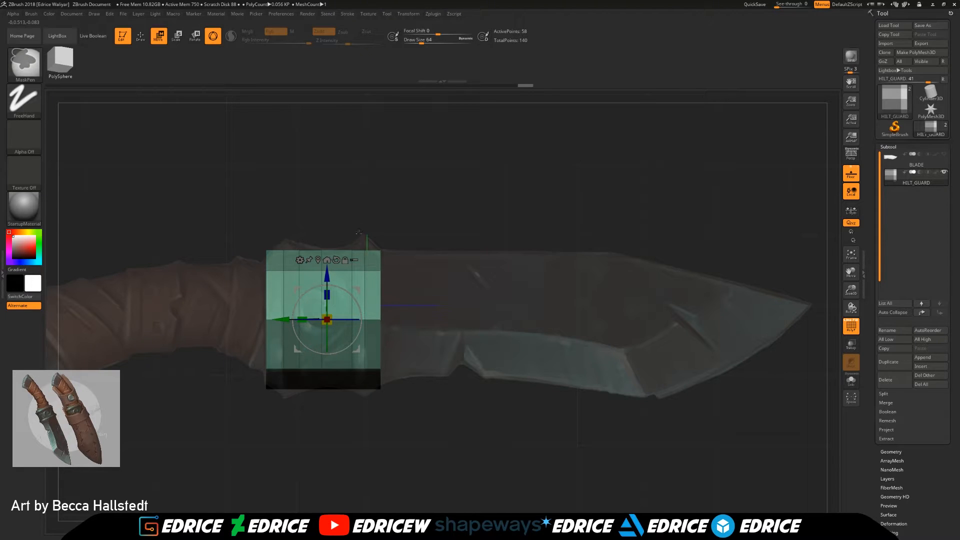
mouse_move(359, 232)
mouse_down()
mouse_move(453, 376)
mouse_move(429, 389)
mouse_move(426, 375)
mouse_up()
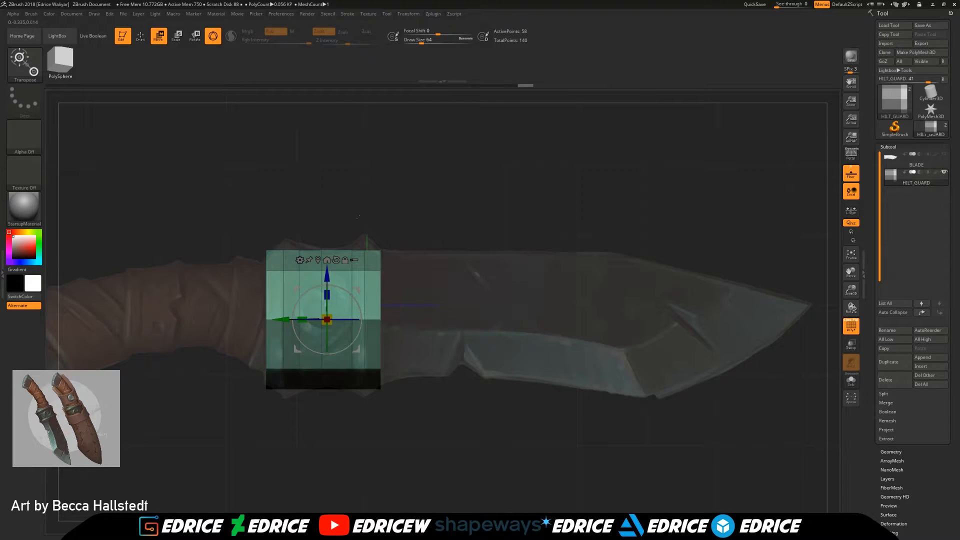
key(ctrl)
ctrl+drag(361, 229, 370, 448)
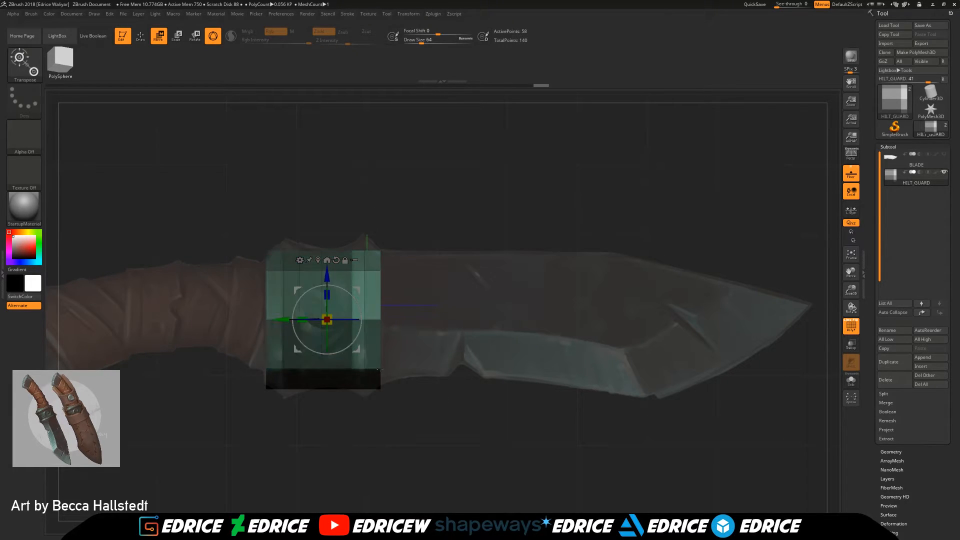
drag(282, 320, 250, 342)
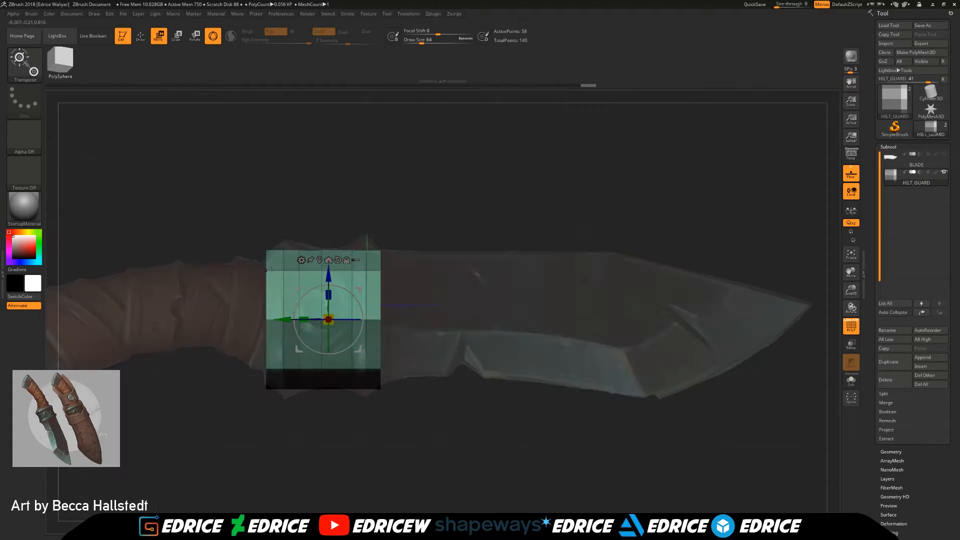
Step: Isolate the edge loop near the guard's handle end with a mask, nudge it toward the handle, and clear the mask
key(ctrl)
ctrl+drag(277, 223, 296, 400)
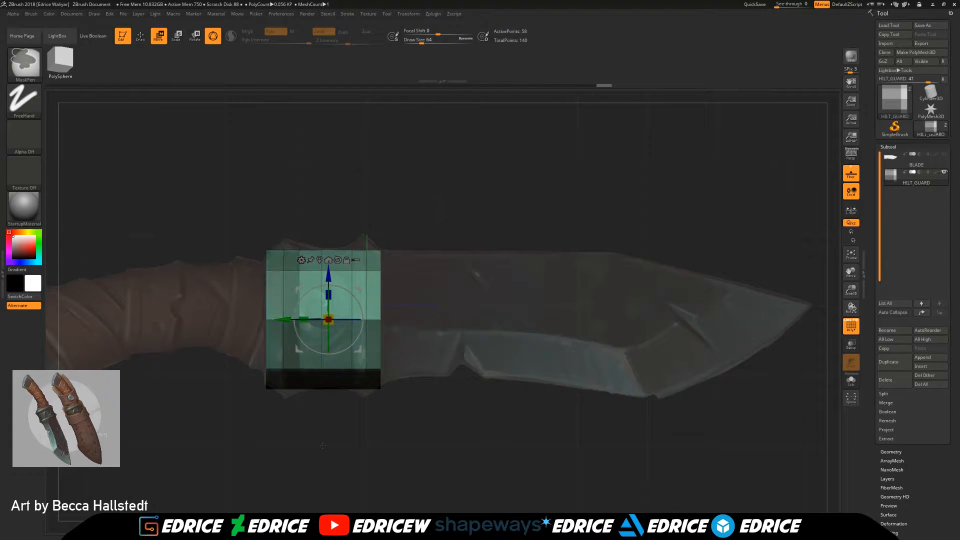
ctrl+click(296, 400)
drag(285, 319, 283, 319)
ctrl+drag(386, 420, 409, 456)
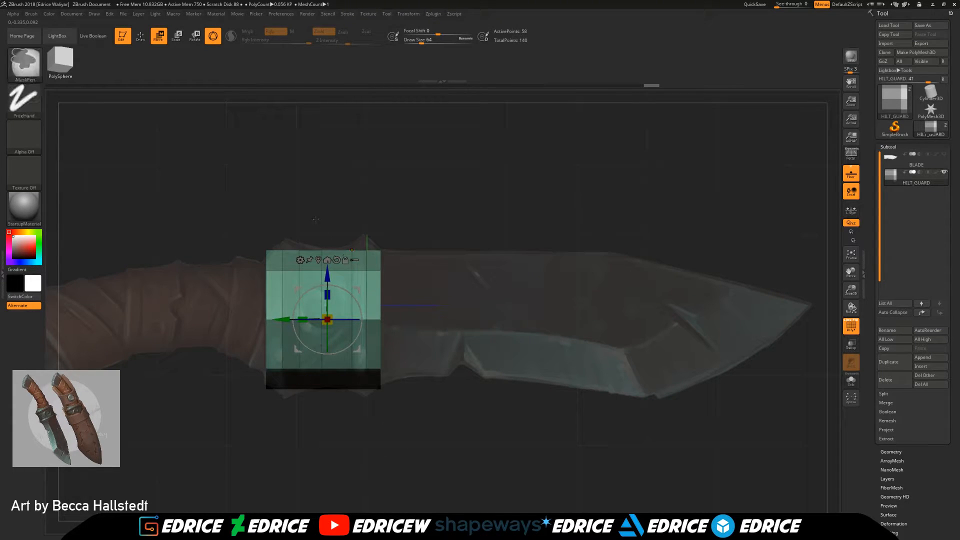
Step: Isolate the hilt guard's central edge loop with a mask and move it slightly toward the blade to centre it
ctrl+drag(315, 219, 334, 406)
ctrl+click(334, 406)
drag(282, 322, 289, 325)
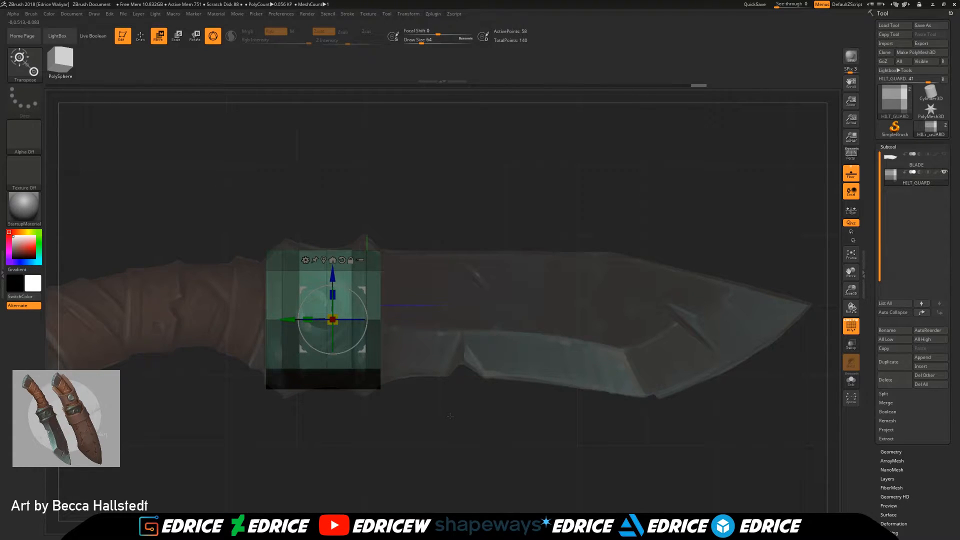
Step: Mask all but the two edge loops near the guard's ends and scale them outward to form pointed raised rings
click(140, 37)
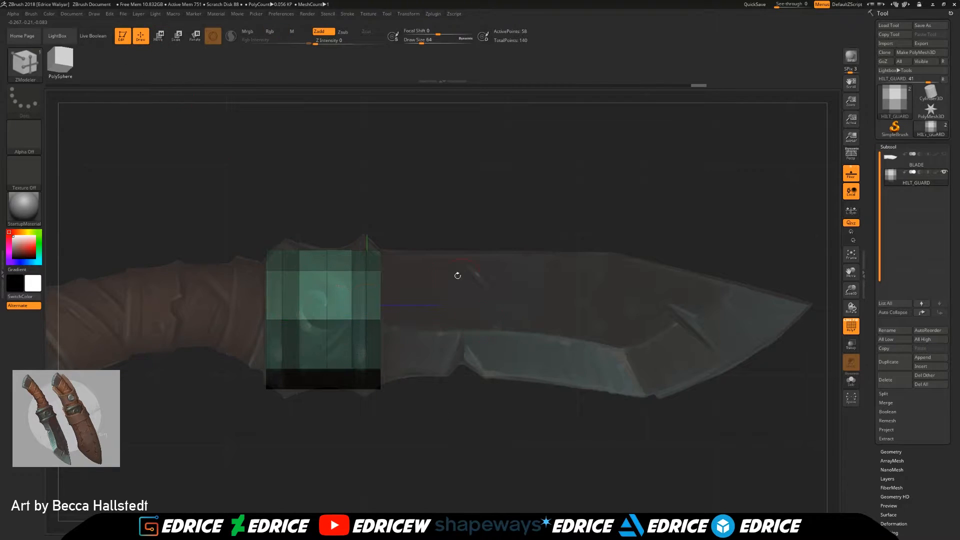
ctrl+drag(446, 311, 440, 265)
ctrl+drag(364, 233, 373, 439)
ctrl+drag(279, 236, 302, 444)
ctrl+click(438, 448)
key(w)
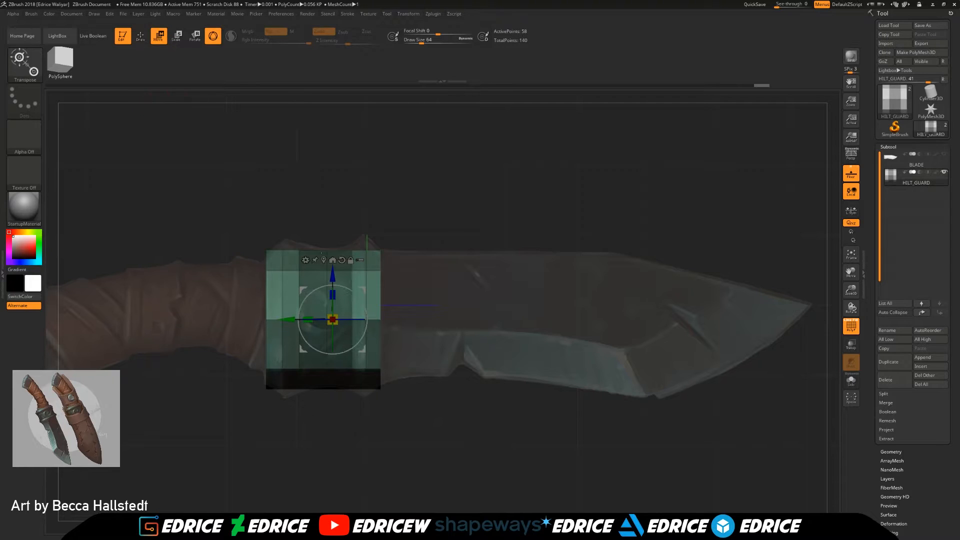
mouse_move(333, 320)
mouse_down()
mouse_move(333, 297)
mouse_move(327, 322)
mouse_move(337, 316)
mouse_up()
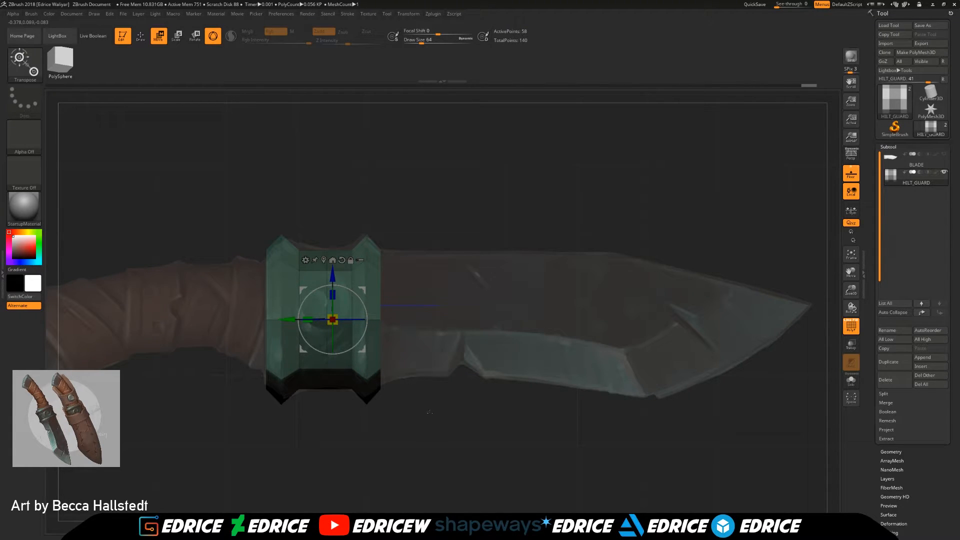
Step: Clear the mask, return to drawing mode, and show the blade with the hilt guard seen end-on
key(q)
ctrl+drag(453, 320, 478, 332)
mouse_move(625, 360)
mouse_down()
mouse_move(446, 417)
mouse_move(540, 396)
mouse_move(476, 399)
mouse_move(448, 353)
mouse_move(440, 264)
mouse_up()
drag(512, 381, 679, 294)
drag(779, 327, 607, 320)
drag(620, 381, 770, 320)
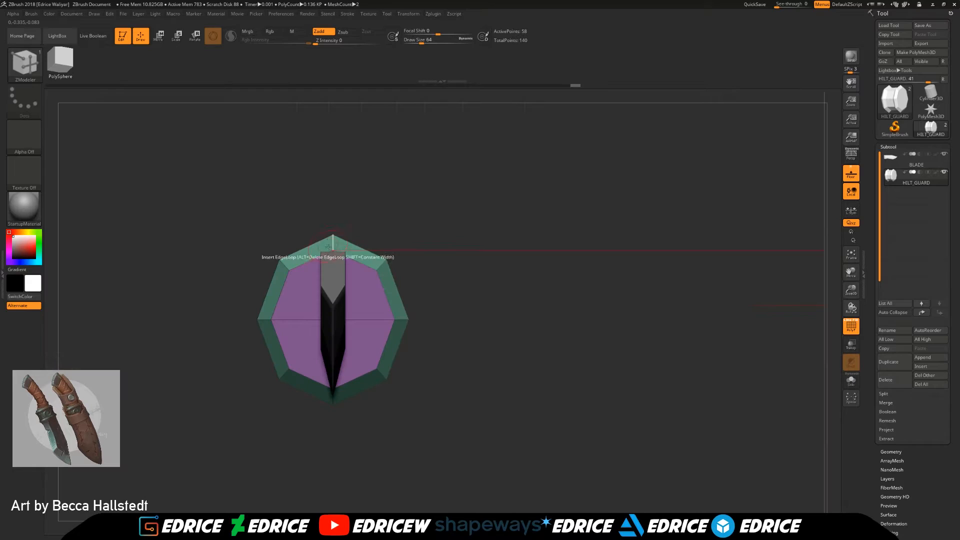
Step: Try adding mirrored edge loops across the hilt guard's end face, and try subdividing its mesh
click(353, 261)
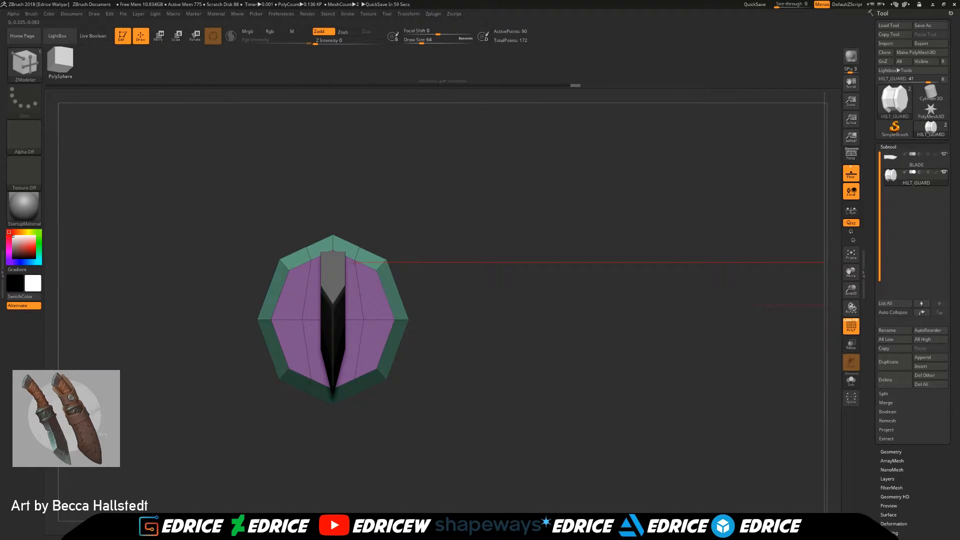
key(ctrl+z)
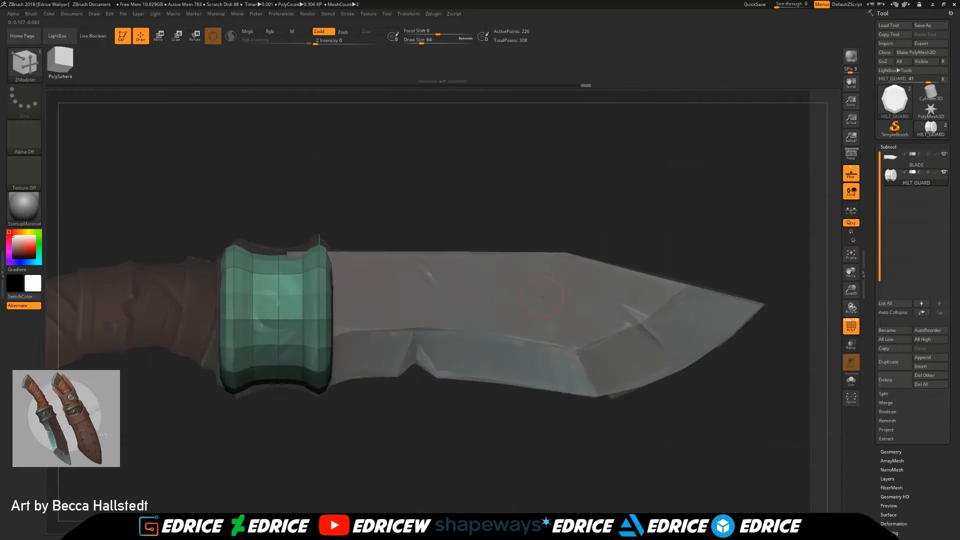
drag(401, 229, 430, 232)
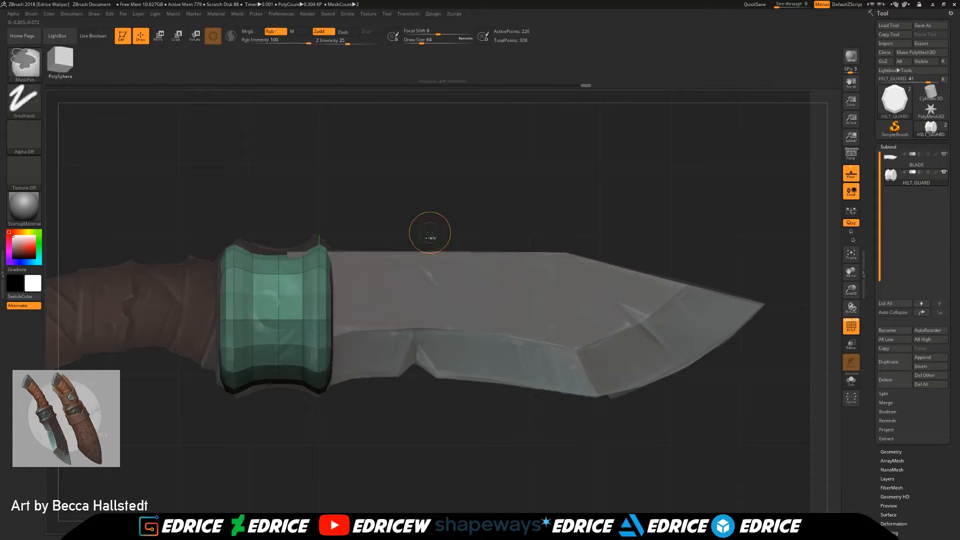
key(ctrl+z)
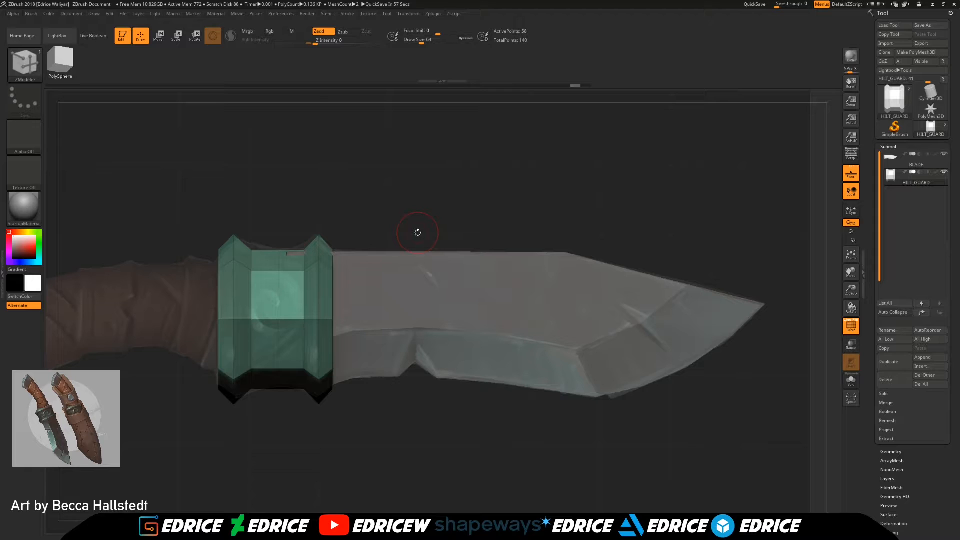
Step: Insert mirrored edge loops along the hilt guard on both sides of its vertical centre line, crossing the end faces
drag(475, 180, 345, 183)
click(354, 258)
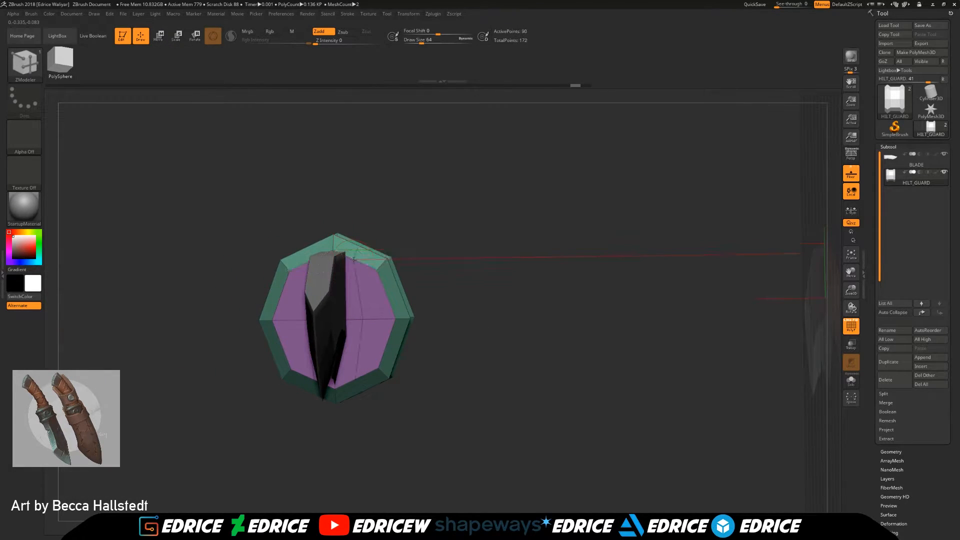
drag(353, 261, 355, 261)
shift+right_drag(356, 260, 345, 260)
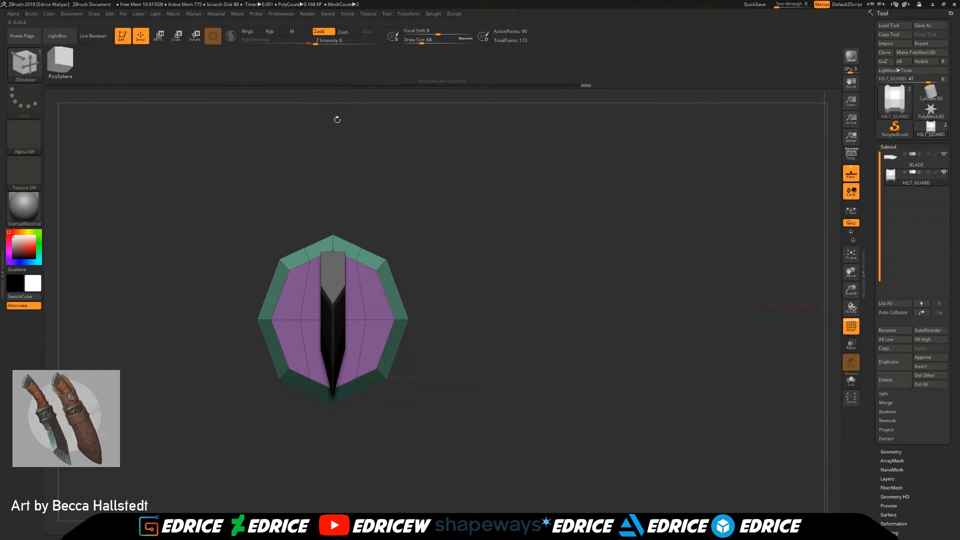
Step: Slide the new edge loops on the guard's end faces so that they run in straight vertical lines
mouse_move(383, 20)
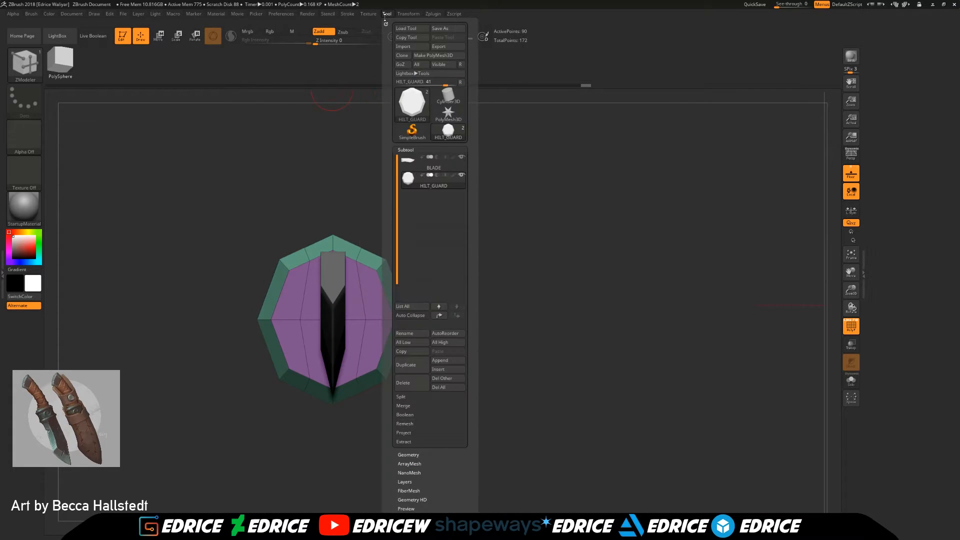
click(452, 220)
mouse_move(408, 15)
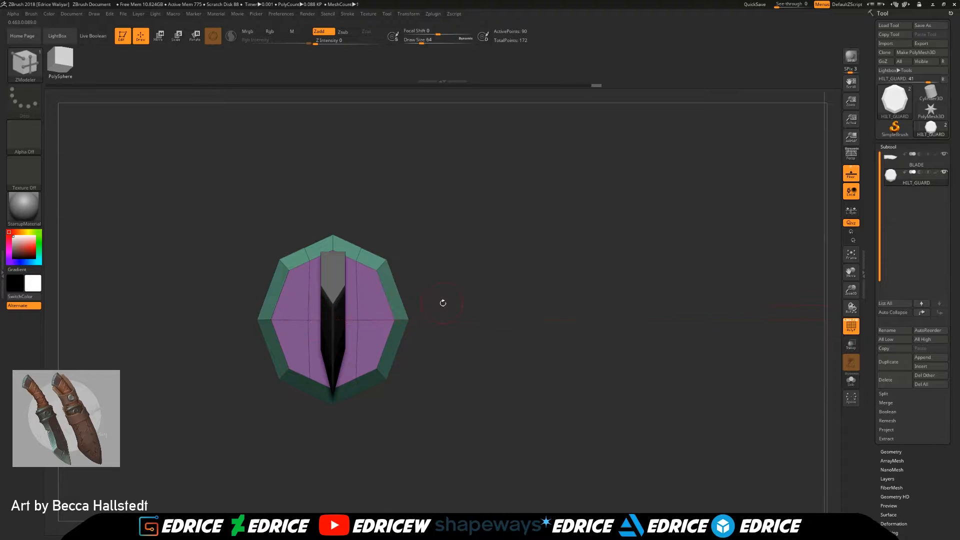
shift+drag(432, 305, 520, 302)
drag(300, 320, 293, 320)
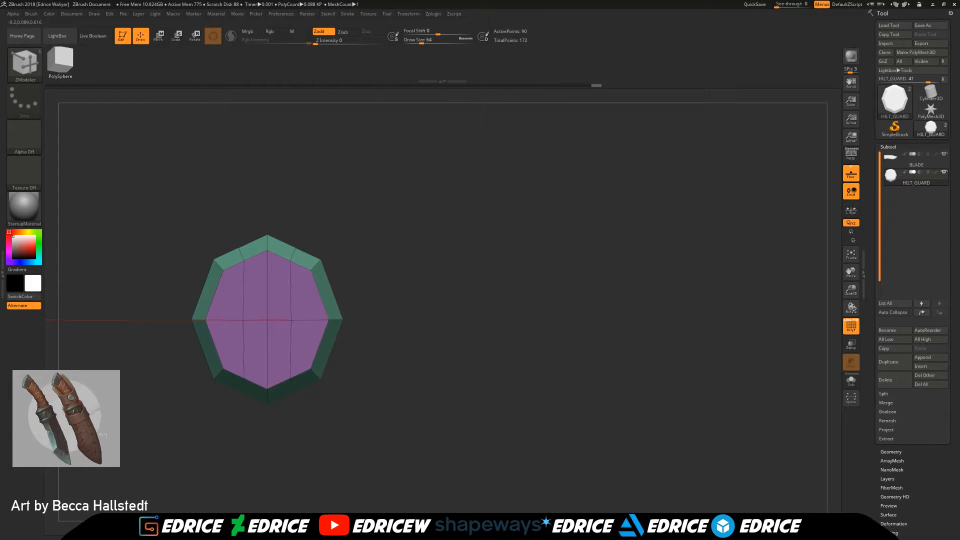
Step: Mask all but the new edge loops, scale them vertically by about 1.08 to round the guard's outline, and clear the mask
ctrl+drag(233, 223, 250, 417)
drag(570, 295, 463, 279)
ctrl+click(471, 279)
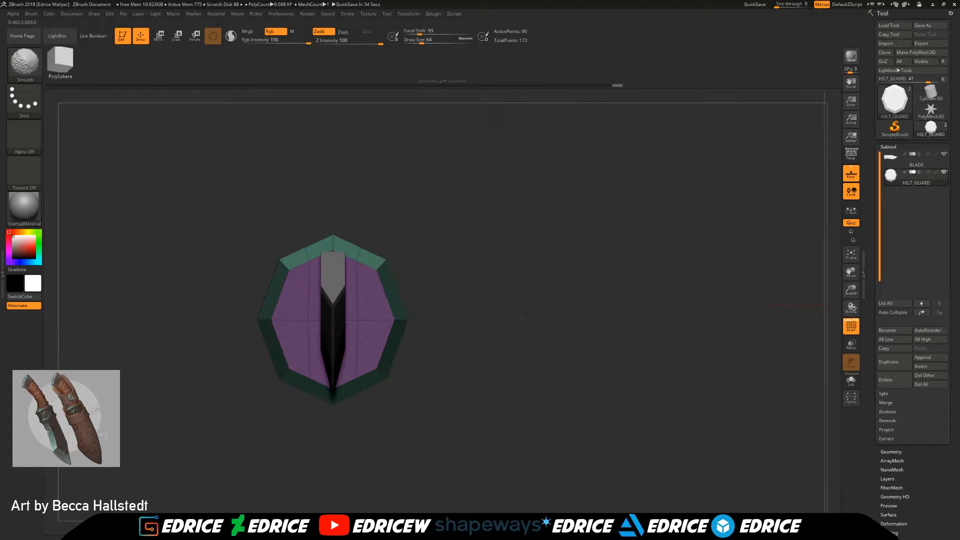
click(159, 36)
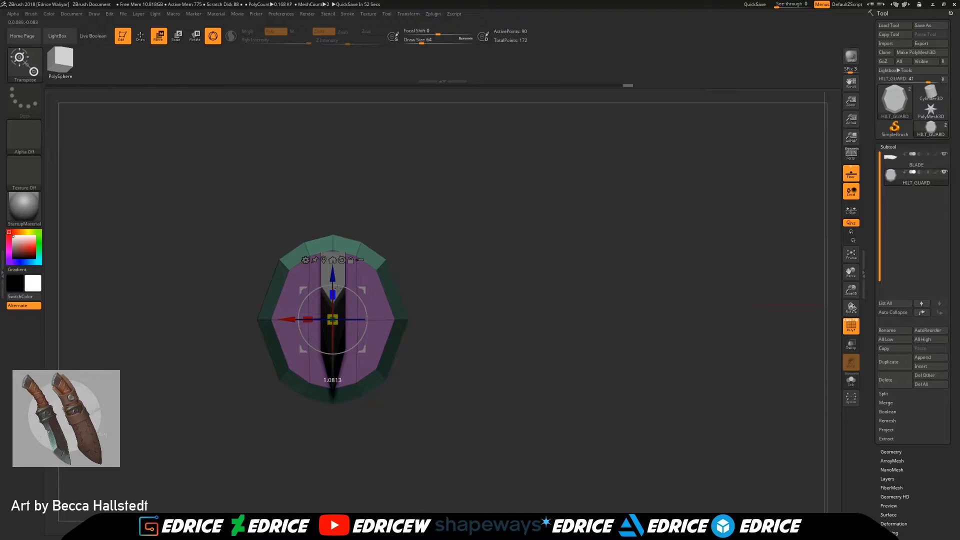
drag(338, 289, 339, 288)
ctrl+drag(508, 303, 530, 320)
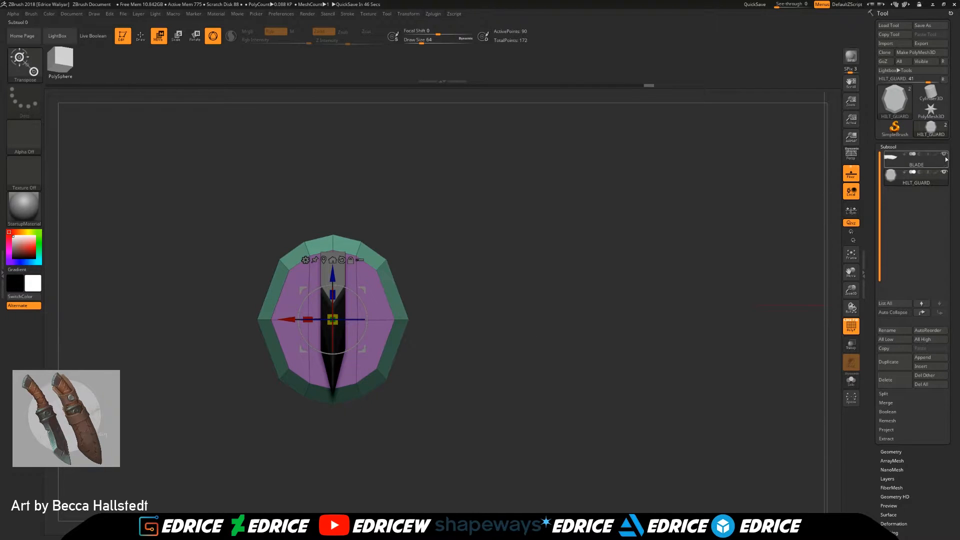
Step: Compare the guard with the blade from the side and both ends, and scale the guard slightly taller
drag(586, 265, 663, 273)
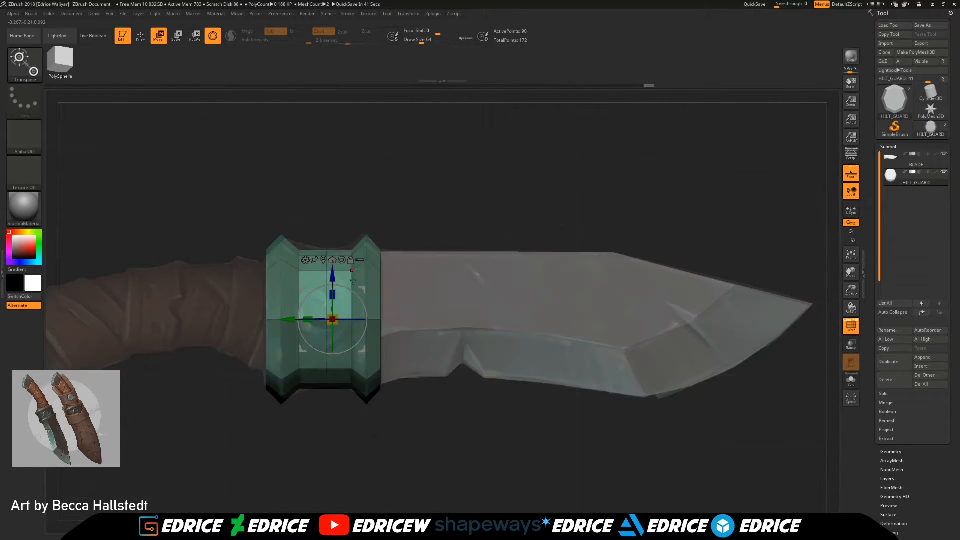
drag(540, 222, 435, 221)
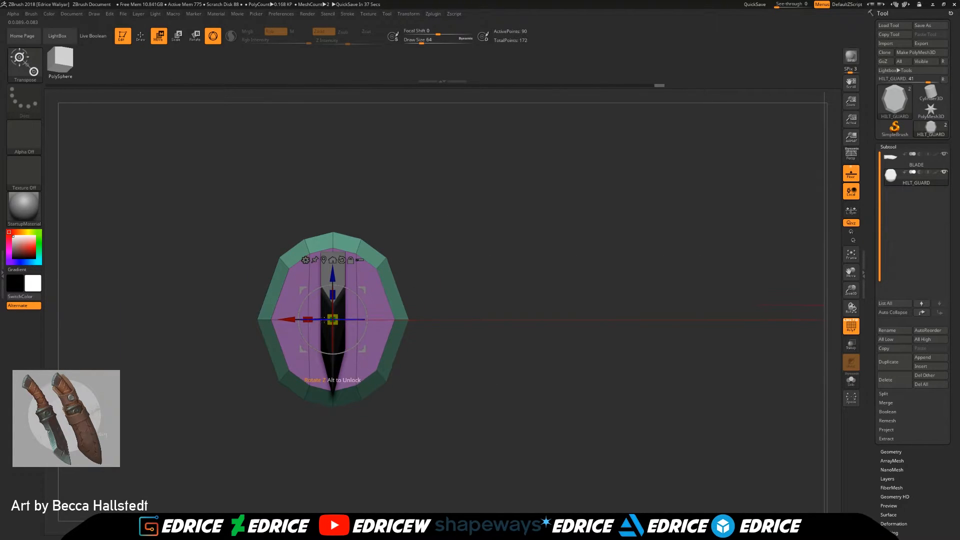
drag(211, 306, 572, 307)
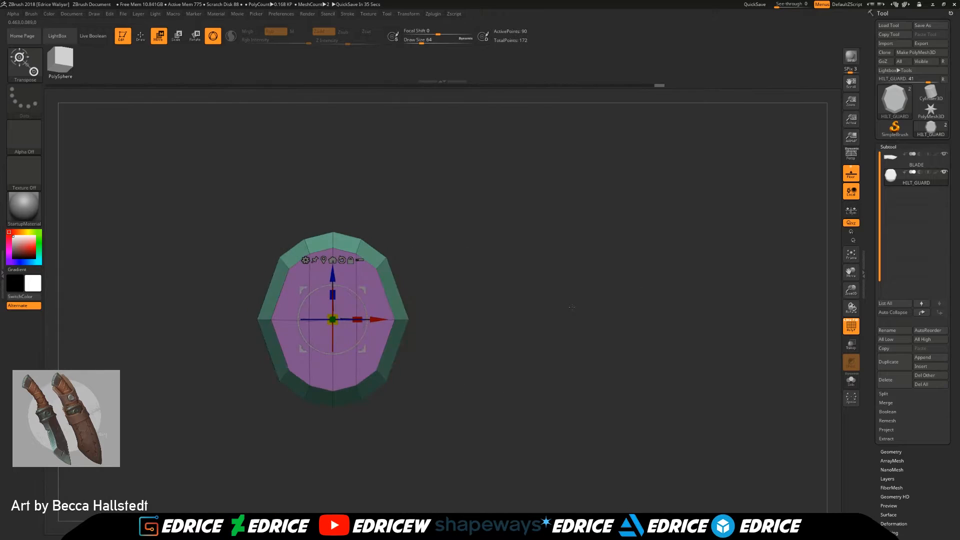
shift+drag(490, 329, 570, 325)
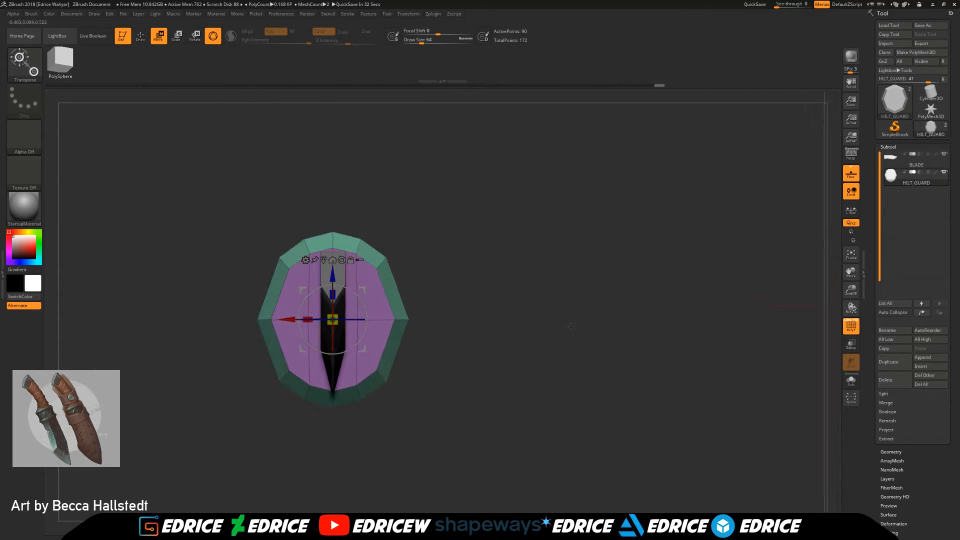
Step: Try to narrow the hilt guard by masking the rest and moving its widest side points inward
ctrl+click(283, 328)
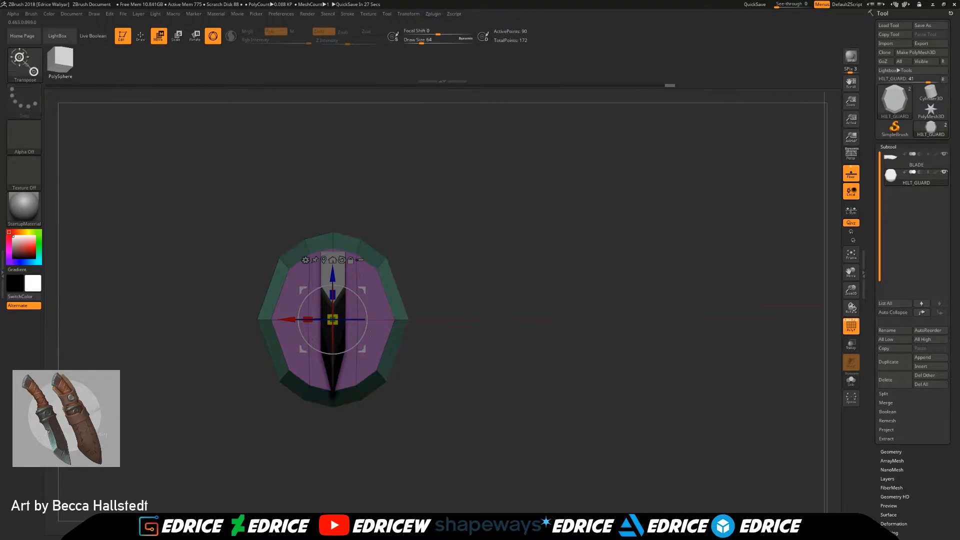
drag(287, 320, 299, 323)
drag(440, 408, 378, 366)
Step: Hide the blade and undo the inward move of the hilt guard's side points
click(944, 154)
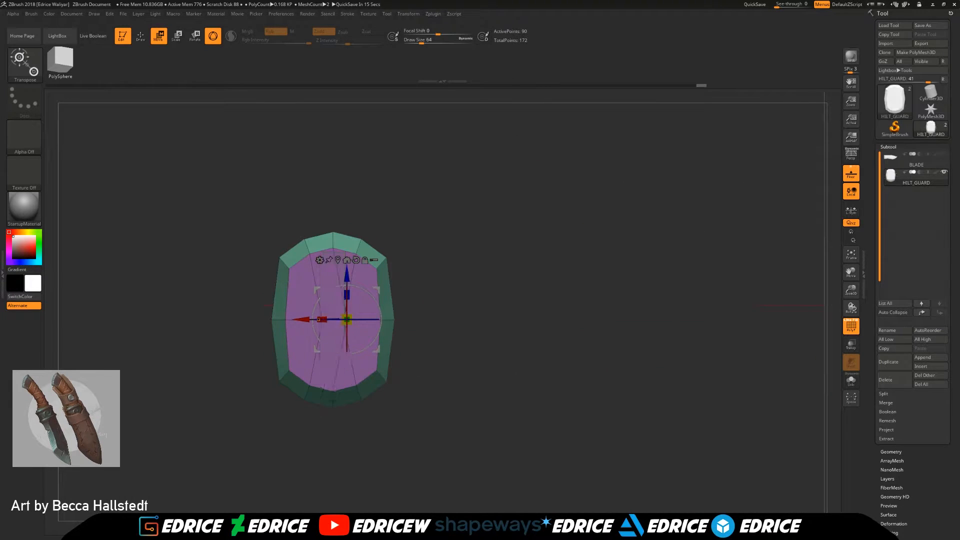
key(ctrl+z)
key(ctrl+z)
key(ctrl+z)
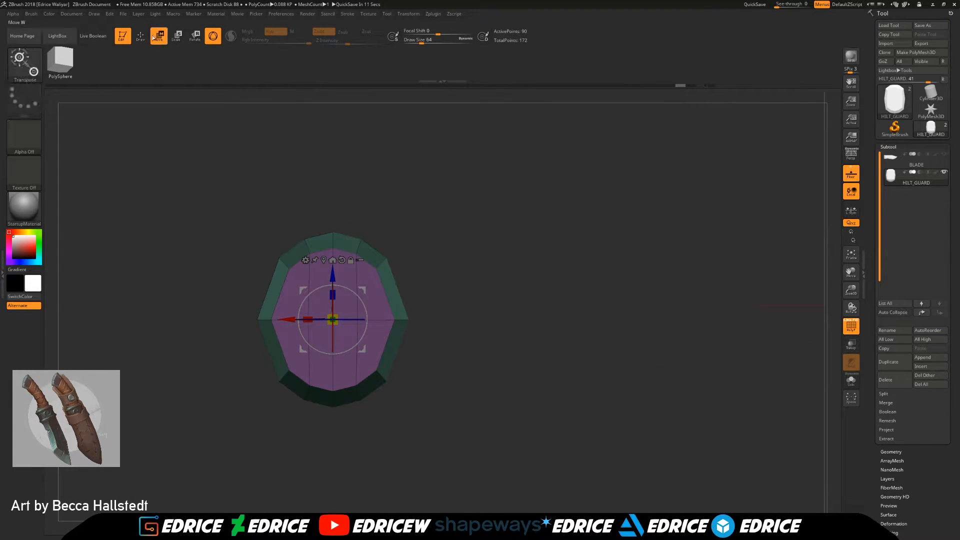
Step: Mask the guard's central strip, scale the sides inward to make it narrower, and check its silhouette against the reference
click(141, 37)
ctrl+drag(476, 283, 496, 354)
ctrl+drag(473, 290, 379, 356)
ctrl+click(497, 343)
click(160, 37)
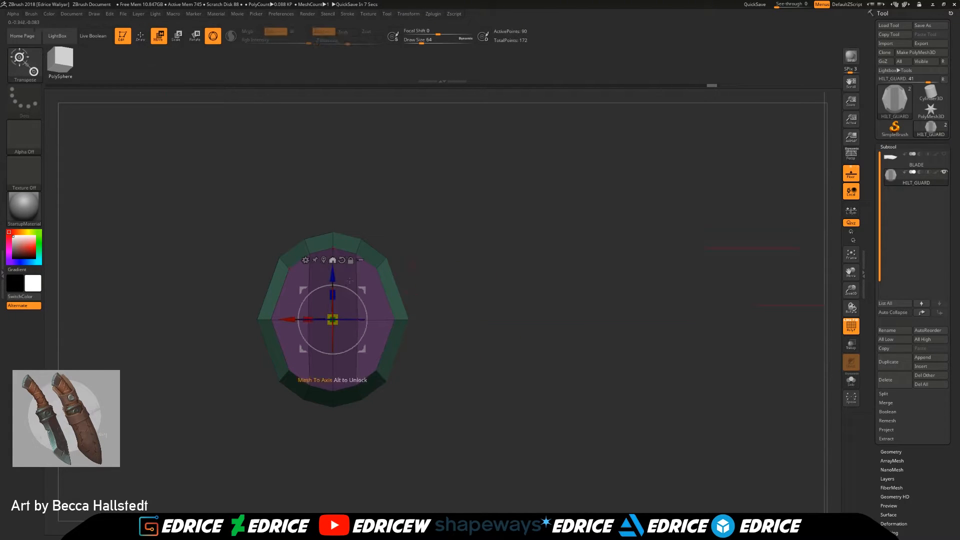
drag(308, 320, 317, 320)
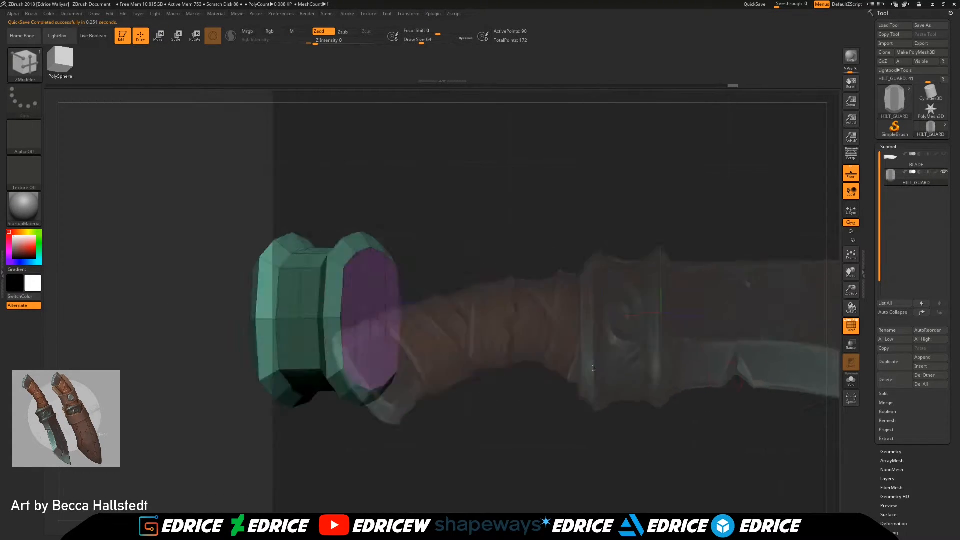
mouse_move(594, 368)
mouse_down()
mouse_move(586, 359)
mouse_move(576, 372)
mouse_move(583, 345)
mouse_move(596, 344)
mouse_move(601, 386)
mouse_up()
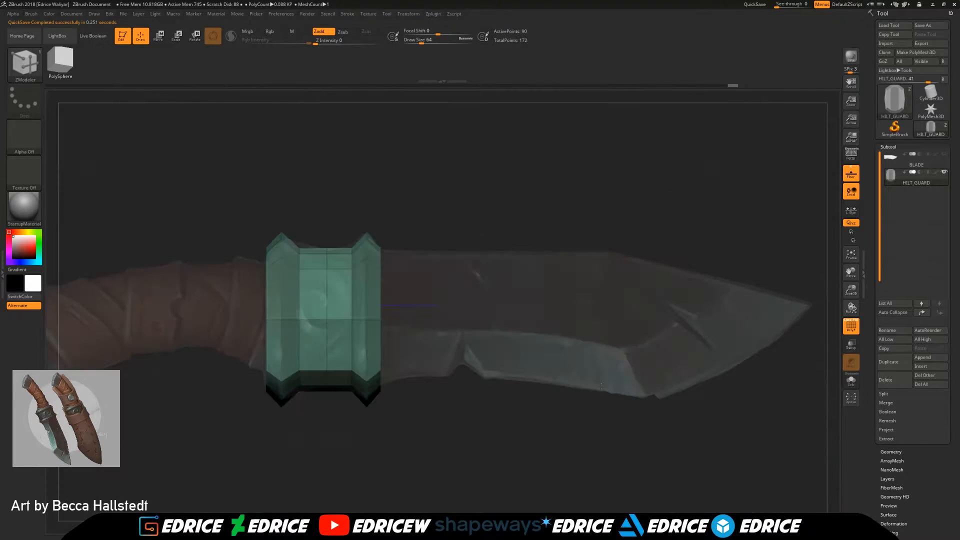
Step: Try ZModeler's Crease edge action on the ridge of the guard's handle-side ring and set its target to EdgeLoop Complete
drag(534, 329, 547, 348)
shift+drag(546, 347, 551, 337)
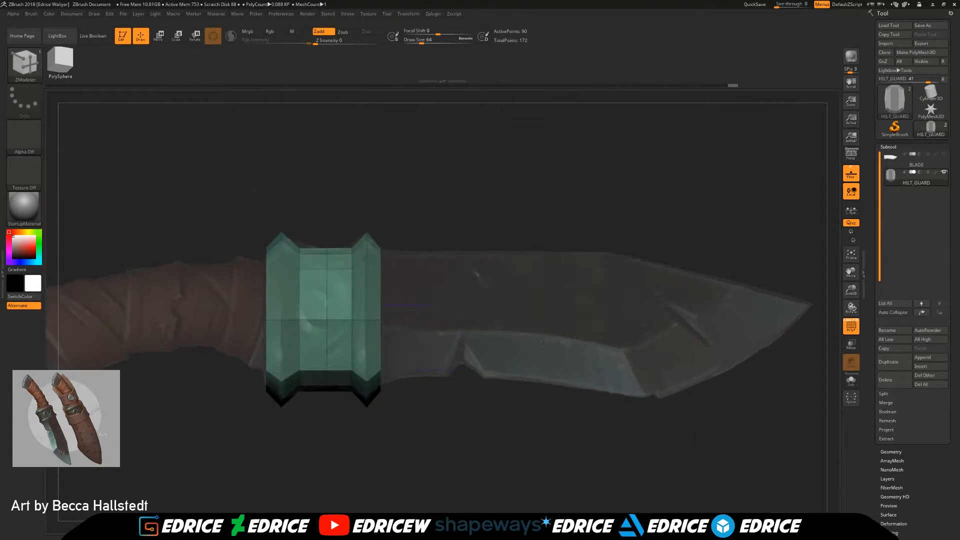
drag(851, 290, 851, 315)
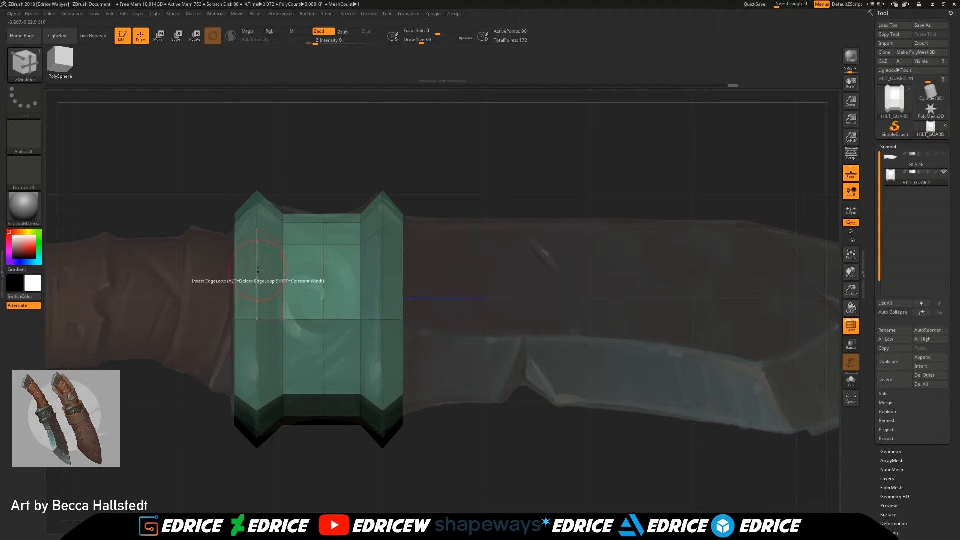
key(space)
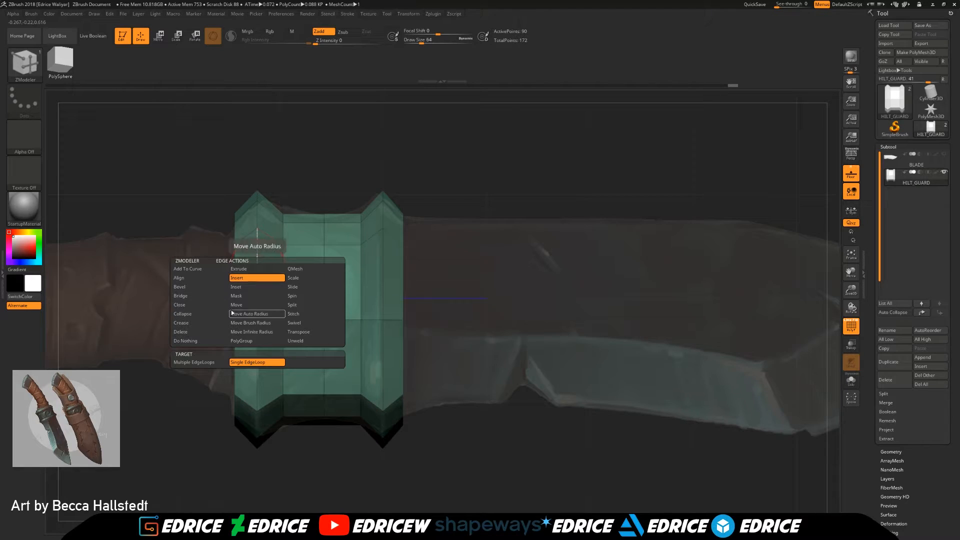
click(184, 323)
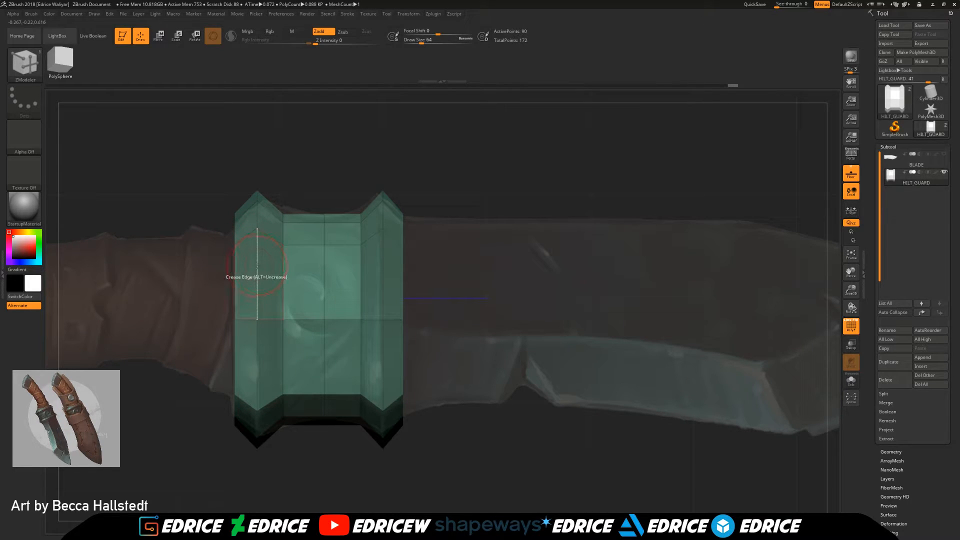
click(257, 268)
key(space)
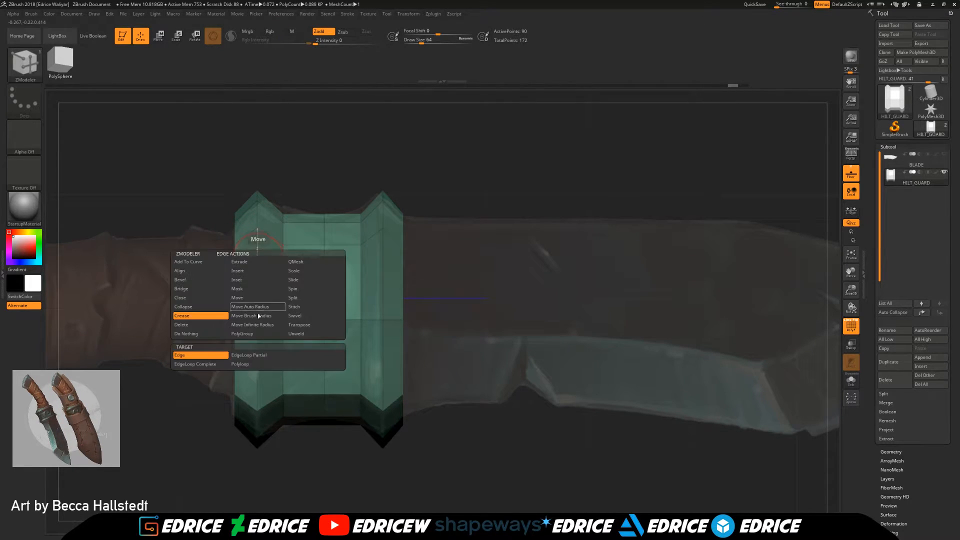
click(212, 367)
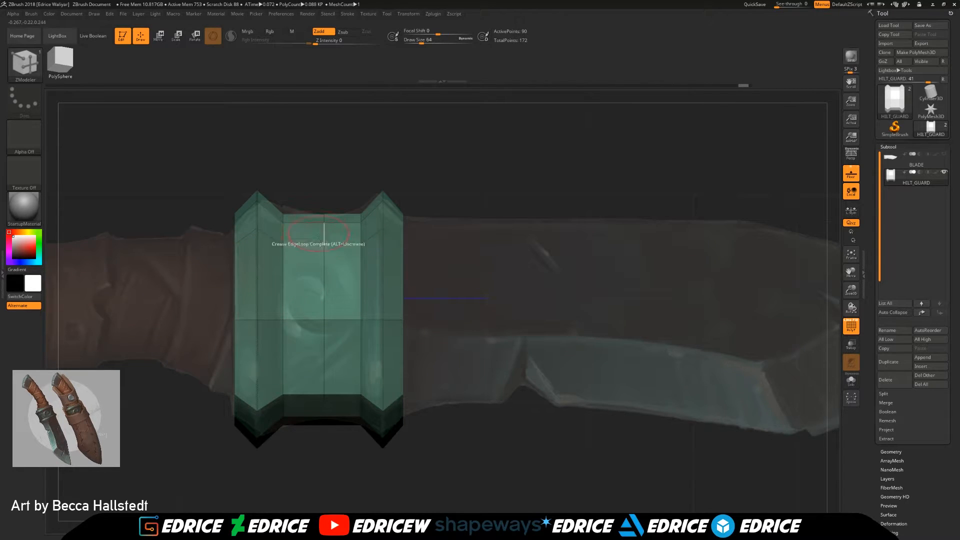
Step: Try ZModeler's Inset edge action on the ridge of the handle-side ring with the EdgeLoop Complete target
key(space)
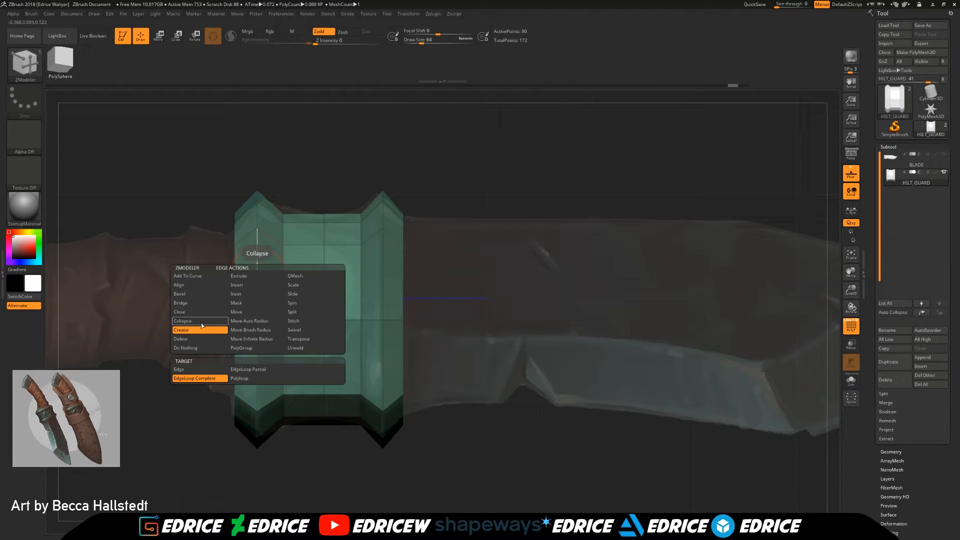
click(255, 296)
drag(262, 272, 262, 271)
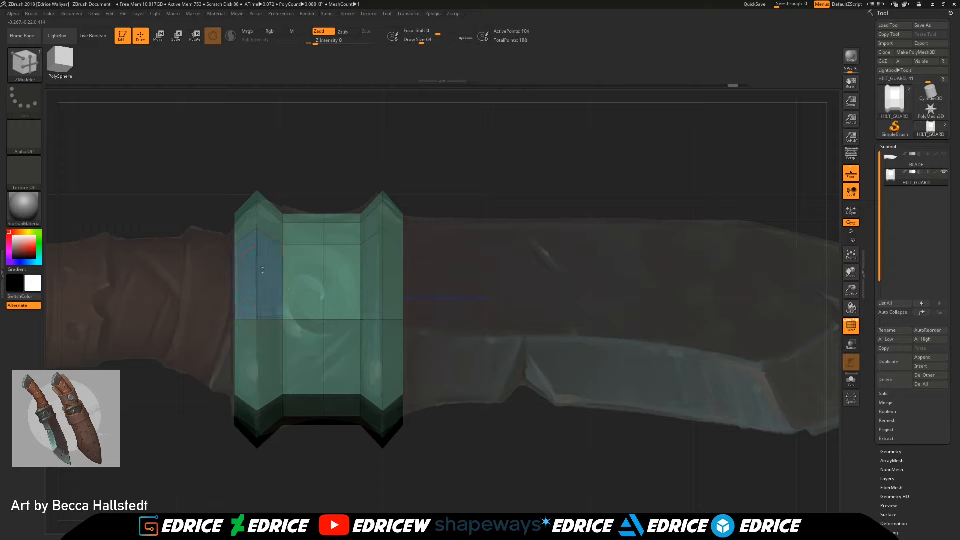
key(ctrl+z)
key(space)
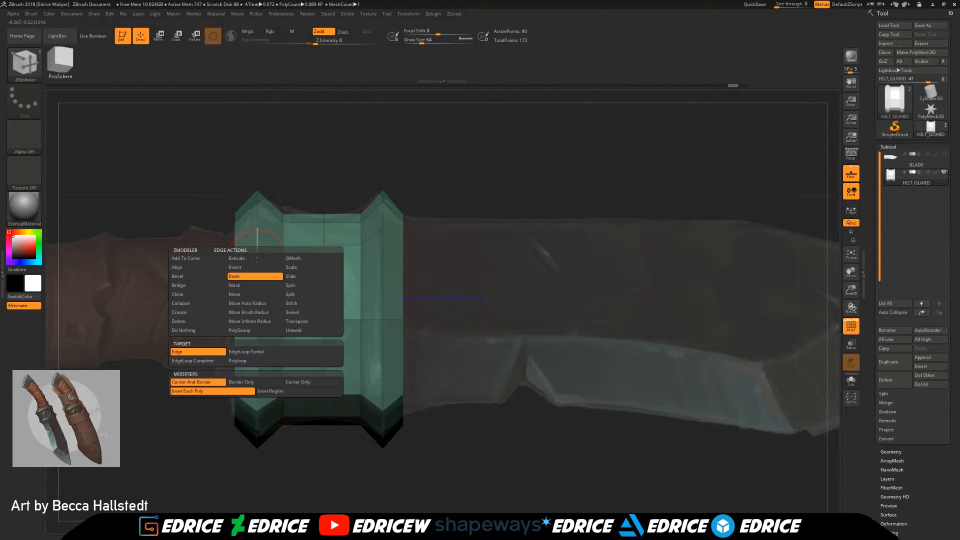
click(211, 361)
click(262, 297)
key(ctrl+z)
key(space)
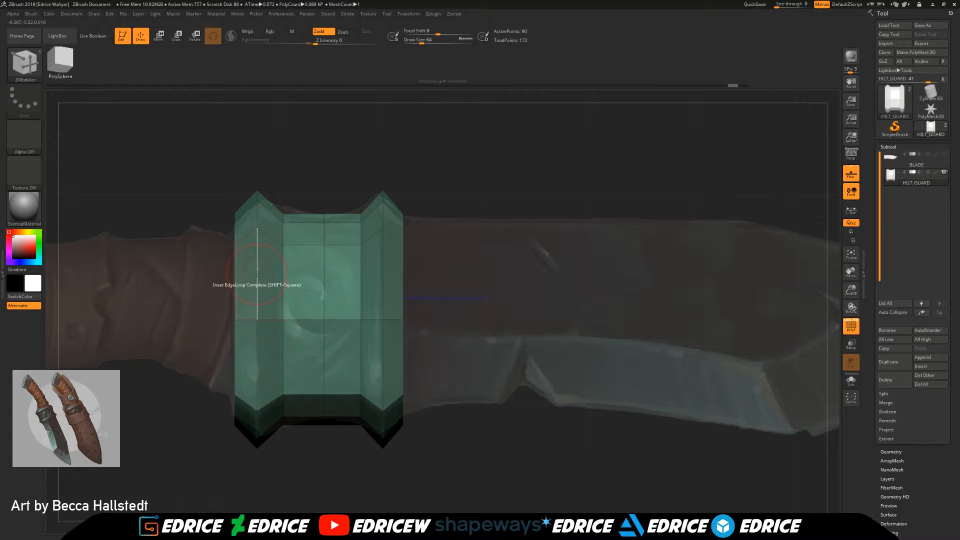
Step: Try to split the ridge edge of the guard's handle-side ring with ZModeler
key(space)
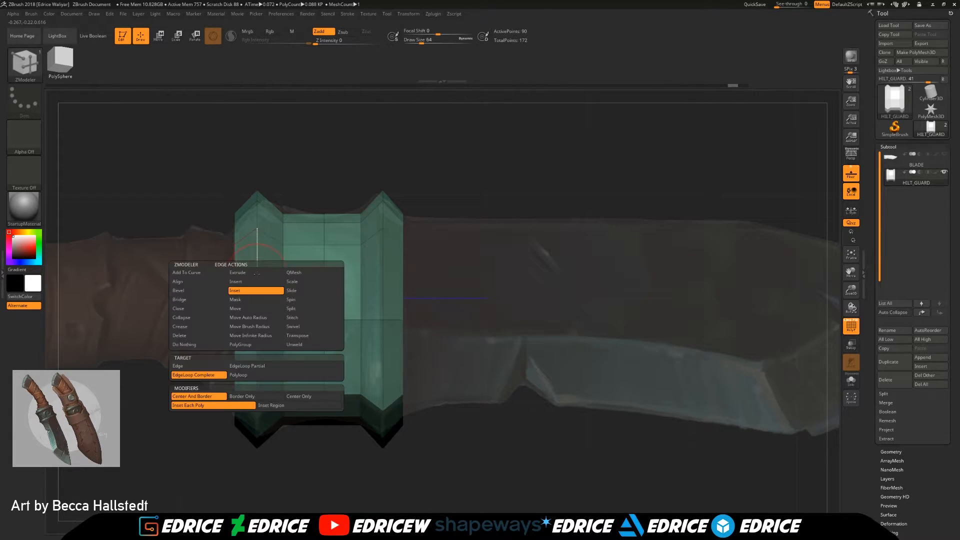
click(298, 308)
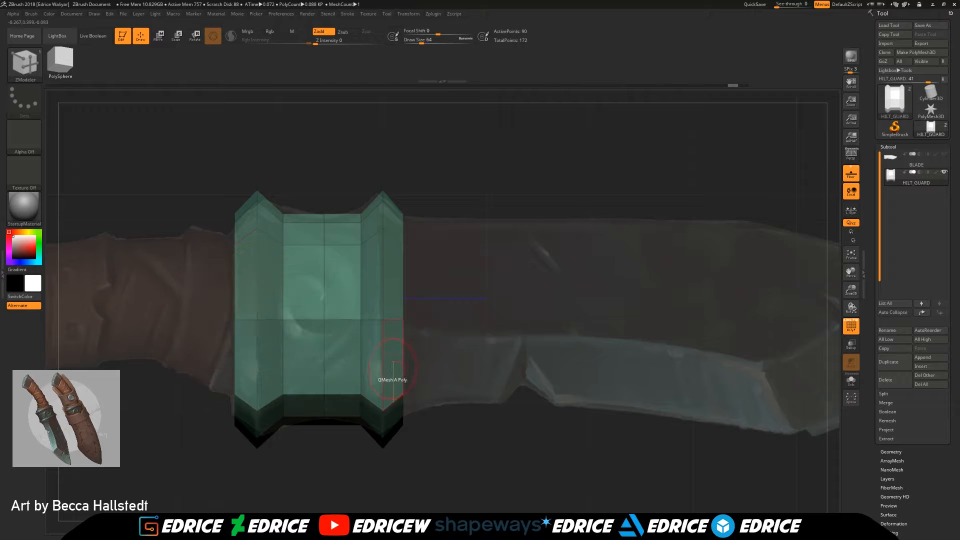
click(270, 271)
key(ctrl+z)
Step: Try to insert a single edge loop across the ridge edge so it runs lengthwise along the guard
key(space)
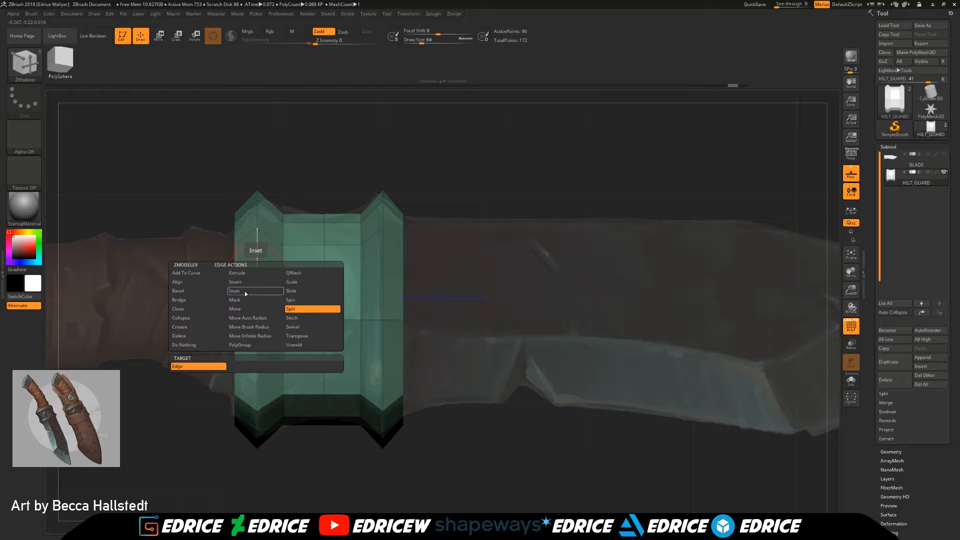
click(246, 285)
click(257, 271)
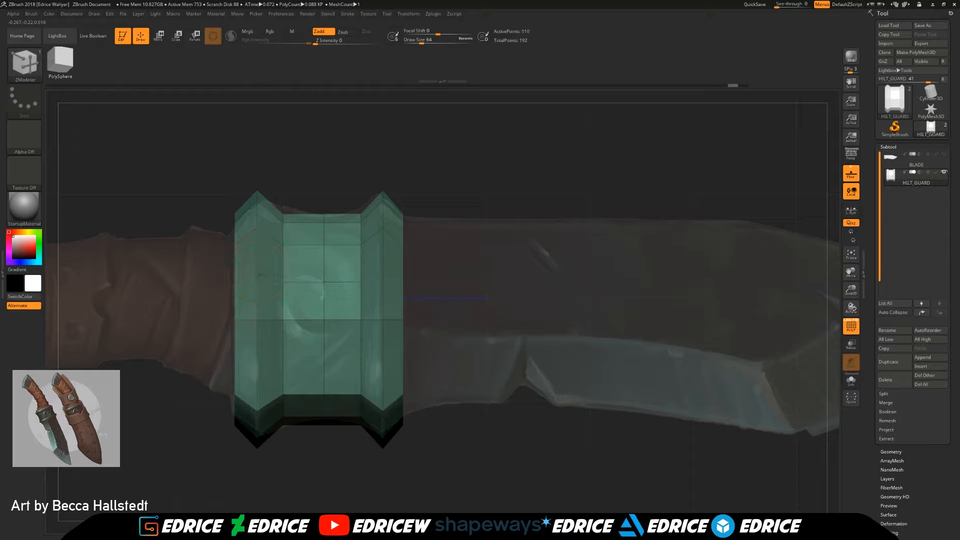
right_drag(263, 269, 378, 269)
key(ctrl+z)
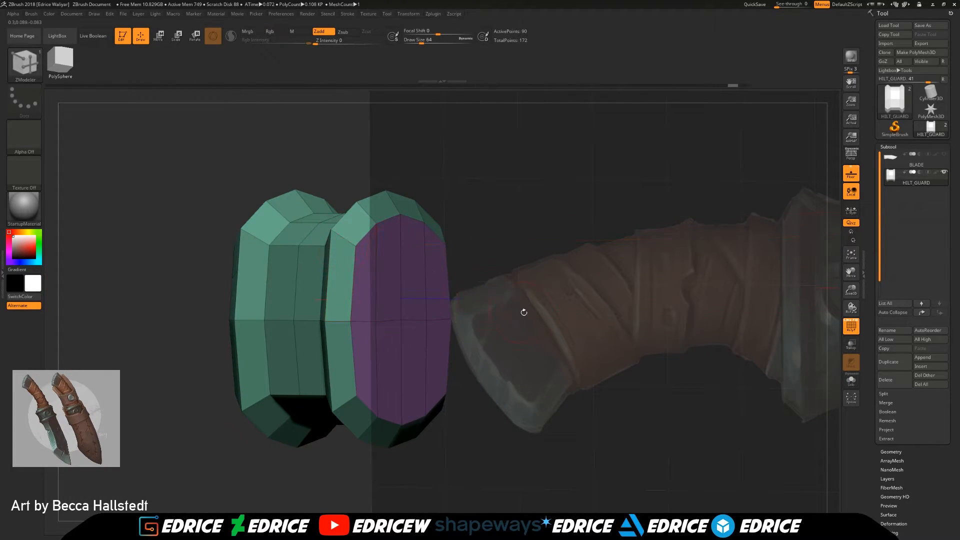
shift+drag(517, 308, 431, 306)
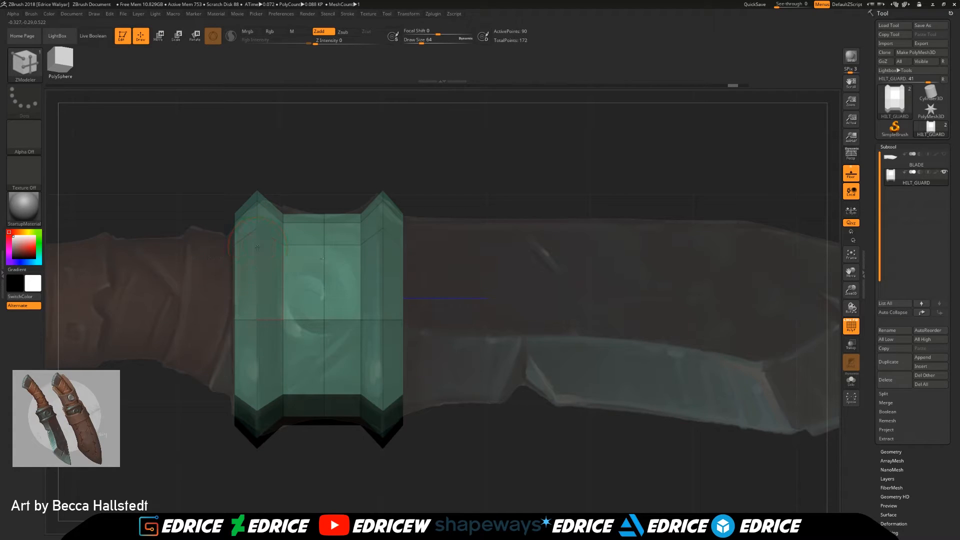
Step: Try to extrude the complete ridge edge loop of the handle-side ring with ZModeler
key(space)
key(space)
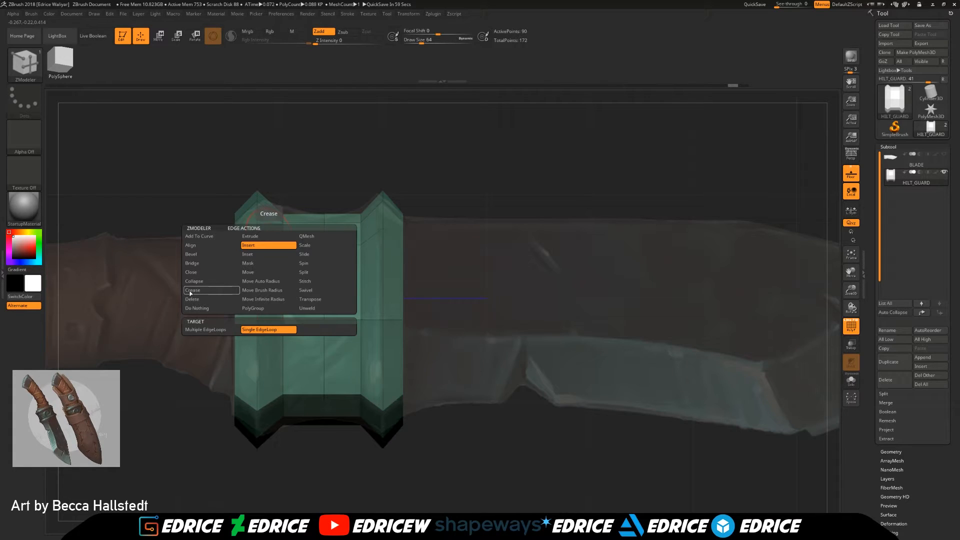
click(265, 239)
click(206, 339)
drag(259, 291, 280, 286)
drag(421, 475, 327, 435)
drag(324, 334, 321, 293)
drag(453, 287, 439, 322)
key(ctrl+z)
drag(313, 327, 315, 344)
key(ctrl+z)
key(ctrl+z)
drag(495, 482, 391, 355)
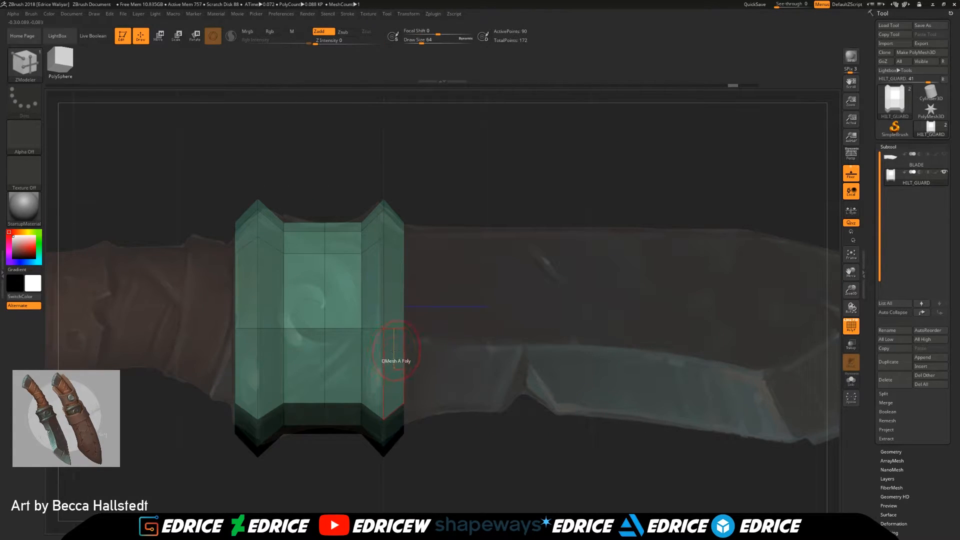
Step: Try inserting one edge loop on each side of the handle-side ring's ridge and inspect the guard from several angles
drag(418, 210, 346, 209)
key(space)
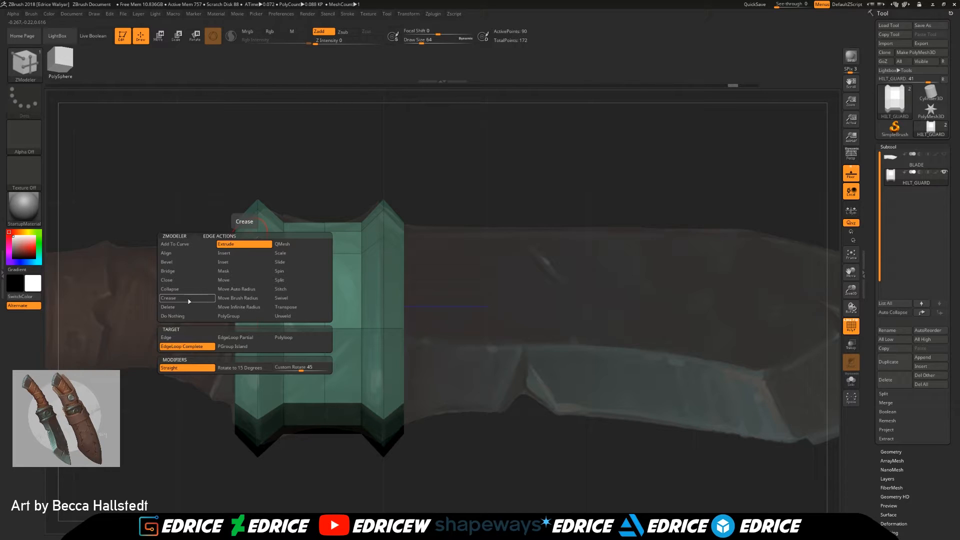
click(239, 253)
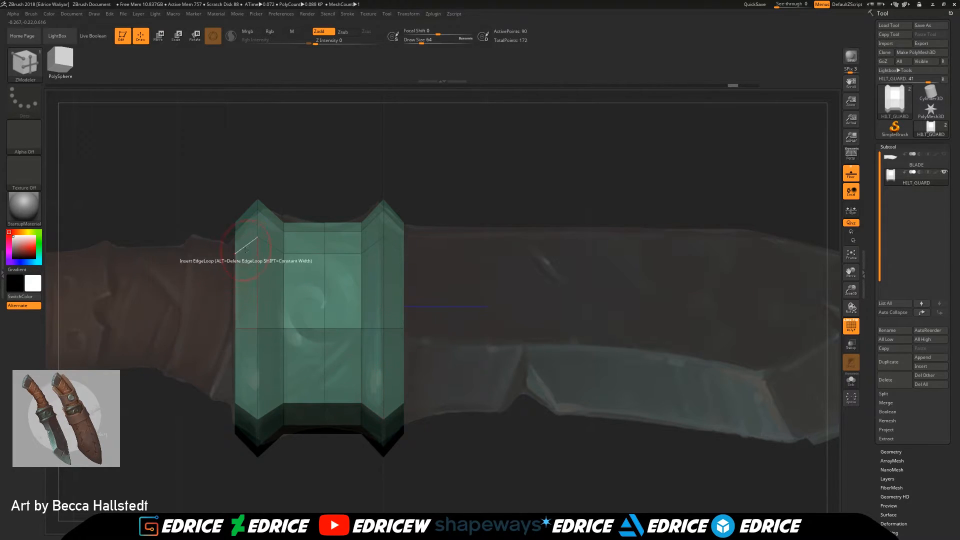
click(244, 247)
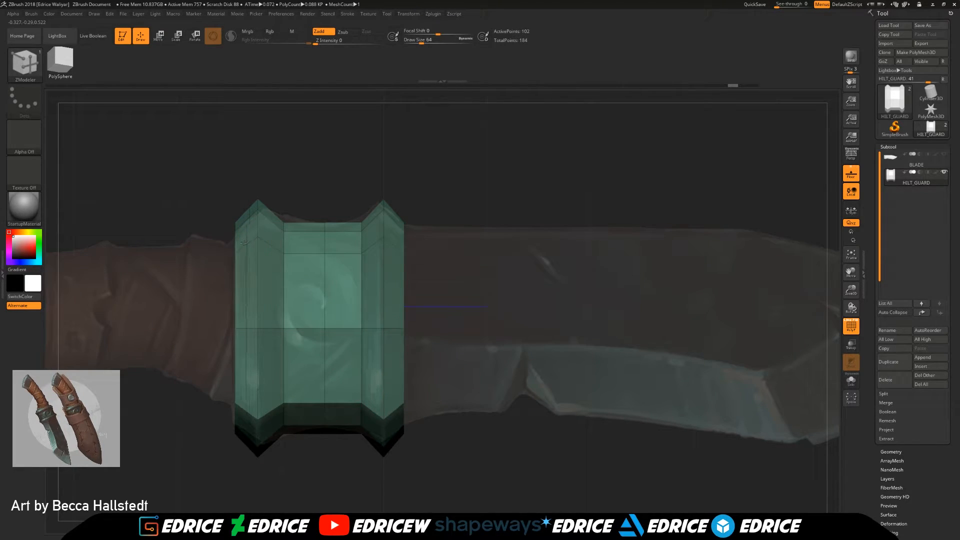
click(272, 246)
mouse_move(500, 197)
mouse_down()
mouse_move(480, 200)
mouse_move(491, 194)
mouse_up()
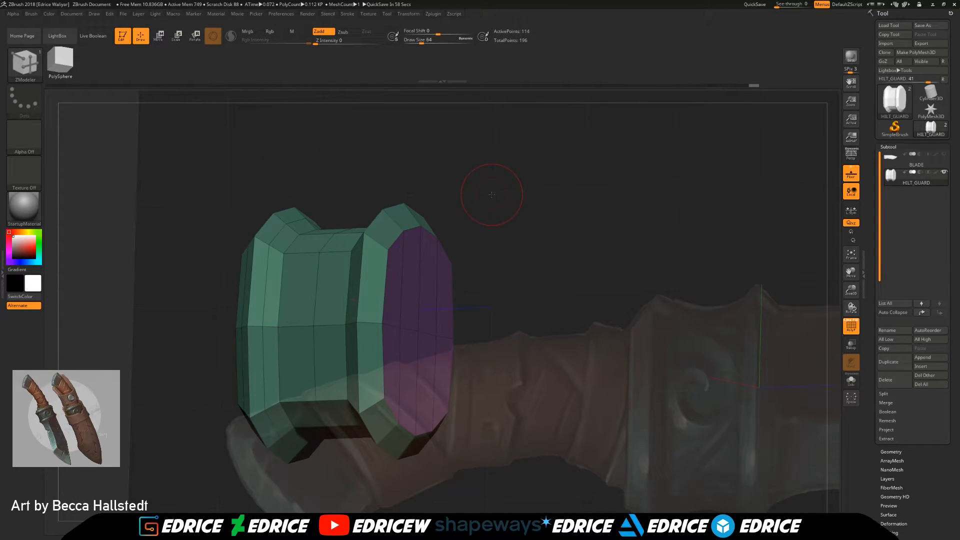
drag(531, 269, 552, 283)
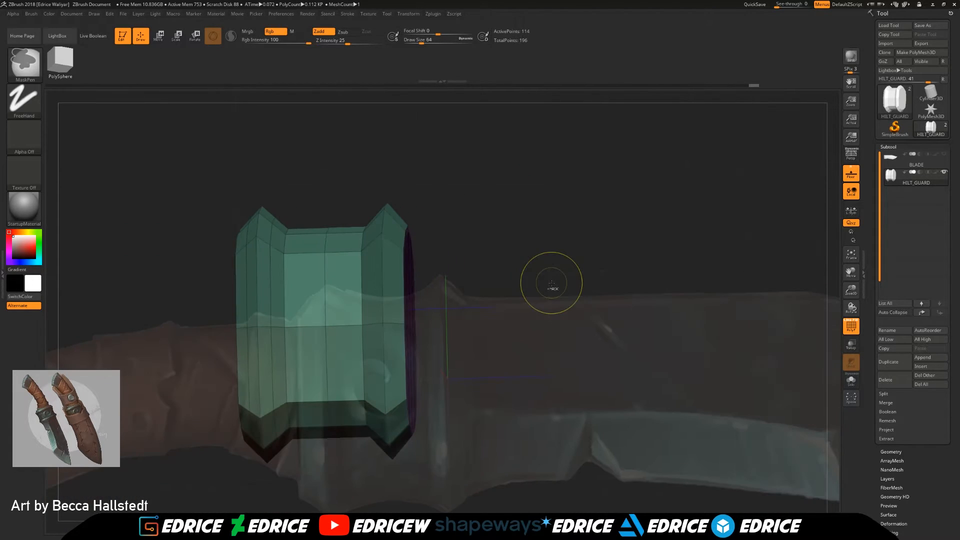
shift+drag(497, 272, 281, 214)
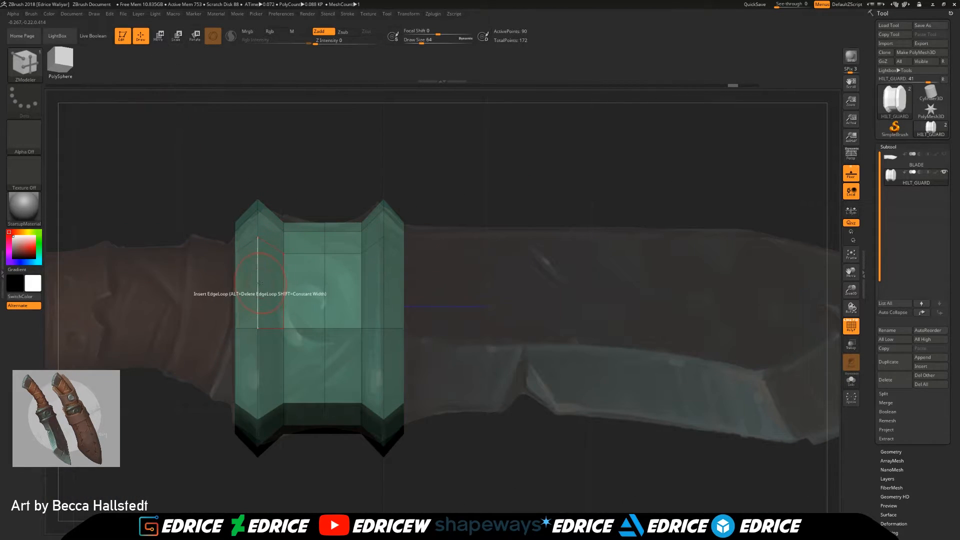
Step: Try to pull out the complete ridge edge loop of the handle-side ring with the QMesh edge action
key(space)
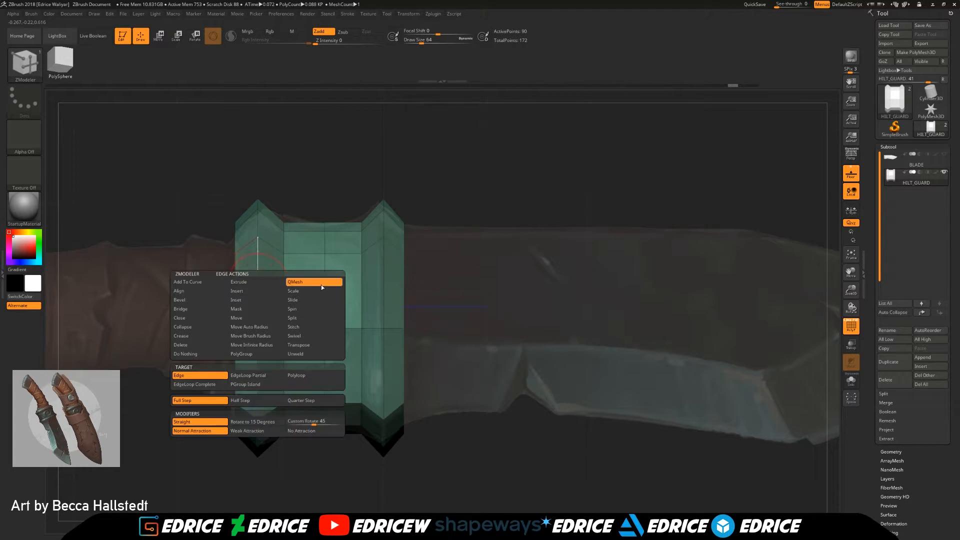
click(308, 283)
drag(260, 276, 279, 275)
drag(491, 244, 501, 249)
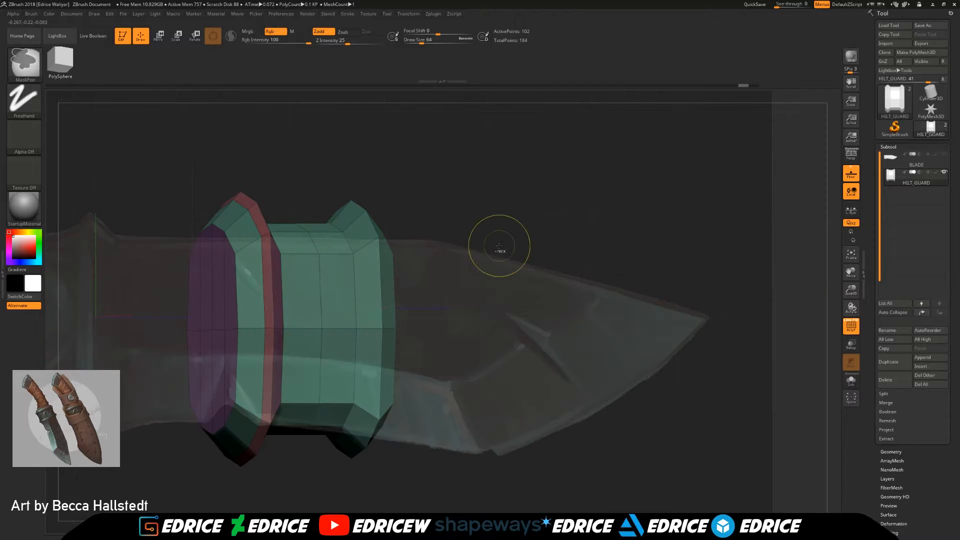
key(ctrl+z)
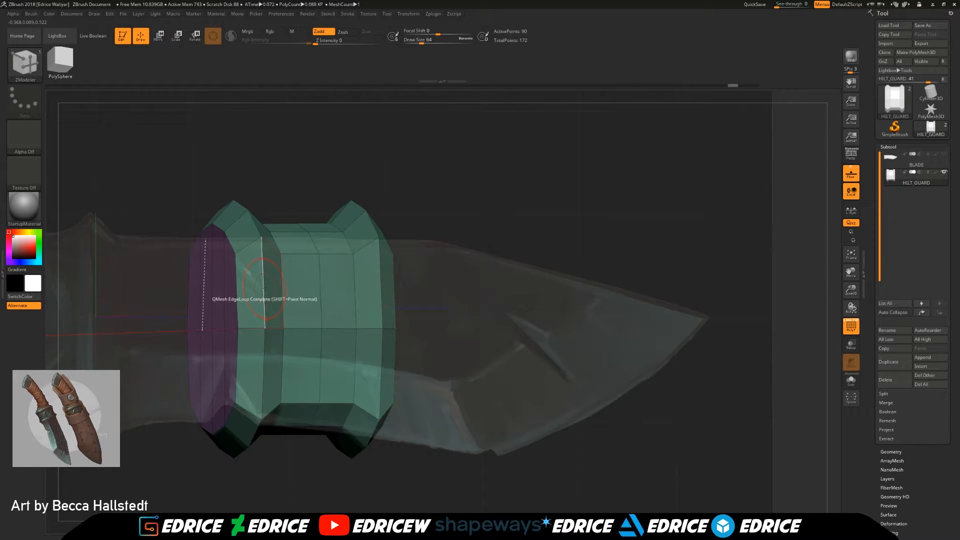
Step: Set the edge action to Crease with the EdgeLoop Complete target and inspect the ring's ridge up close
right_click(264, 283)
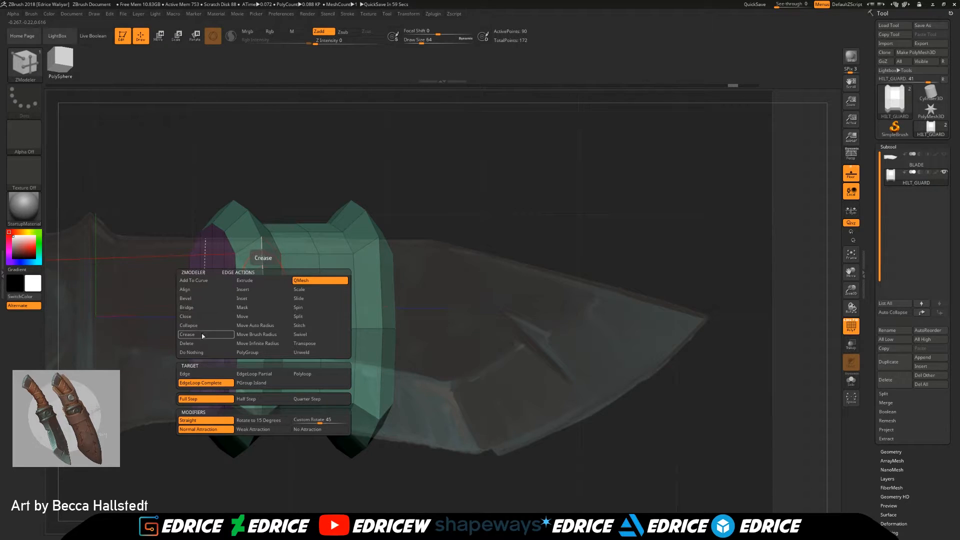
click(187, 334)
drag(525, 165, 487, 262)
drag(852, 290, 752, 361)
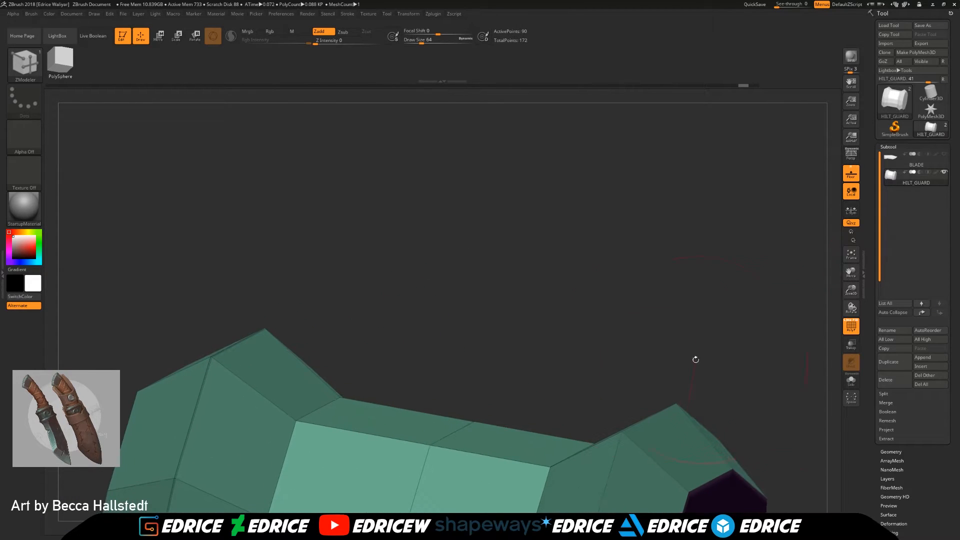
Step: Try to insert a single edge loop through a ridge edge of the ring in the close-up view
key(space)
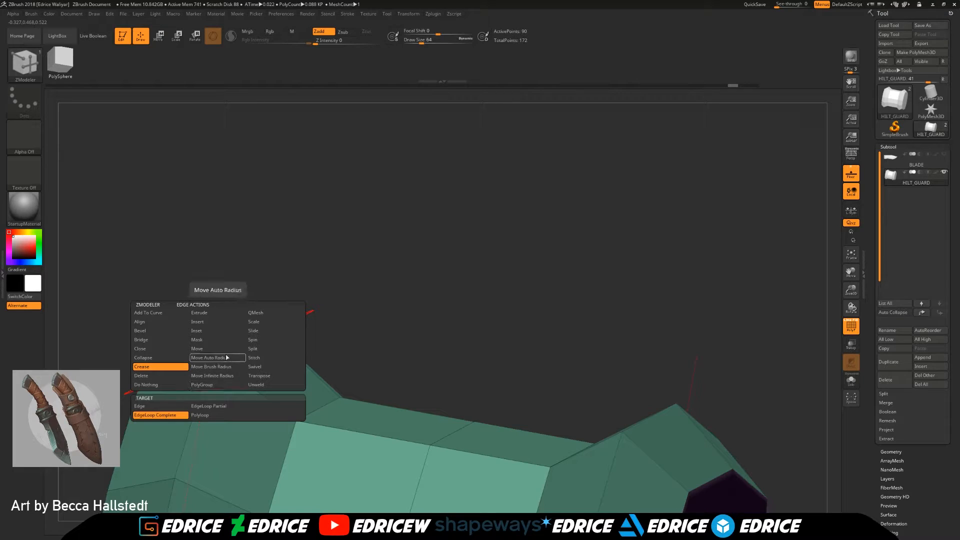
click(213, 323)
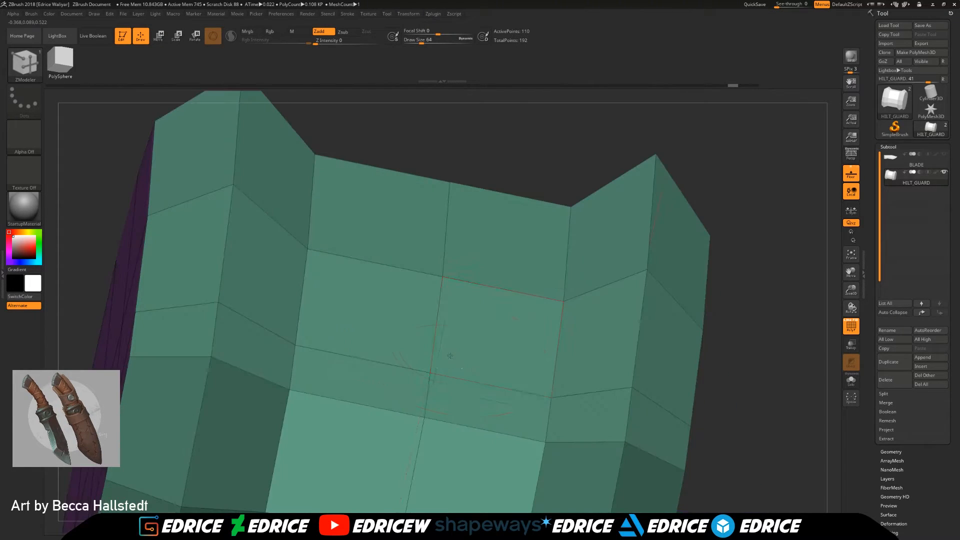
key(ctrl+z)
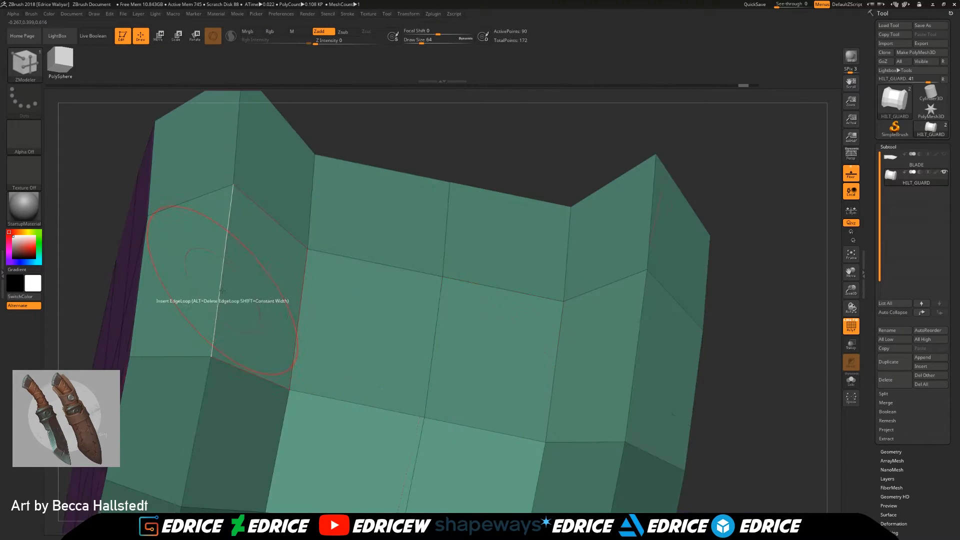
Step: Try the Scale edge action on a single ridge edge of the guard's ring
key(space)
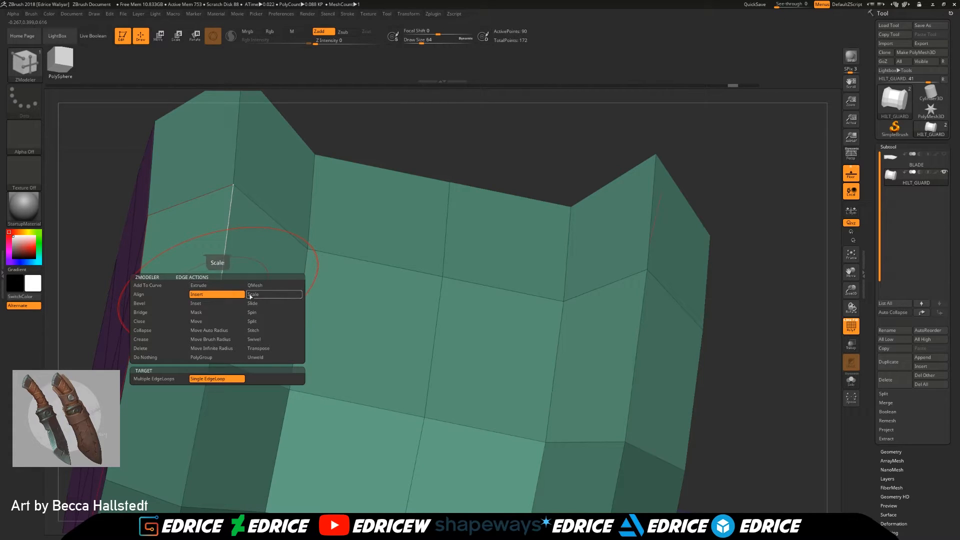
click(264, 304)
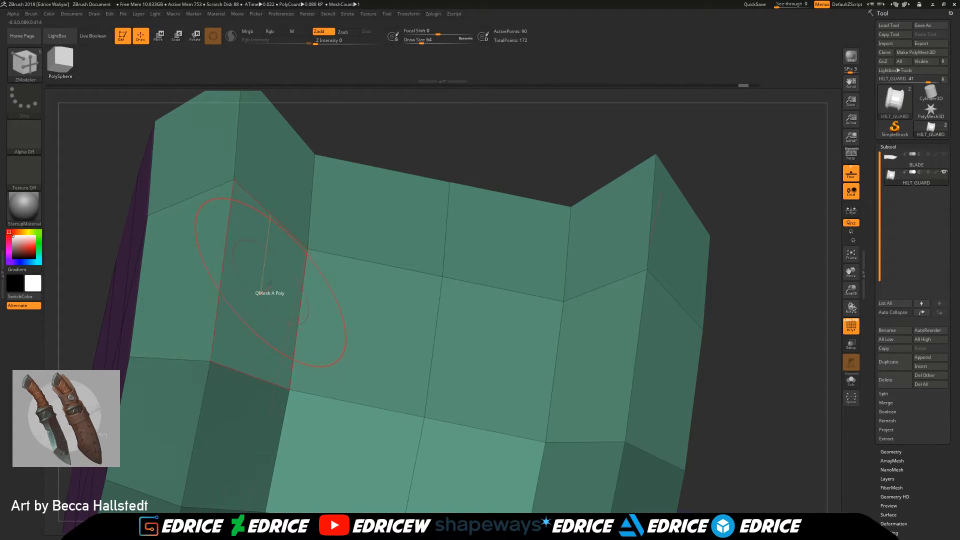
key(space)
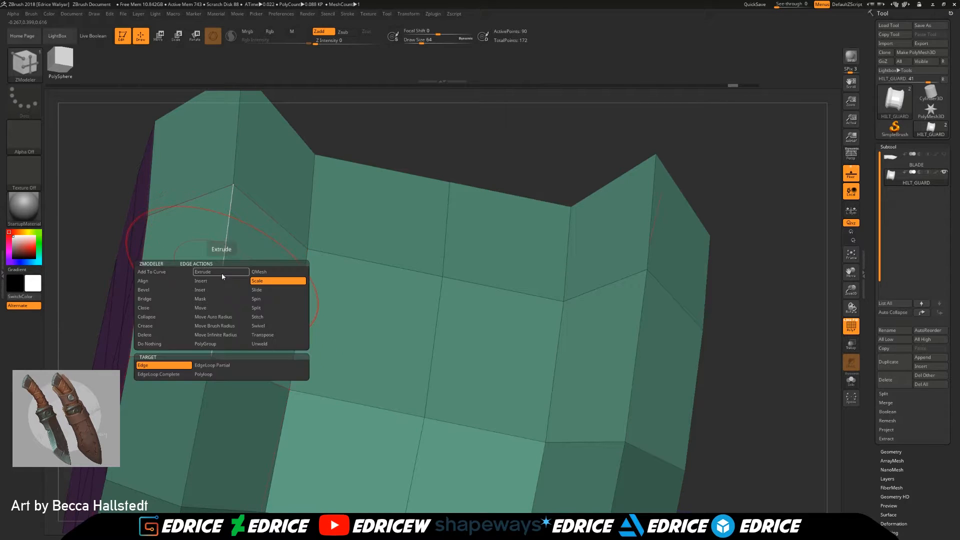
drag(851, 290, 842, 256)
mouse_move(771, 305)
mouse_down()
mouse_move(655, 350)
mouse_move(778, 322)
mouse_up()
drag(853, 290, 950, 129)
drag(718, 257, 620, 285)
Step: Set the Scale edge action's target to EdgeLoop Complete and try it on a ring's edge loop
key(space)
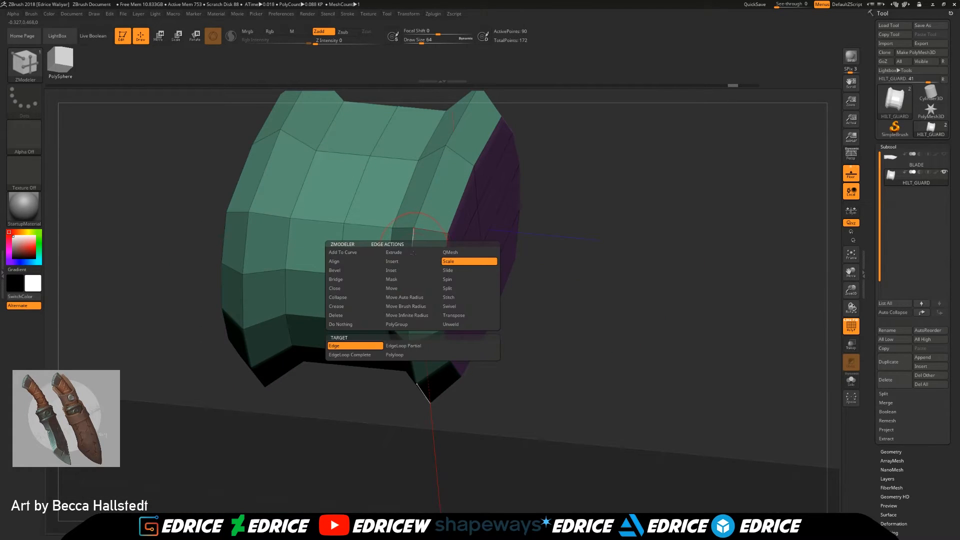
click(363, 357)
drag(409, 233, 402, 237)
drag(596, 320, 721, 320)
drag(851, 275, 946, 458)
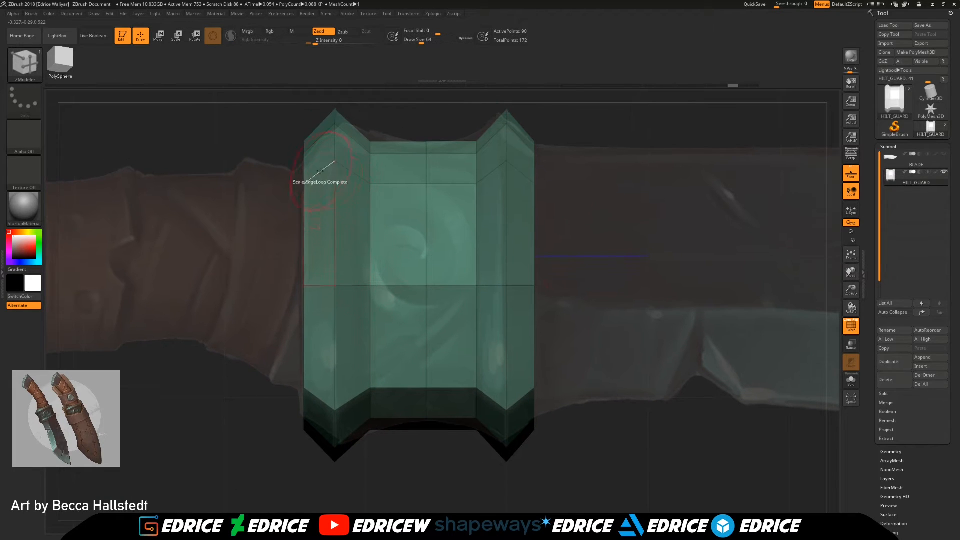
Step: Insert a single edge loop on each side of the ridge on both guard rings
key(space)
click(322, 187)
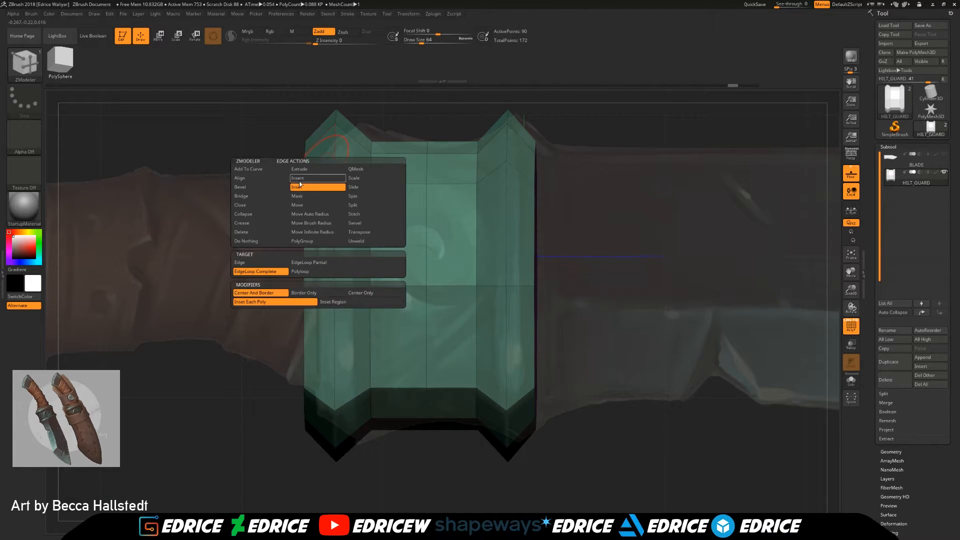
click(323, 179)
click(317, 174)
drag(317, 174, 319, 175)
drag(272, 202, 333, 217)
click(353, 175)
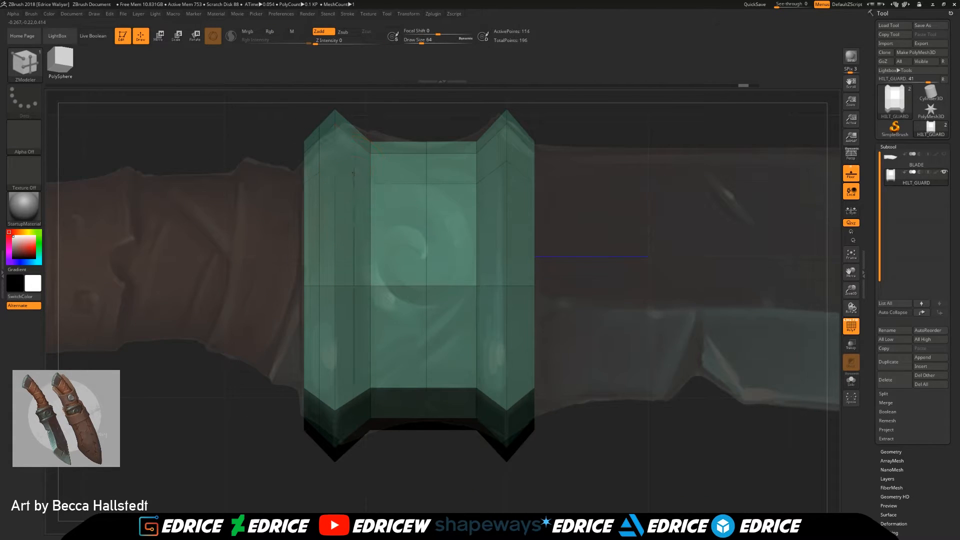
click(490, 174)
click(522, 179)
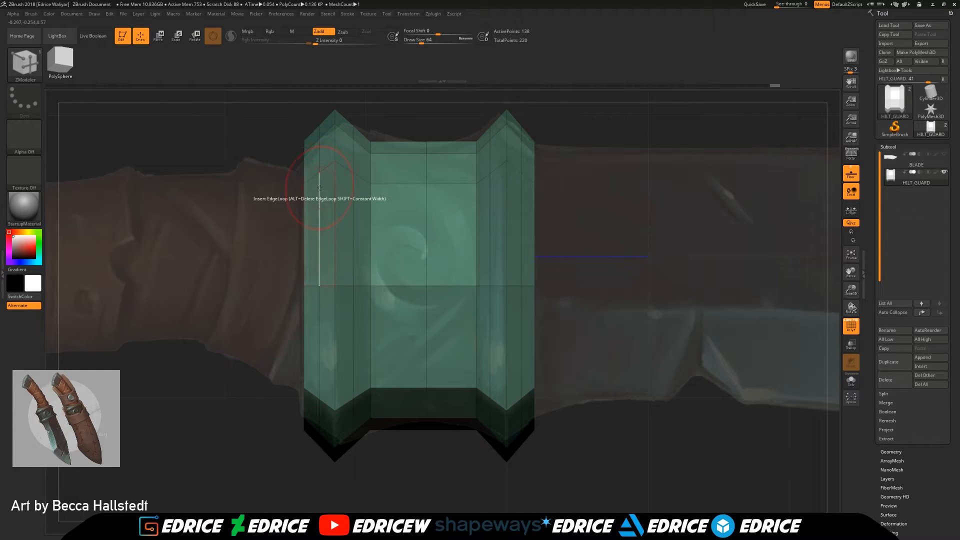
Step: Scale the inserted complete edge loops outward to round the profile of both guard rings
key(space)
click(366, 196)
drag(319, 227, 351, 228)
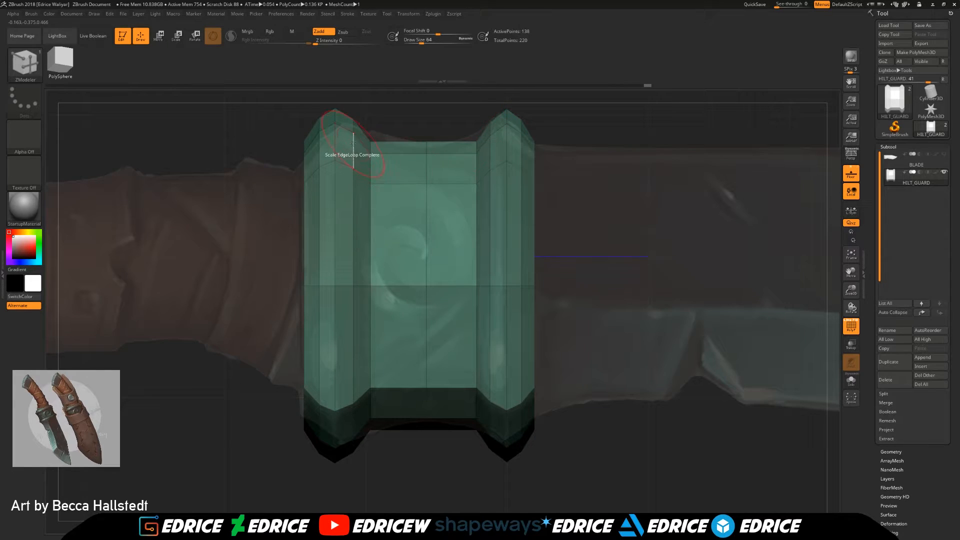
mouse_move(439, 470)
mouse_down()
mouse_move(310, 465)
mouse_move(432, 470)
mouse_up()
alt+drag(830, 316, 830, 256)
drag(700, 335, 676, 338)
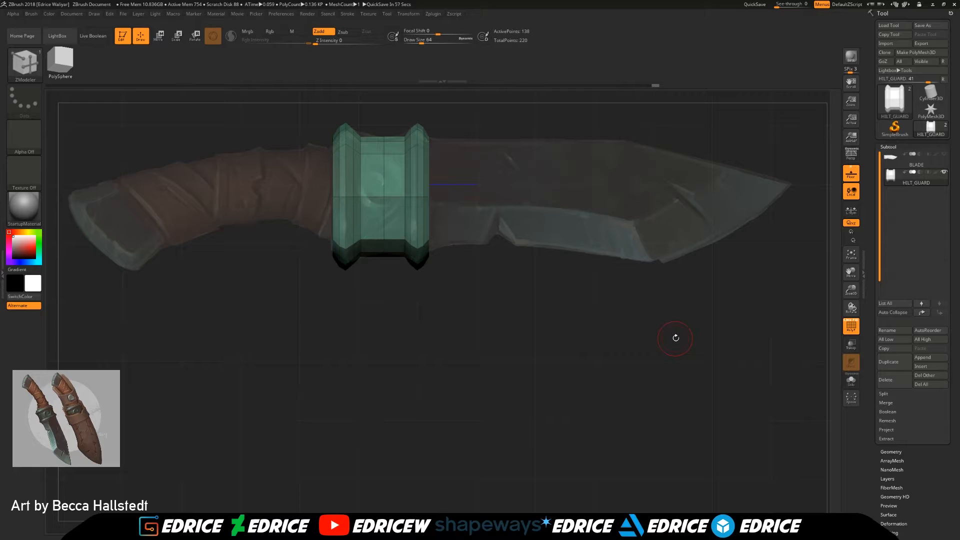
Step: Scale the guard's middle edge loop inward to narrow its waist to the reference
alt+drag(845, 283, 846, 339)
mouse_move(615, 242)
mouse_down()
mouse_move(608, 258)
mouse_move(615, 244)
mouse_up()
drag(582, 154, 605, 182)
drag(400, 188, 400, 183)
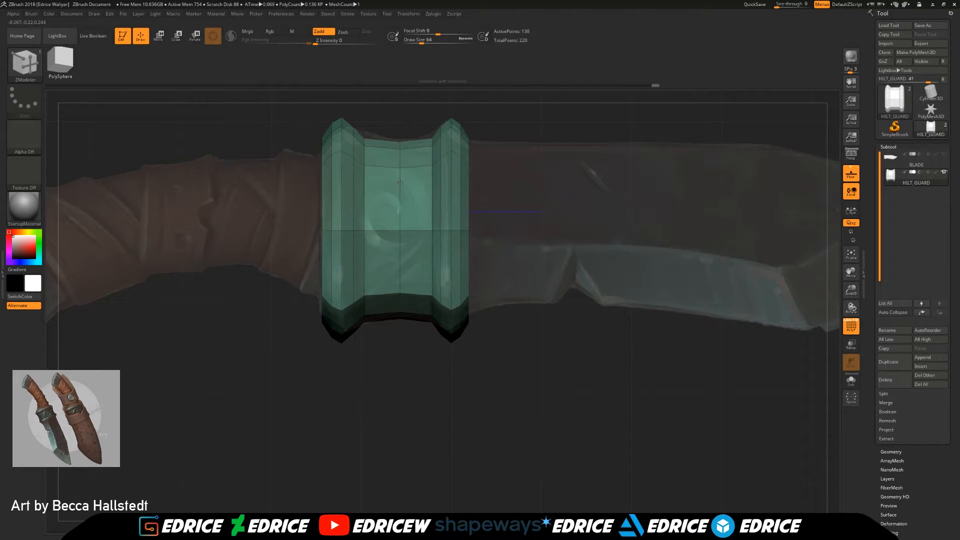
Step: Show the BLADE subtool, make it active and examine where it runs through the guard
drag(545, 285, 733, 275)
click(944, 154)
click(891, 161)
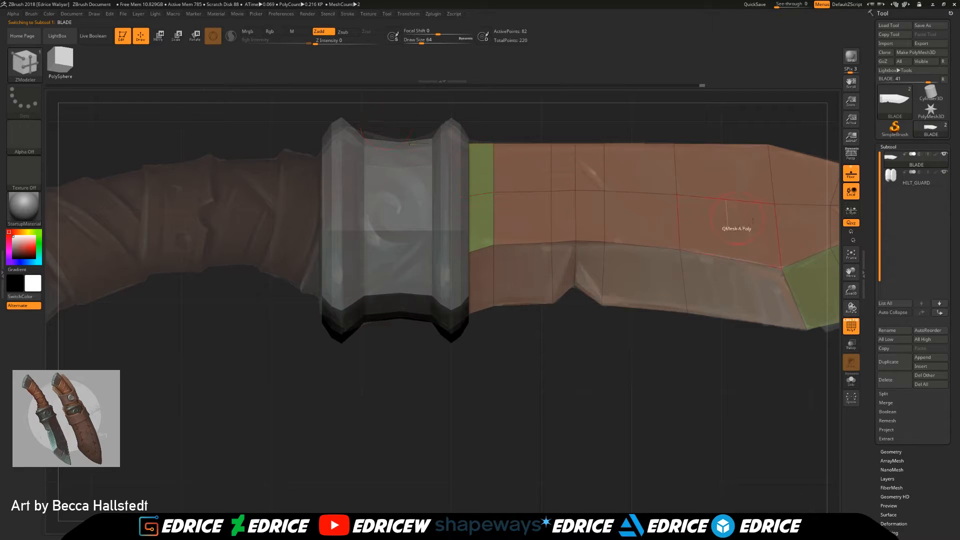
alt+drag(505, 131, 499, 206)
drag(393, 145, 426, 197)
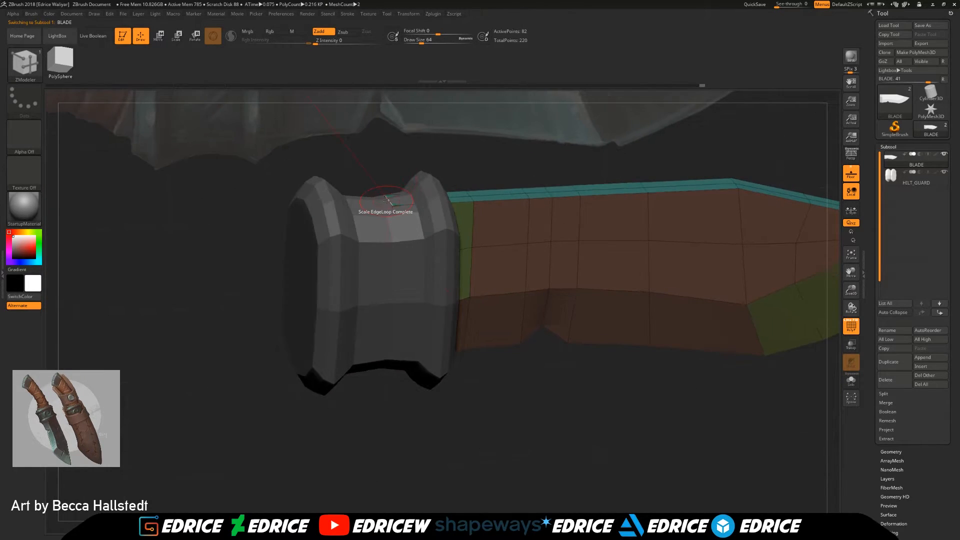
Step: Try the Move Auto Radius edge action on the blade edge that pokes through the guard's waist
key(space)
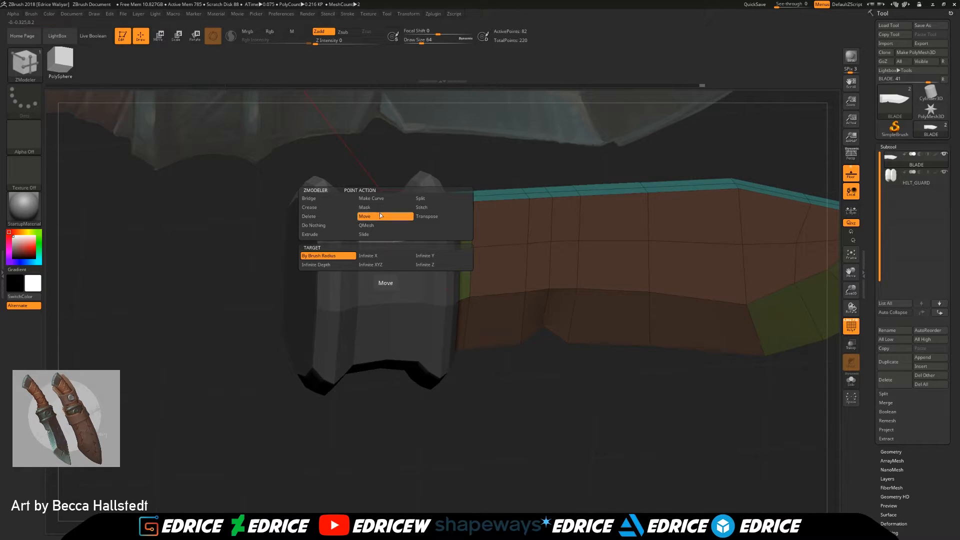
drag(429, 156, 396, 192)
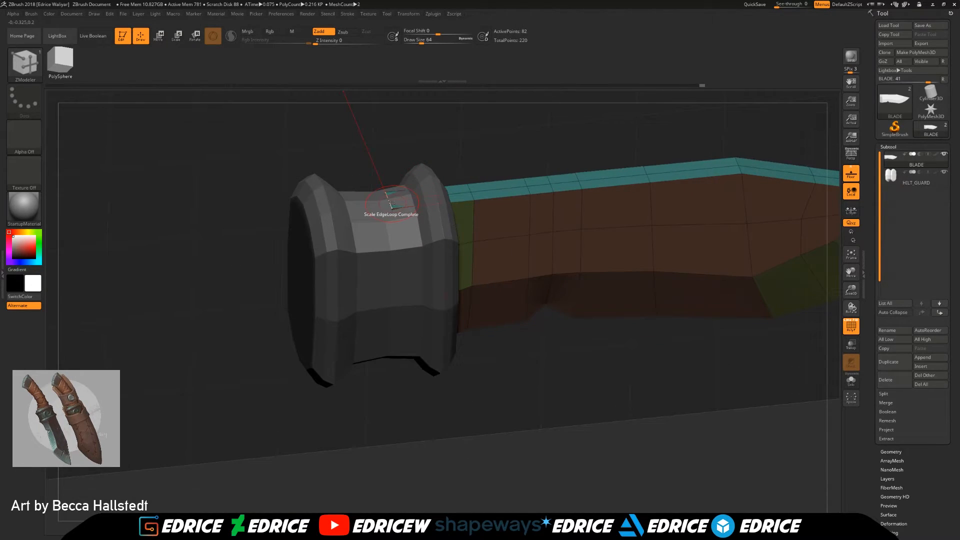
key(space)
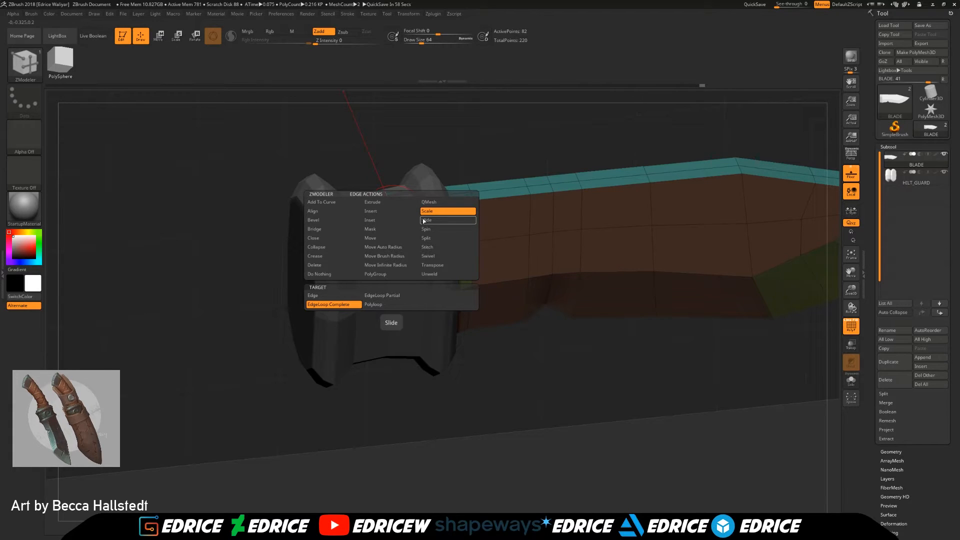
click(383, 248)
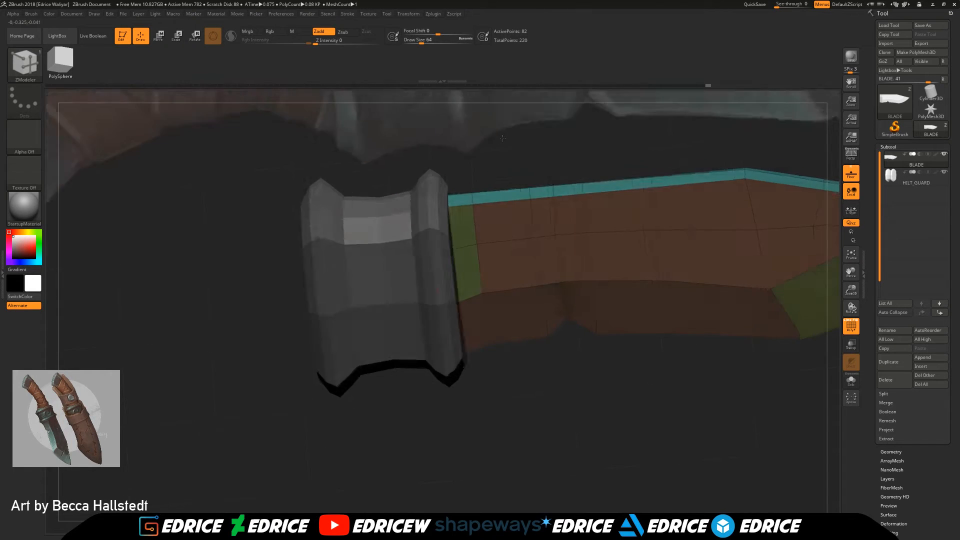
key(ctrl)
mouse_move(508, 150)
mouse_down()
mouse_move(564, 148)
mouse_move(576, 164)
mouse_move(511, 172)
mouse_up()
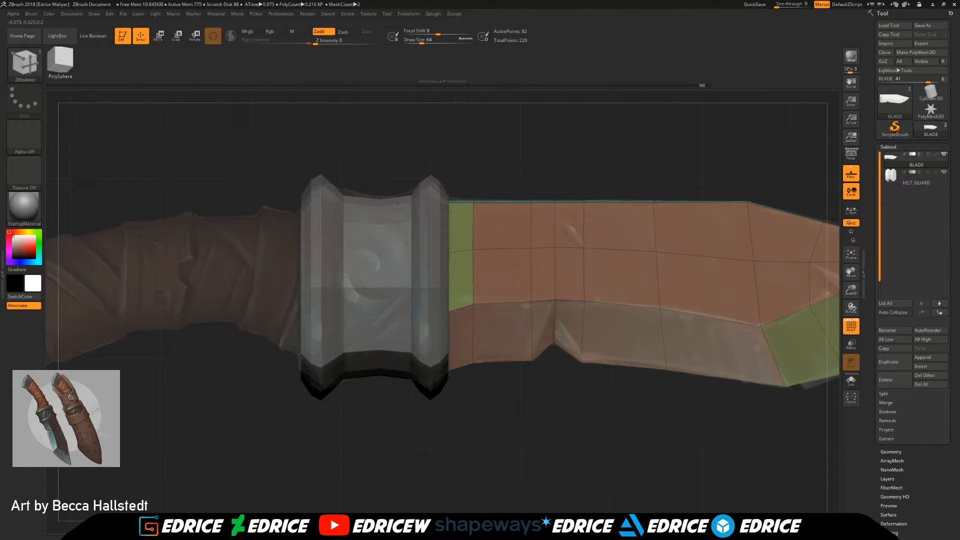
Step: Set the edge action to Slide with the EdgeLoop Complete target for the blade's spine edges near the guard
key(space)
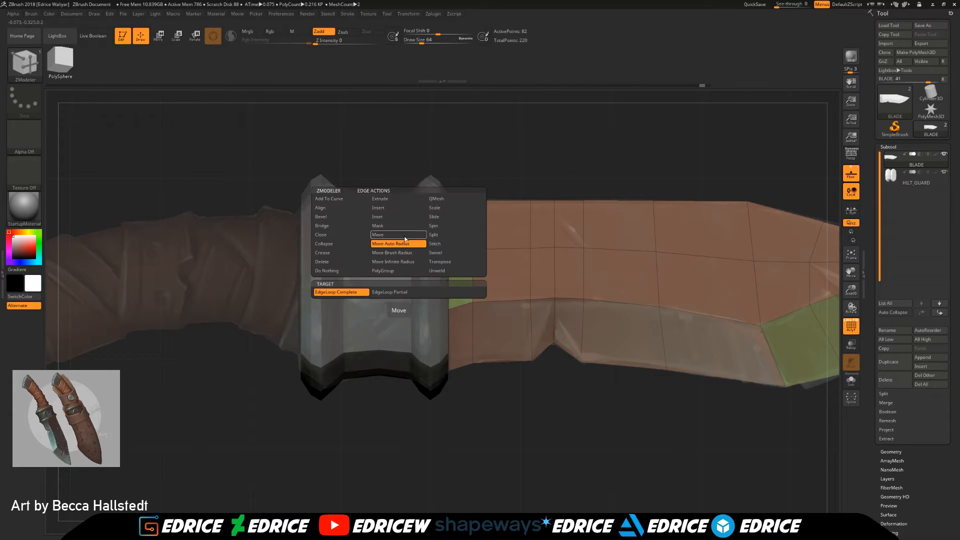
click(440, 216)
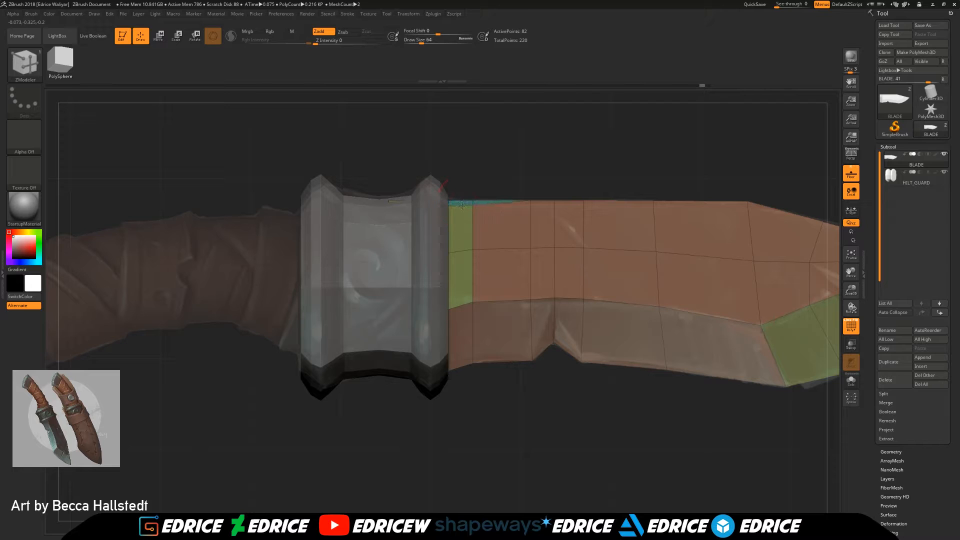
key(space)
click(458, 296)
drag(480, 150, 503, 203)
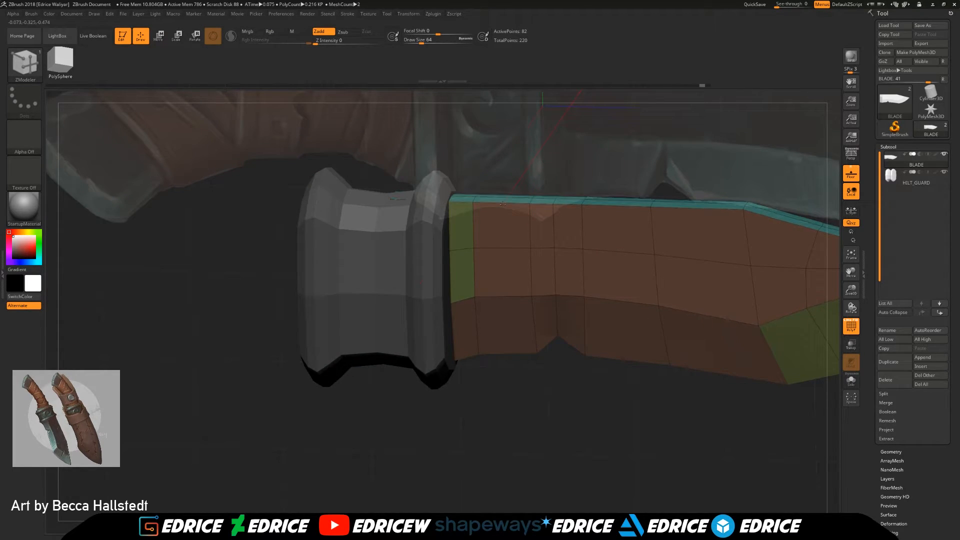
mouse_move(572, 467)
mouse_down()
mouse_move(793, 465)
mouse_move(633, 464)
mouse_up()
mouse_move(797, 458)
ctrl+mouse_down()
mouse_move(205, 286)
mouse_move(179, 258)
ctrl+mouse_up()
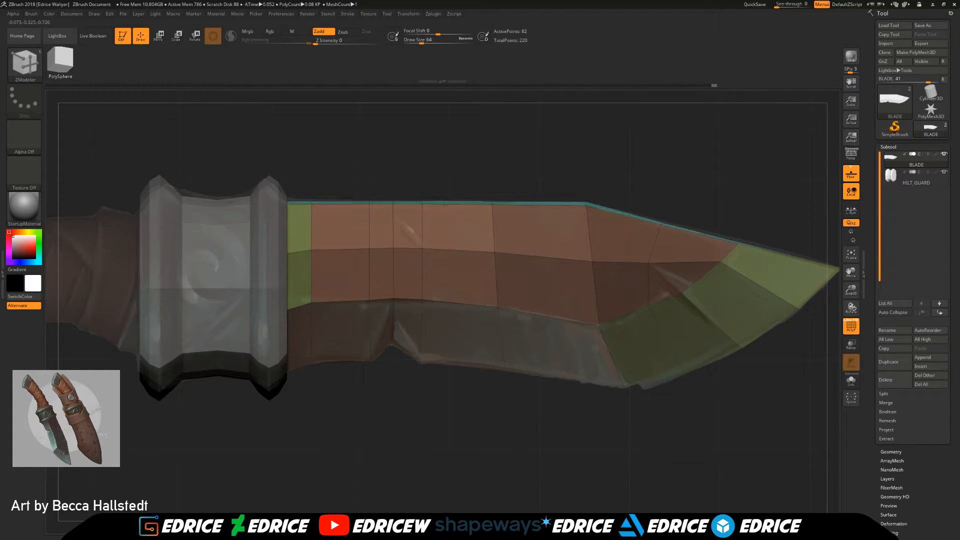
Step: Adjust the blade's end points inside the guard's waist with the Move point action, By Brush Radius target
drag(493, 173, 600, 180)
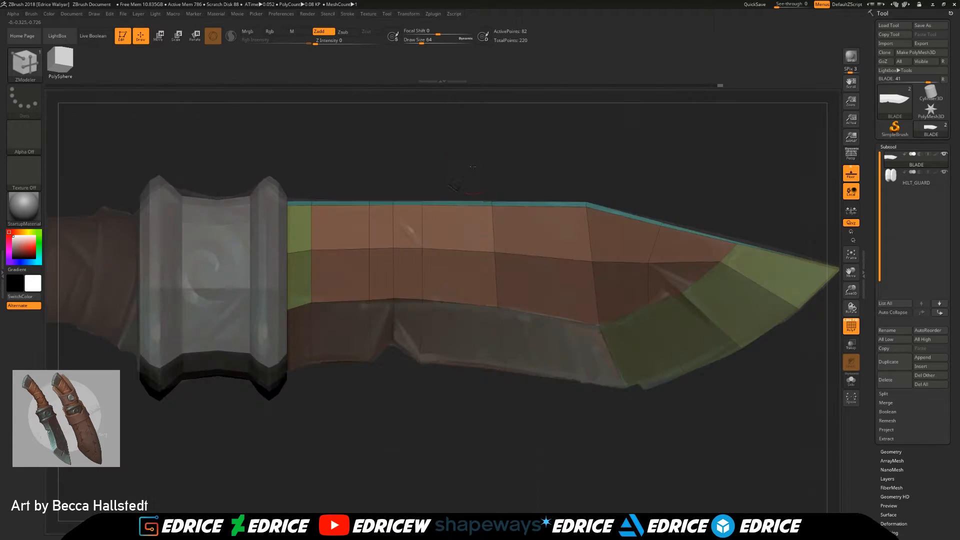
click(482, 205)
drag(463, 185, 469, 206)
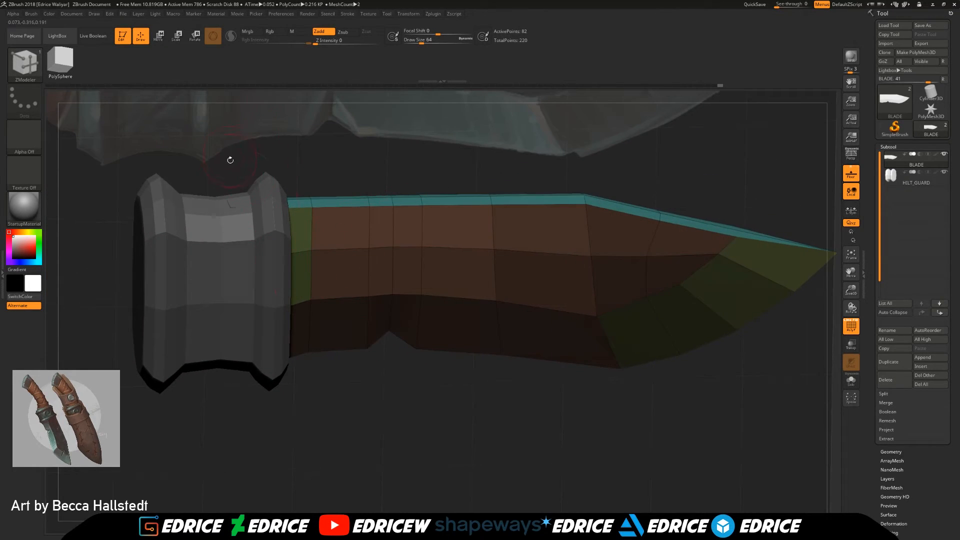
drag(230, 160, 239, 189)
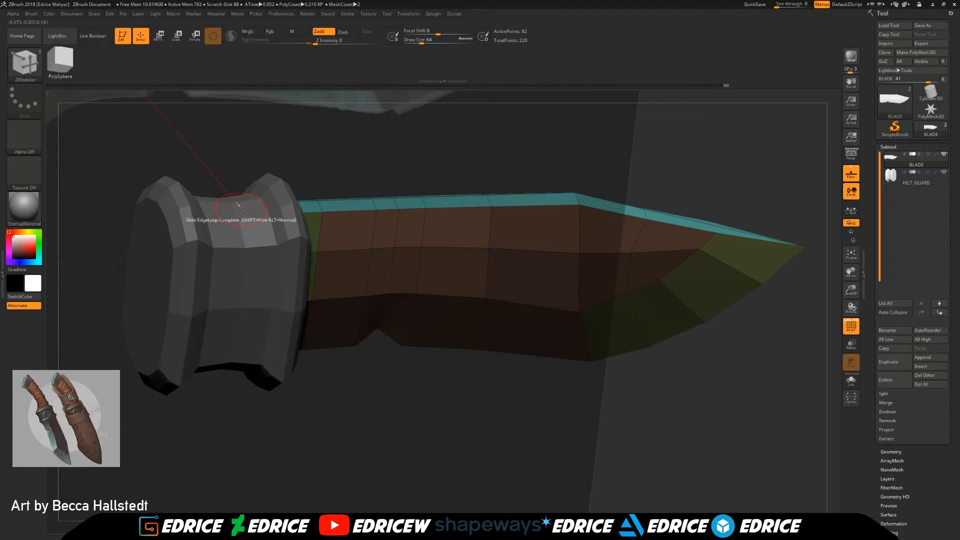
key(space)
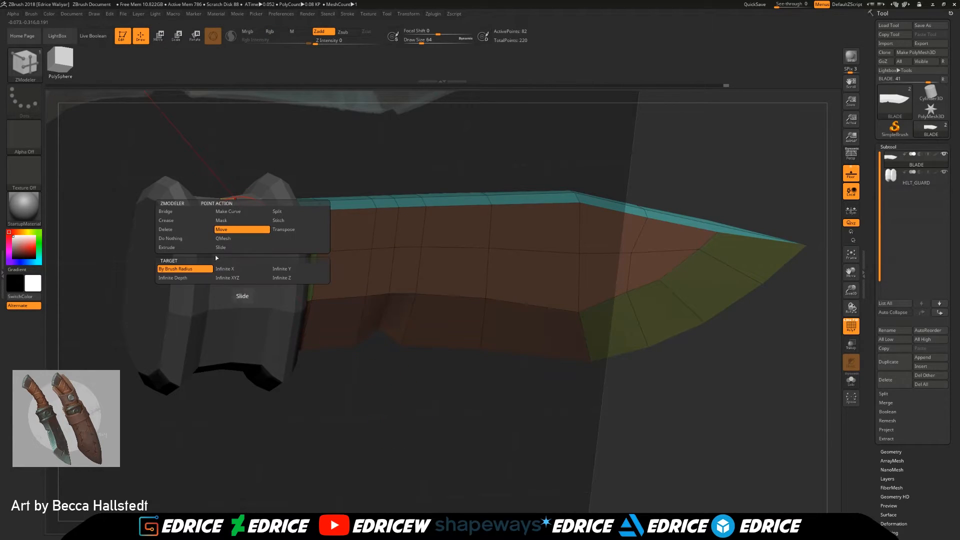
click(239, 230)
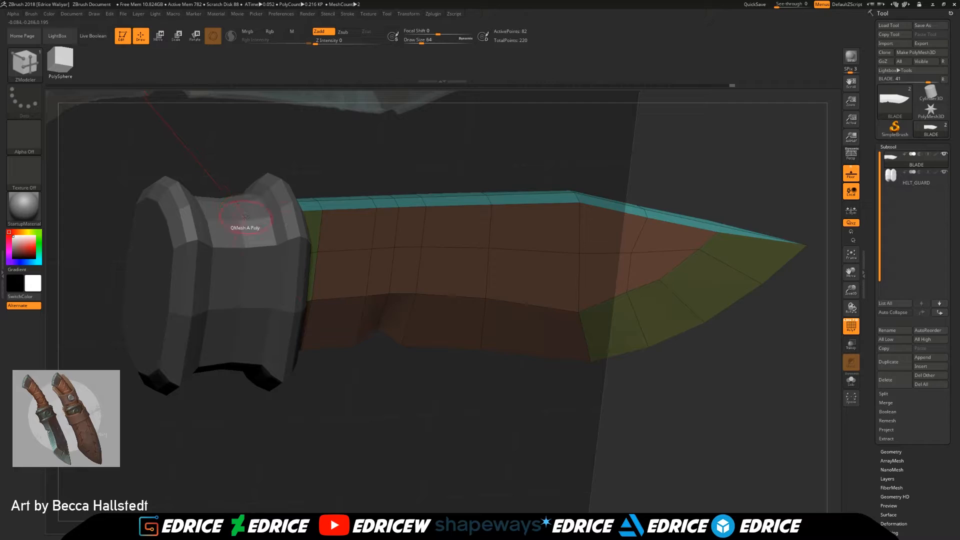
shift+drag(239, 210, 243, 198)
drag(386, 418, 391, 391)
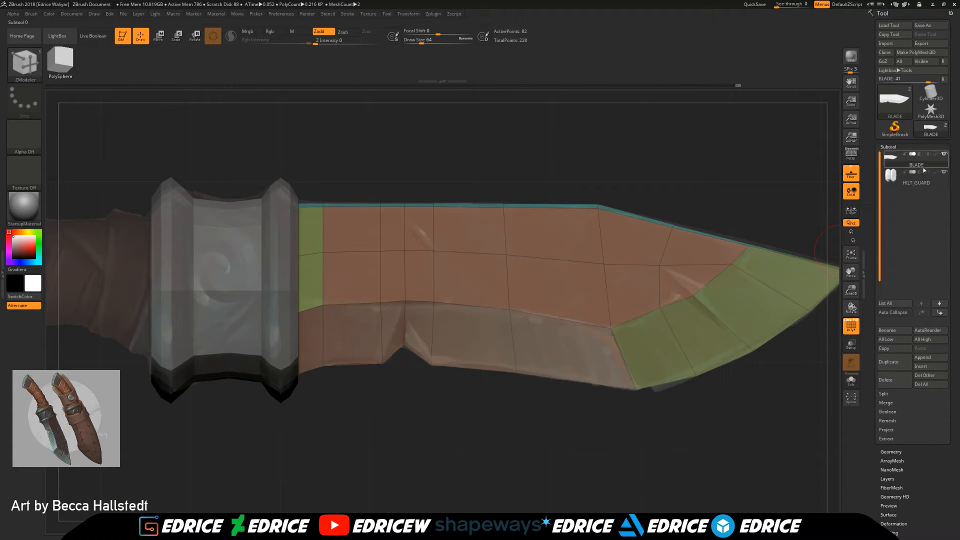
Step: Hide the polyframe and floor grid and examine the knife end-on from its tip
key(shift+f)
drag(855, 283, 854, 235)
click(851, 173)
drag(730, 226, 498, 234)
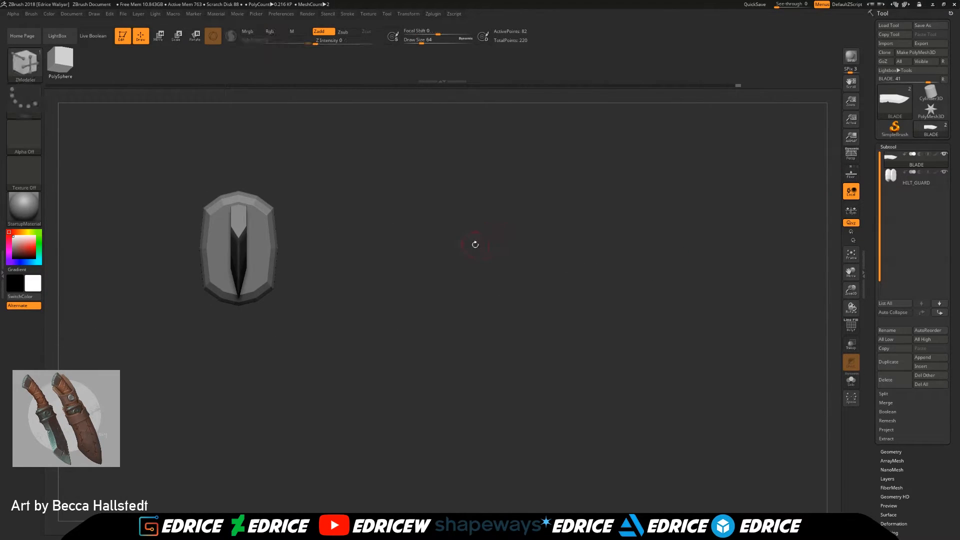
drag(442, 248, 381, 265)
Step: Select the HILT_GUARD subtool and scale it slightly narrower along X with the gizmo
click(159, 37)
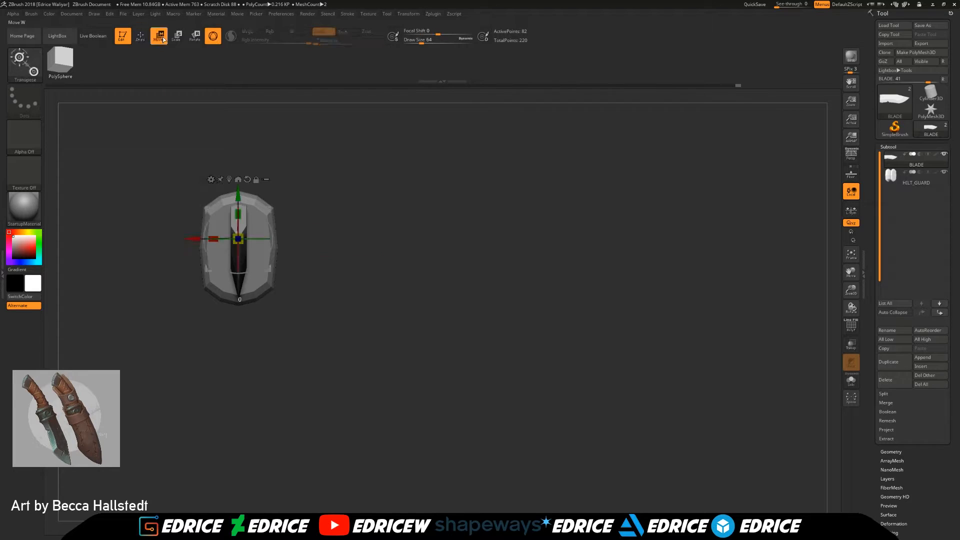
click(909, 179)
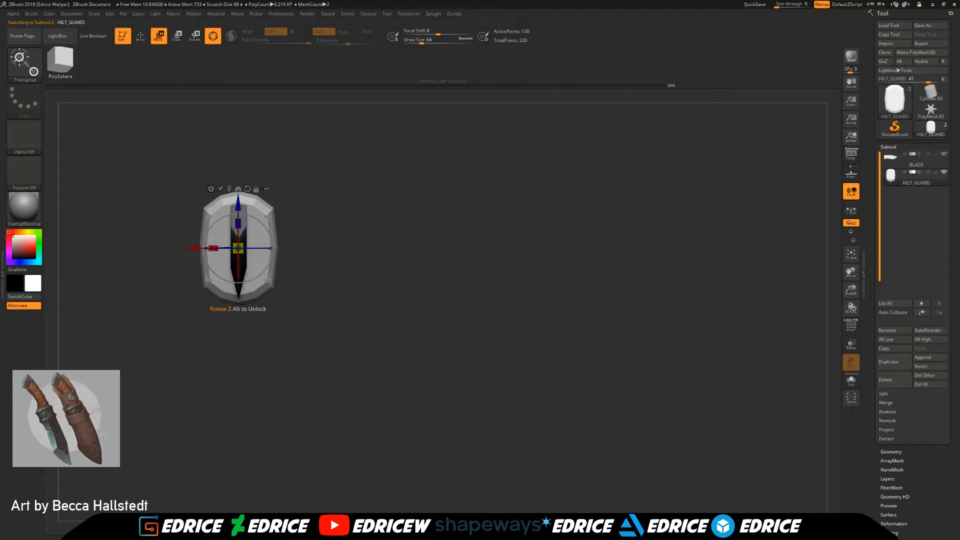
drag(213, 248, 222, 251)
Step: Return to the side view, show the floor grid reference again and switch back to Draw mode
drag(340, 290, 493, 245)
drag(637, 235, 640, 296)
drag(852, 273, 852, 300)
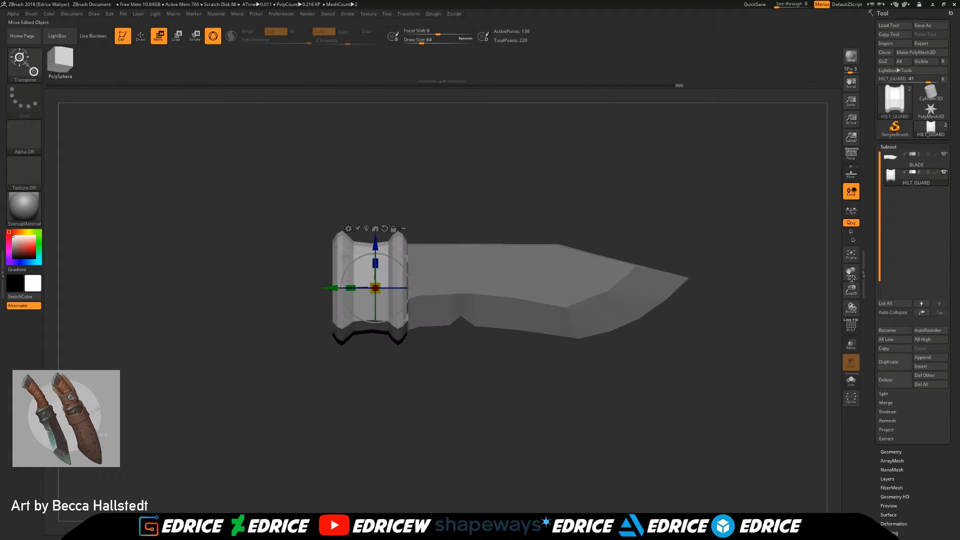
click(851, 173)
click(141, 35)
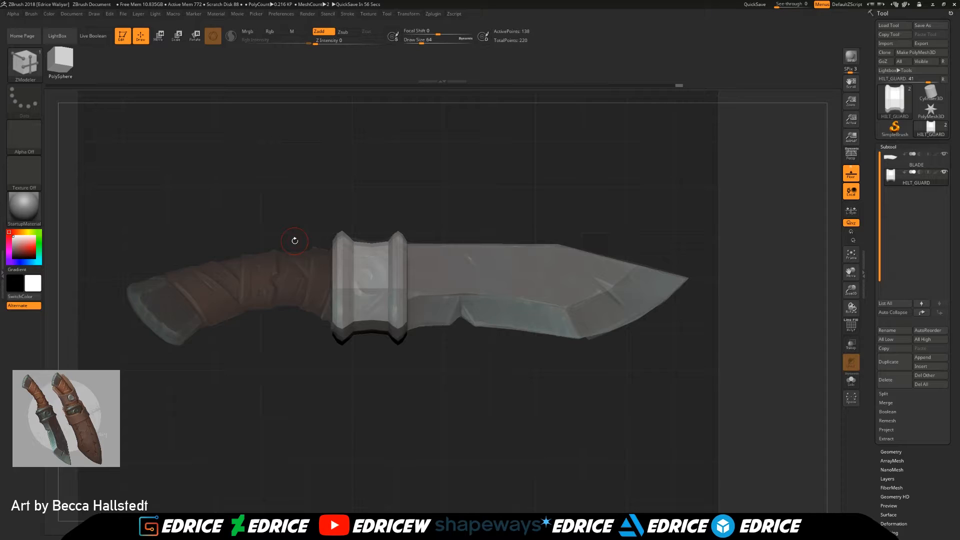
Step: Append a Cube3D subtool for the handle and turn the polyframe on
click(929, 358)
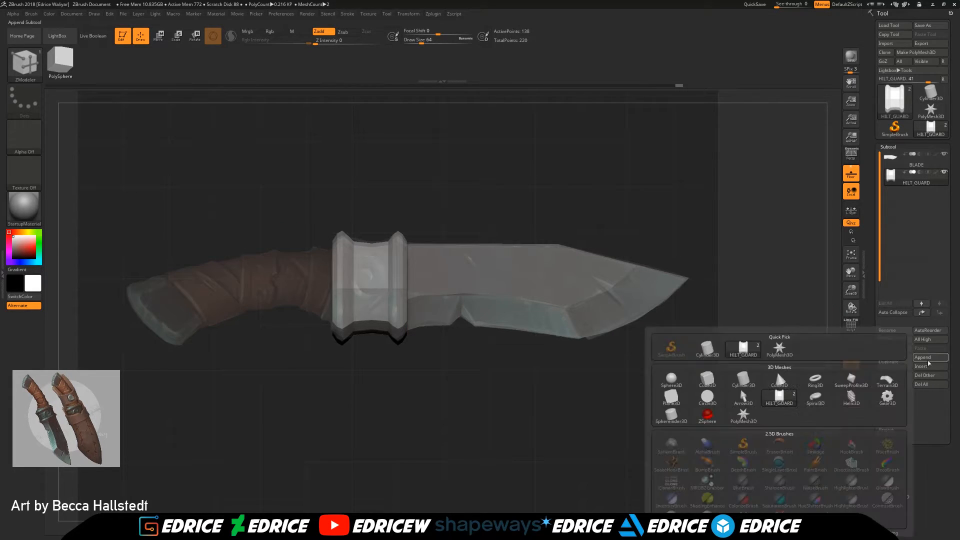
click(708, 382)
drag(770, 366, 833, 300)
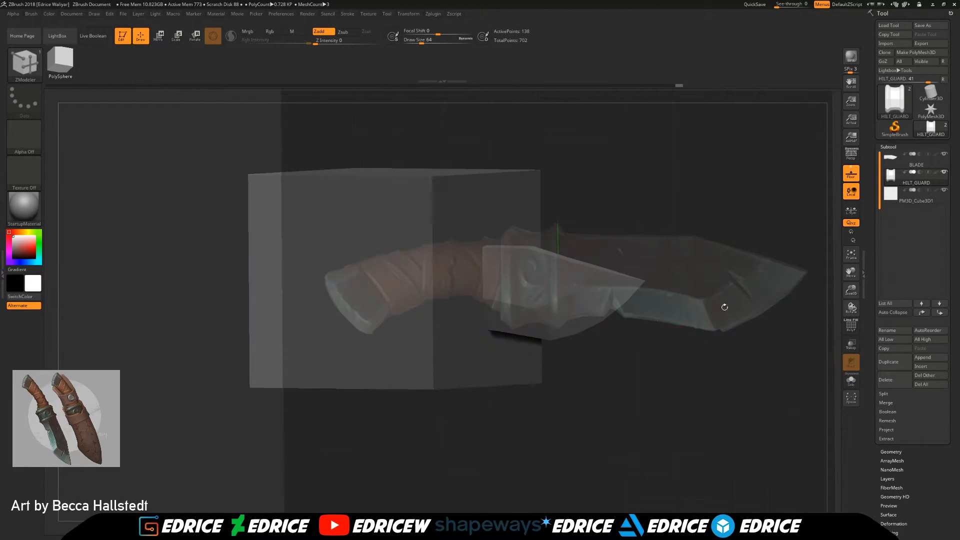
click(851, 326)
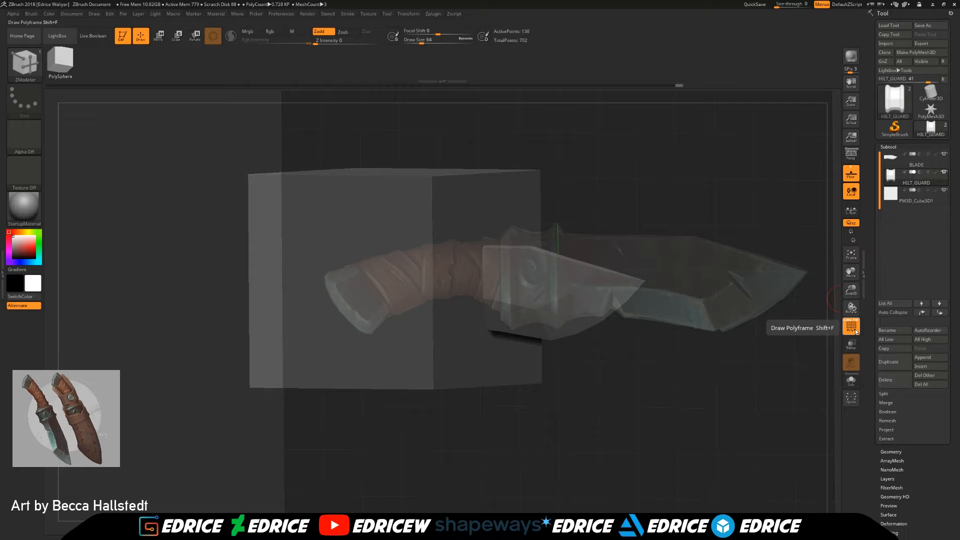
Step: Select the appended cube subtool and reinitialize it as a QCube
click(903, 195)
drag(767, 341, 755, 367)
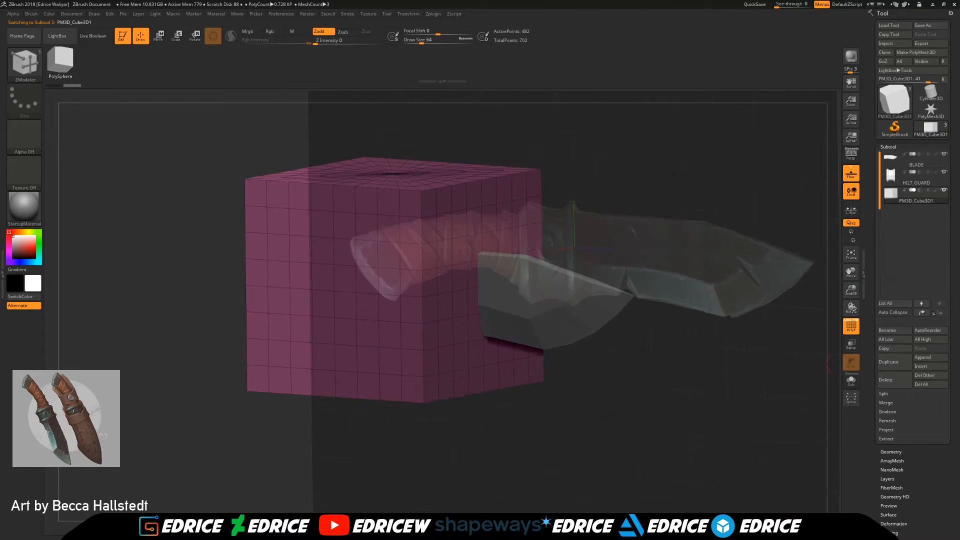
scroll(902, 536, down, 4)
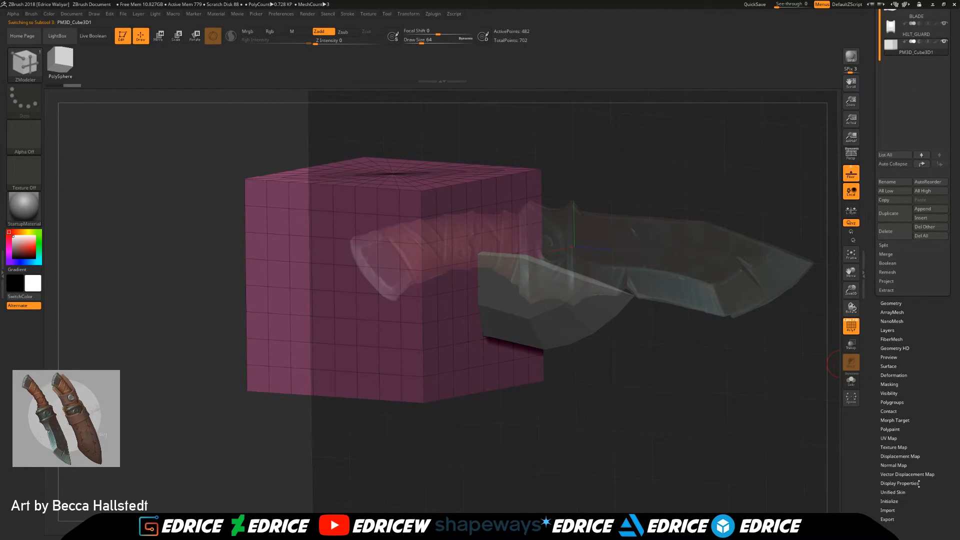
click(898, 502)
click(887, 214)
Step: Try to move the QCube along its Z axis from the hilt guard toward the handle with the gizmo
drag(626, 433, 665, 410)
click(159, 37)
drag(440, 386, 490, 380)
drag(452, 280, 367, 280)
drag(398, 356, 432, 366)
drag(506, 350, 531, 340)
Step: Reinitialize the QCube with X, Y and Z resolution 1 and move it along Z to the handle side of the hilt guard
drag(893, 235, 927, 234)
click(885, 216)
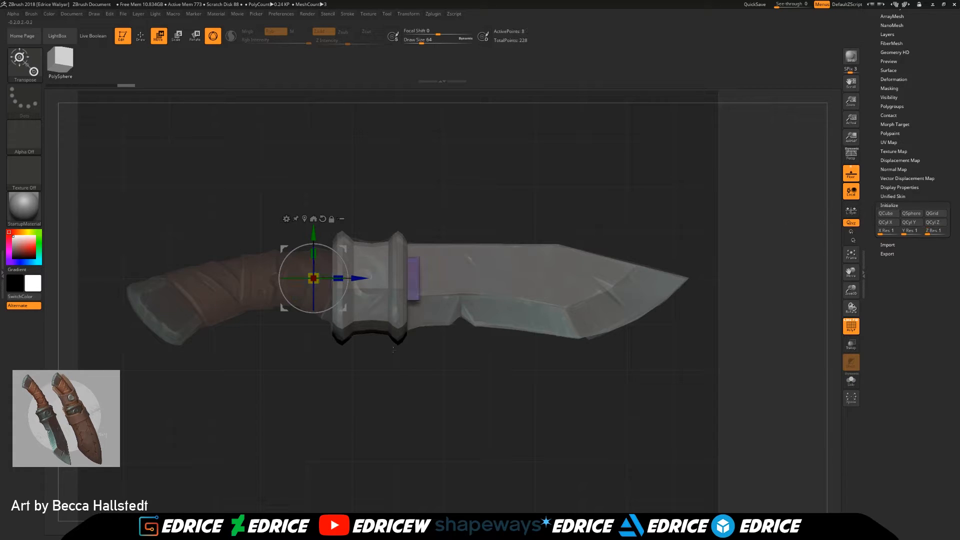
drag(339, 278, 256, 278)
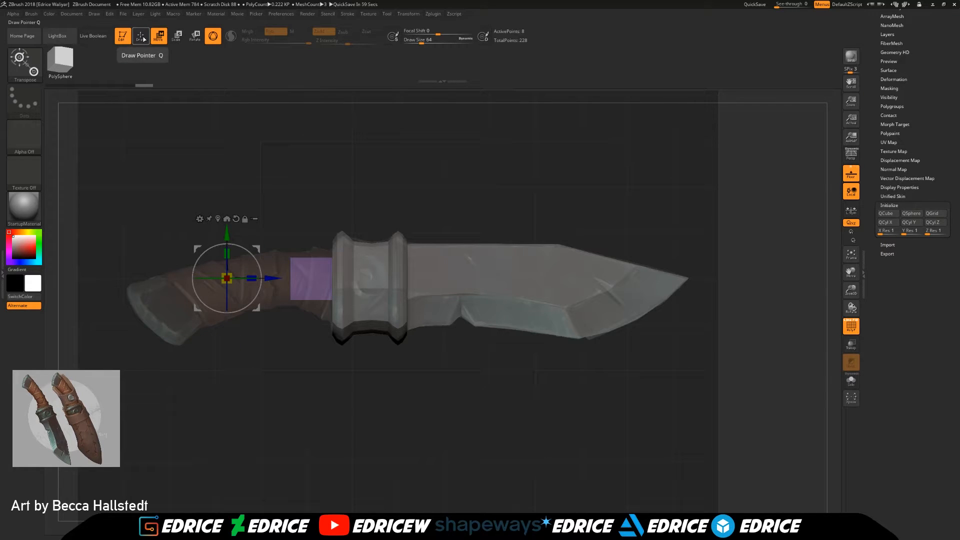
Step: Extend the cube with three QMesh extrusions of its end face, following the reference handle toward the pommel
click(141, 36)
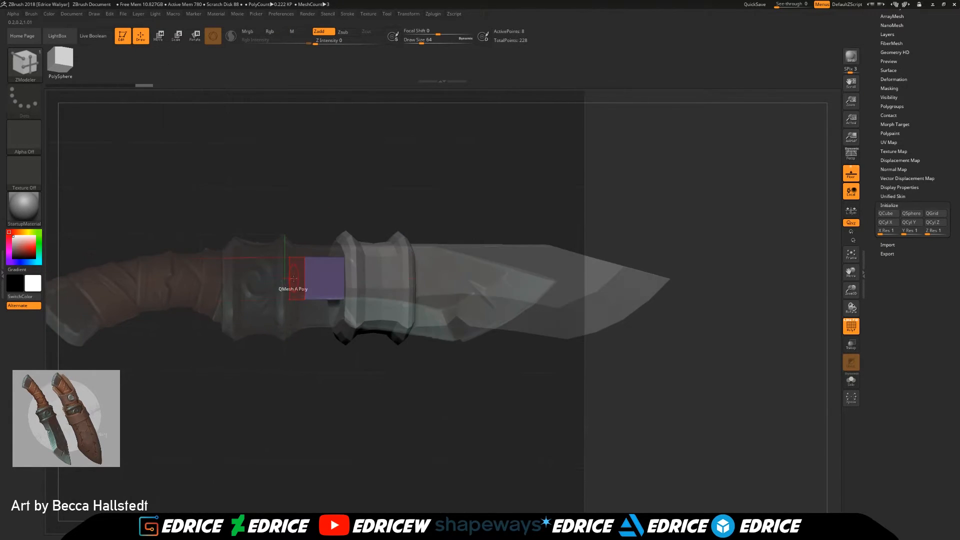
drag(288, 273, 230, 271)
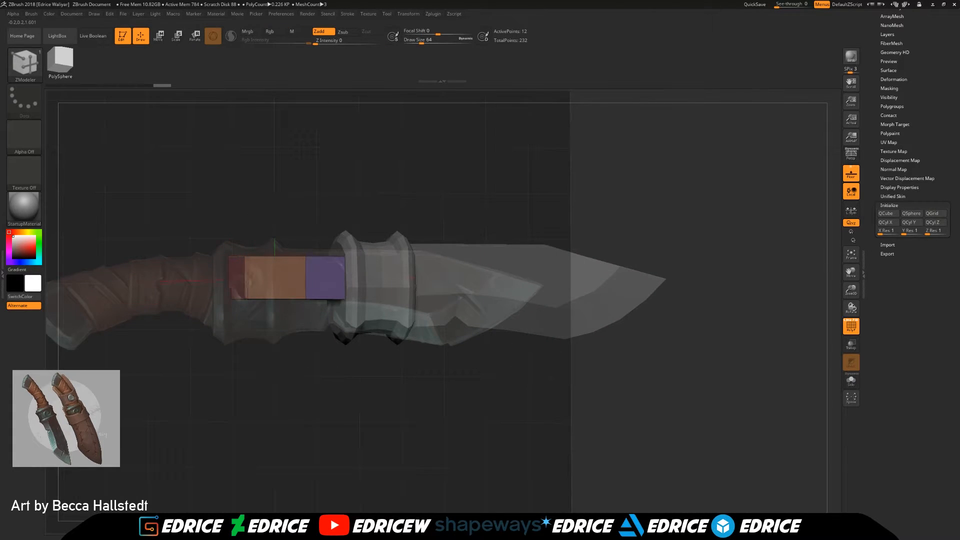
drag(238, 277, 200, 277)
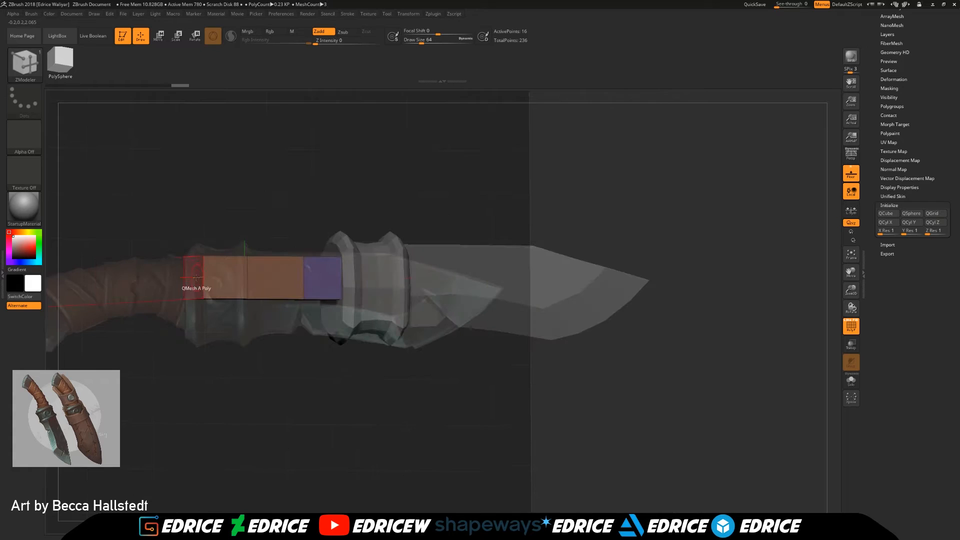
drag(194, 276, 165, 265)
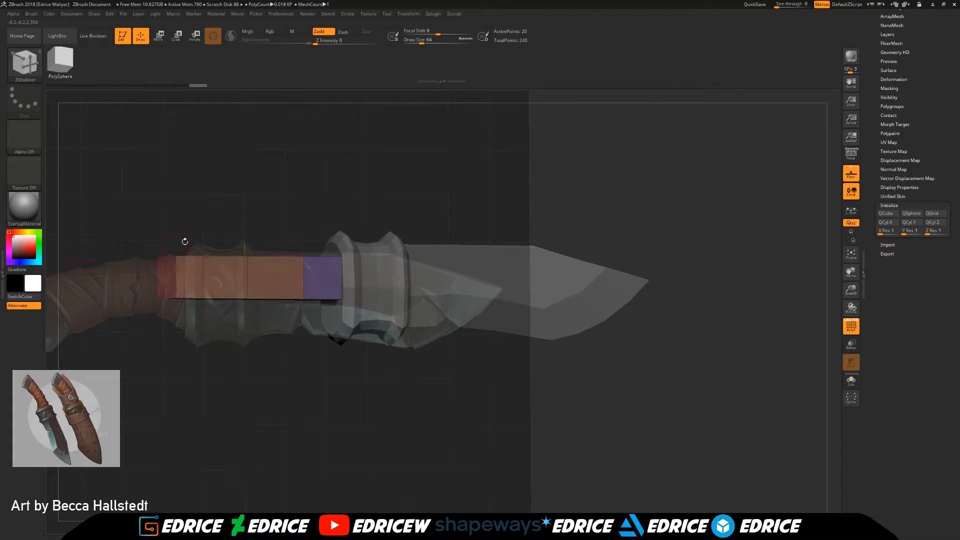
shift+drag(210, 206, 220, 205)
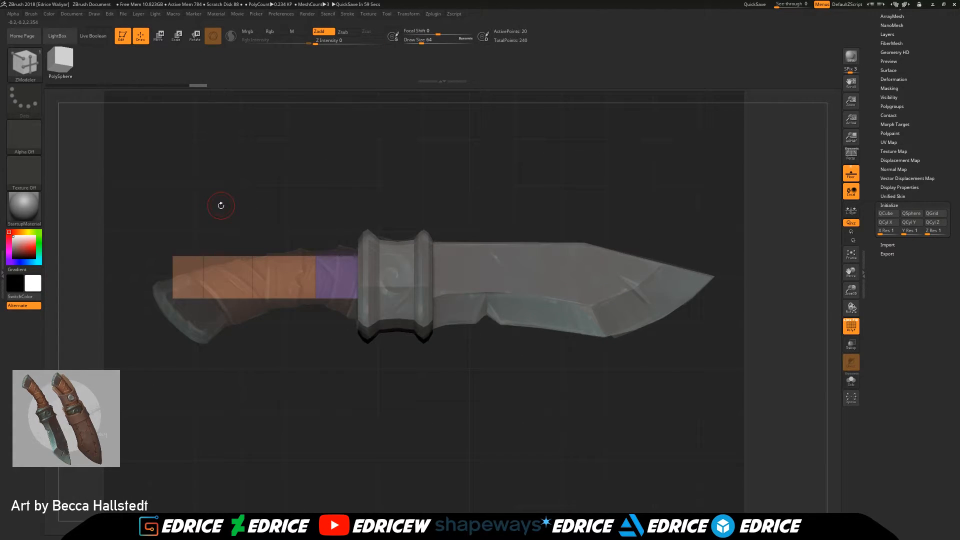
Step: Scale the handle block taller along Y with the gizmo and return to Draw mode
click(159, 35)
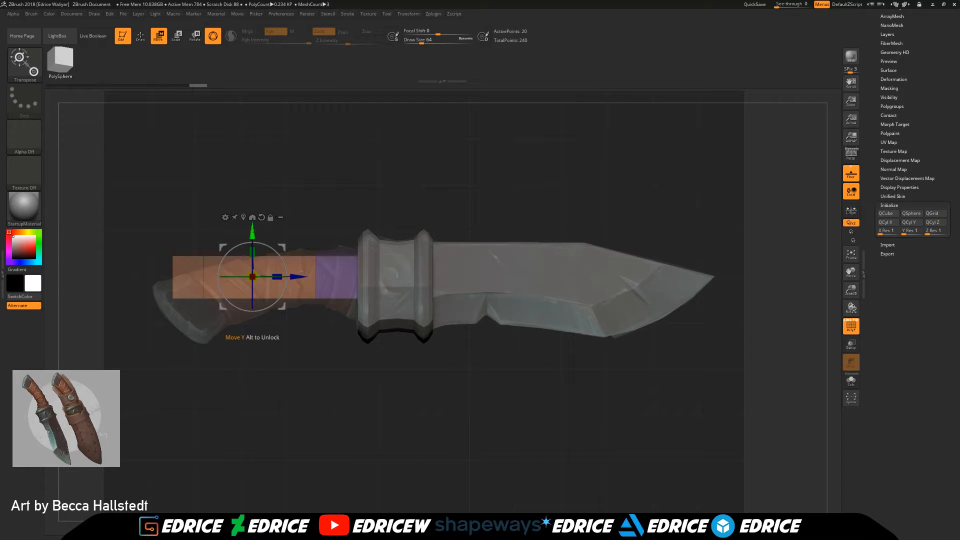
drag(252, 252, 255, 223)
click(140, 35)
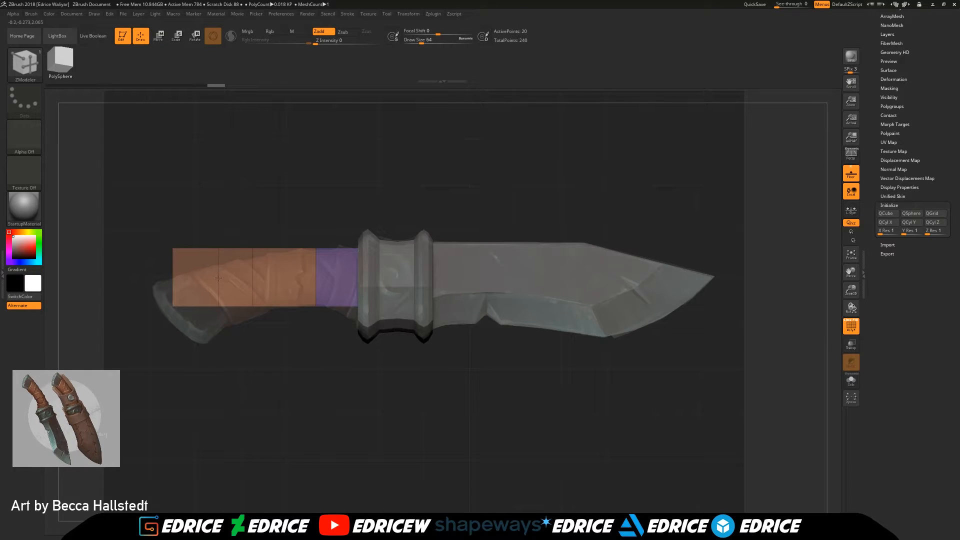
Step: Apply Mirror And Weld to the handle block from the Modify Topology options
mouse_move(314, 207)
mouse_down()
mouse_move(445, 222)
mouse_move(319, 214)
mouse_up()
drag(912, 146, 910, 288)
click(900, 148)
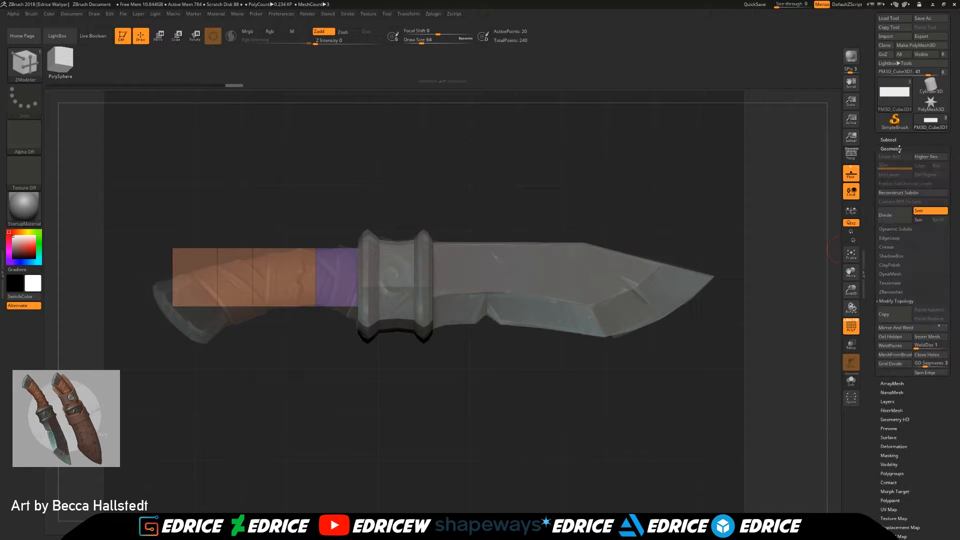
click(903, 302)
click(908, 328)
click(800, 349)
Step: Slide the edge loop that runs across the middle of the handle block
drag(564, 176, 253, 203)
click(229, 245)
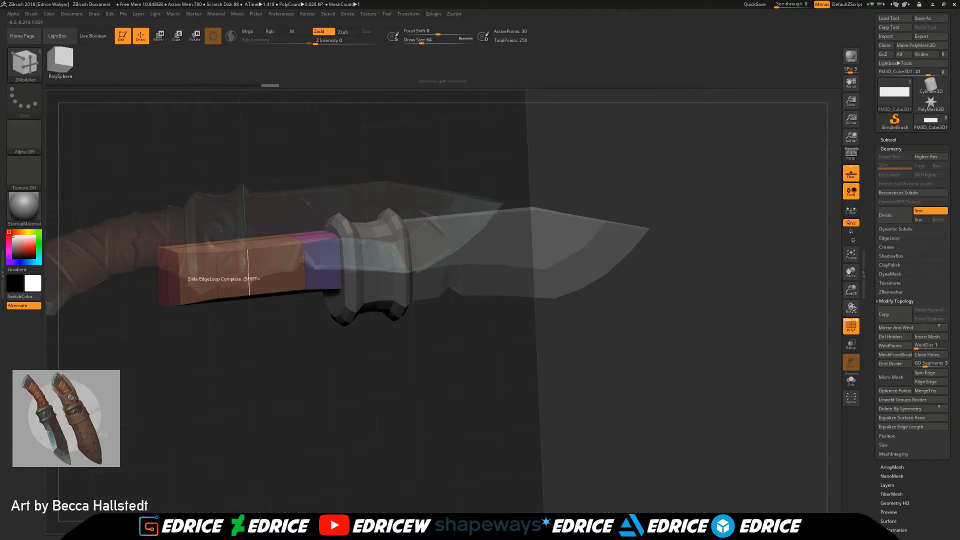
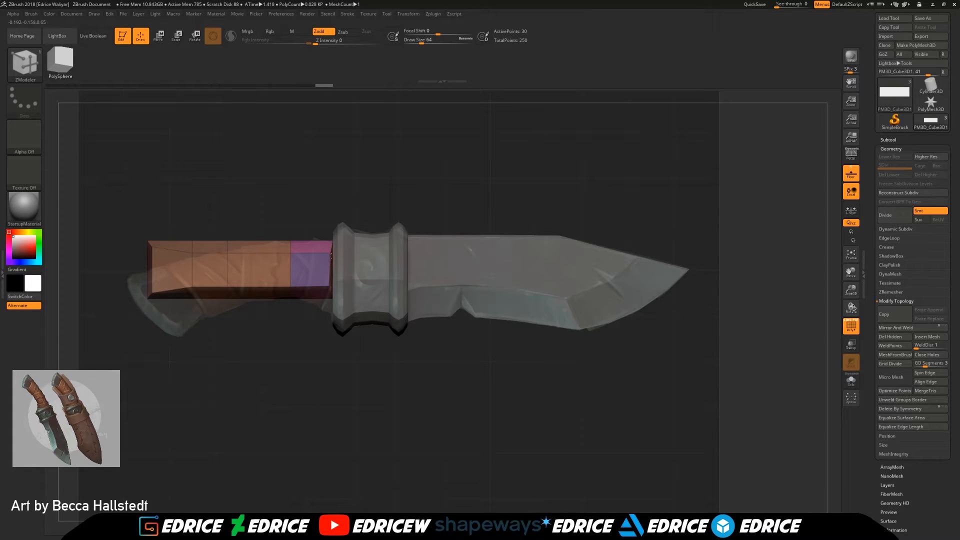
ctrl+drag(434, 165, 311, 393)
ctrl+click(284, 204)
key(w)
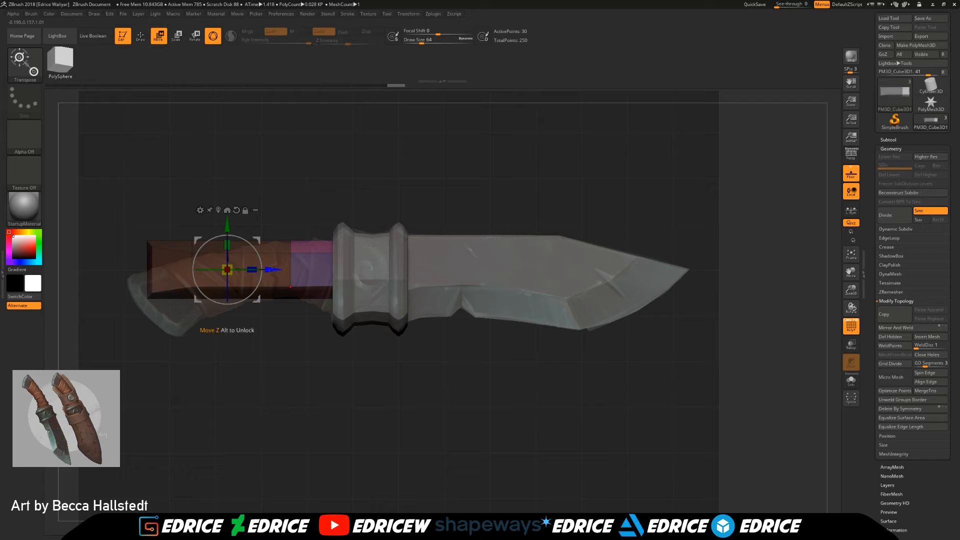
key(q)
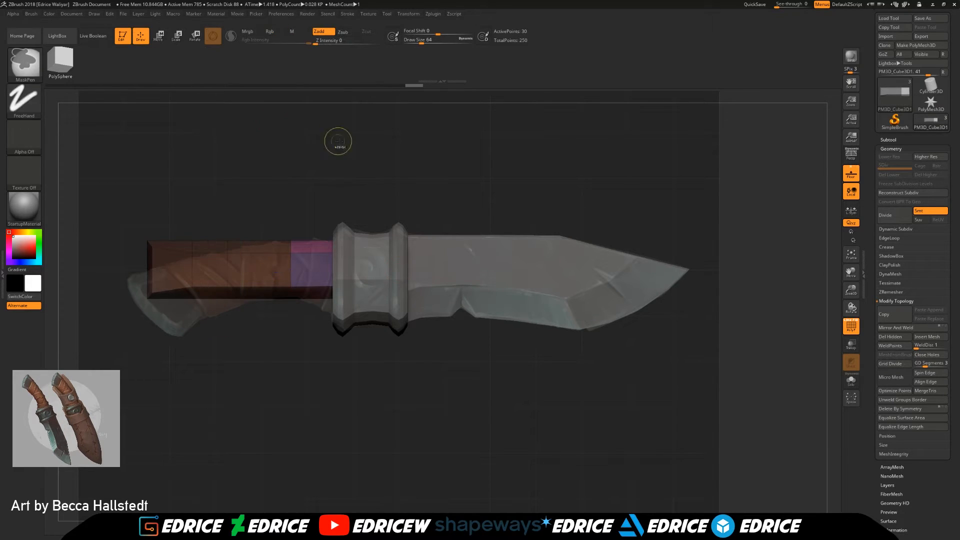
ctrl+drag(332, 140, 362, 181)
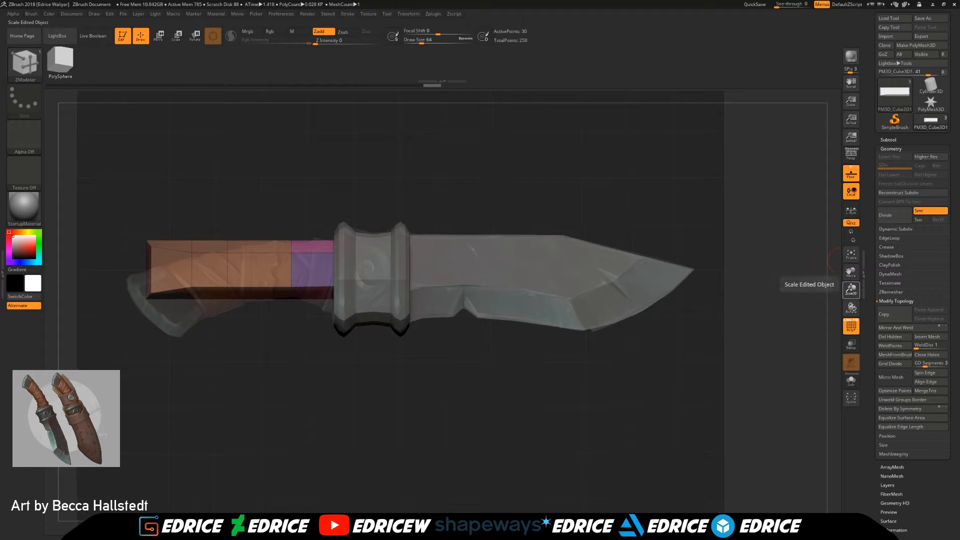
Step: Flare the pommel end of the handle block by moving its upper and lower corner points outward
drag(851, 290, 852, 308)
drag(852, 273, 930, 291)
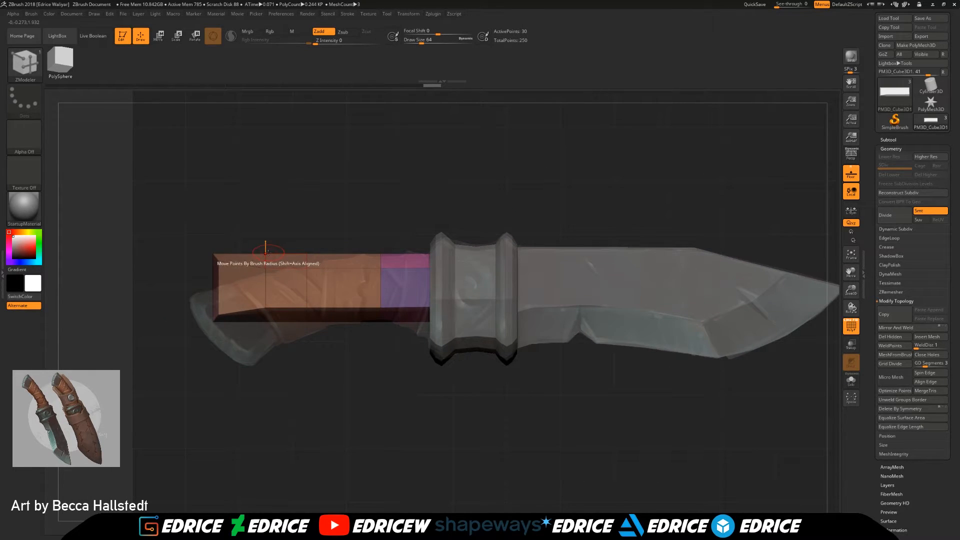
drag(216, 253, 216, 247)
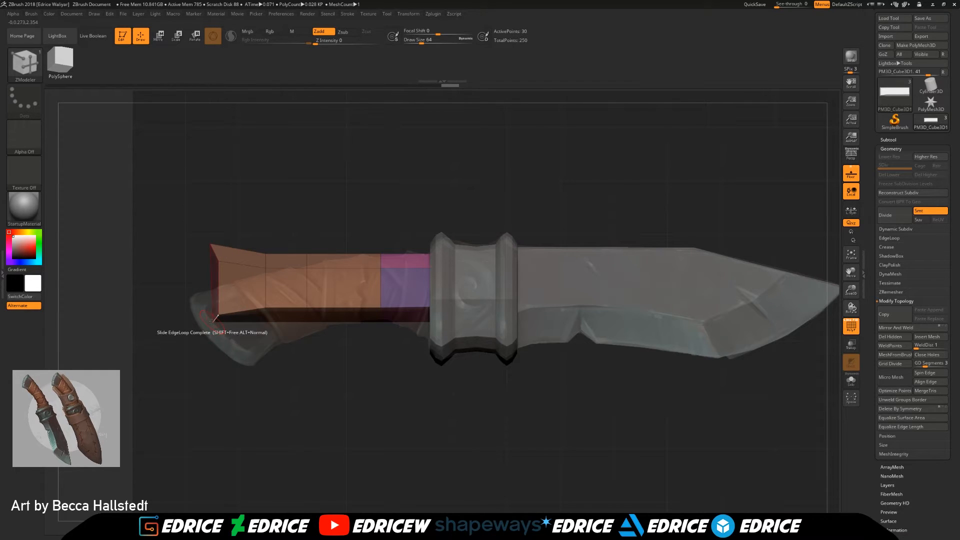
drag(216, 319, 212, 330)
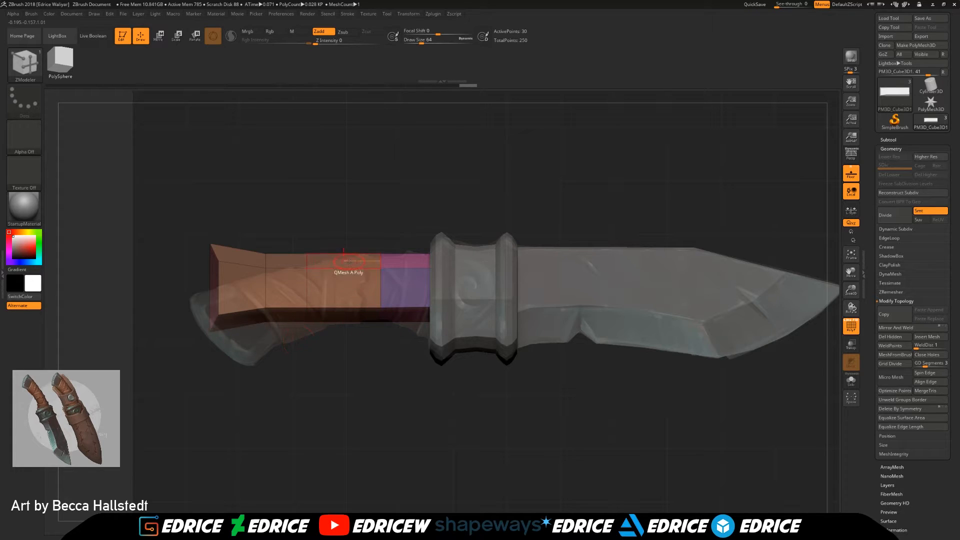
Step: Insert two edge loops across the handle, one in the long orange section and one in the purple section beside the guard
key(space)
click(344, 267)
click(412, 267)
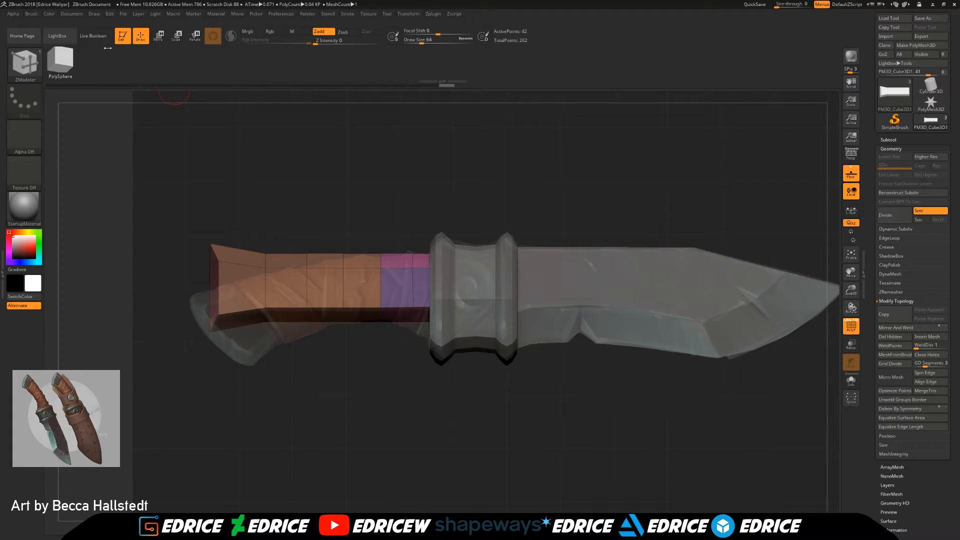
Step: Apply the Deformer Soft gizmo deformer to the handle and bend its pommel half downward along the reference curve
key(w)
click(290, 228)
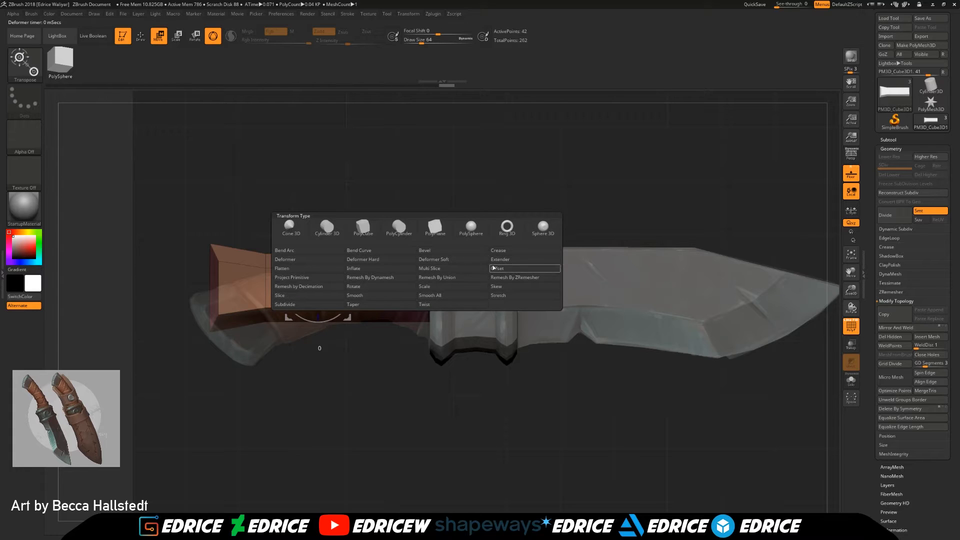
click(447, 259)
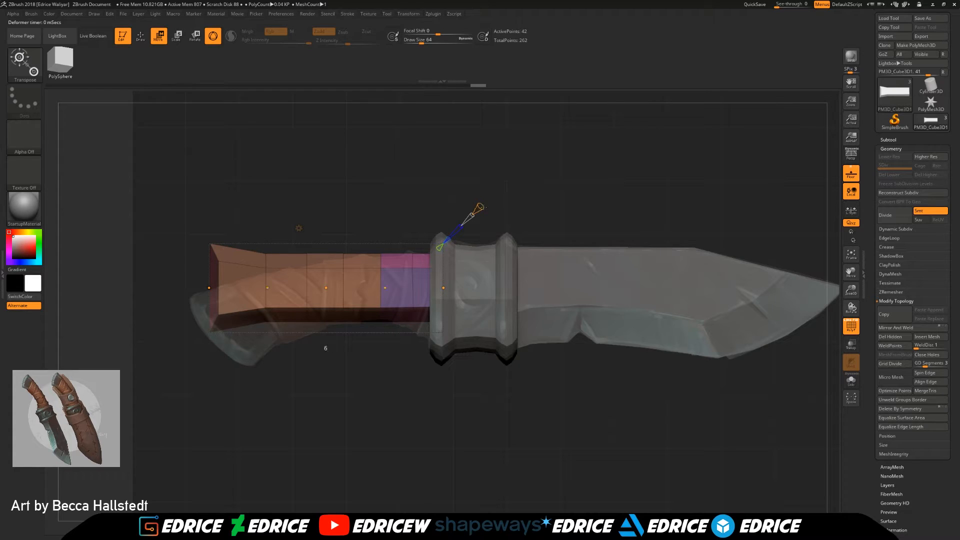
drag(208, 296, 274, 305)
drag(326, 288, 328, 294)
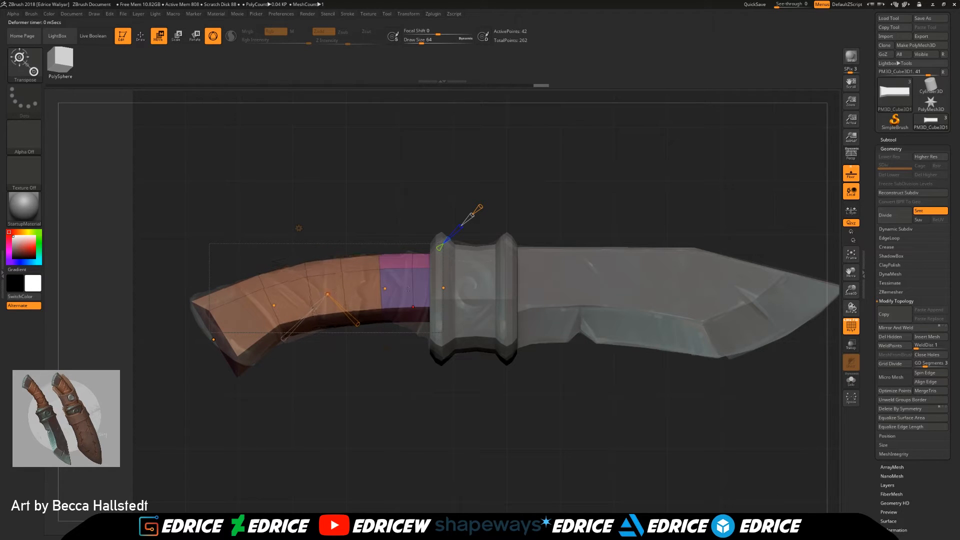
Step: Lower the guard end and fine-tune the deformer control points to match the reference handle, then return to Draw mode
drag(444, 288, 445, 303)
drag(386, 290, 386, 290)
drag(274, 306, 268, 309)
drag(214, 341, 221, 344)
drag(326, 295, 322, 300)
mouse_move(222, 344)
mouse_down()
mouse_move(212, 341)
mouse_move(221, 340)
mouse_up()
key(q)
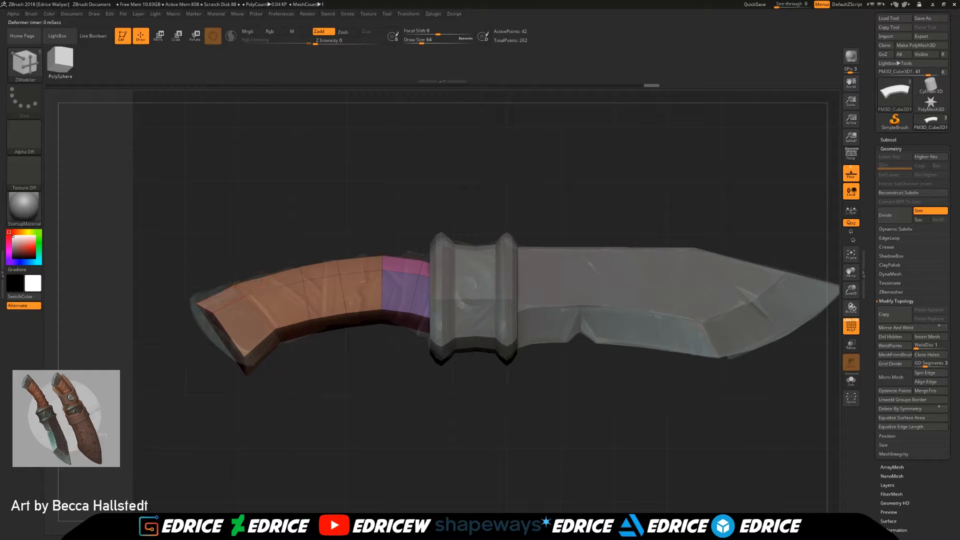
Step: Move the pommel-end corner points onto the reference outline and apply Mirror And Weld to the handle
drag(196, 304, 206, 306)
drag(245, 356, 251, 370)
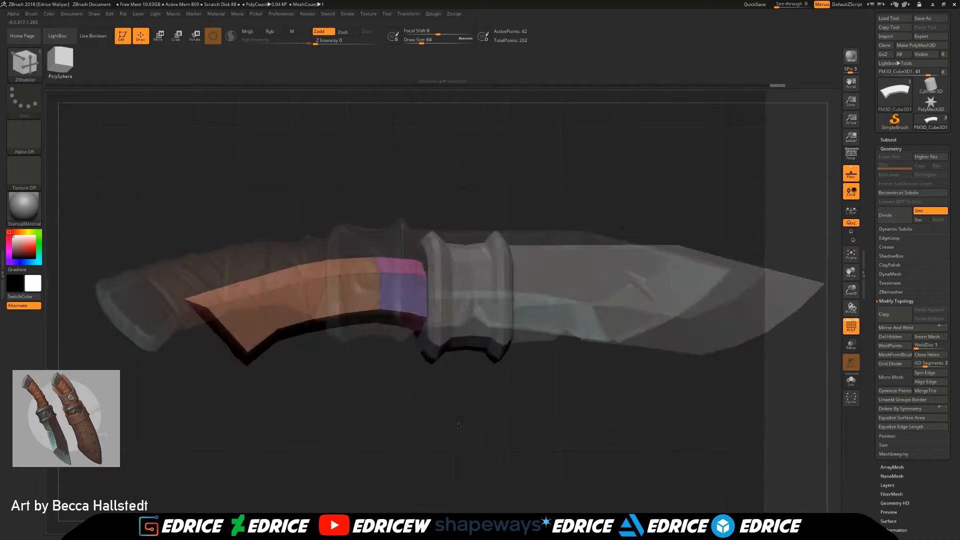
drag(458, 426, 469, 347)
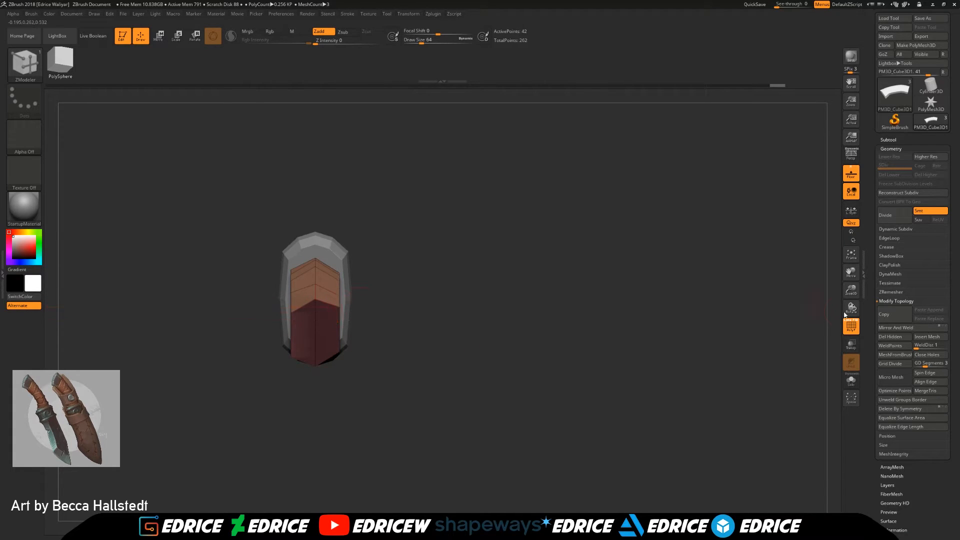
click(895, 328)
click(804, 347)
drag(657, 345, 400, 355)
drag(206, 383, 318, 384)
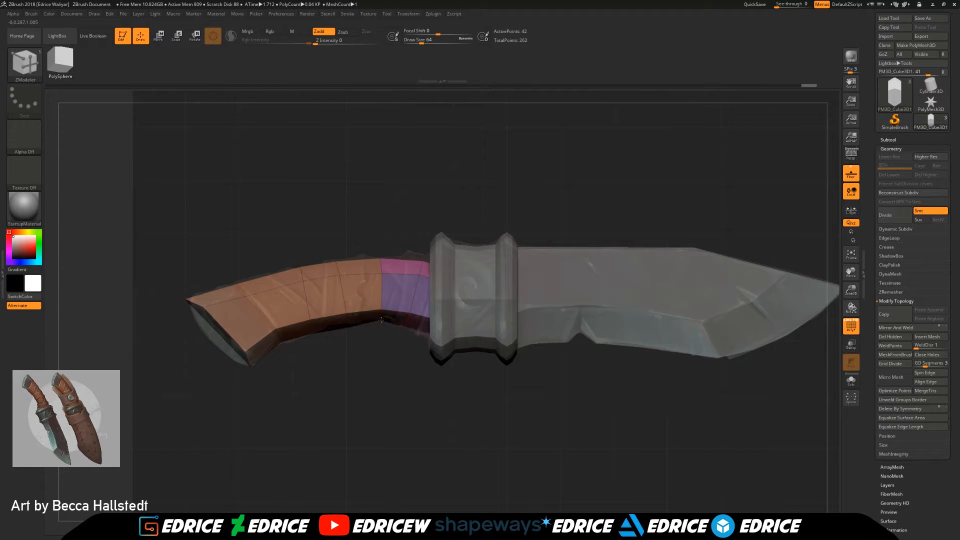
Step: Scale the handle narrower across its width with the gizmo and return to Draw mode
drag(403, 360, 458, 412)
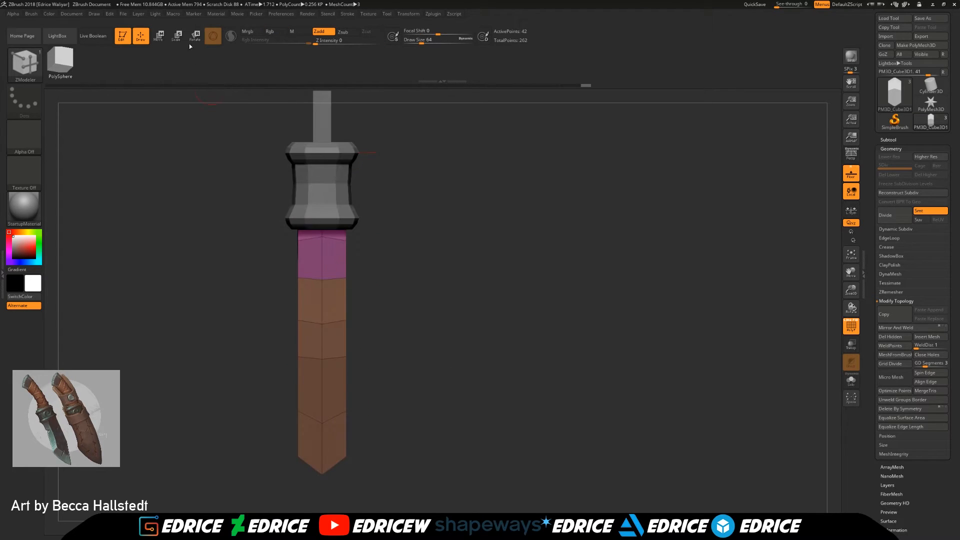
click(160, 39)
click(294, 274)
click(422, 273)
drag(346, 333, 326, 333)
drag(615, 440, 556, 371)
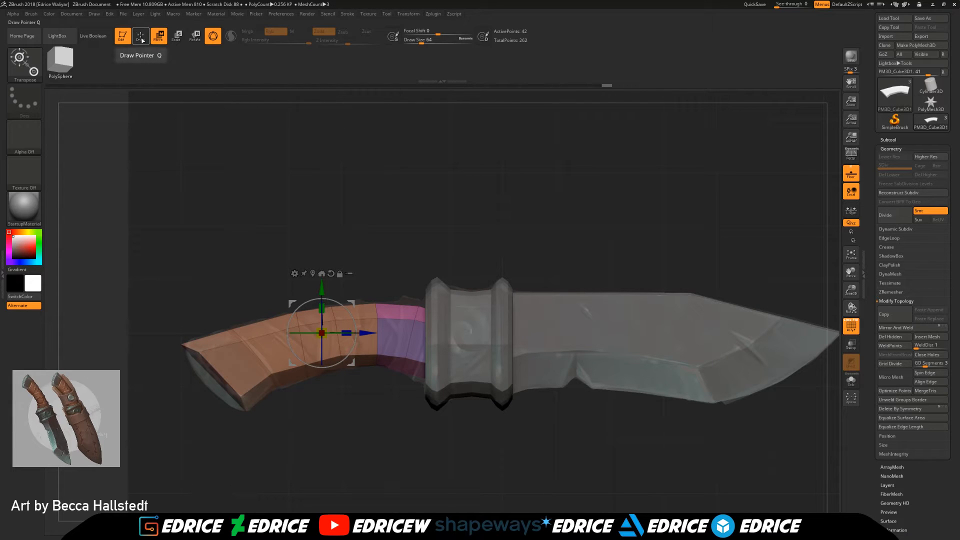
click(141, 37)
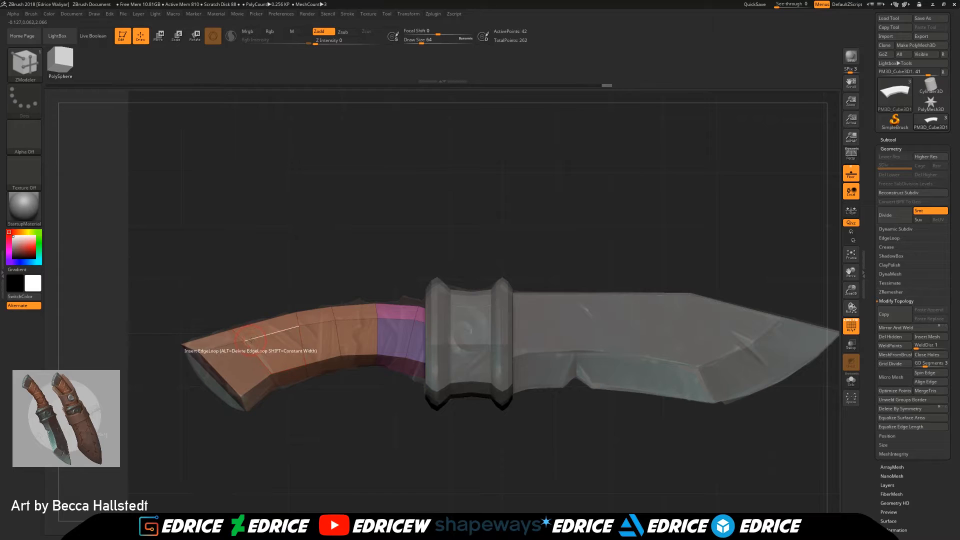
Step: Insert an edge loop near the handle's pommel end and use Scale EdgeLoop Complete to fit the handle's cross loops to the reference
click(250, 341)
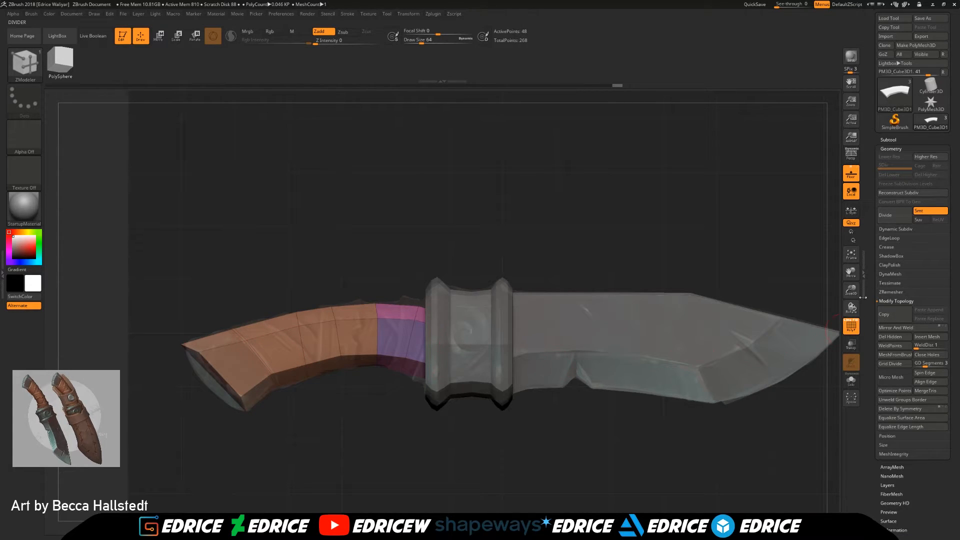
drag(851, 293, 895, 238)
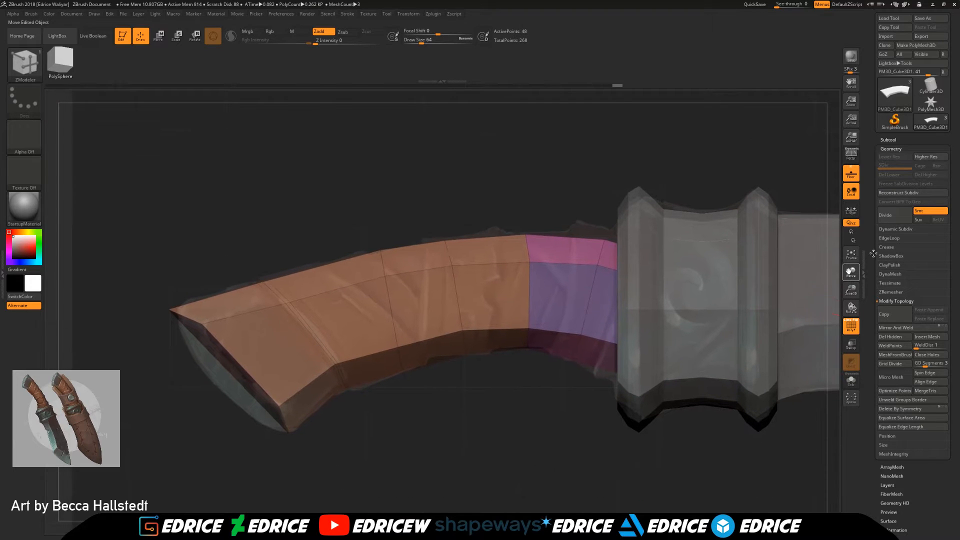
key(space)
click(311, 284)
drag(283, 295, 282, 292)
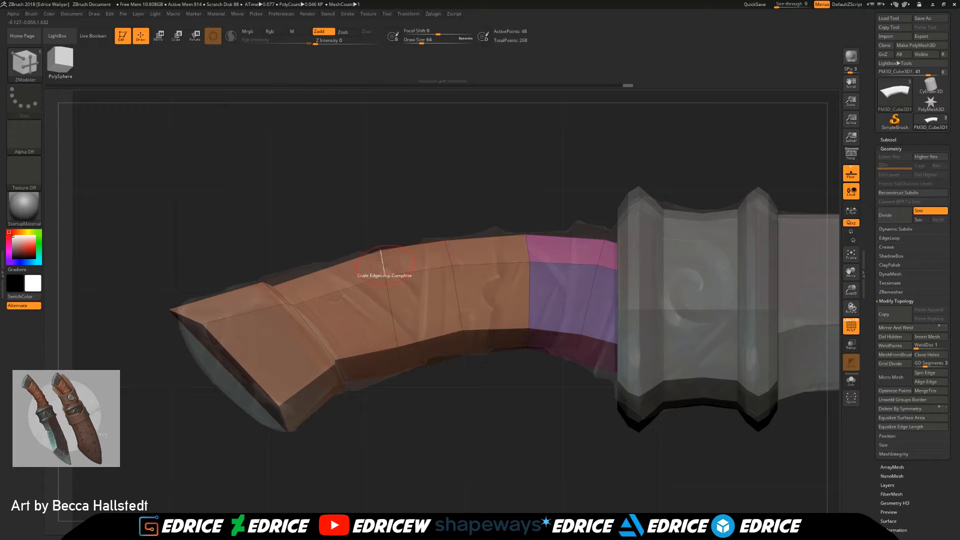
drag(451, 254, 447, 251)
drag(530, 286, 529, 285)
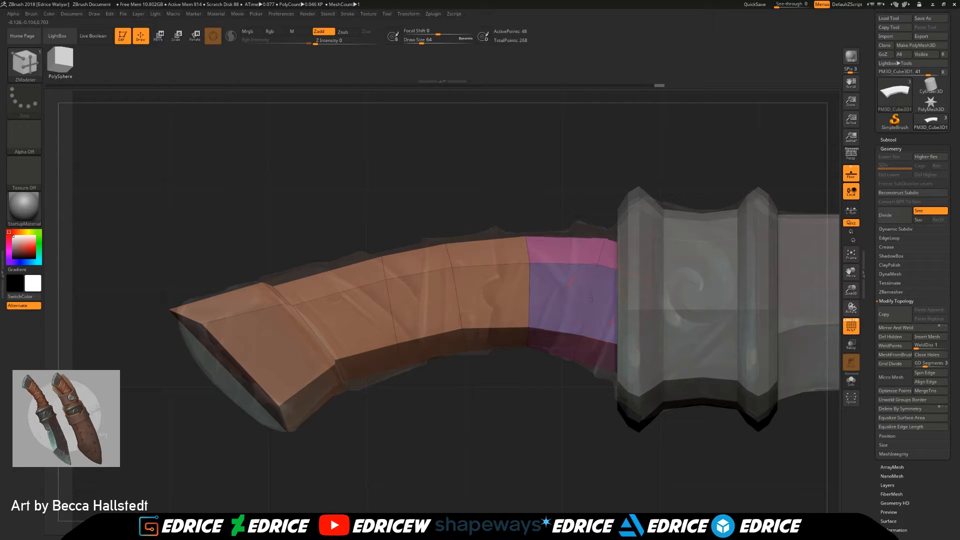
Step: Insert two more edge loops across the purple section of the handle next to the hilt guard
key(ctrl)
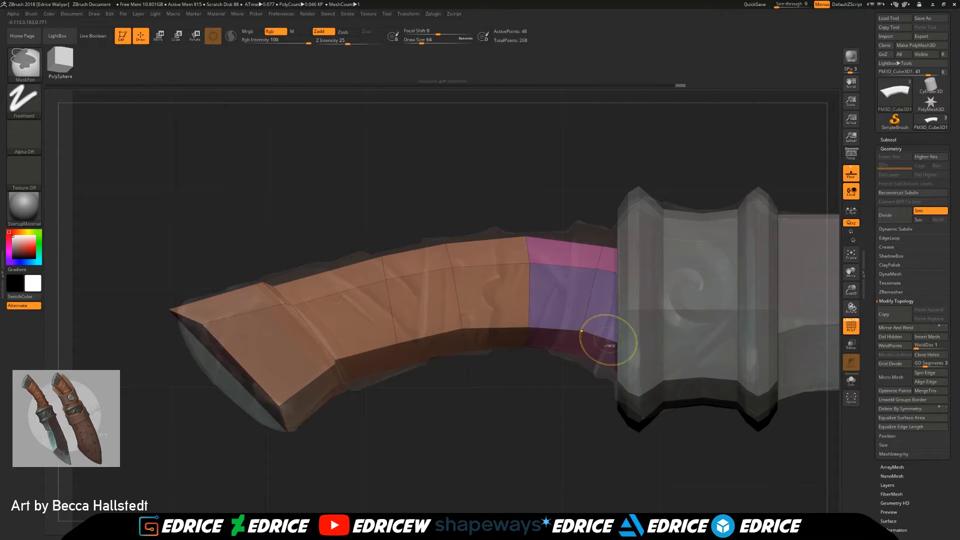
key(space)
click(600, 322)
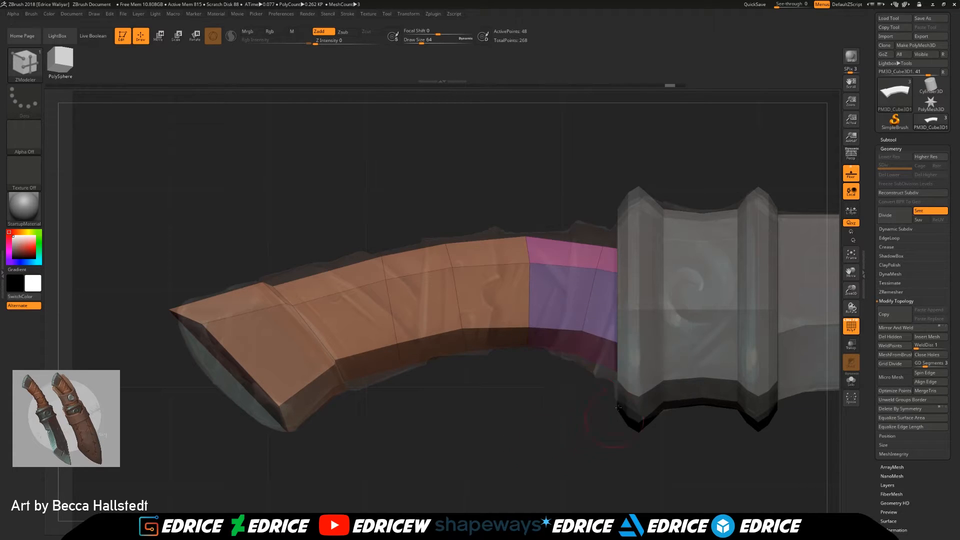
click(607, 338)
Step: Show only the handle subtool and scale up the complete edge loop near its guard end to form a flared collar
click(888, 139)
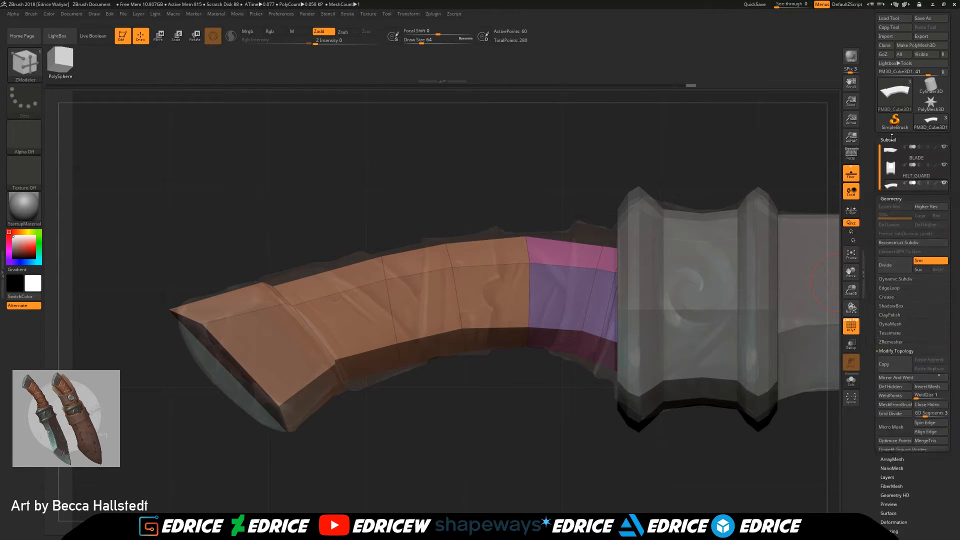
shift+click(944, 183)
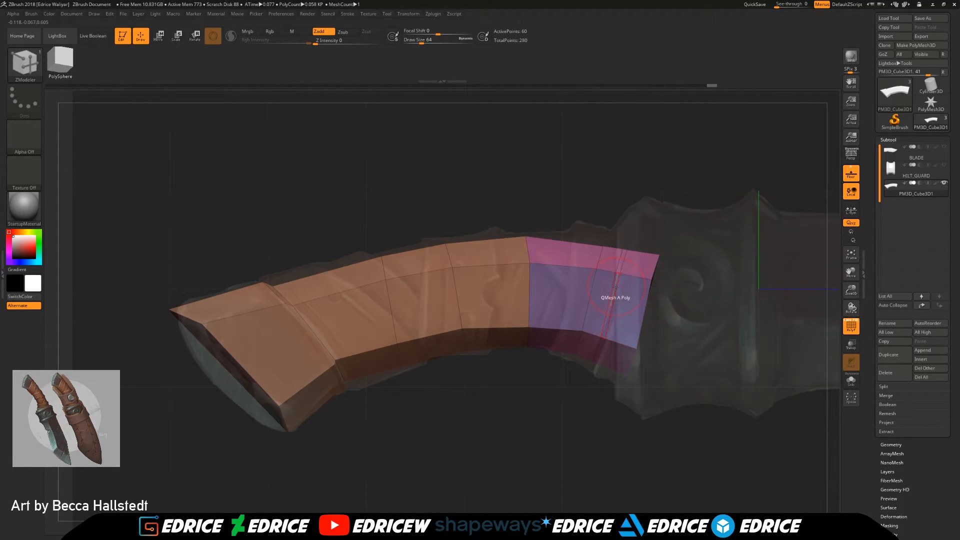
key(space)
click(665, 296)
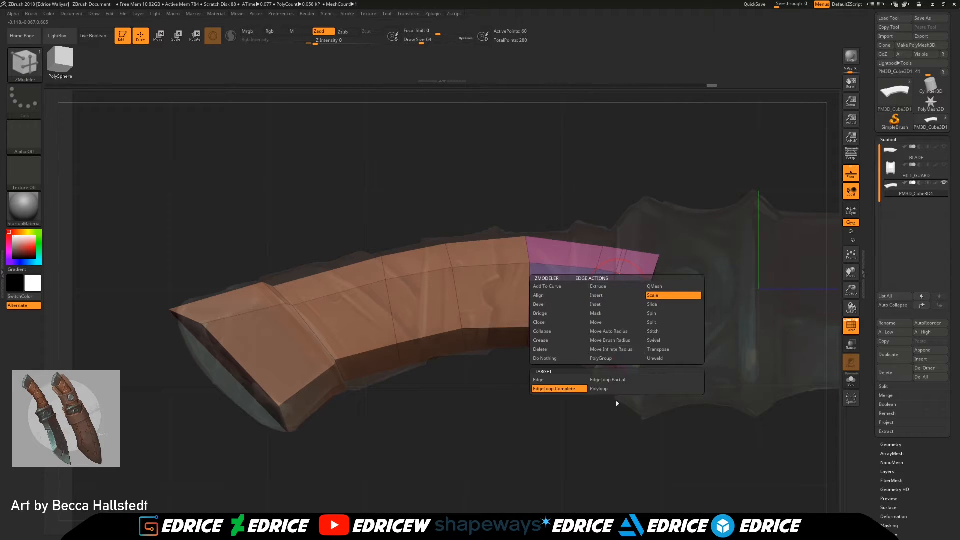
mouse_move(608, 332)
mouse_down()
mouse_move(614, 345)
mouse_move(642, 342)
mouse_move(623, 372)
mouse_move(700, 382)
mouse_move(678, 401)
mouse_up()
key(ctrl+z)
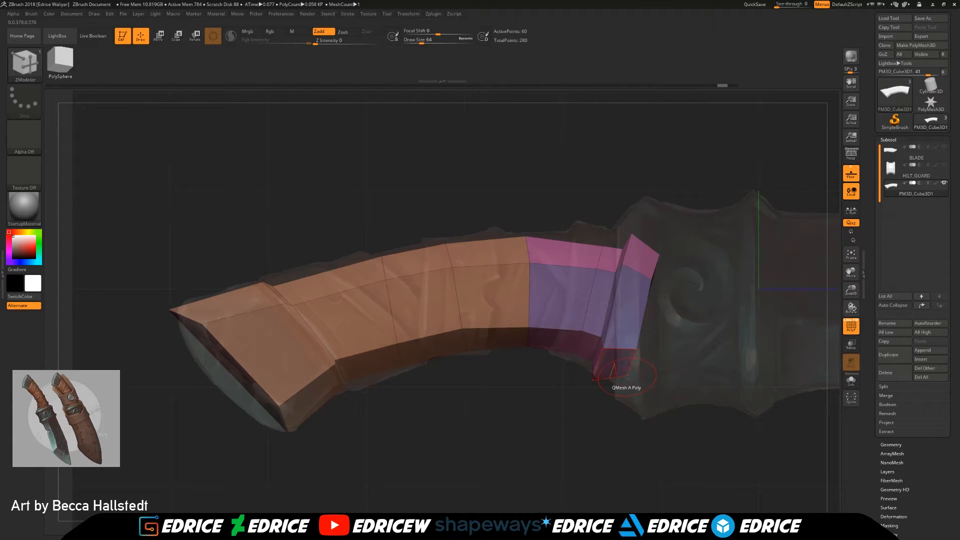
Step: Move the collar's lower and upper corner points to square up its side profile at the guard end
drag(685, 393, 651, 384)
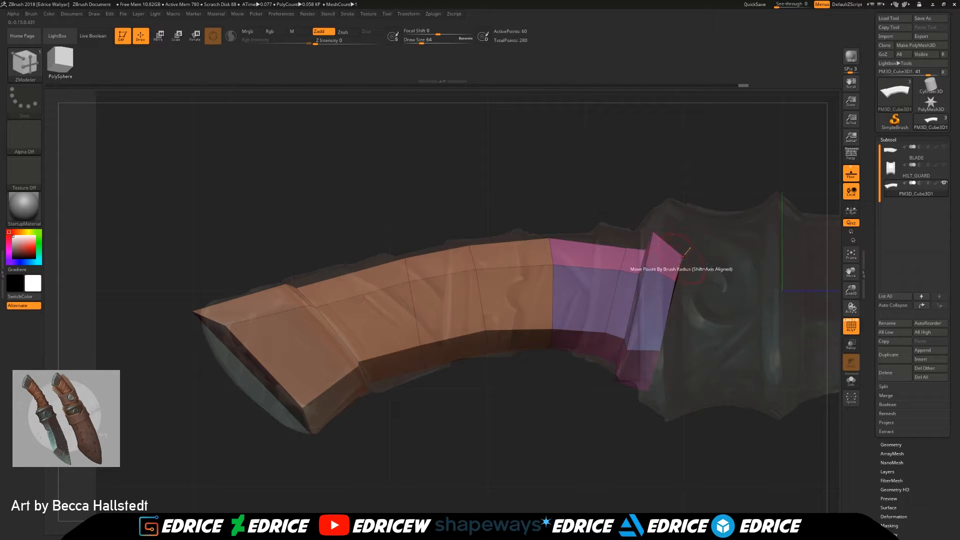
drag(654, 233, 683, 230)
Step: Move the side points of the handle's flared guard end to widen and even out its cross-section
drag(703, 291, 748, 294)
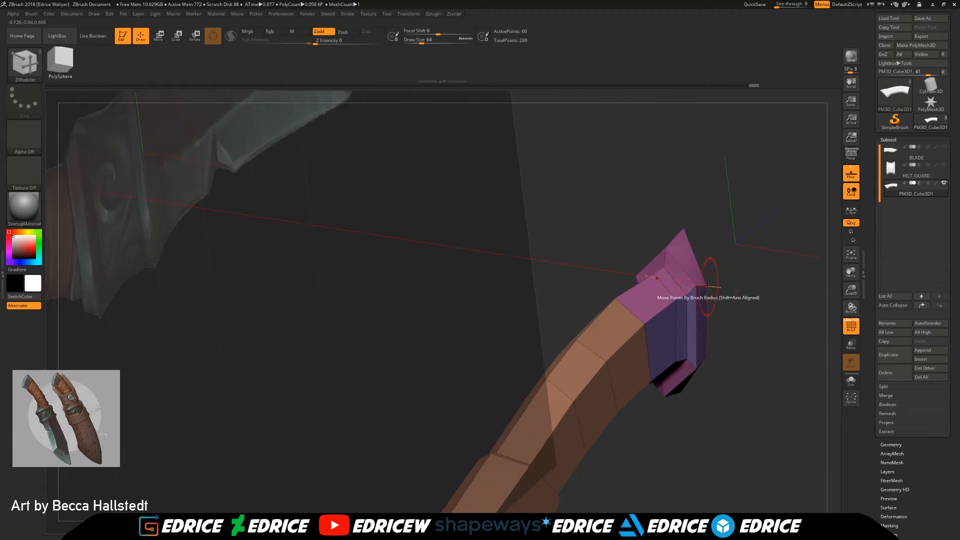
click(721, 279)
mouse_move(743, 307)
mouse_down()
mouse_move(768, 310)
mouse_move(746, 314)
mouse_up()
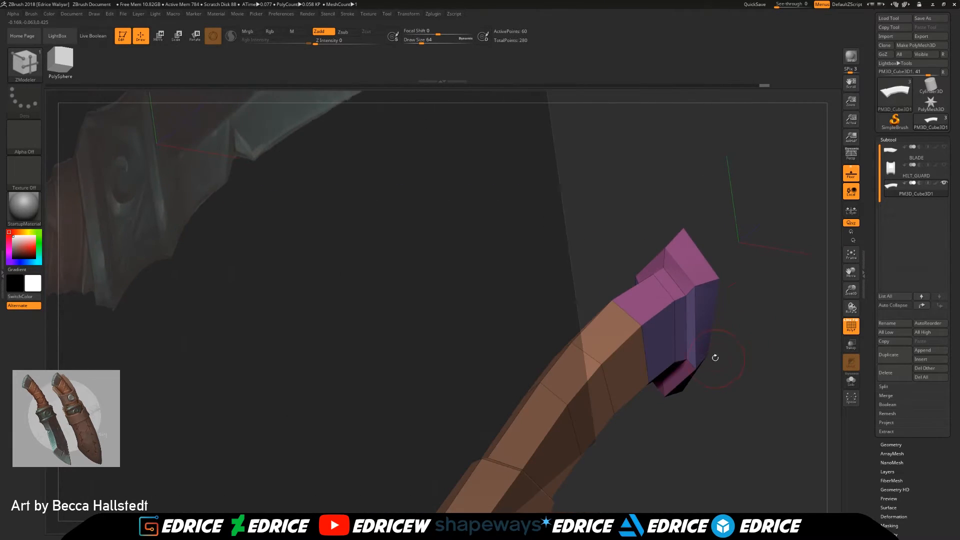
shift+drag(743, 380, 696, 357)
drag(699, 279, 693, 280)
drag(697, 355, 687, 353)
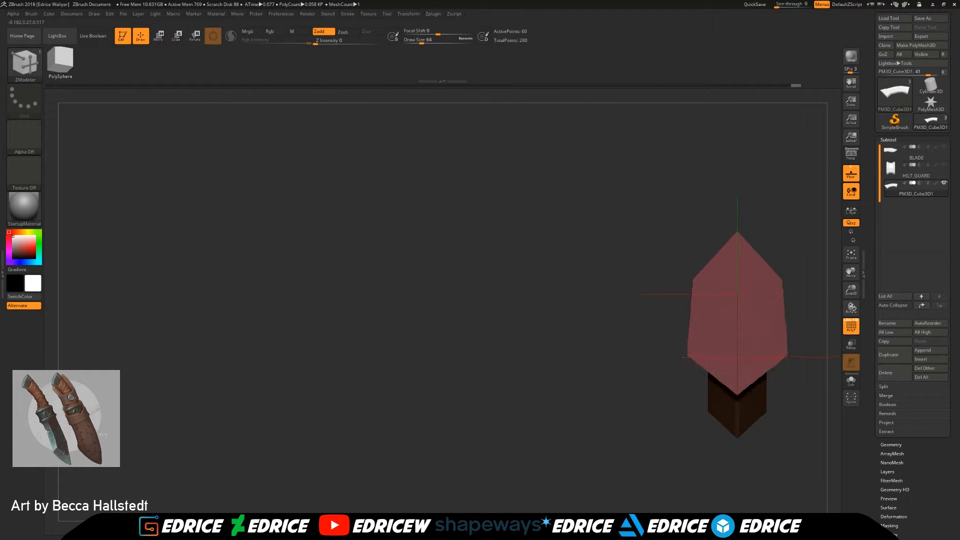
drag(693, 282, 686, 283)
drag(650, 313, 750, 314)
drag(683, 270, 692, 271)
drag(686, 358, 695, 358)
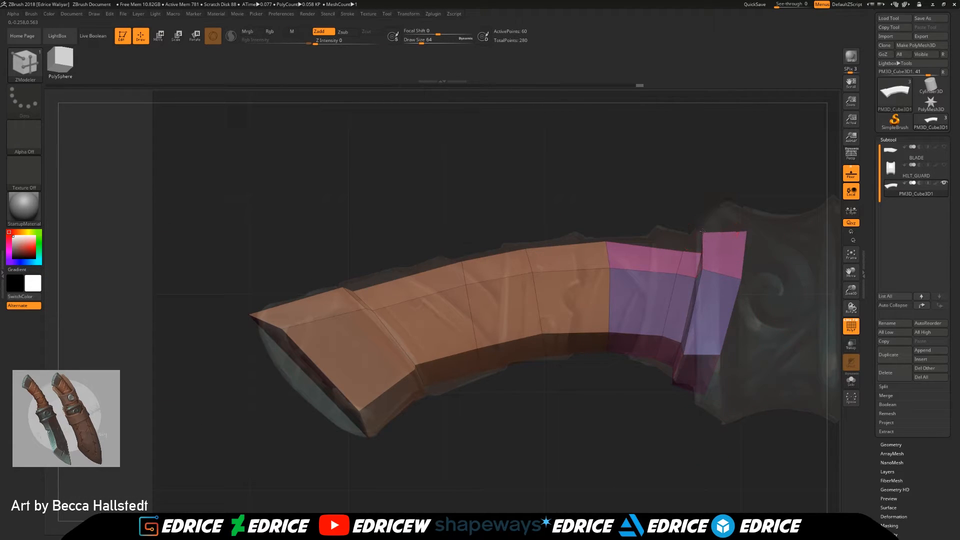
Step: Show the HILT_GUARD subtool again and turn on transparency to see the handle through it
click(944, 165)
drag(674, 419, 866, 216)
click(853, 349)
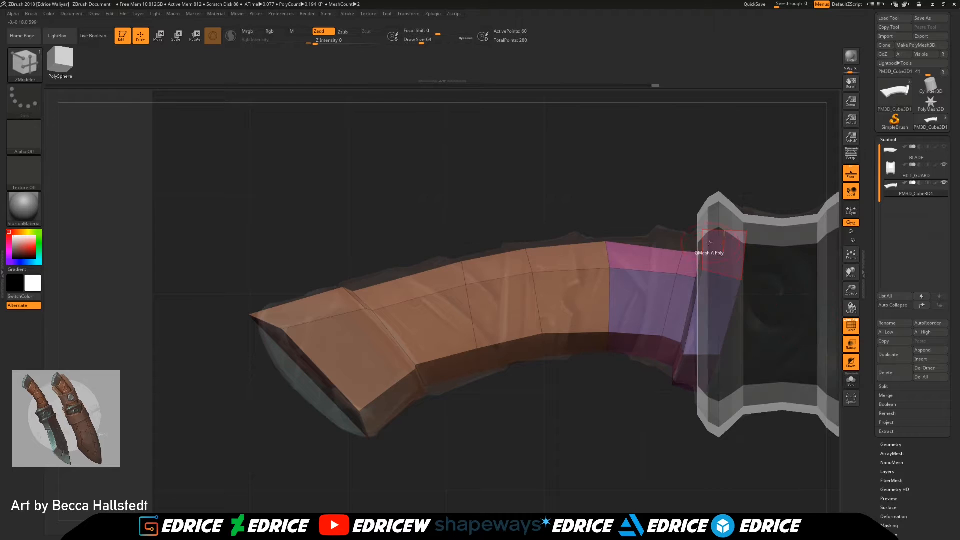
Step: Move the neck points behind the handle's collar back toward the pommel, along the edge of the hilt guard
drag(699, 252, 694, 250)
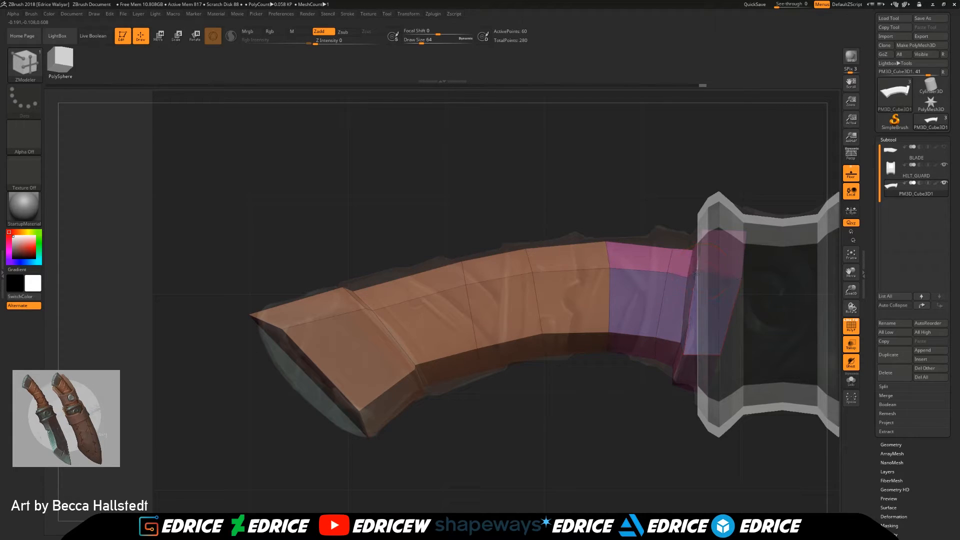
drag(681, 343, 678, 345)
drag(650, 412, 672, 400)
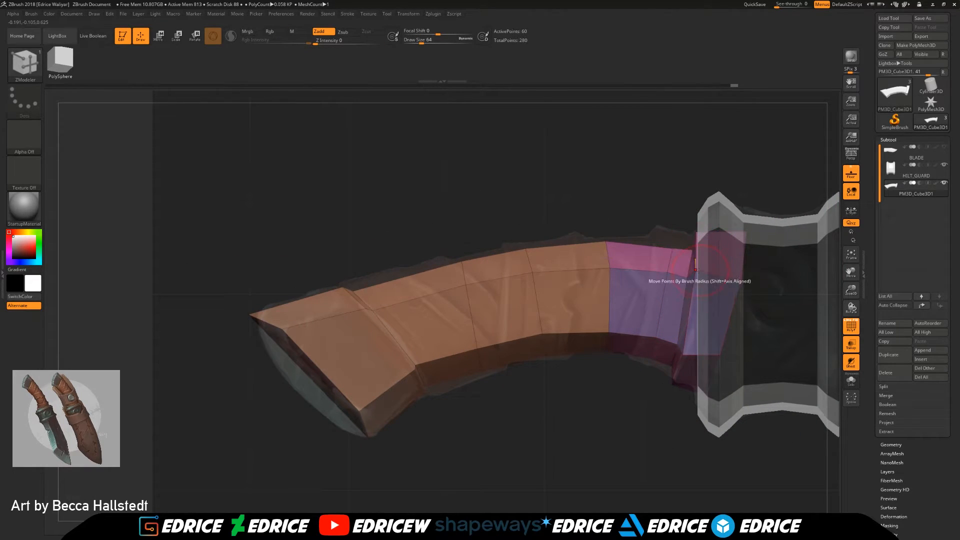
Step: Insert an edge loop around the handle's flared collar, close to its pommel-side edge, and set the edge action back to Scale
drag(644, 387, 673, 418)
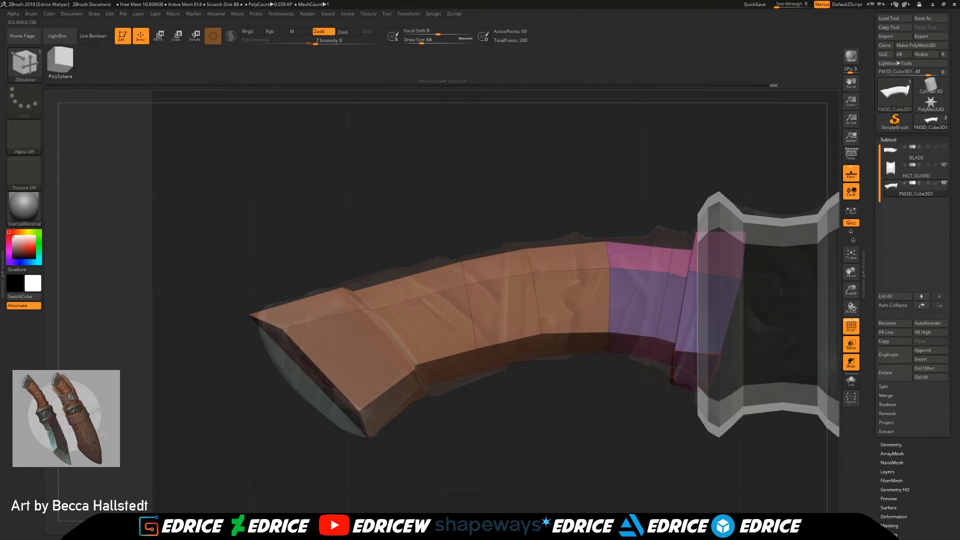
drag(668, 430, 721, 452)
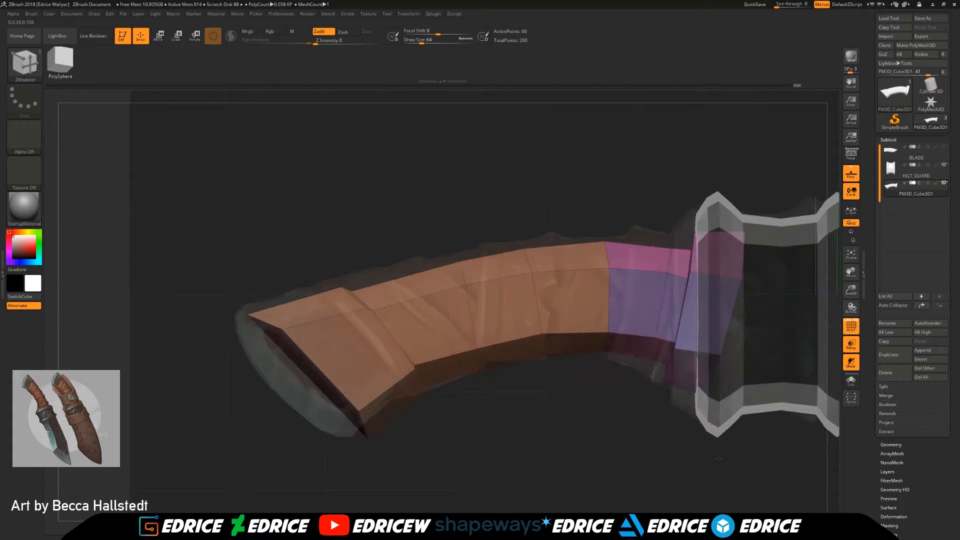
drag(691, 274, 779, 340)
alt+drag(716, 328, 703, 373)
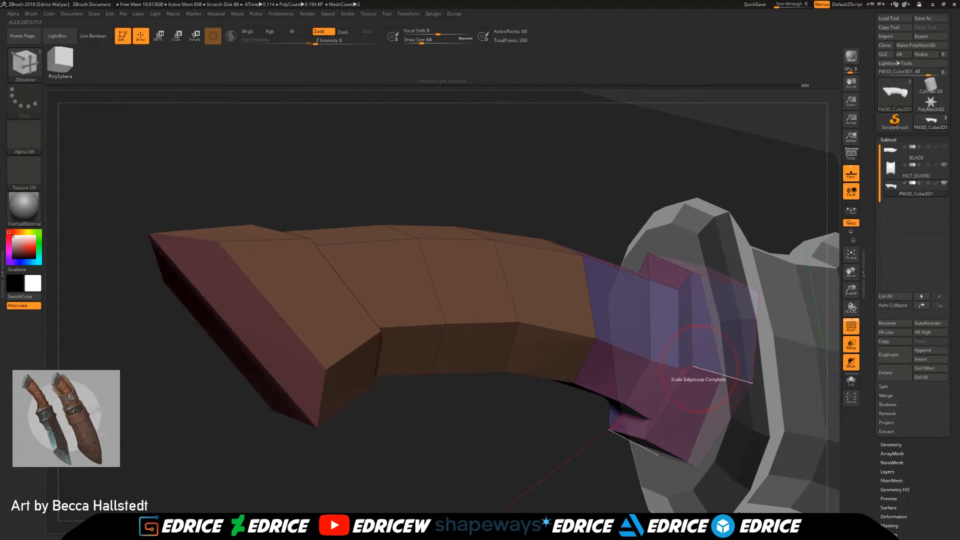
key(space)
click(696, 323)
click(699, 370)
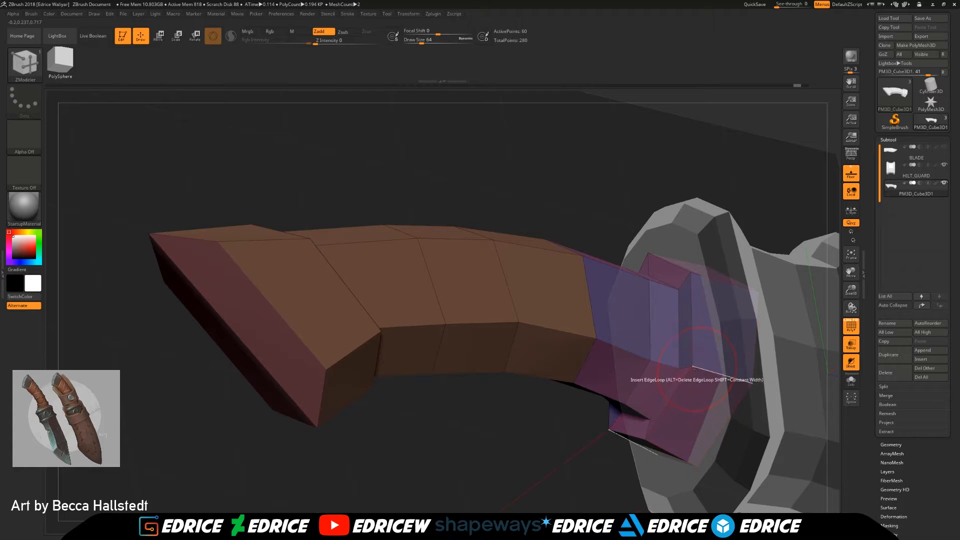
key(space)
click(734, 325)
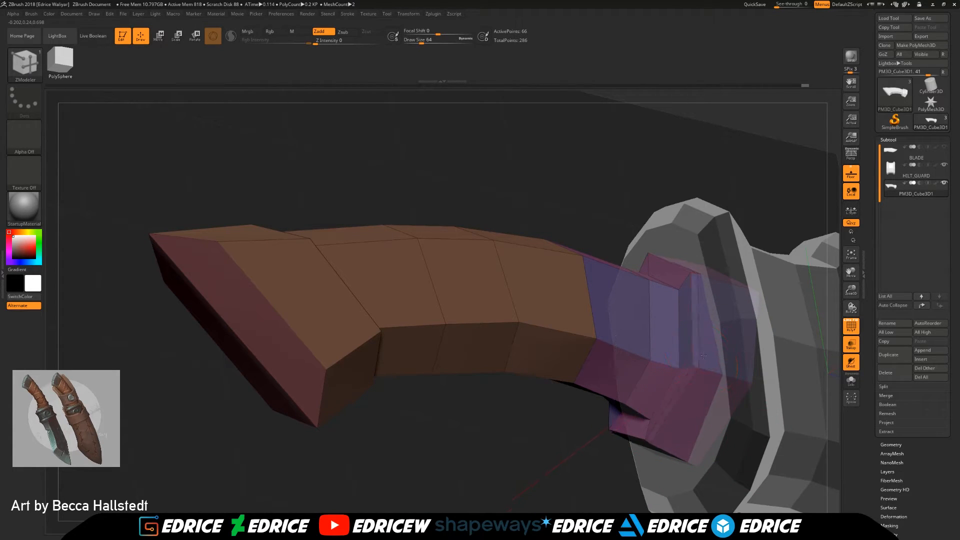
Step: Insert a single lengthwise edge loop along the handle's sides and switch the edge action back to Scale
right_drag(719, 360, 708, 405)
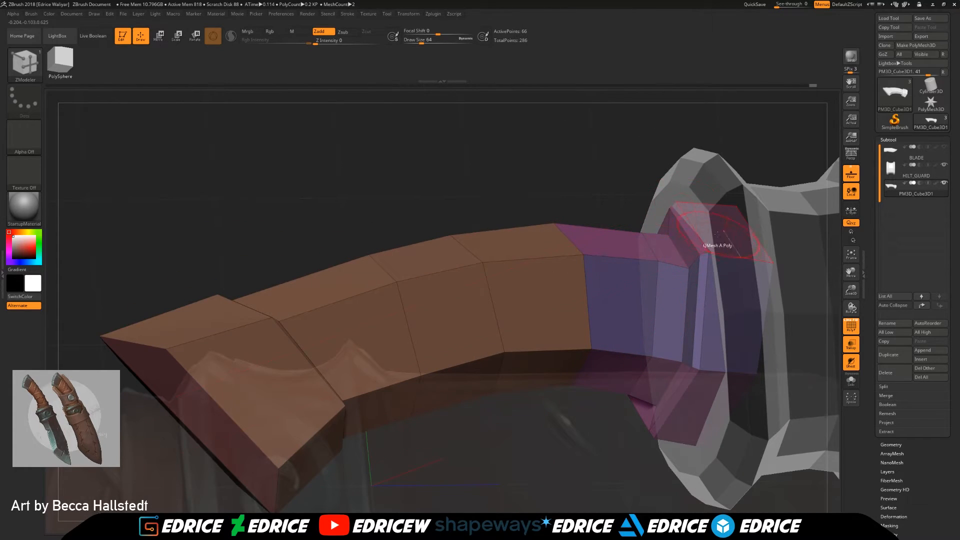
right_drag(720, 253, 570, 176)
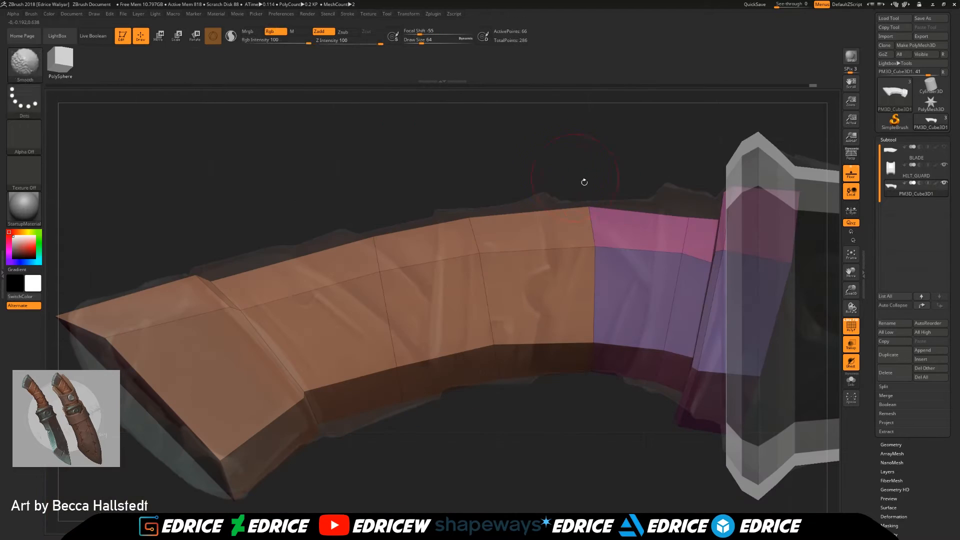
drag(855, 299, 830, 273)
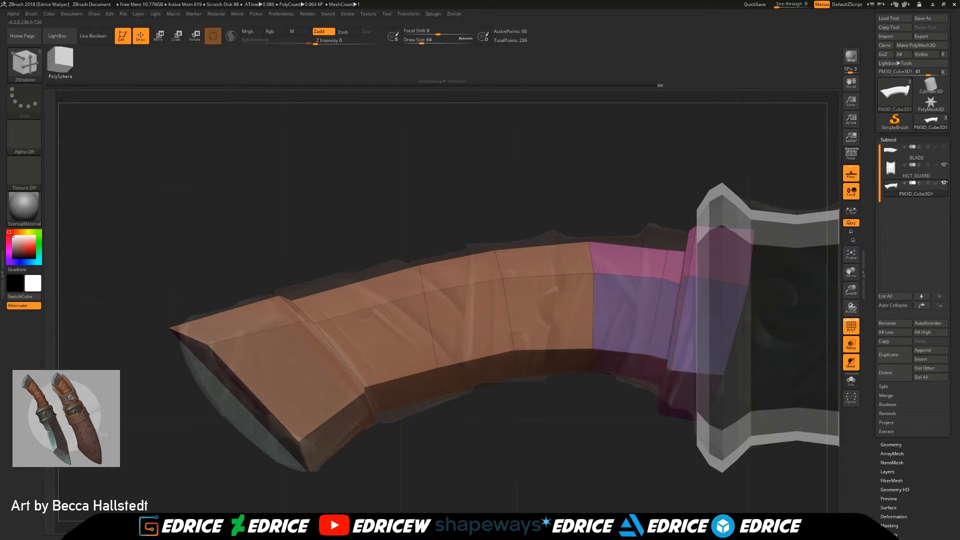
right_drag(661, 373, 726, 295)
key(space)
click(310, 321)
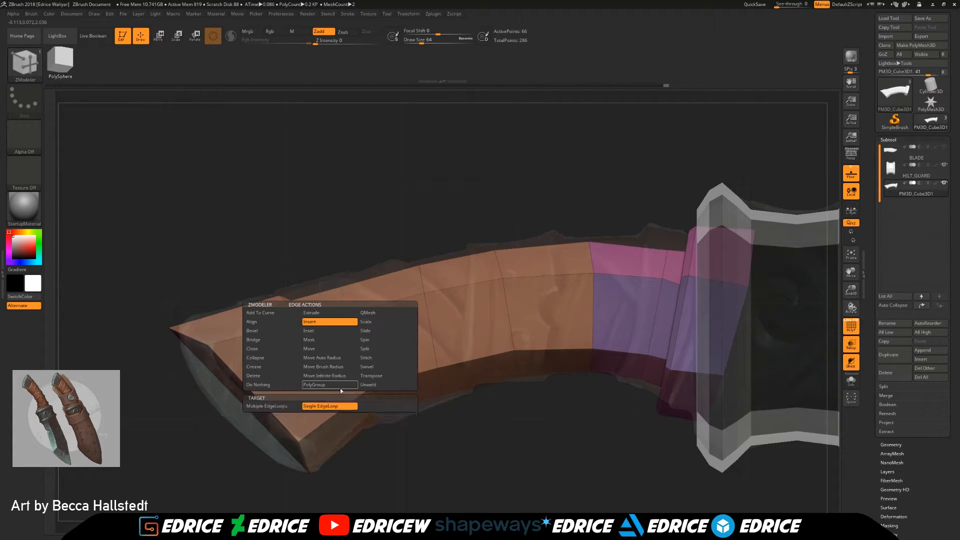
right_drag(460, 428, 500, 375)
key(space)
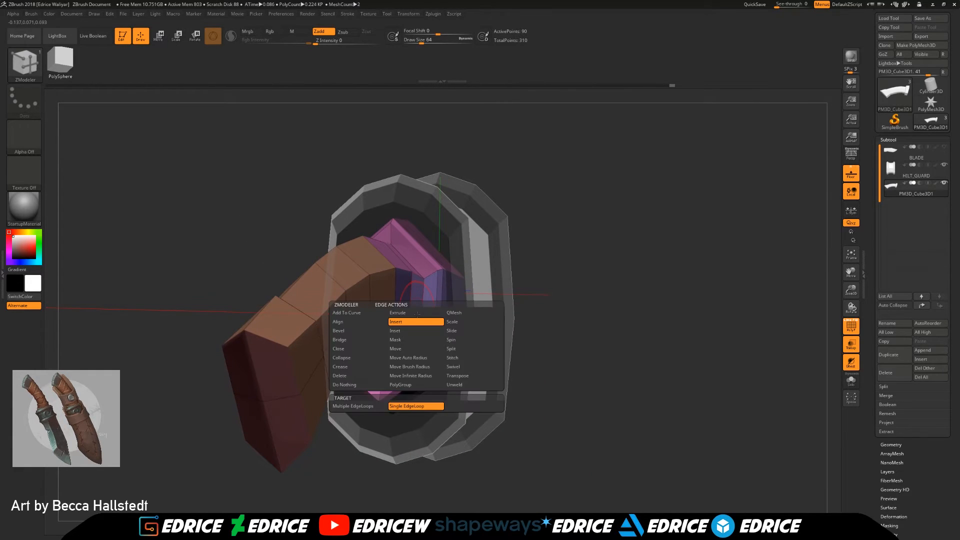
click(460, 322)
drag(417, 311, 425, 320)
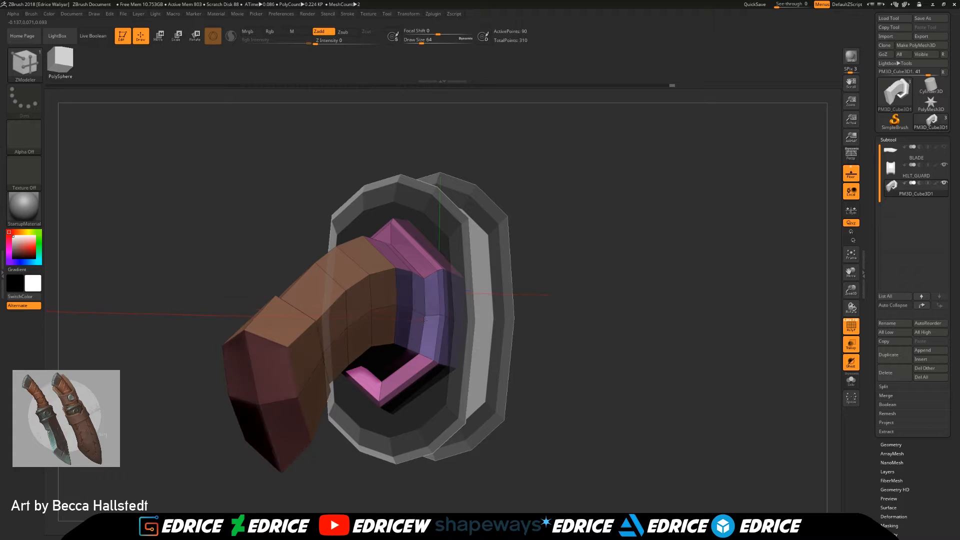
Step: Move the middle side points of the handle along the lengthwise loop to round out its cross-section
drag(545, 329, 613, 385)
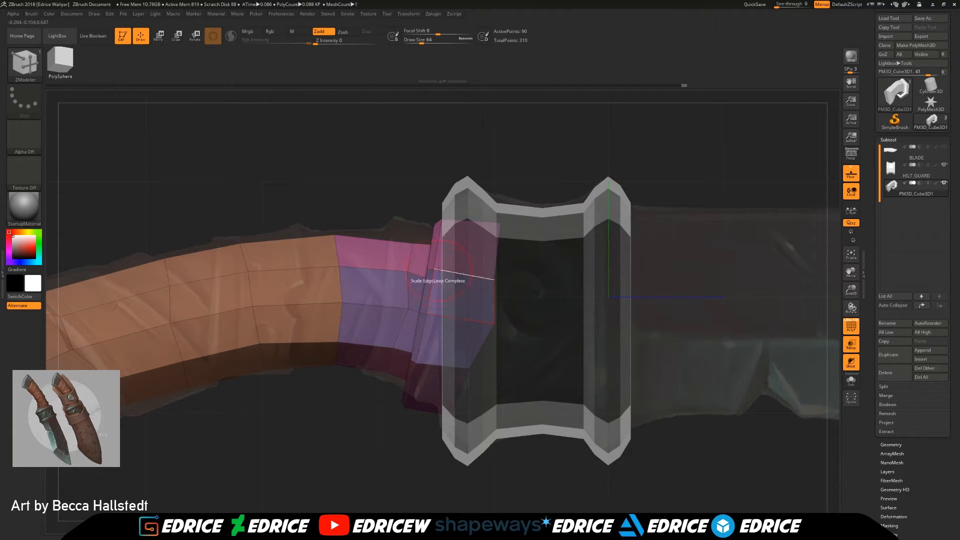
drag(385, 444, 430, 350)
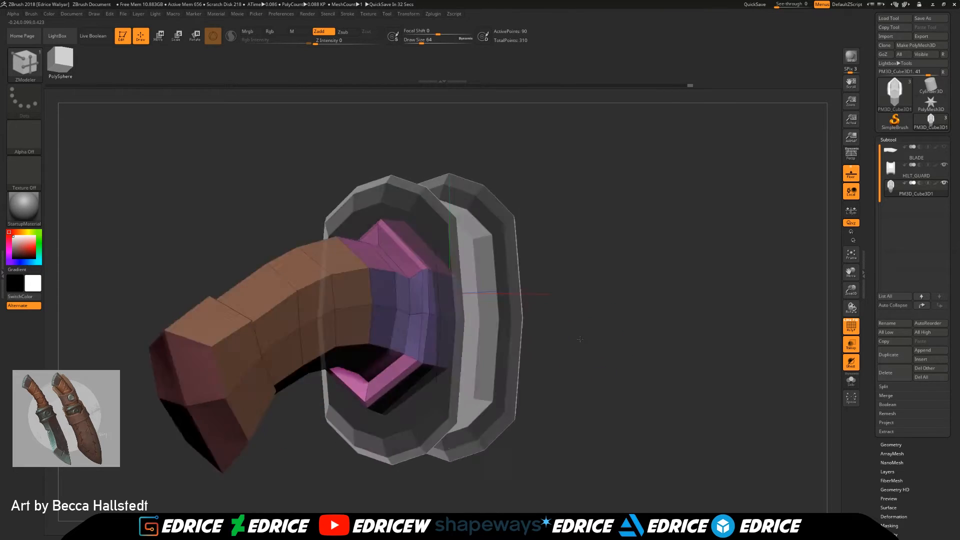
drag(500, 320, 731, 320)
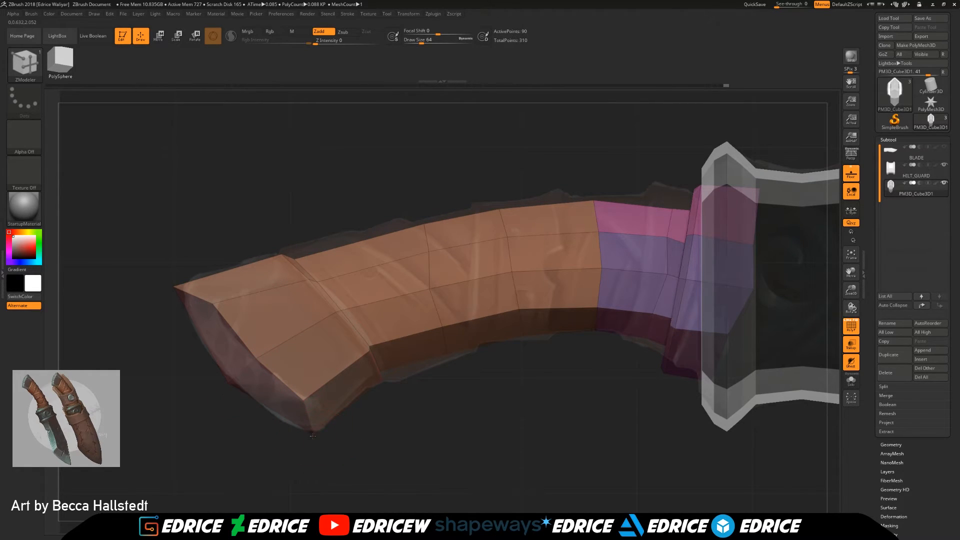
drag(391, 446, 420, 445)
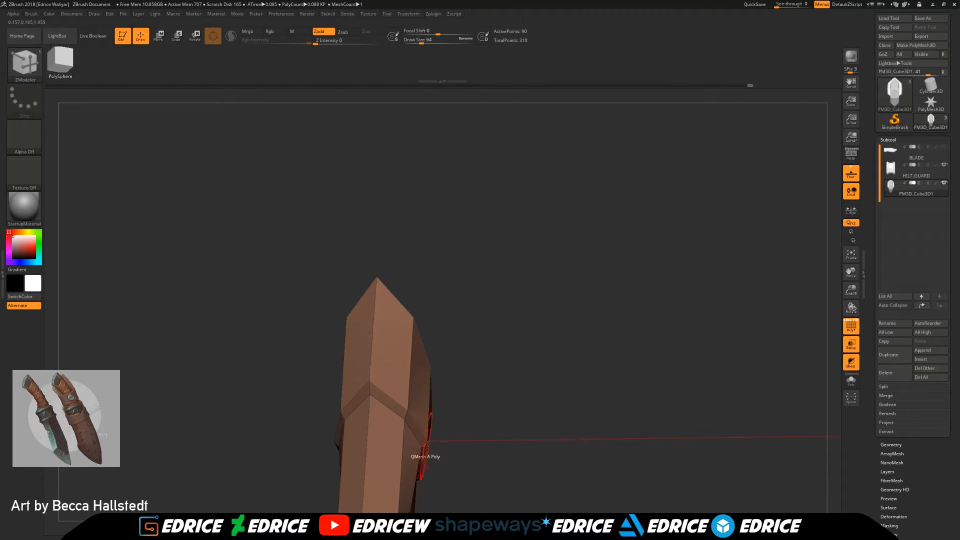
Step: Move the side points of the pommel section outward so it is wider than the grip
mouse_move(457, 449)
mouse_down()
mouse_move(473, 442)
mouse_move(455, 435)
mouse_up()
key(w)
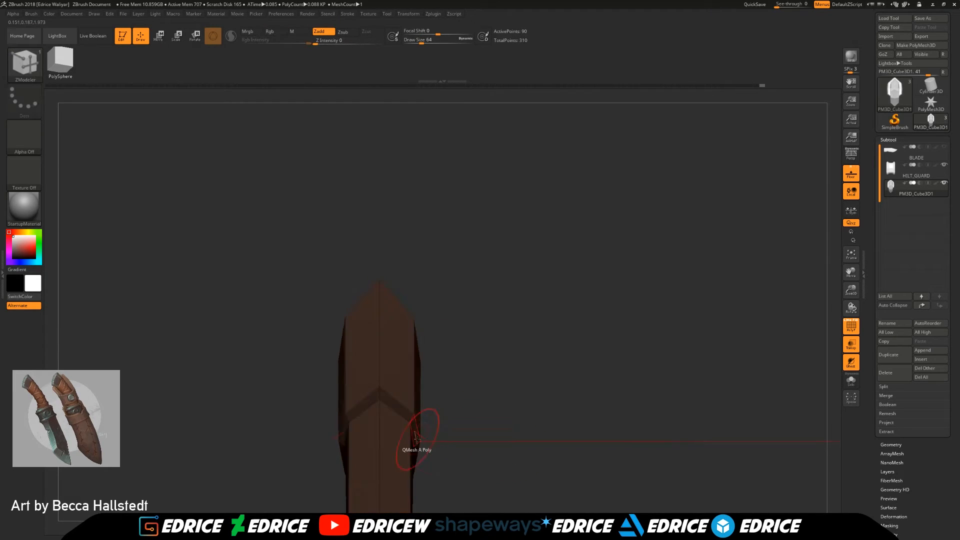
drag(853, 294, 852, 274)
drag(852, 272, 826, 45)
drag(329, 326, 321, 325)
drag(440, 295, 560, 277)
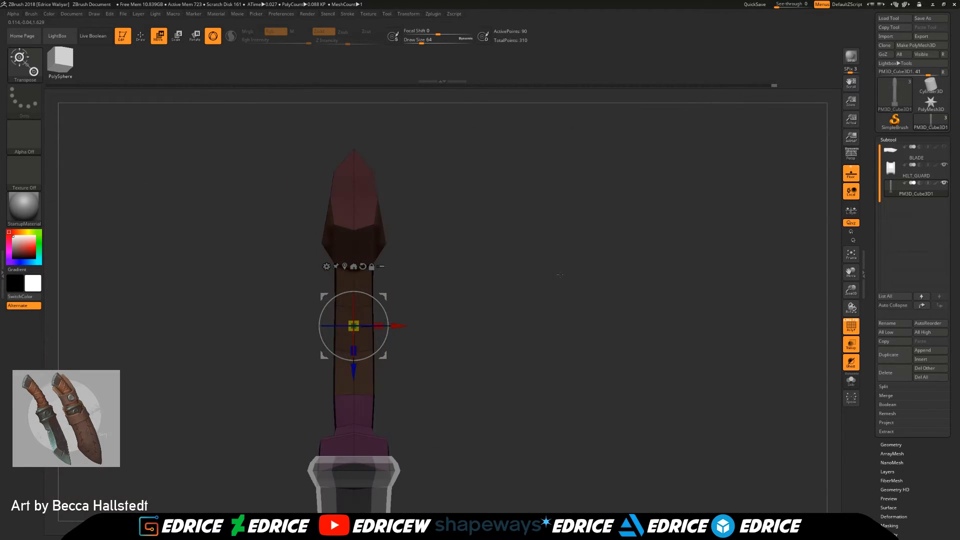
click(140, 36)
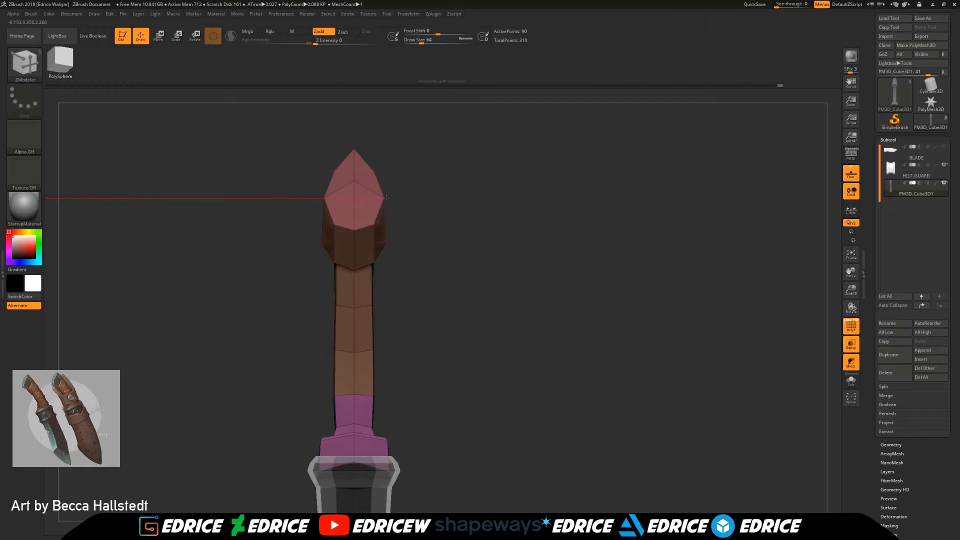
drag(452, 221, 611, 314)
mouse_move(670, 340)
mouse_down()
mouse_move(782, 285)
mouse_move(679, 325)
mouse_up()
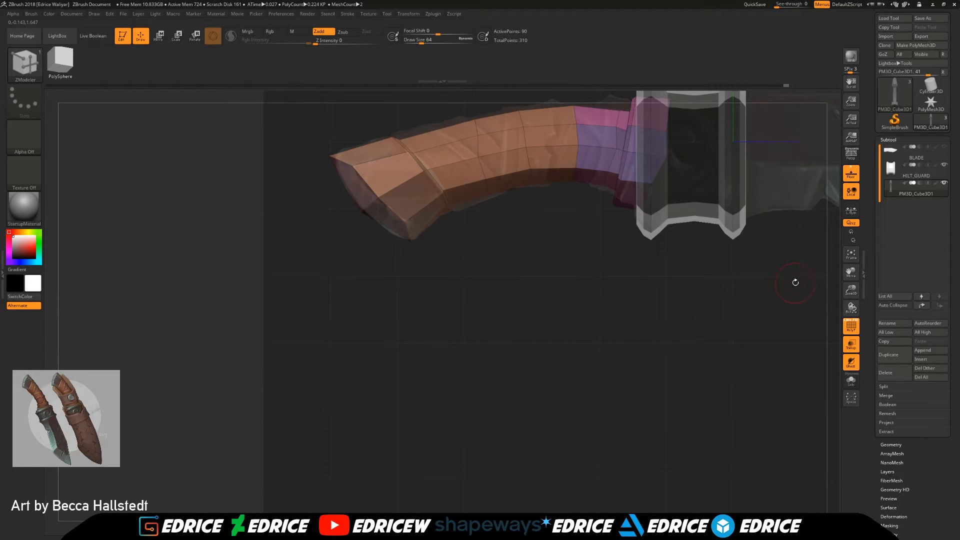
drag(851, 290, 849, 325)
drag(851, 273, 827, 342)
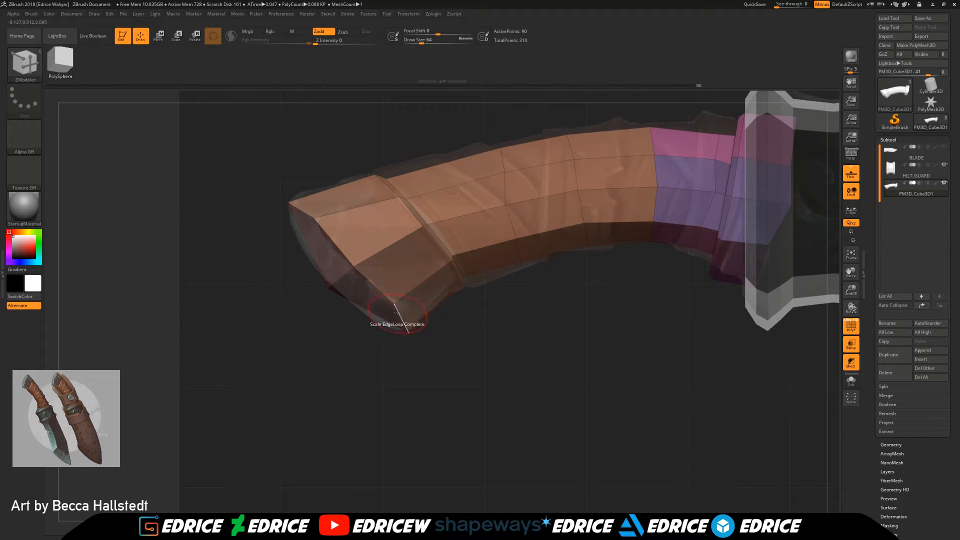
Step: Inset the pommel's end faces using the Inset polygon action with Inset Region and the Polygroup All target
drag(402, 340, 516, 260)
key(space)
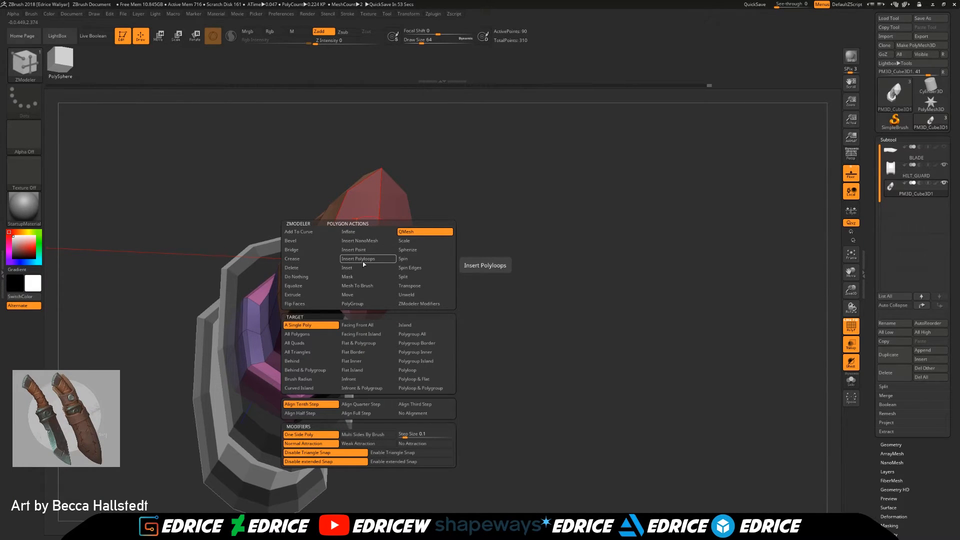
click(359, 270)
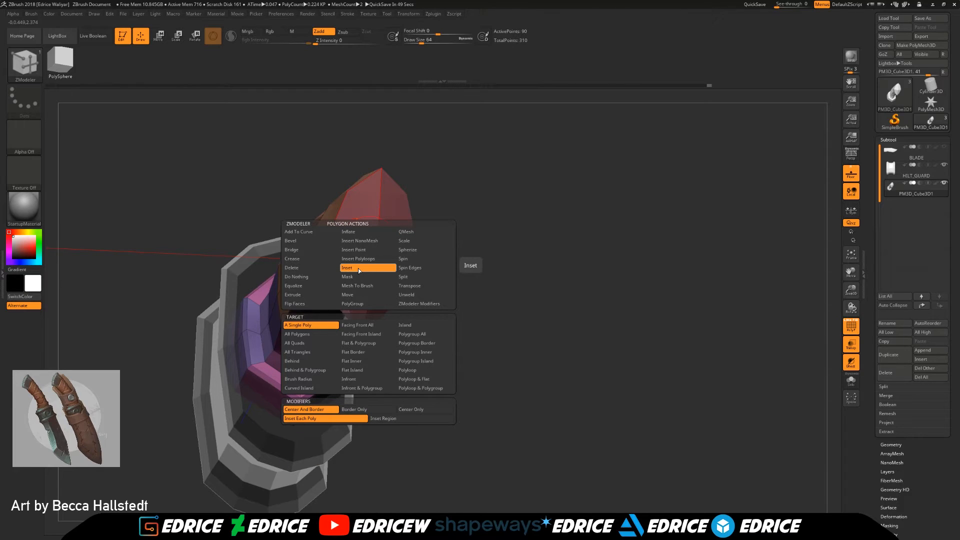
click(388, 420)
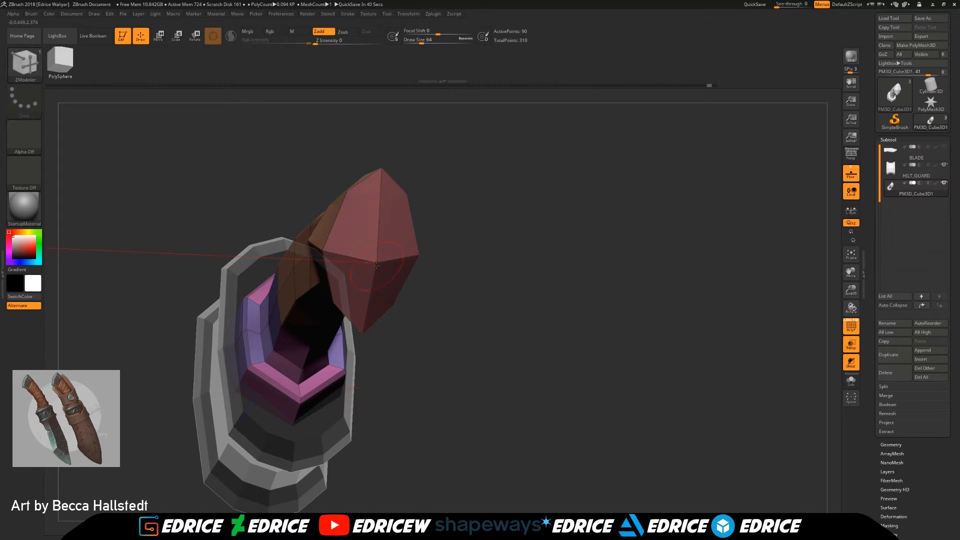
key(space)
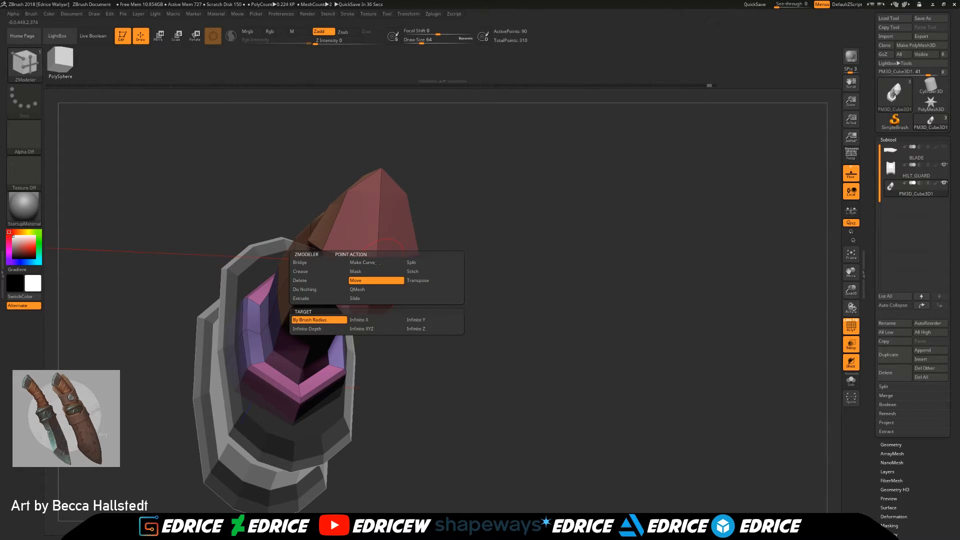
key(space)
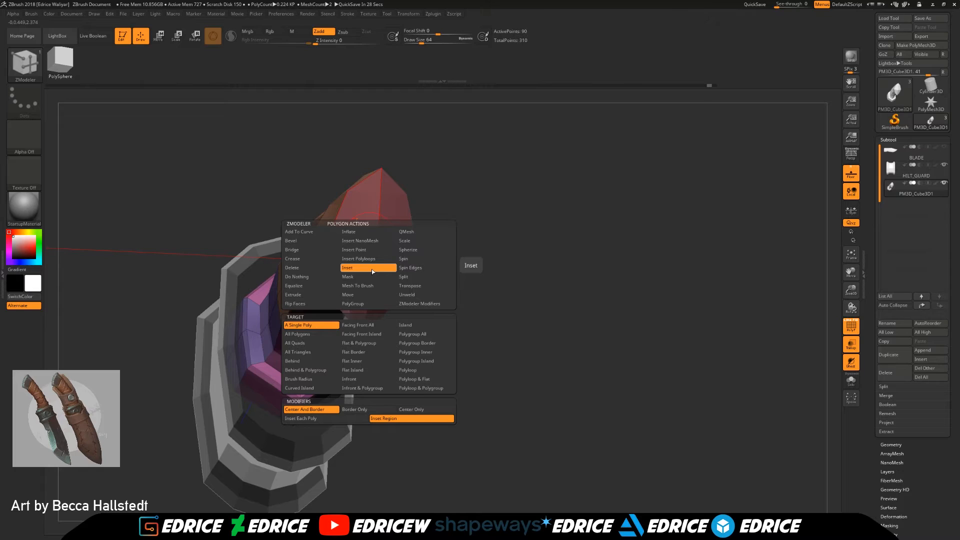
click(433, 334)
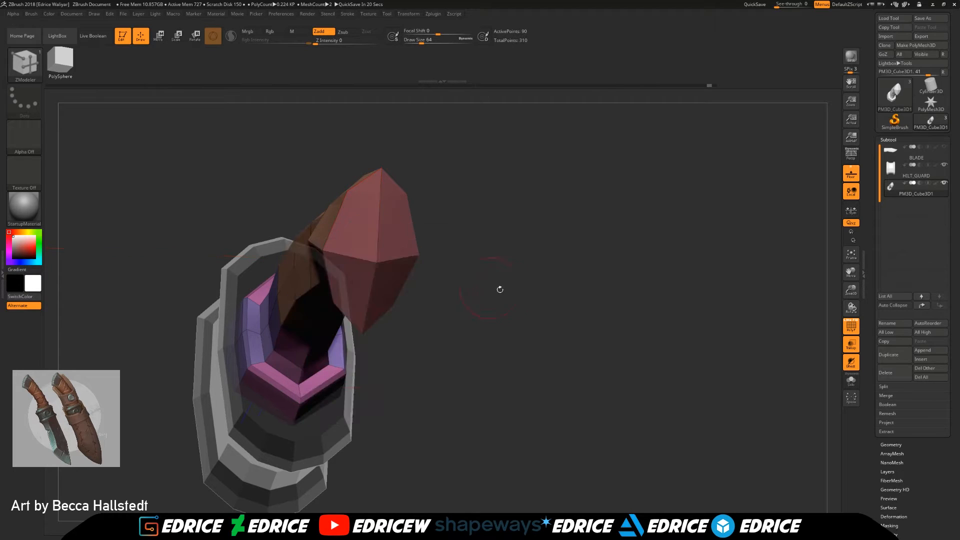
drag(356, 237, 468, 216)
click(160, 37)
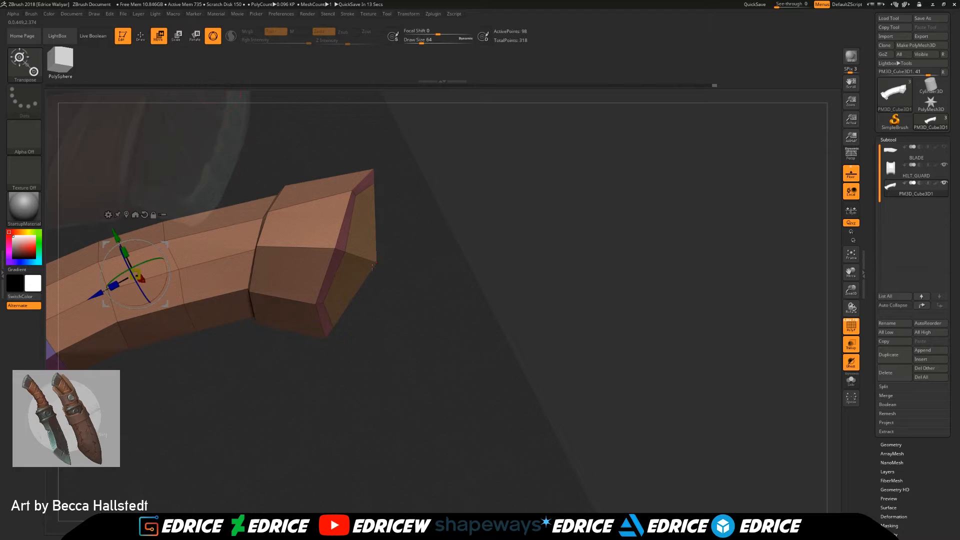
click(140, 38)
Step: Insert a single edge loop around the middle of the pommel section and set the edge action back to Scale
drag(440, 280, 754, 308)
mouse_move(855, 275)
mouse_down()
mouse_move(925, 271)
mouse_move(959, 243)
mouse_up()
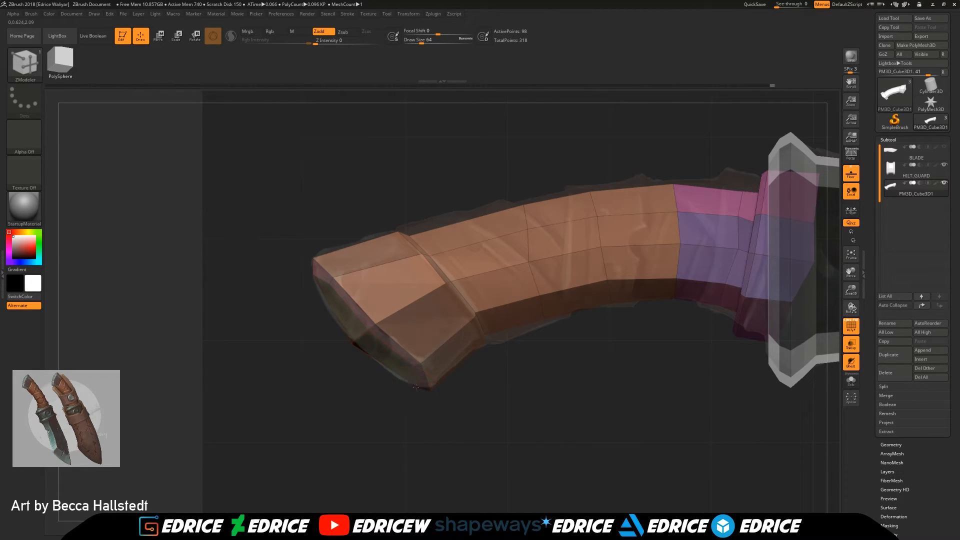
drag(523, 381, 405, 313)
key(space)
click(385, 320)
shift+drag(411, 471, 380, 445)
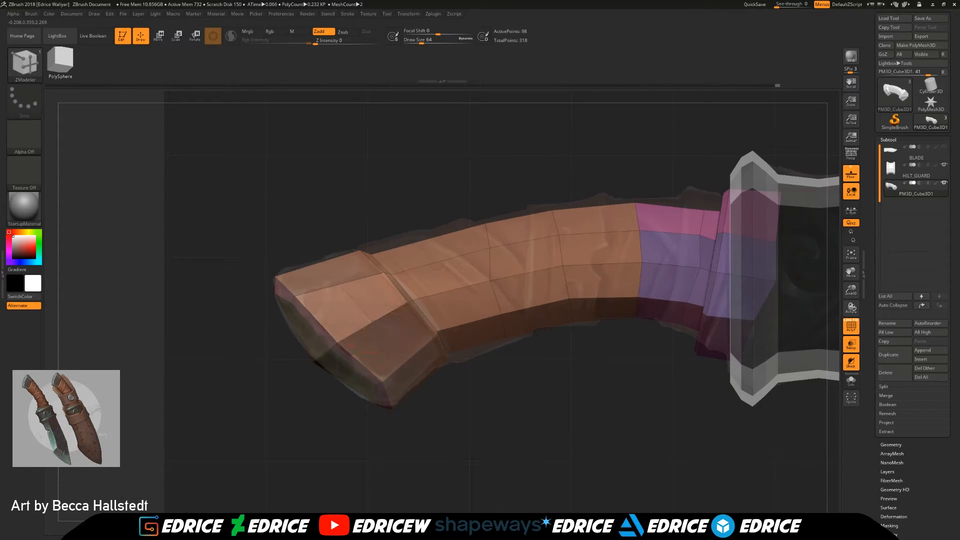
key(space)
click(401, 320)
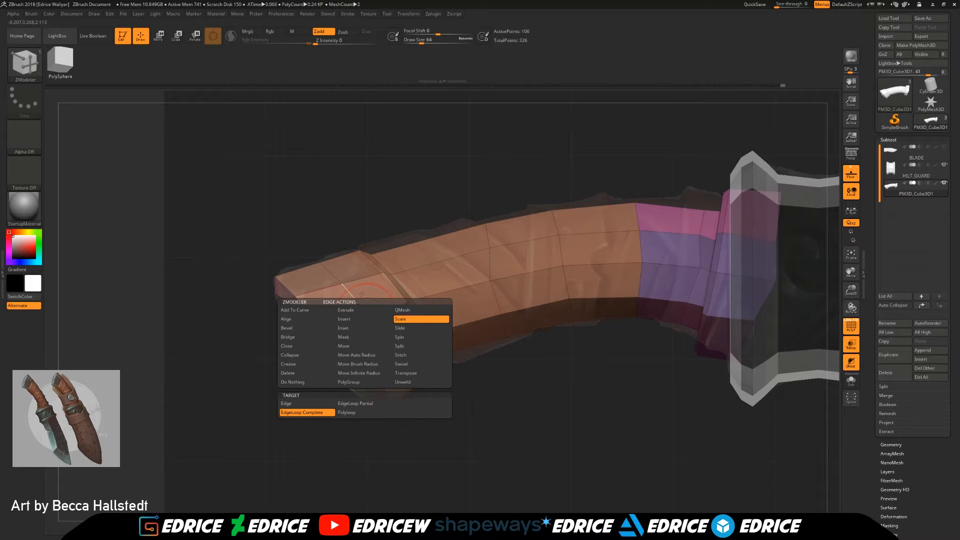
drag(359, 305, 361, 307)
Step: Adjust the points of the pommel's middle edge loop to round out its shape
mouse_move(465, 401)
mouse_down()
mouse_move(503, 385)
mouse_move(450, 393)
mouse_up()
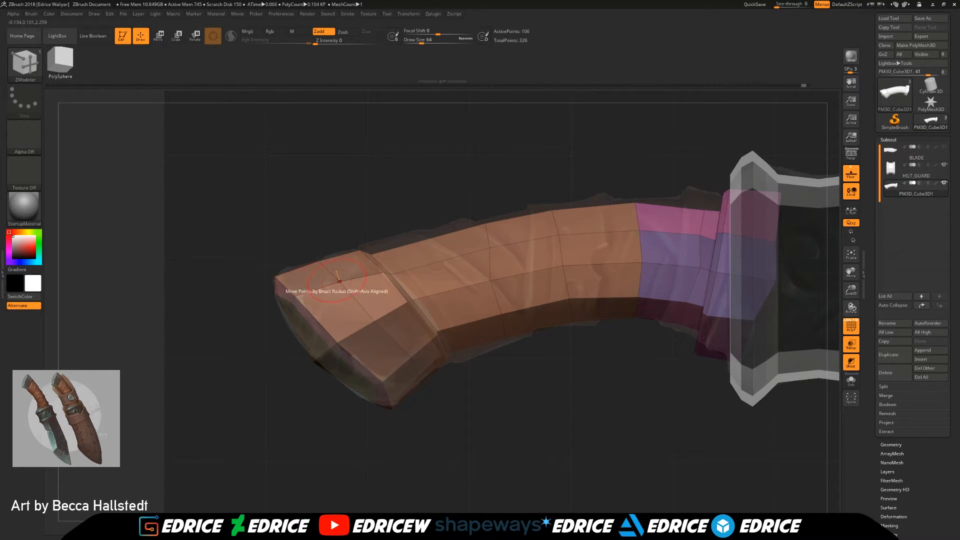
drag(575, 394, 439, 346)
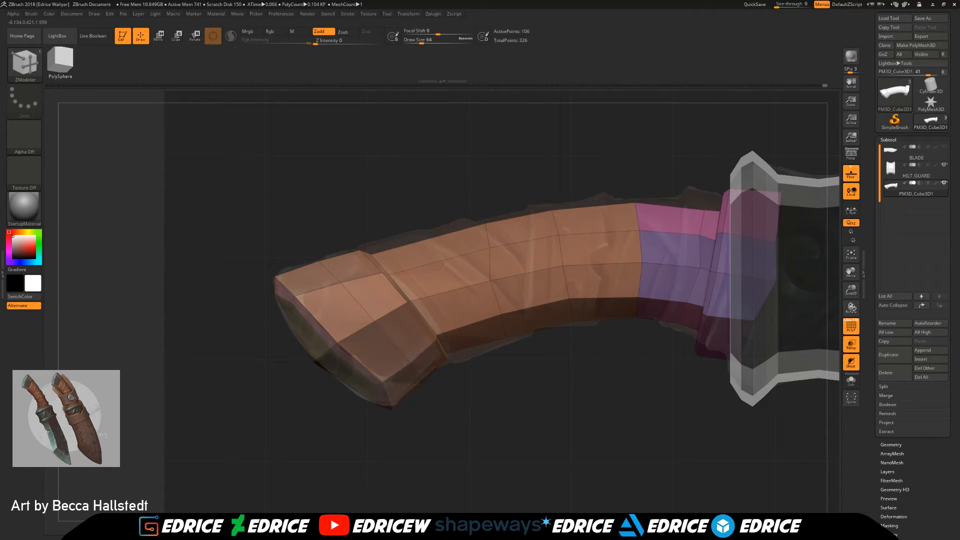
drag(476, 386, 509, 432)
mouse_move(676, 364)
mouse_down()
mouse_move(684, 353)
mouse_move(677, 374)
mouse_up()
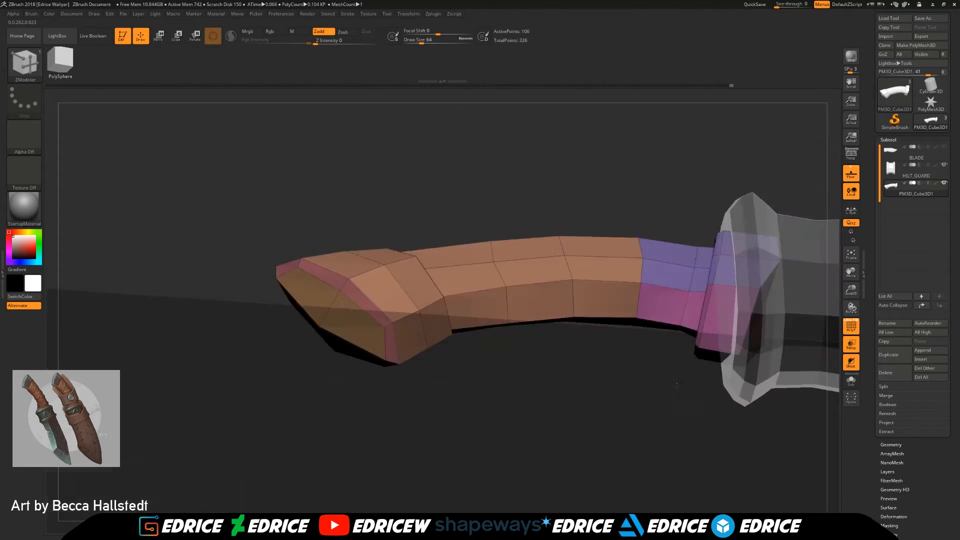
Step: Hide the handle's grip polygons, isolating the pommel section and the guard-end collar
mouse_move(441, 159)
ctrl+shift+mouse_down()
mouse_move(658, 302)
mouse_move(693, 336)
ctrl+shift+mouse_up()
ctrl+alt+shift+drag(647, 198, 703, 281)
drag(685, 371, 768, 400)
Step: Group the visible pommel and collar polygons into one polygroup and invert the visibility to isolate the grip
scroll(921, 443, down, 2)
drag(921, 443, 921, 411)
click(894, 464)
click(899, 265)
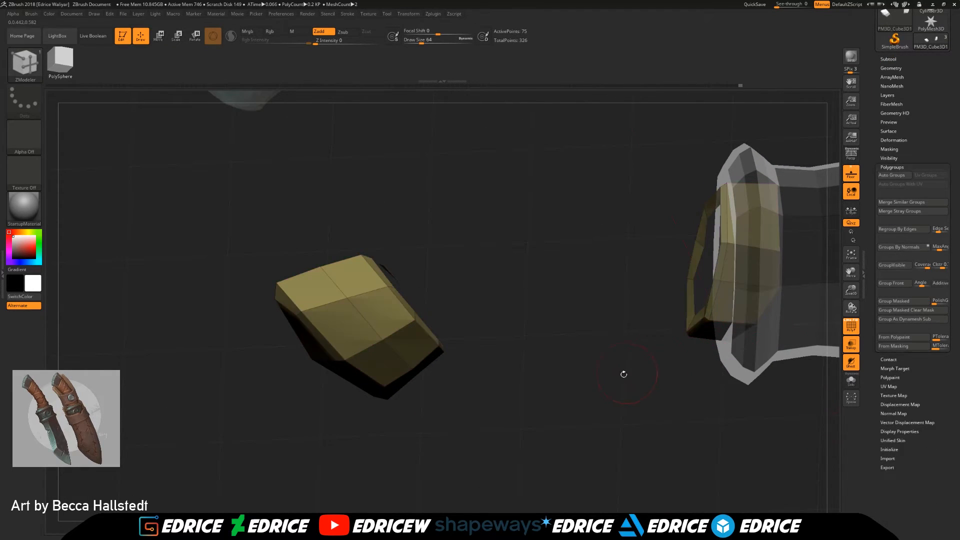
ctrl+shift+click(634, 420)
ctrl+shift+click(372, 330)
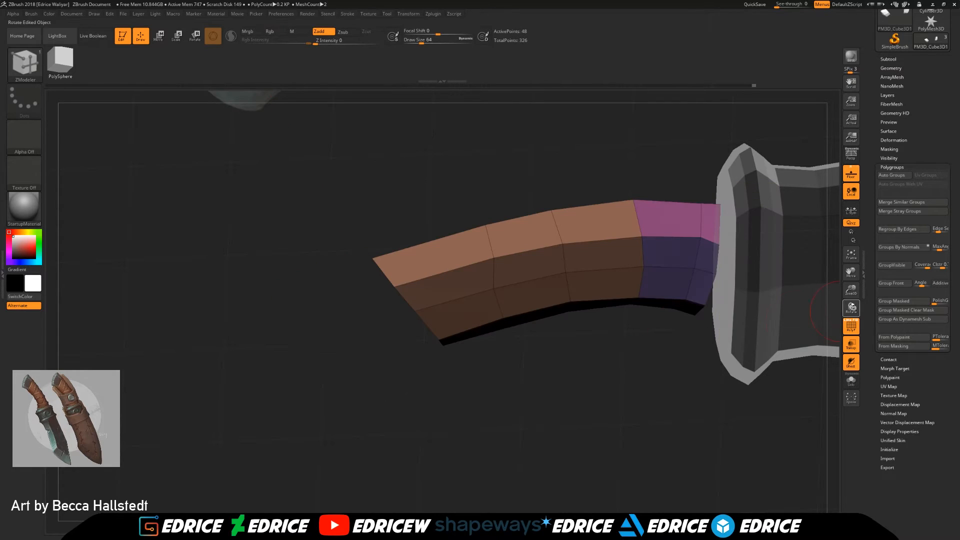
Step: Group the isolated grip polygons into one polygroup and unhide the pommel and collar
ctrl+shift+click(726, 376)
shift+drag(693, 382, 656, 386)
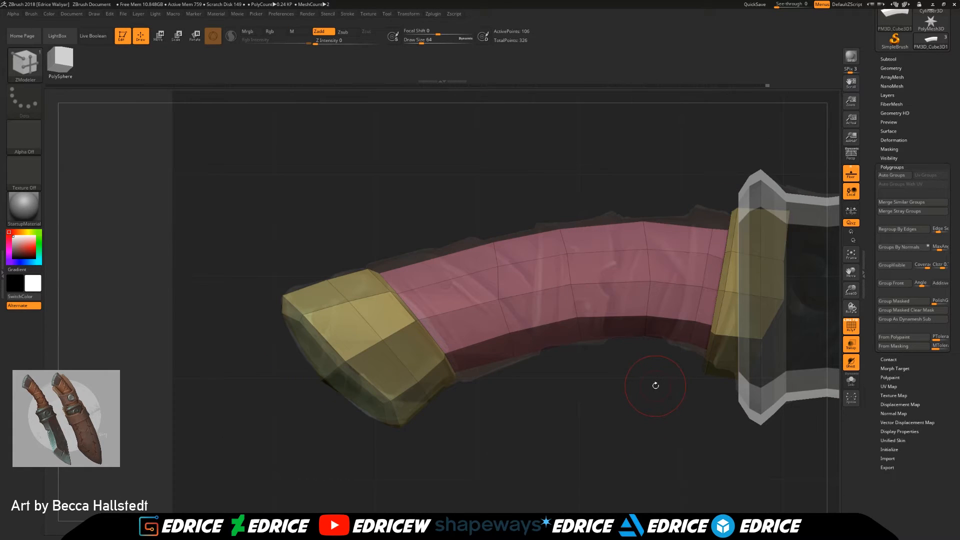
mouse_move(606, 441)
mouse_down()
mouse_move(570, 375)
mouse_move(542, 407)
mouse_move(570, 422)
mouse_up()
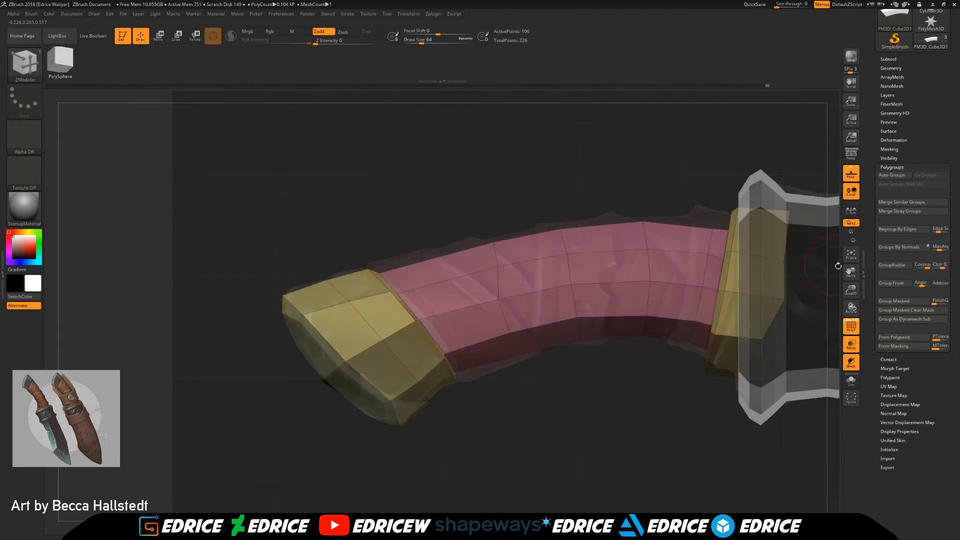
drag(725, 385, 746, 303)
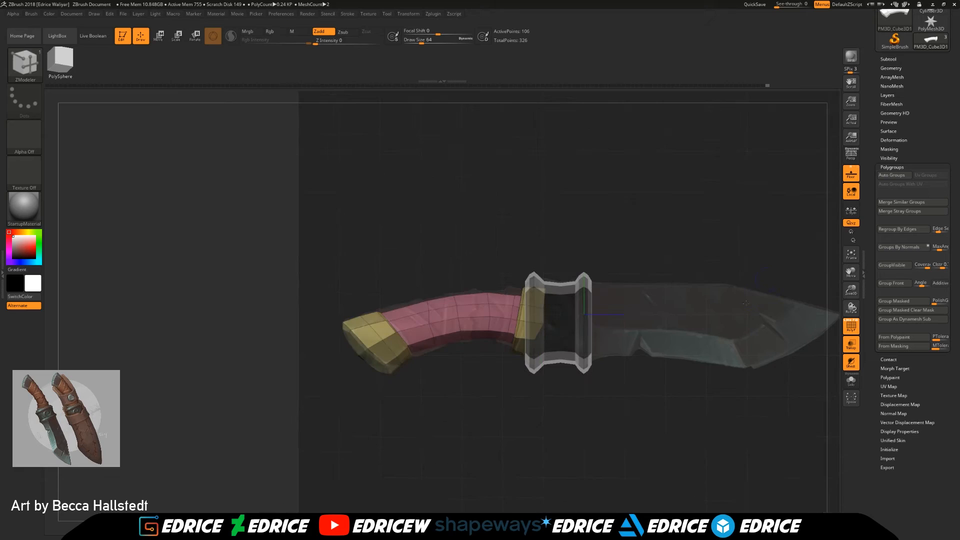
Step: Open the subtool list and choose the ClipCurve brush for clipping the handle
click(889, 59)
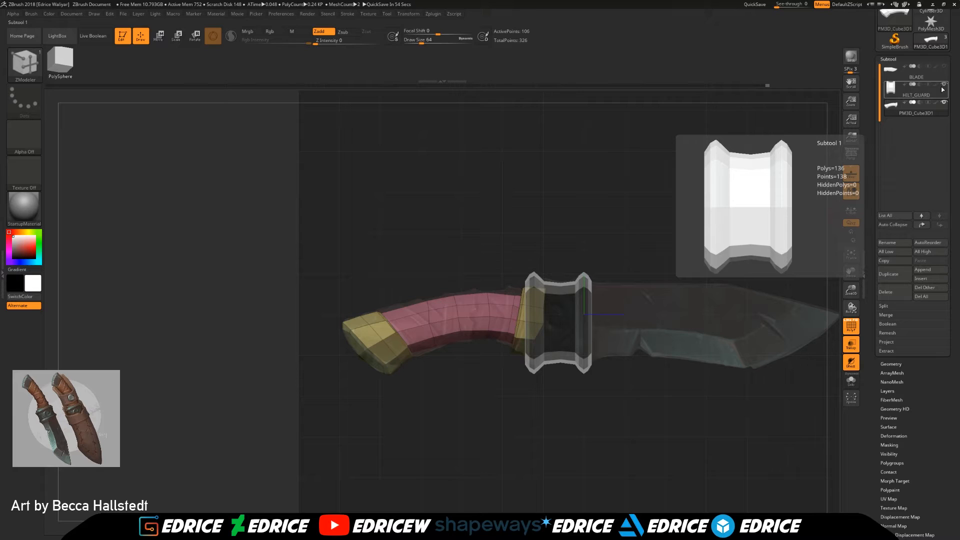
drag(681, 250, 726, 313)
click(725, 272)
drag(787, 292, 789, 292)
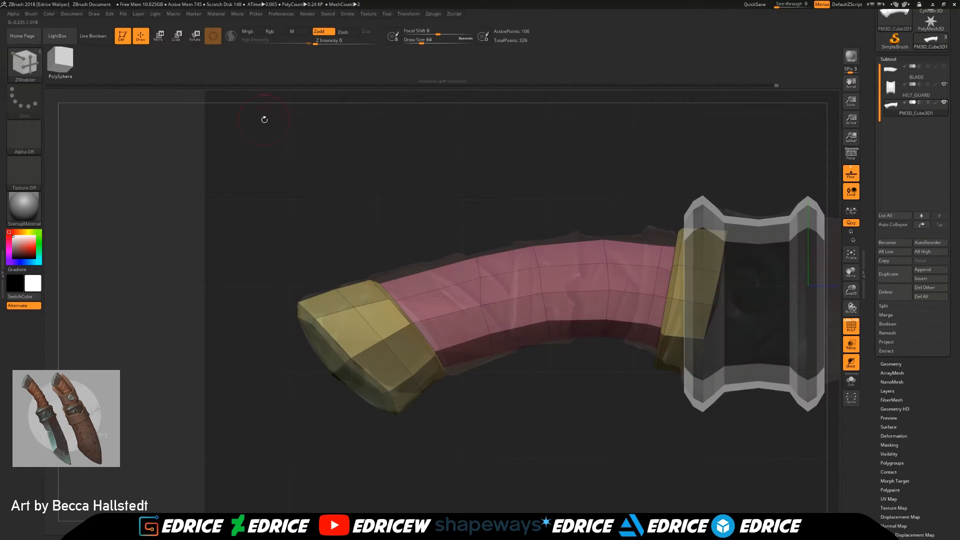
key(b)
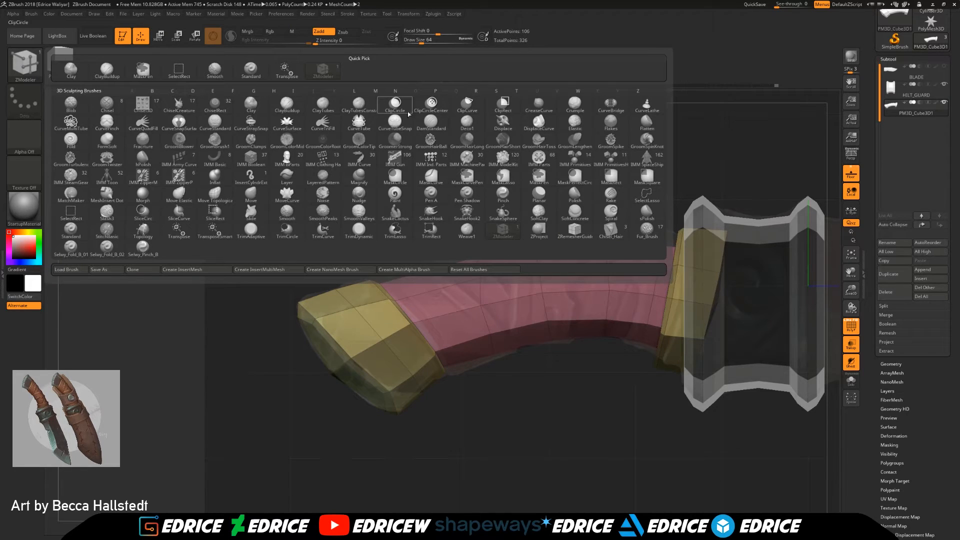
click(467, 104)
click(434, 123)
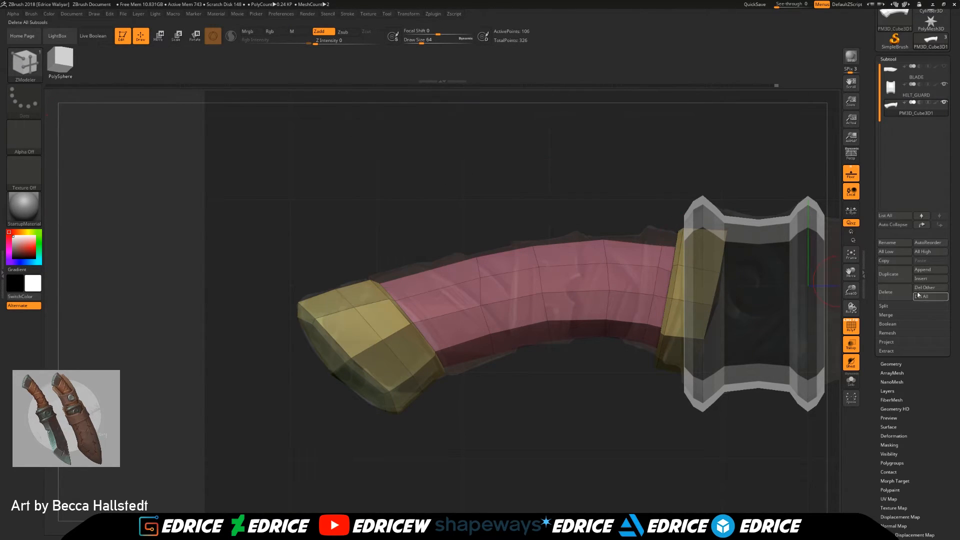
Step: Examine the handle's grip from the side, above and the pommel end, temporarily isolating its polygroup
drag(800, 280, 754, 281)
mouse_move(602, 139)
ctrl+shift+mouse_down()
mouse_move(555, 391)
mouse_move(496, 443)
ctrl+shift+mouse_up()
mouse_move(572, 431)
mouse_down()
mouse_move(513, 425)
mouse_move(667, 407)
mouse_move(655, 412)
mouse_up()
drag(725, 415, 613, 371)
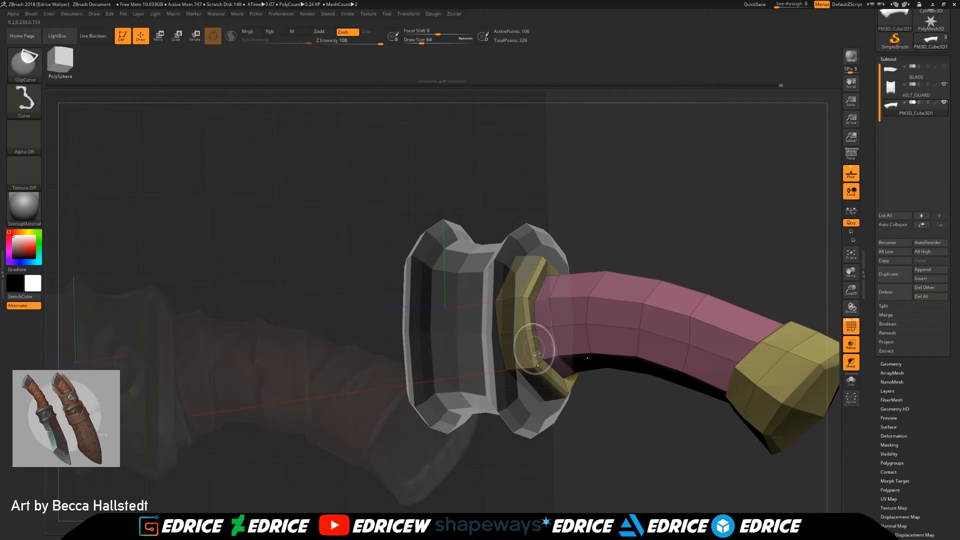
shift+drag(768, 274, 786, 271)
drag(850, 270, 621, 272)
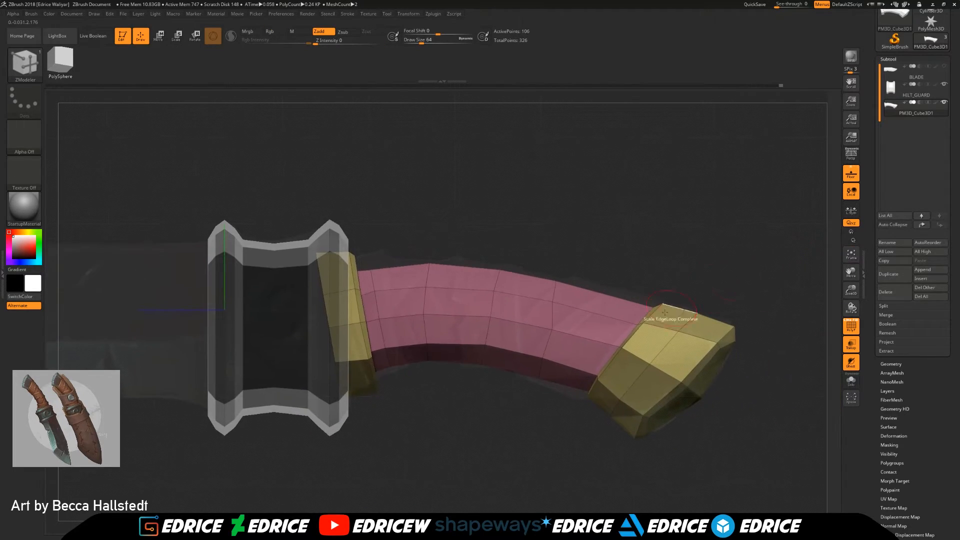
ctrl+shift+click(613, 328)
mouse_move(392, 465)
ctrl+shift+mouse_down()
mouse_move(338, 261)
mouse_move(349, 226)
ctrl+shift+mouse_up()
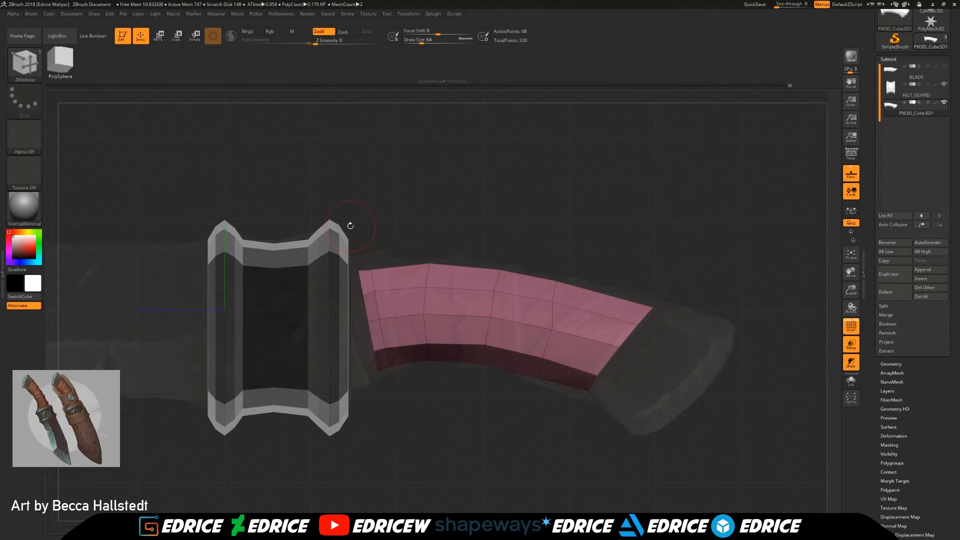
ctrl+shift+click(439, 215)
drag(493, 214, 570, 219)
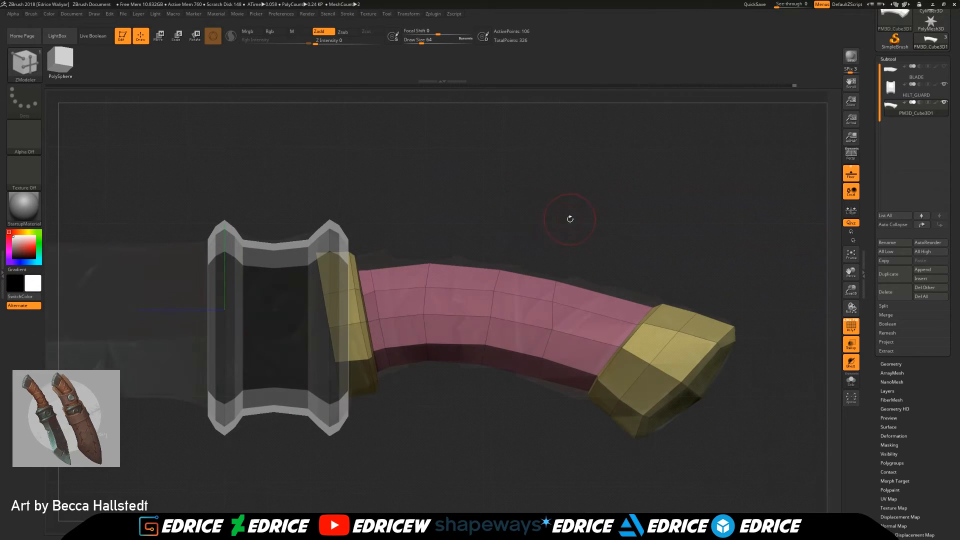
drag(722, 247, 656, 230)
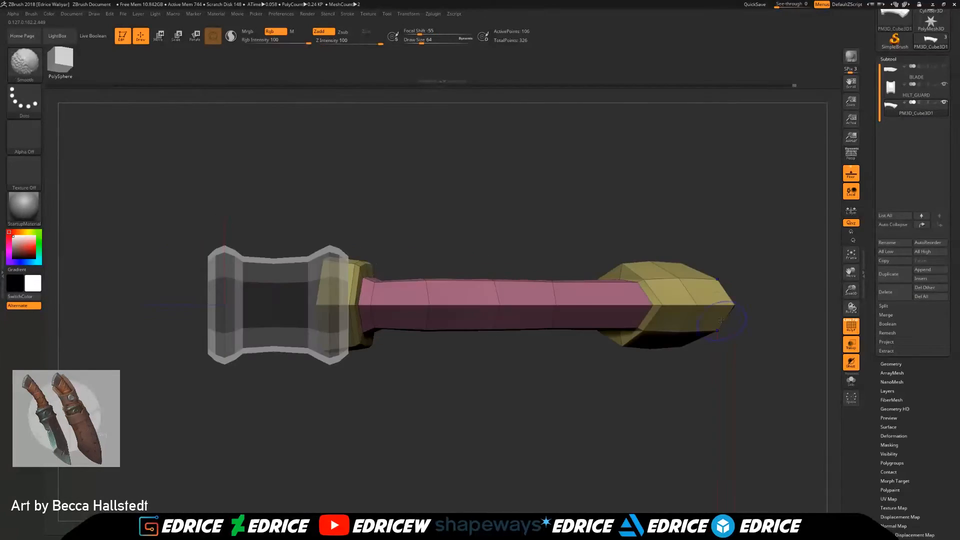
drag(434, 250, 567, 194)
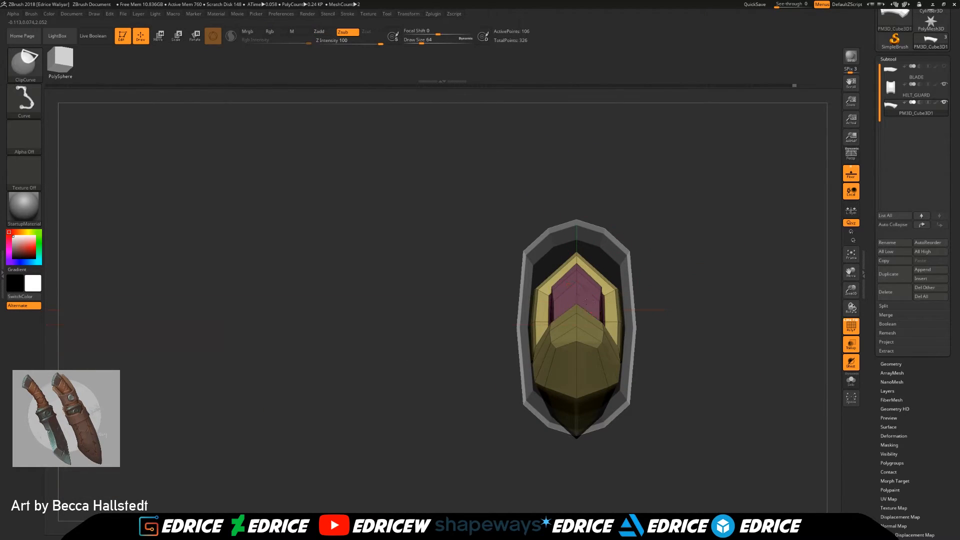
Step: Isolate the grip, clip its bulging sides straight with ClipCurve from the end view, and unhide the rest of the handle
ctrl+shift+click(576, 294)
drag(852, 289, 850, 330)
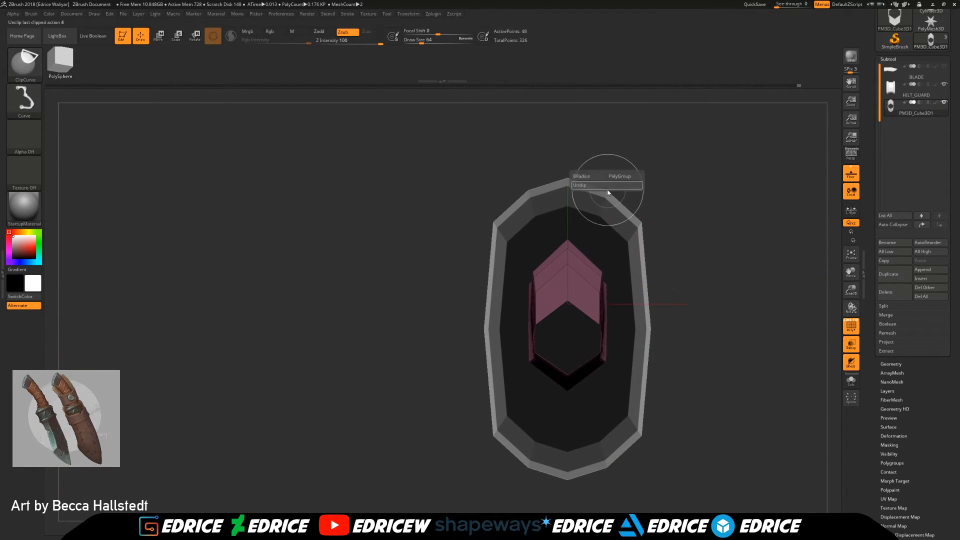
ctrl+shift+drag(603, 141, 608, 274)
ctrl+shift+drag(601, 394, 596, 456)
mouse_move(750, 400)
mouse_down()
mouse_move(590, 390)
mouse_move(757, 368)
mouse_move(795, 375)
mouse_move(800, 382)
mouse_move(766, 426)
mouse_move(720, 400)
mouse_move(780, 385)
mouse_move(796, 411)
mouse_move(815, 378)
mouse_up()
ctrl+shift+click(757, 367)
ctrl+shift+click(627, 416)
drag(722, 427, 751, 427)
ctrl+shift+click(732, 438)
Step: Adjust the points at the pommel's outer end to follow the reference silhouette
drag(849, 271, 788, 234)
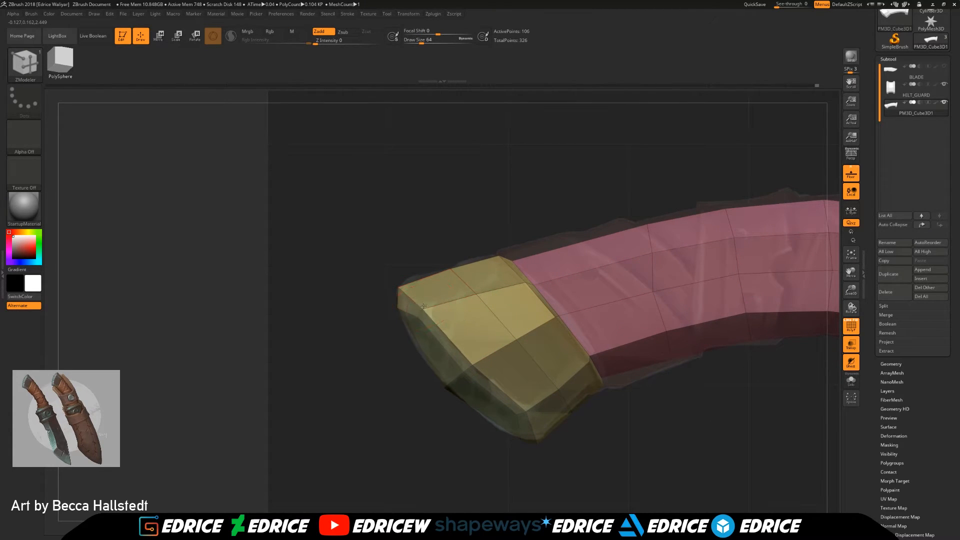
drag(414, 321, 422, 319)
mouse_move(618, 429)
mouse_down()
mouse_move(705, 420)
mouse_move(631, 424)
mouse_up()
drag(851, 290, 795, 265)
shift+drag(560, 407, 850, 320)
Step: Show the blade subtool and turn off the polyframe, transparency and floor grid
click(850, 328)
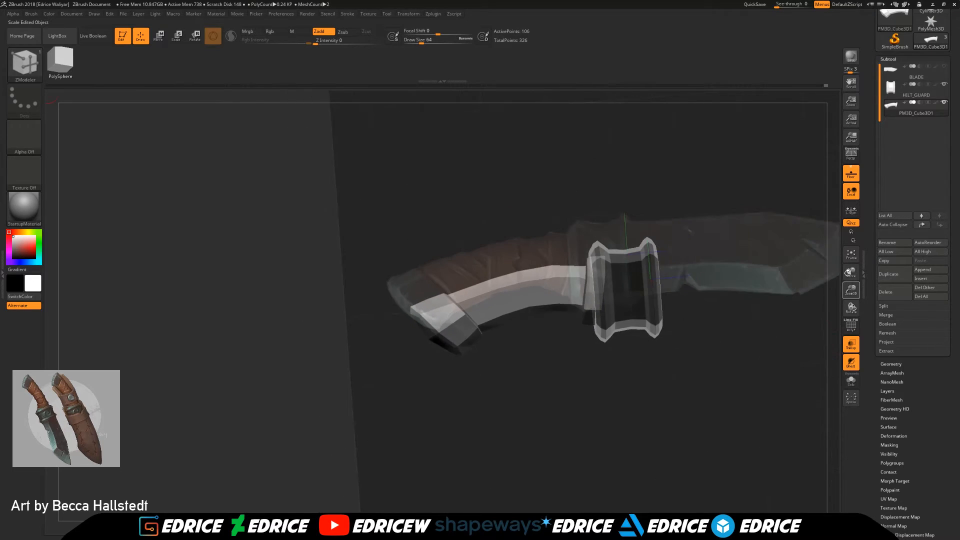
drag(852, 272, 723, 313)
click(945, 67)
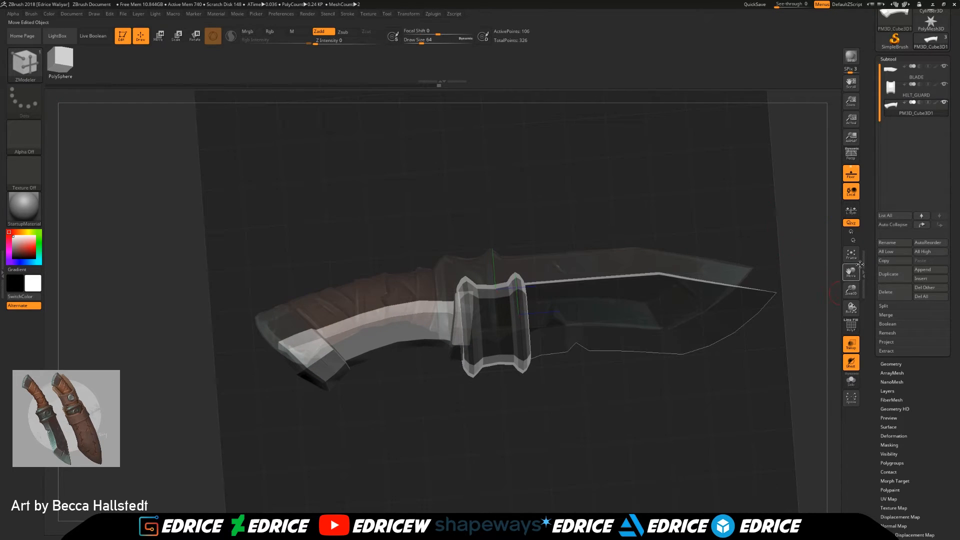
click(852, 344)
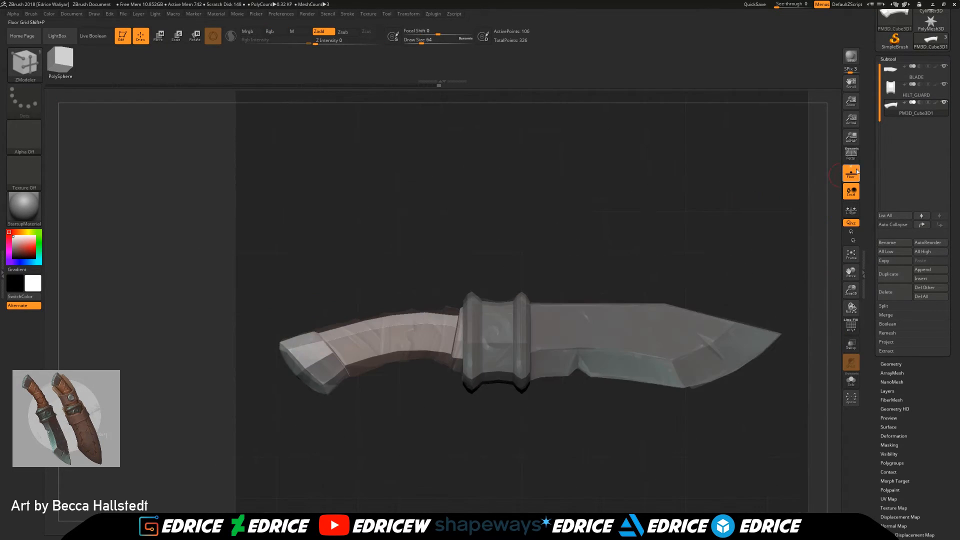
click(851, 173)
Step: Adjust the side points of the pommel's end face symmetrically using the brush radius
drag(750, 214, 520, 351)
drag(853, 292, 864, 350)
drag(853, 273, 927, 214)
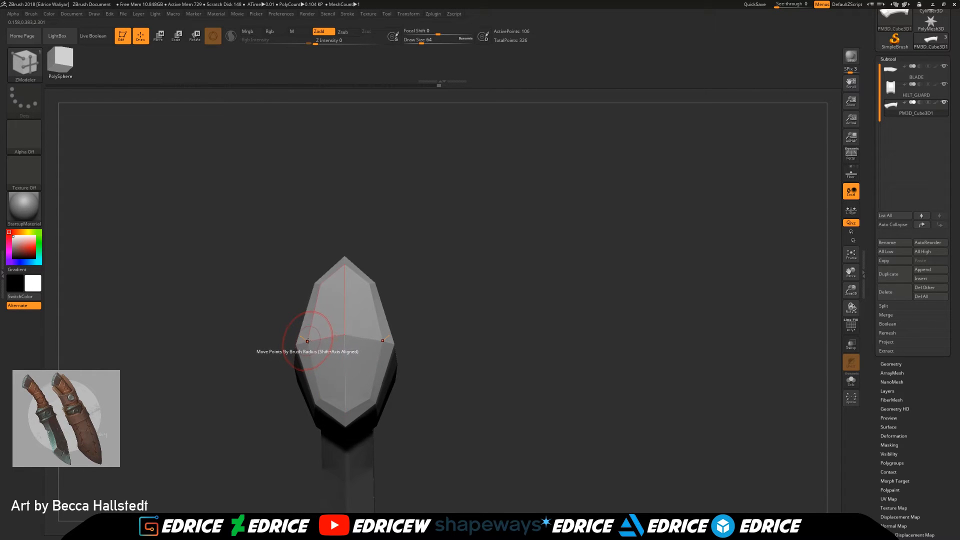
drag(306, 341, 540, 170)
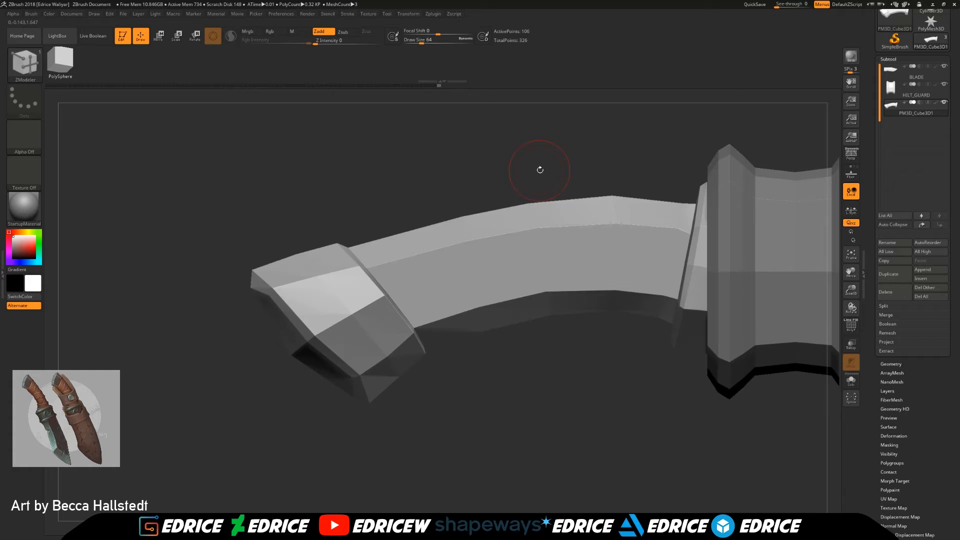
drag(538, 372, 595, 376)
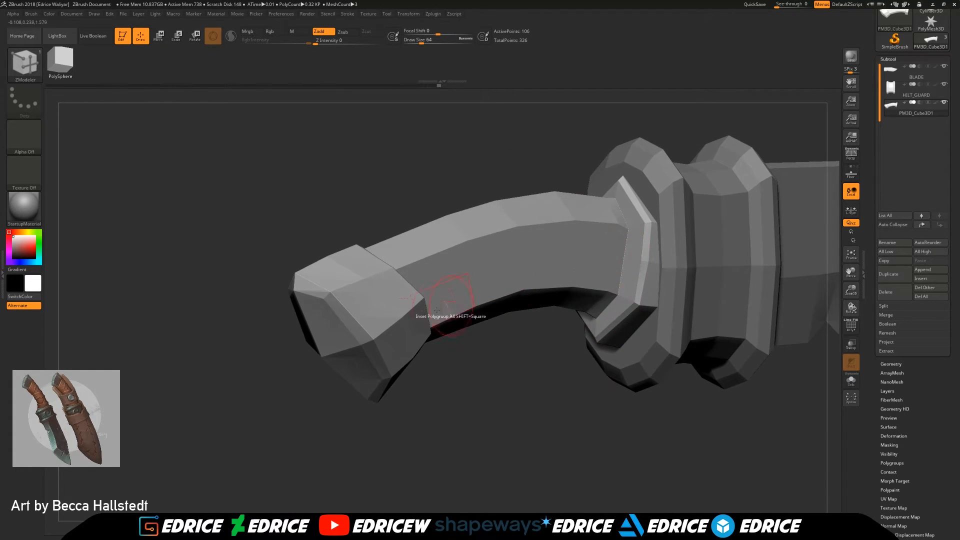
Step: Set the edge action to Insert with Single EdgeLoop, turn on the polyframe and insert lengthwise loops along the handle
key(space)
click(380, 305)
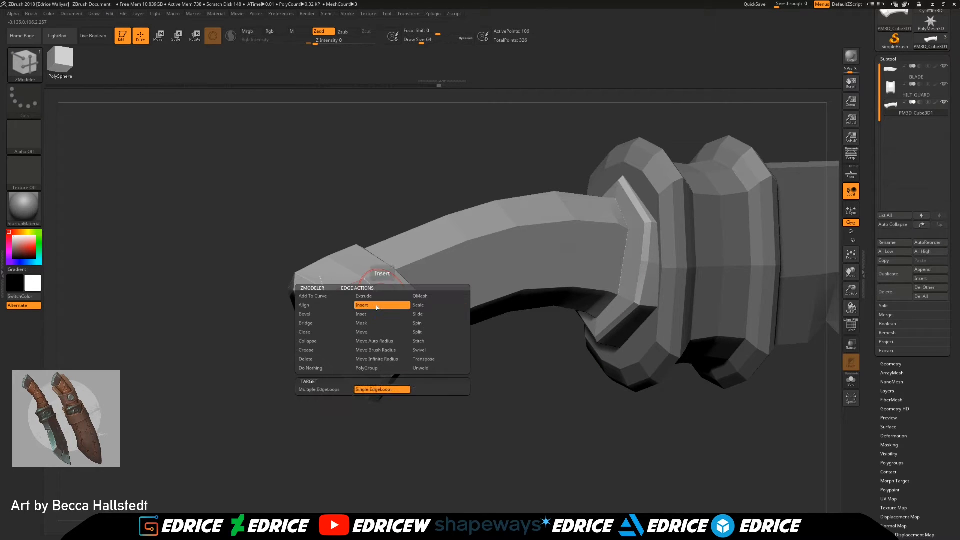
click(387, 301)
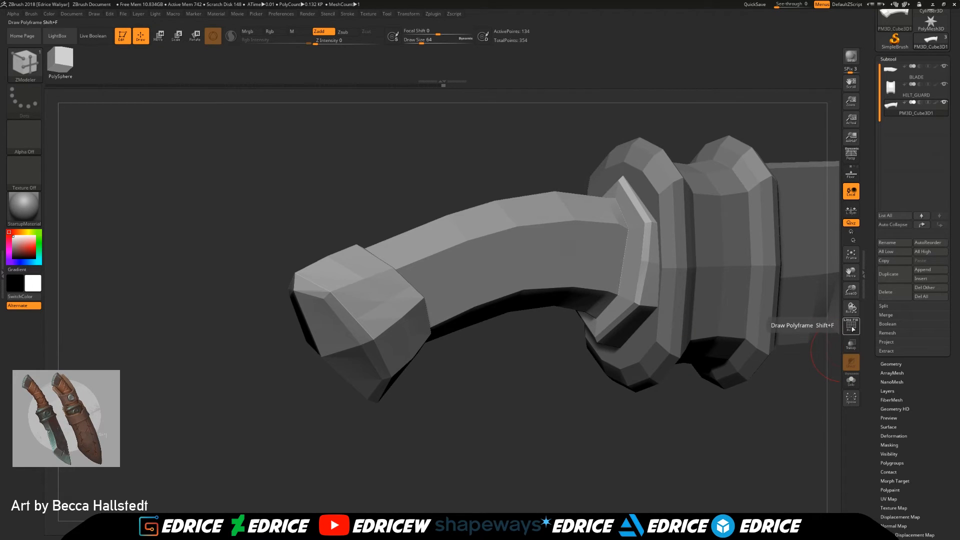
click(851, 325)
drag(408, 340, 602, 393)
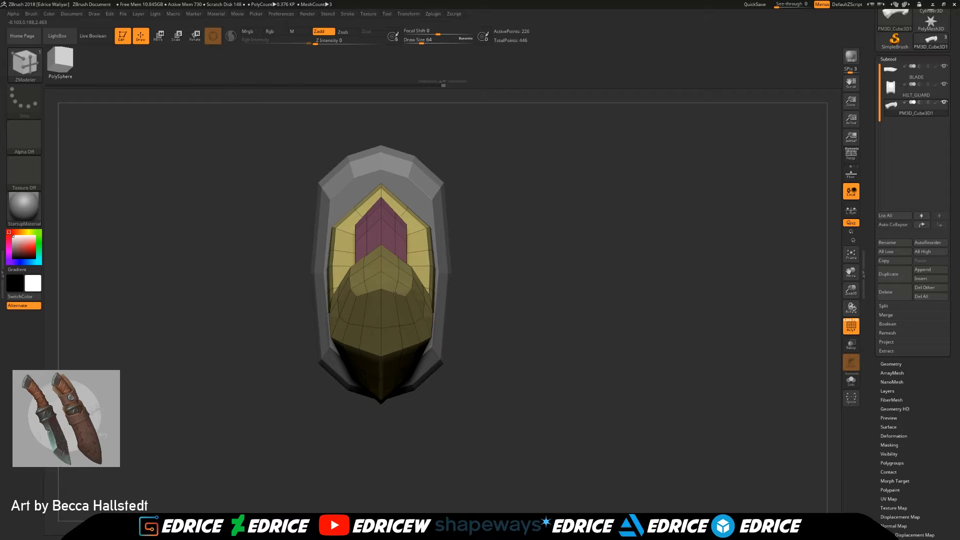
Step: Move the points of the pommel's inserted edge loops outward to round its sides
drag(529, 322, 574, 295)
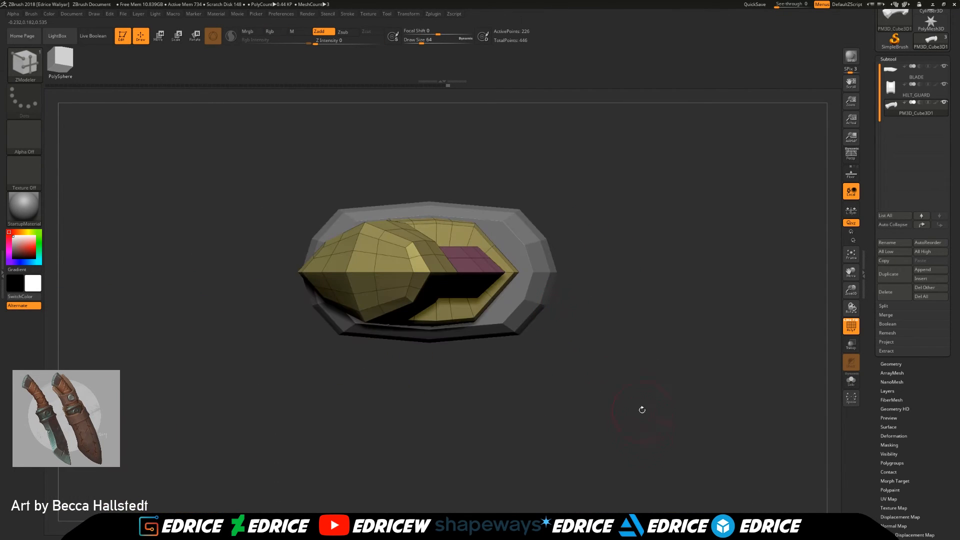
drag(644, 417, 439, 261)
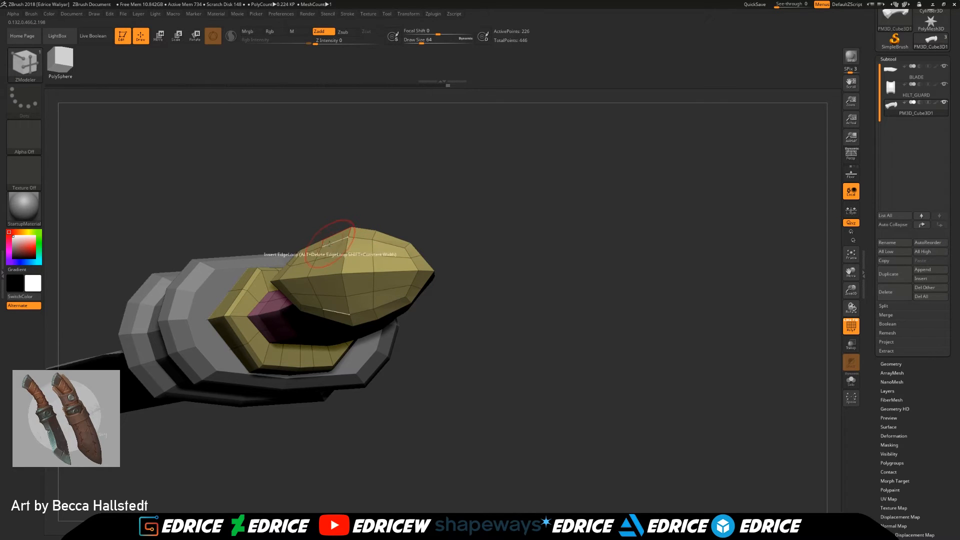
drag(326, 221, 430, 258)
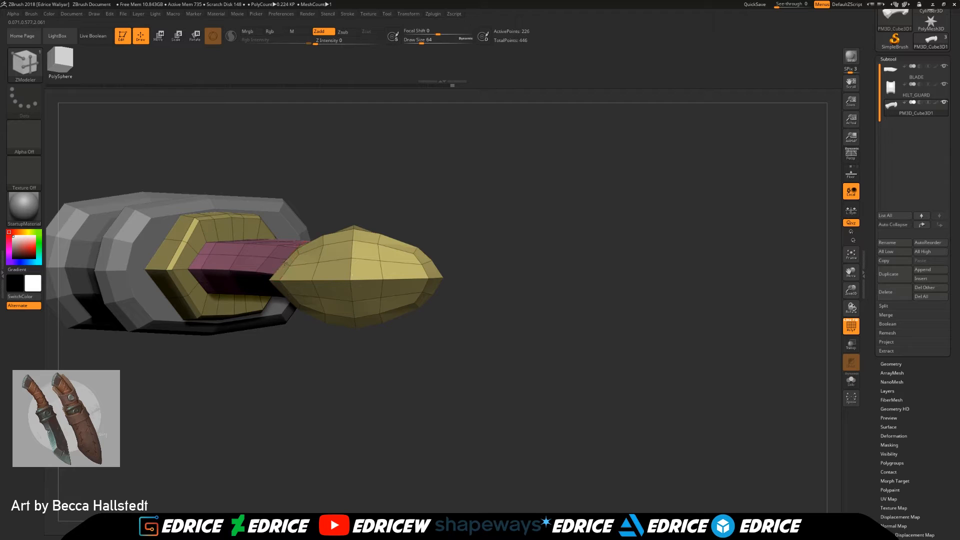
drag(295, 350, 502, 324)
drag(432, 316, 509, 251)
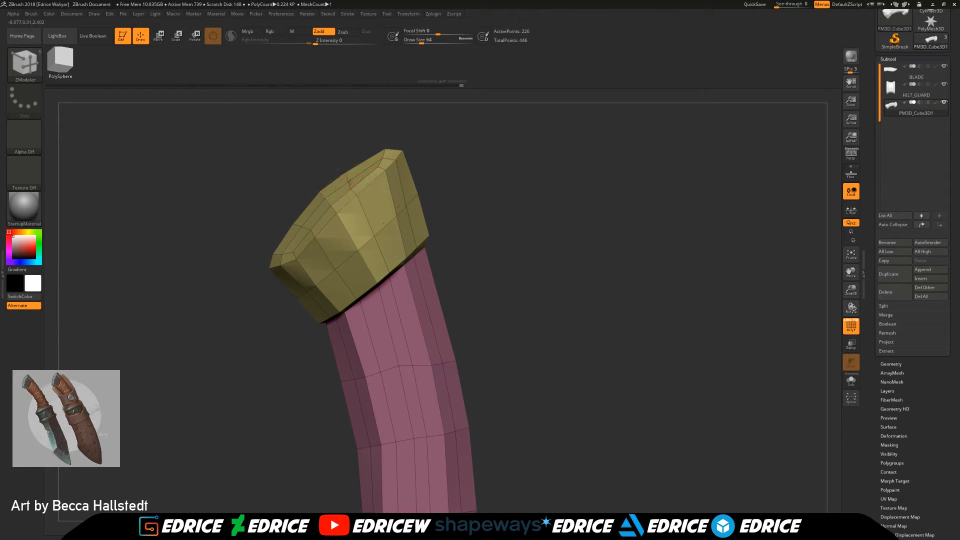
drag(522, 265, 622, 317)
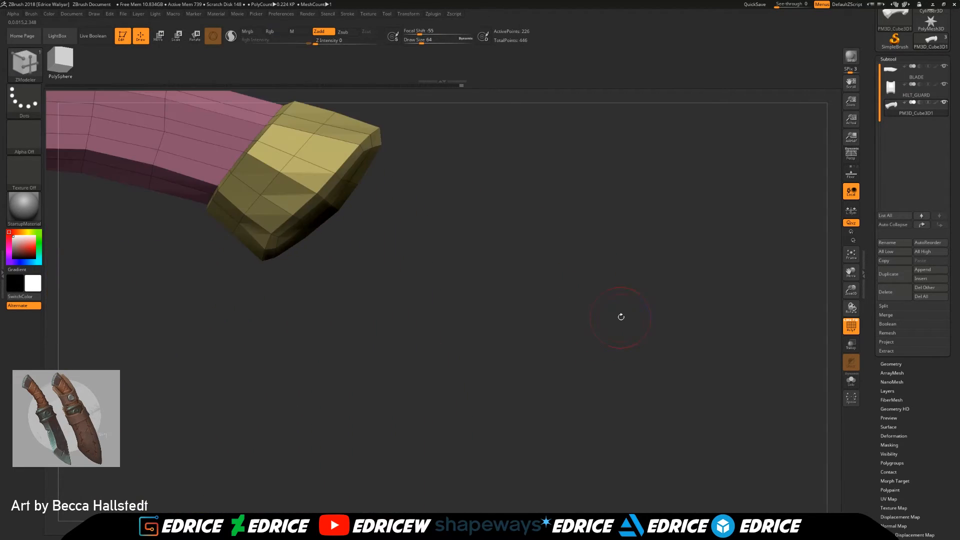
click(856, 257)
drag(680, 167, 564, 369)
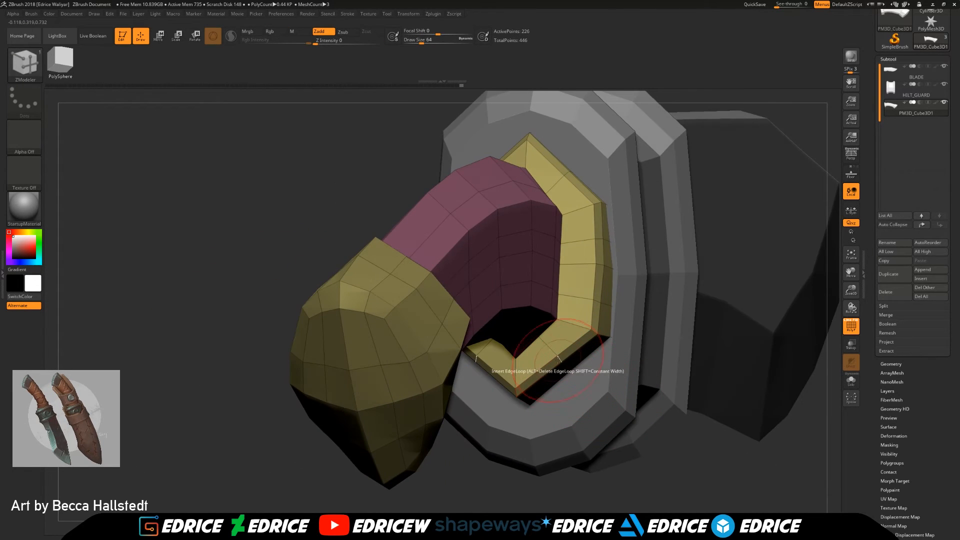
Step: Hide the other subtools and the grip polygroup, isolating the pommel and guard-end collar
drag(662, 429, 587, 406)
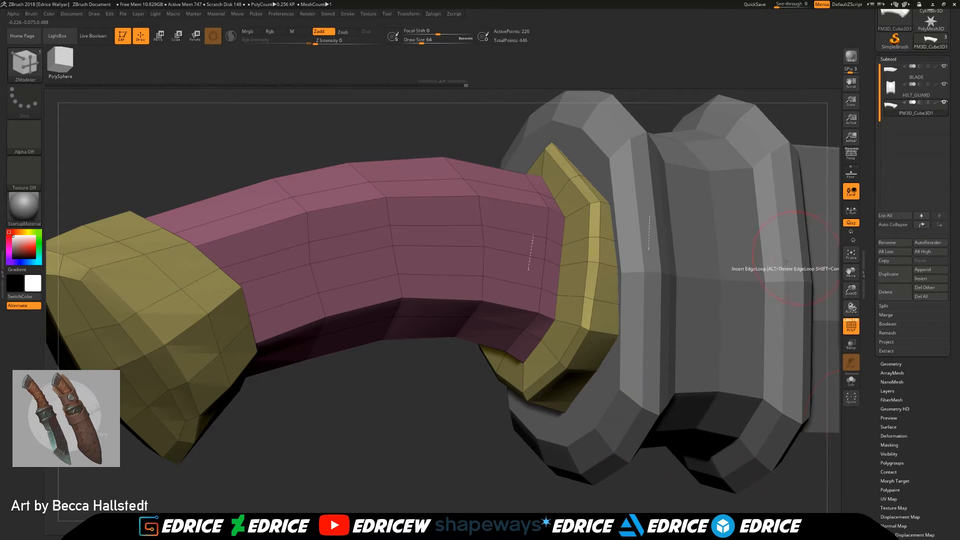
ctrl+shift+click(608, 302)
shift+click(945, 102)
drag(726, 368, 621, 388)
shift+drag(720, 441, 693, 452)
drag(628, 368, 625, 376)
drag(568, 372, 820, 367)
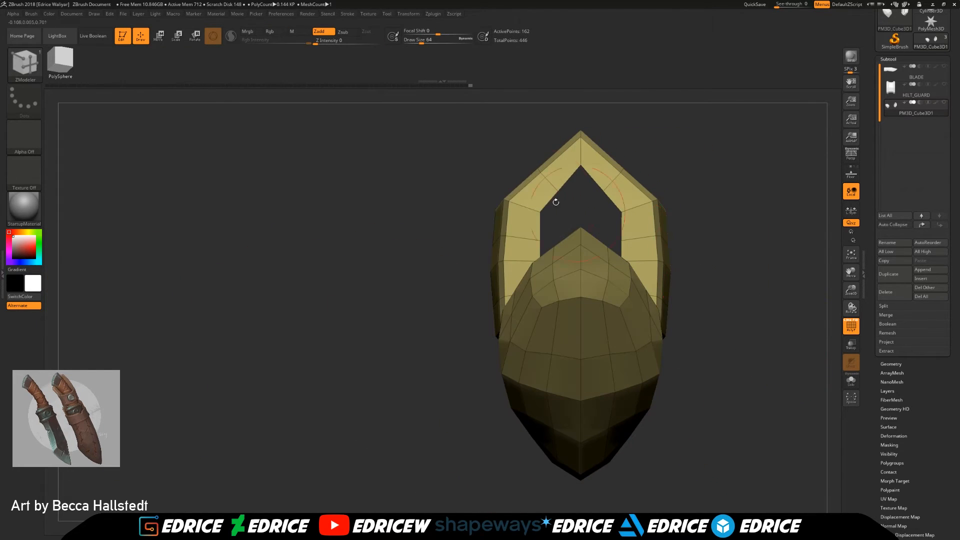
Step: Set the edge action to Move Infinite Radius and push the upper inserted edge loops of the guard-end collar outward
drag(492, 174, 532, 170)
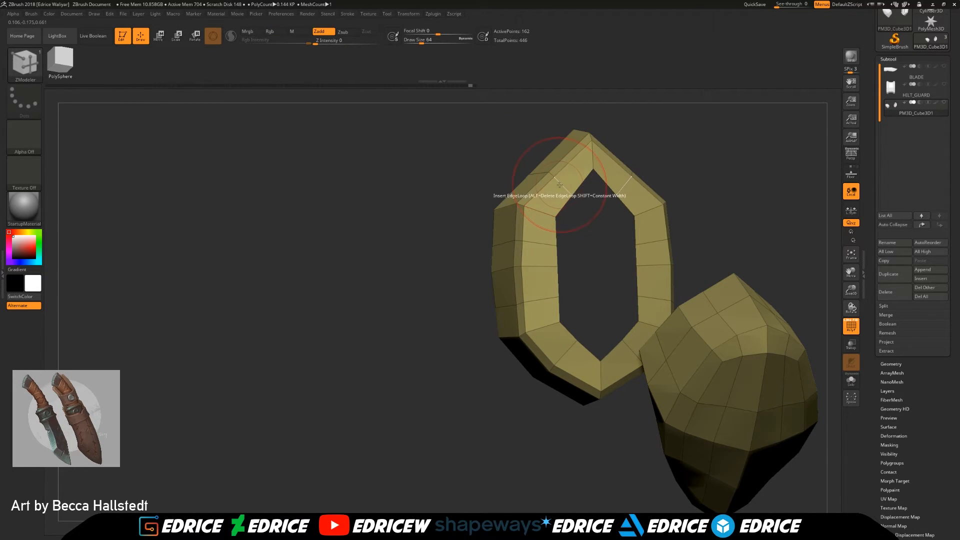
key(space)
click(552, 210)
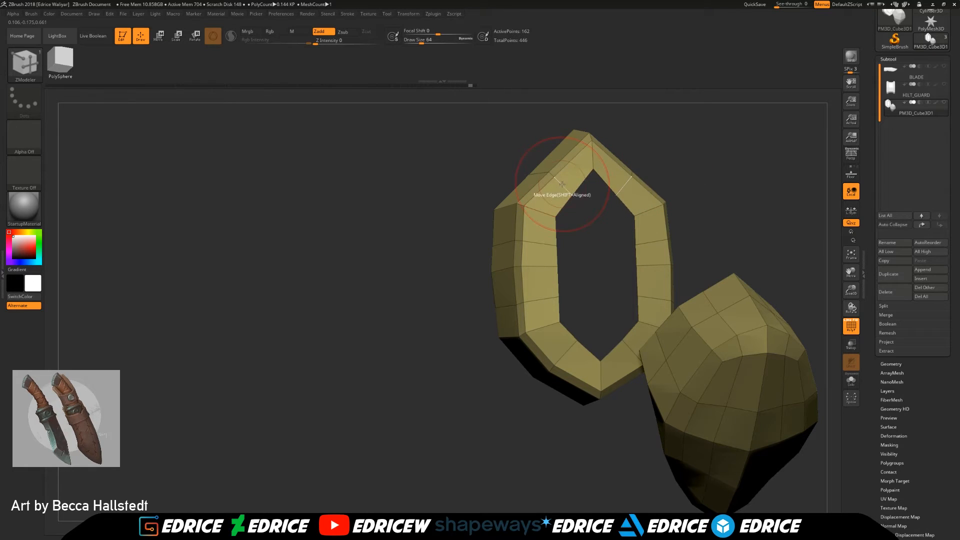
key(space)
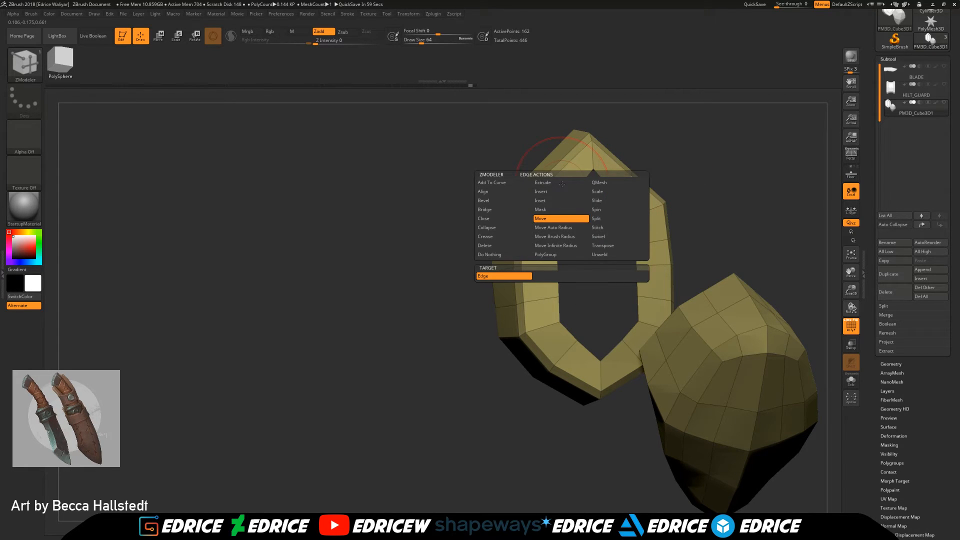
click(566, 246)
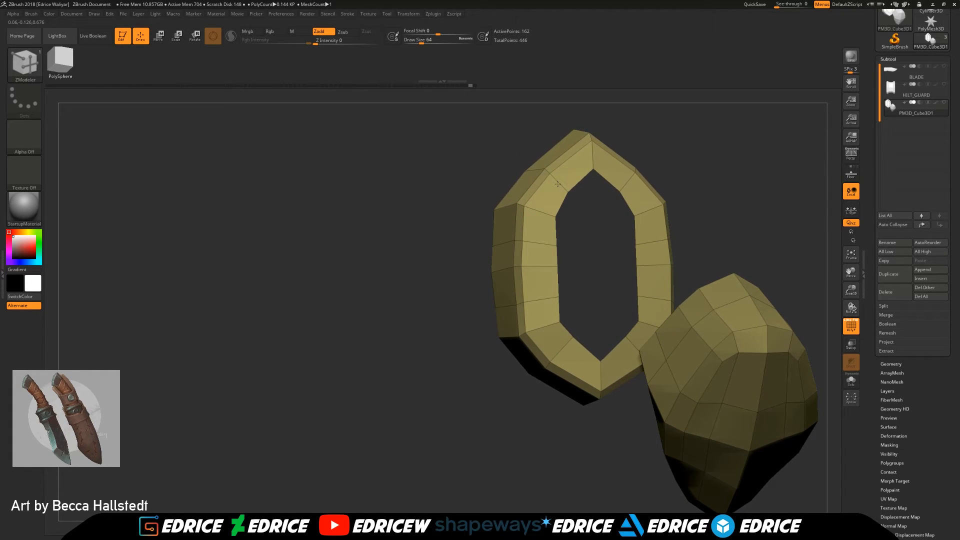
Step: Move the collar's lower inserted edge loops outward to round its underside corners
drag(594, 420, 618, 421)
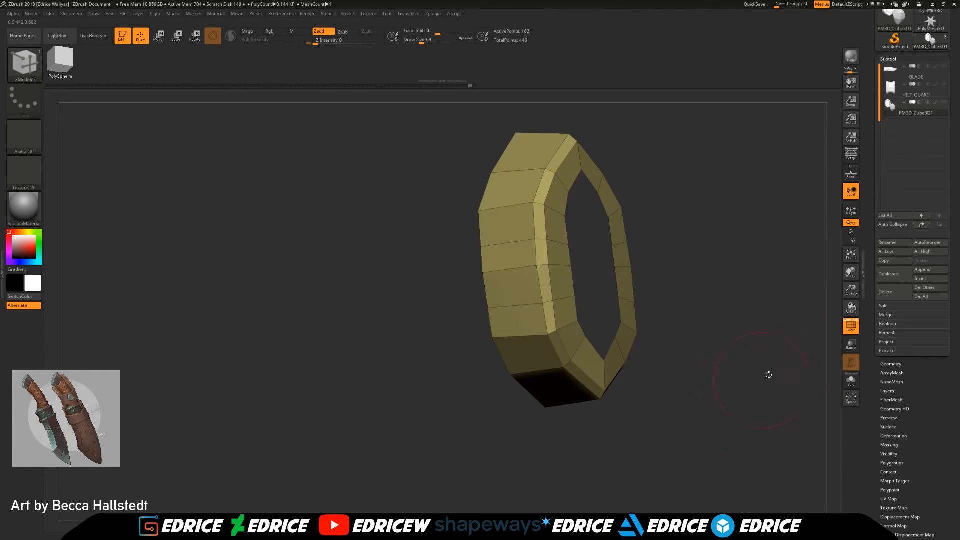
drag(851, 273, 746, 223)
drag(852, 291, 811, 245)
ctrl+drag(724, 203, 657, 253)
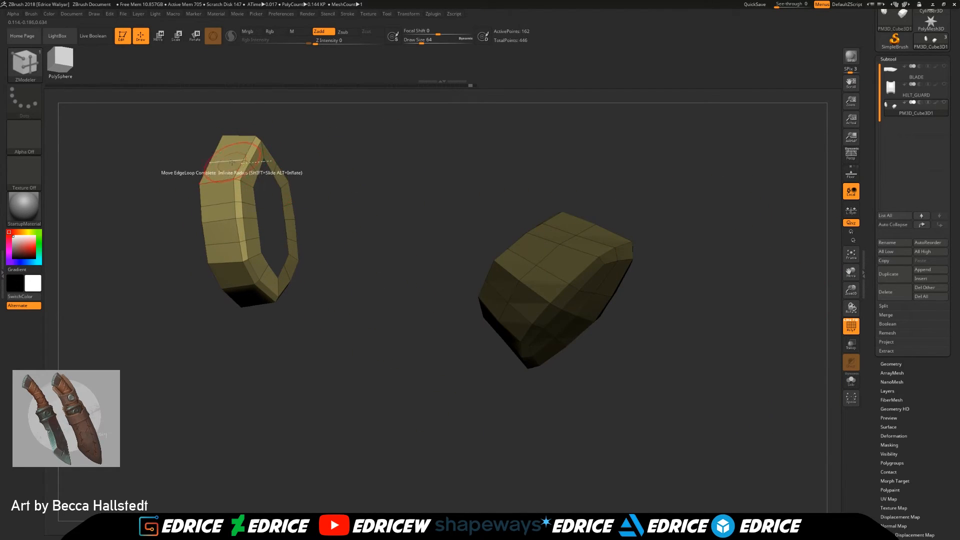
drag(388, 175, 345, 196)
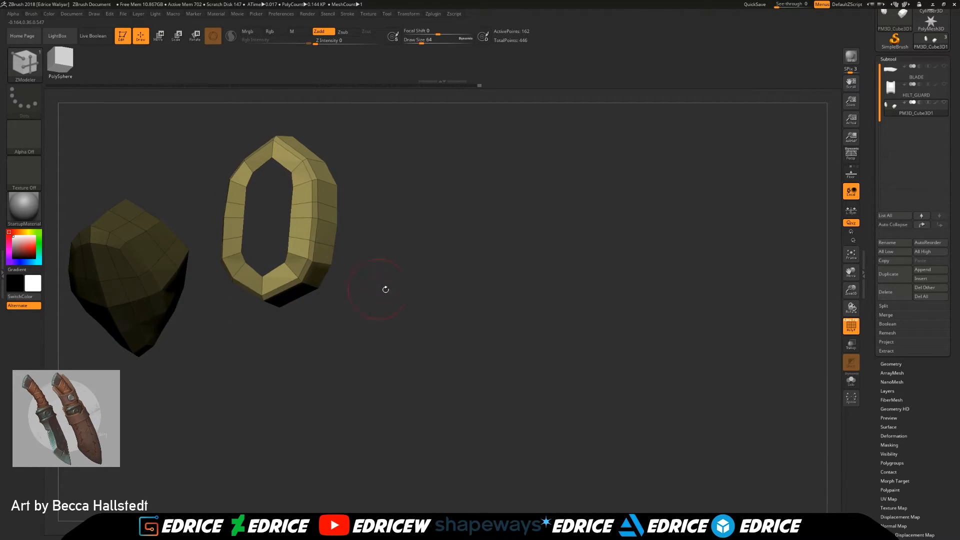
Step: Unhide the grip to check the collar's fit against it, and isolate the pommel and collar again
ctrl+shift+click(465, 348)
ctrl+drag(480, 361, 515, 383)
drag(515, 382, 474, 379)
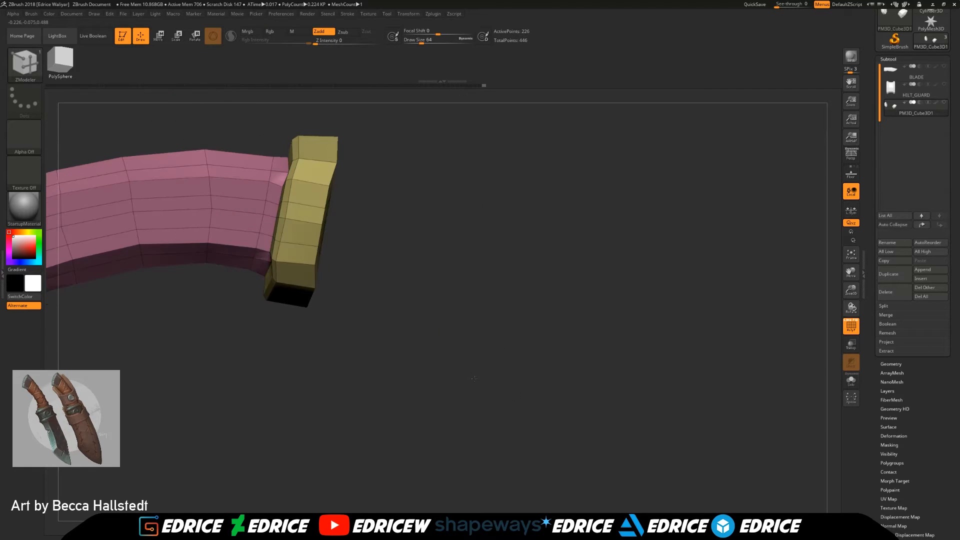
drag(632, 318, 656, 327)
drag(808, 310, 695, 315)
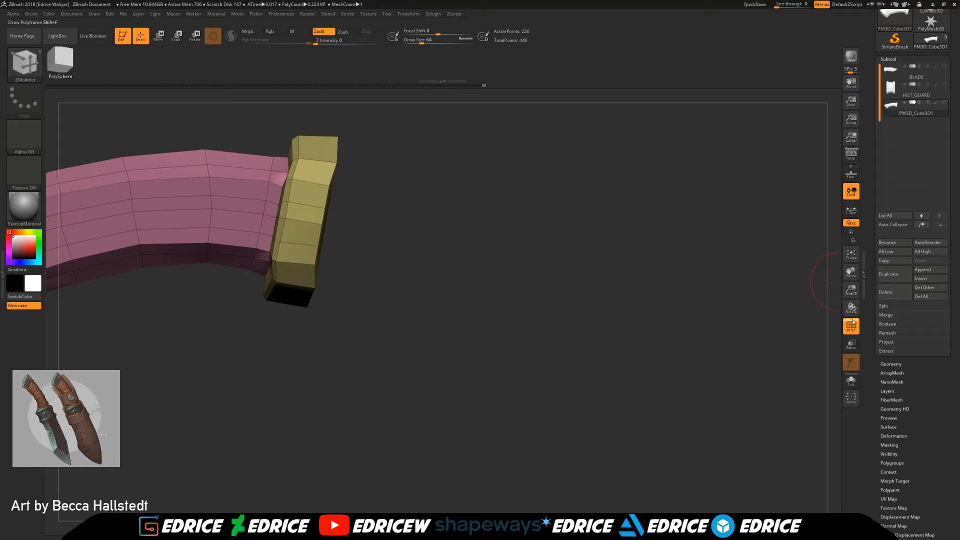
drag(841, 274, 677, 279)
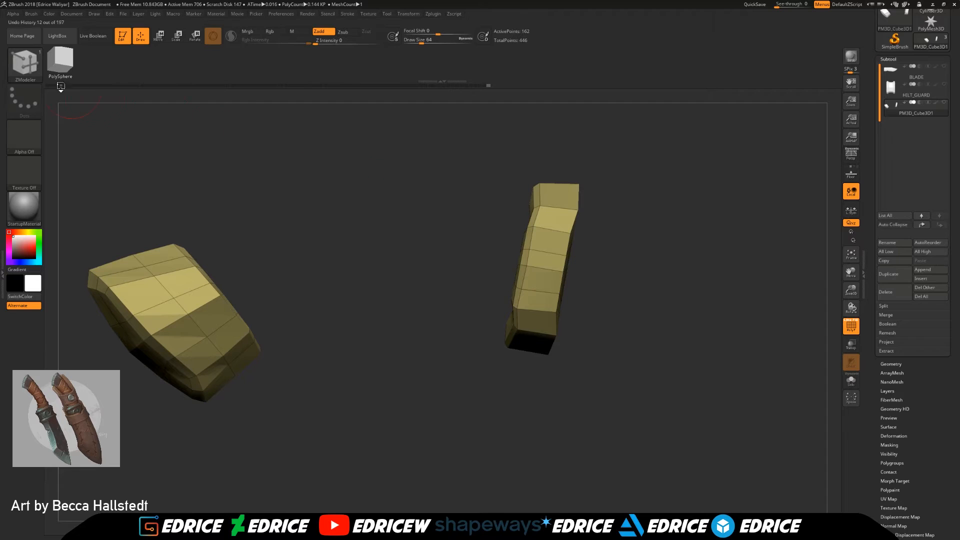
Step: Try to move the points on the collar's grip-side rim by brush radius
drag(473, 194, 503, 199)
drag(465, 305, 507, 320)
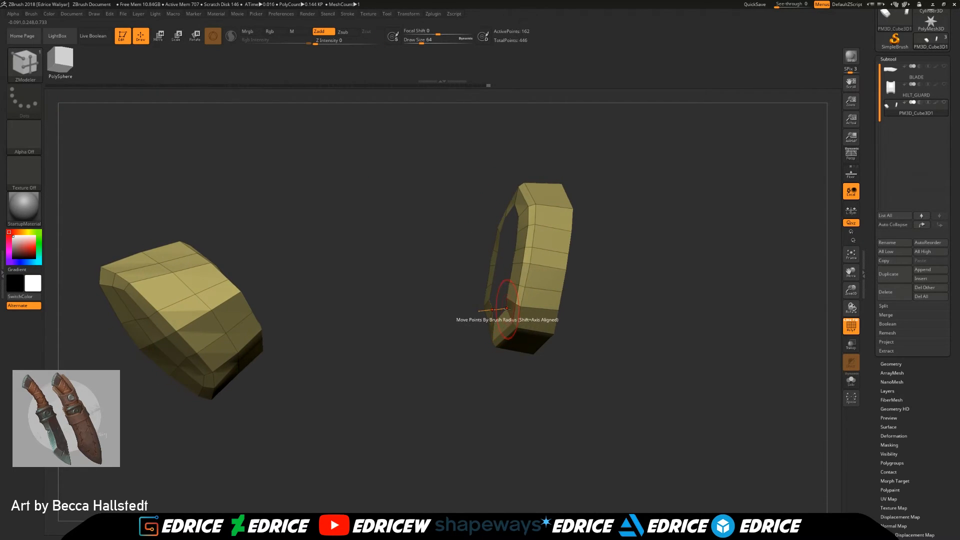
drag(592, 307, 376, 201)
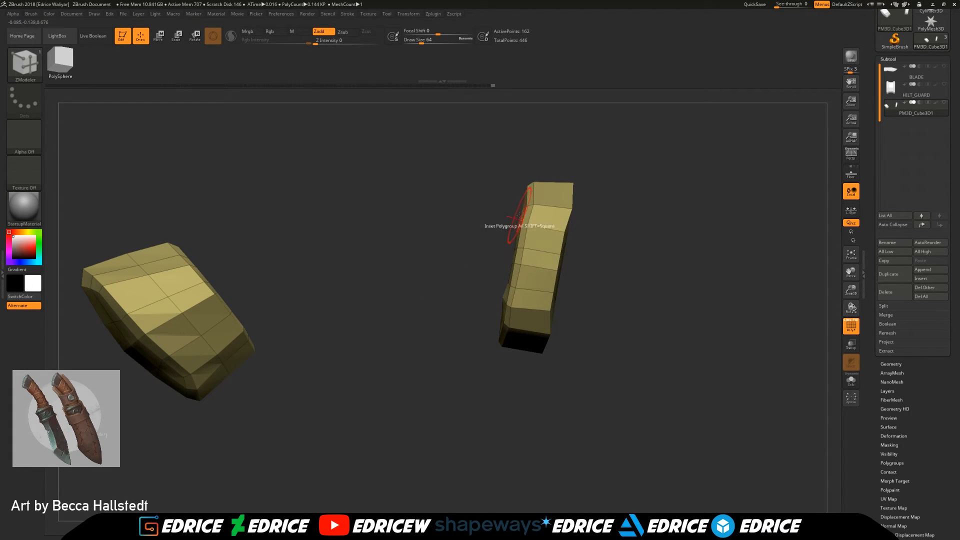
key(ctrl+z)
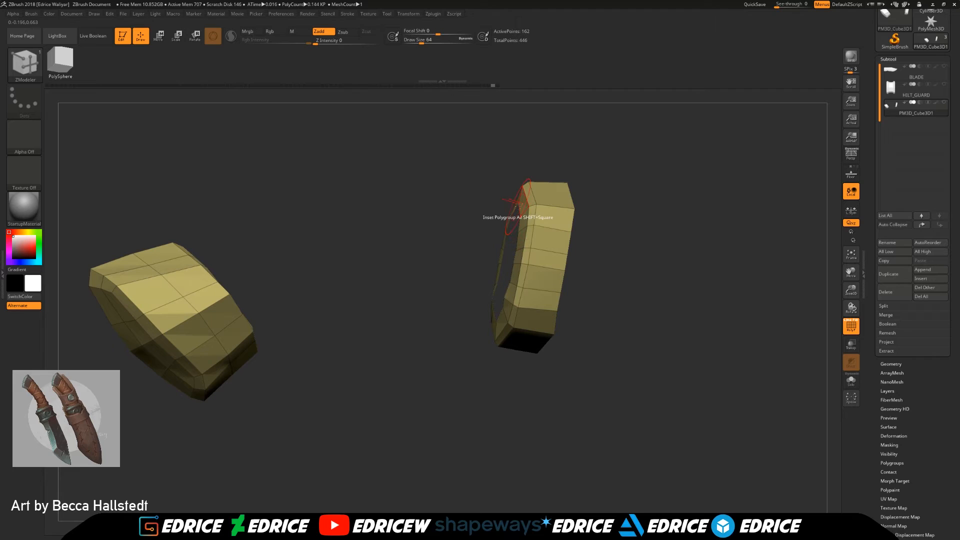
Step: Flatten the collar's guard-side face along a straight slanted line and undo the extra cut on its grip side
drag(500, 204, 473, 200)
ctrl+drag(326, 165, 75, 465)
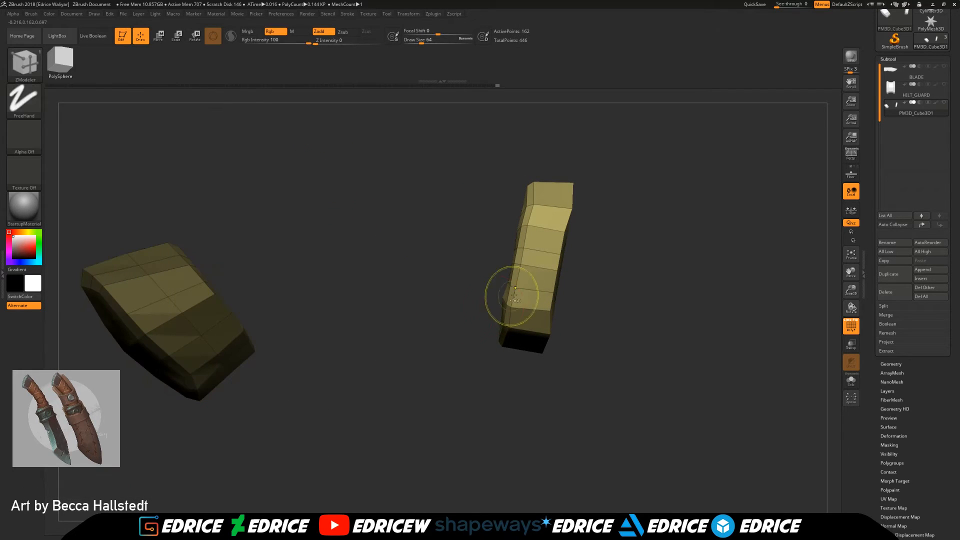
ctrl+shift+drag(580, 115, 536, 416)
mouse_move(453, 468)
ctrl+shift+mouse_down()
mouse_move(529, 206)
mouse_move(525, 145)
mouse_move(535, 153)
ctrl+shift+mouse_up()
drag(634, 182, 650, 183)
key(ctrl+z)
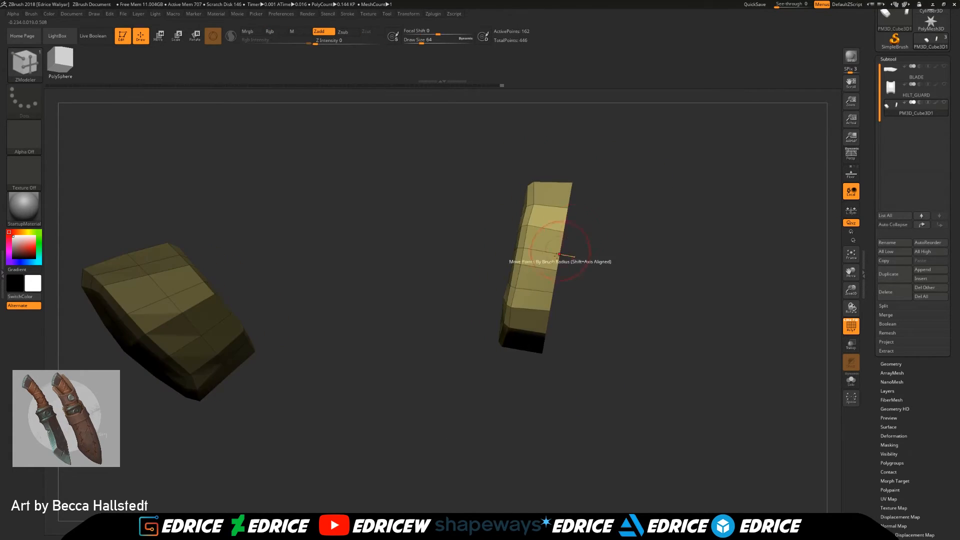
Step: Flatten the collar's grip-side face along a straight slanted line and unhide the rest of the knife
mouse_move(480, 212)
mouse_down()
mouse_move(506, 210)
mouse_move(511, 220)
mouse_up()
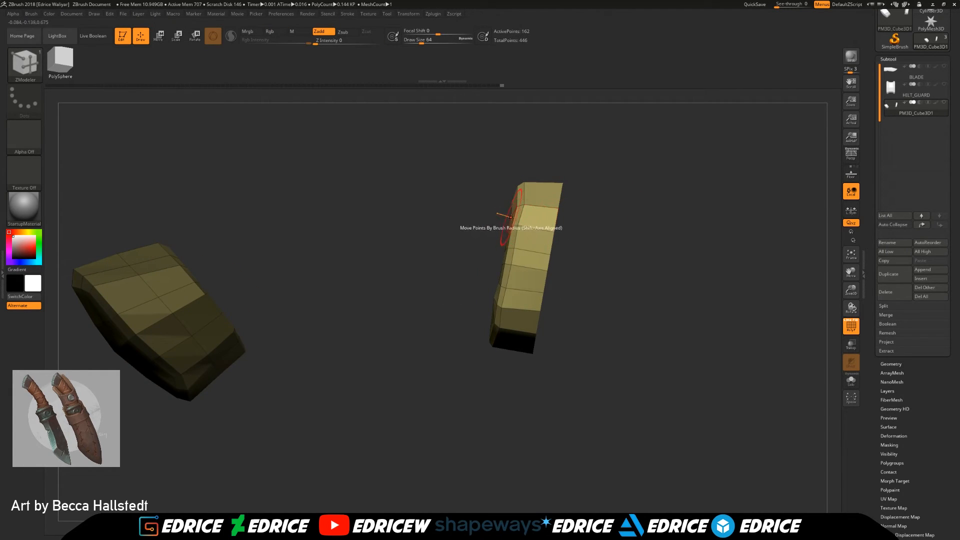
alt+drag(788, 281, 788, 323)
drag(788, 322, 781, 310)
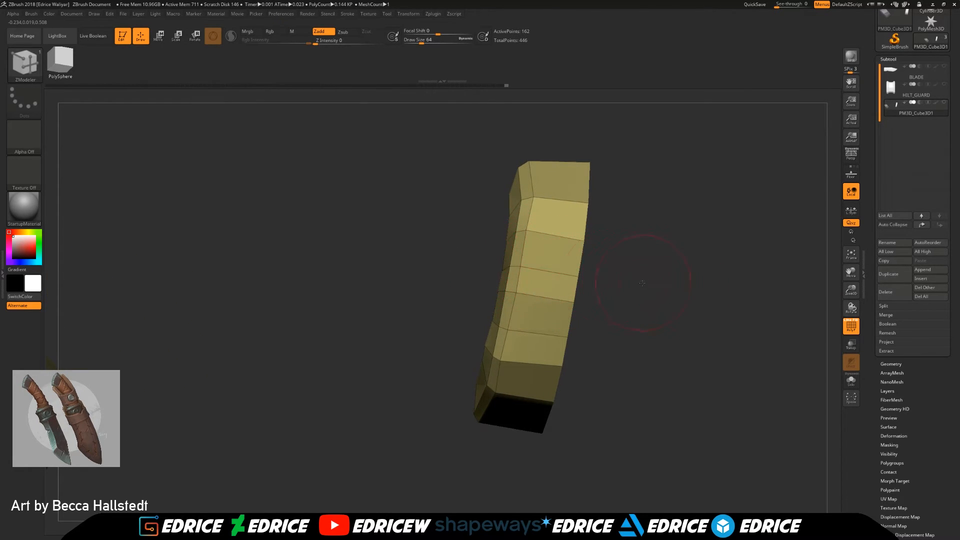
shift+drag(642, 282, 631, 283)
mouse_move(442, 500)
ctrl+shift+mouse_down()
mouse_move(512, 186)
mouse_move(500, 134)
mouse_move(523, 144)
ctrl+shift+mouse_up()
mouse_move(633, 260)
mouse_down()
mouse_move(696, 256)
mouse_move(653, 247)
mouse_up()
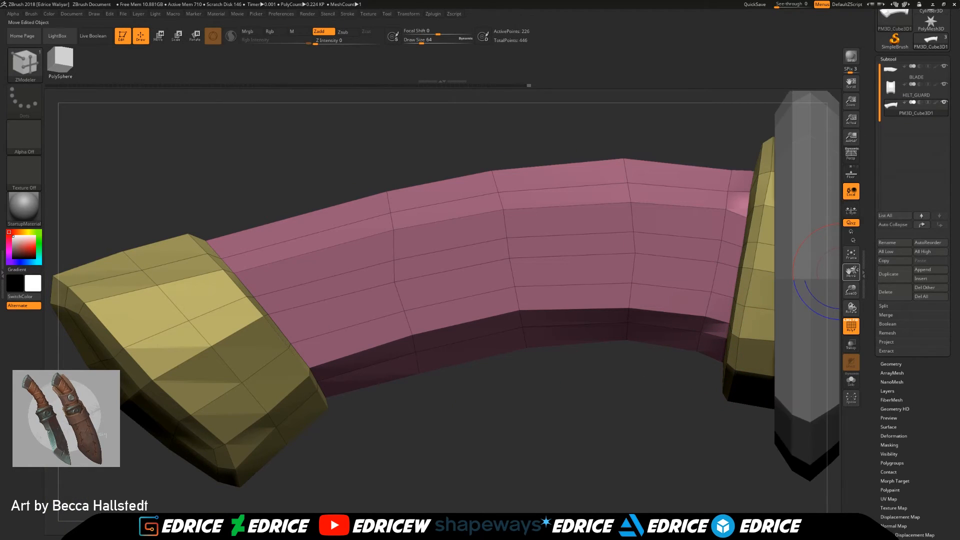
Step: Turn off the polyframe and show the floor with the reference image behind the whole knife, without perspective
drag(852, 293, 847, 216)
drag(853, 271, 464, 257)
key(shift+f)
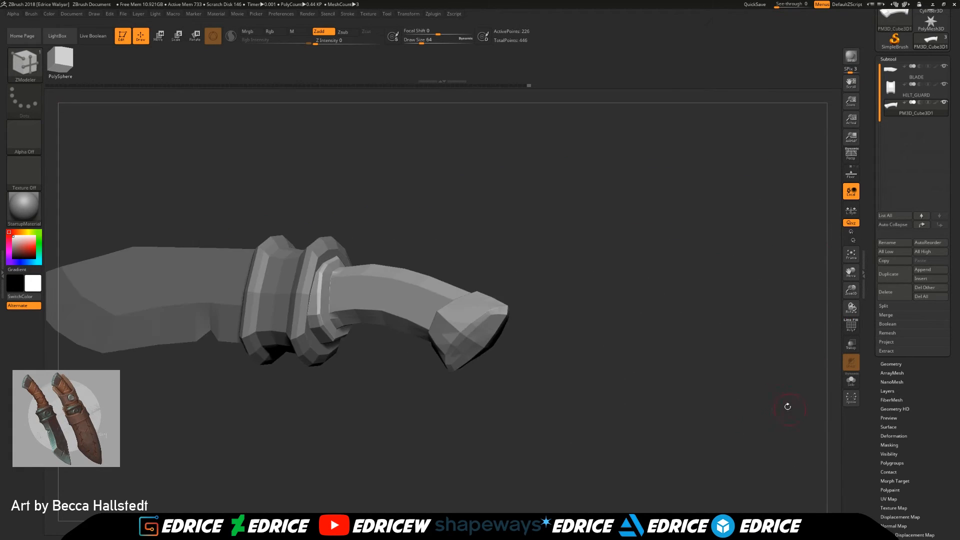
mouse_move(788, 407)
mouse_down()
mouse_move(733, 340)
mouse_move(784, 323)
mouse_move(711, 318)
mouse_up()
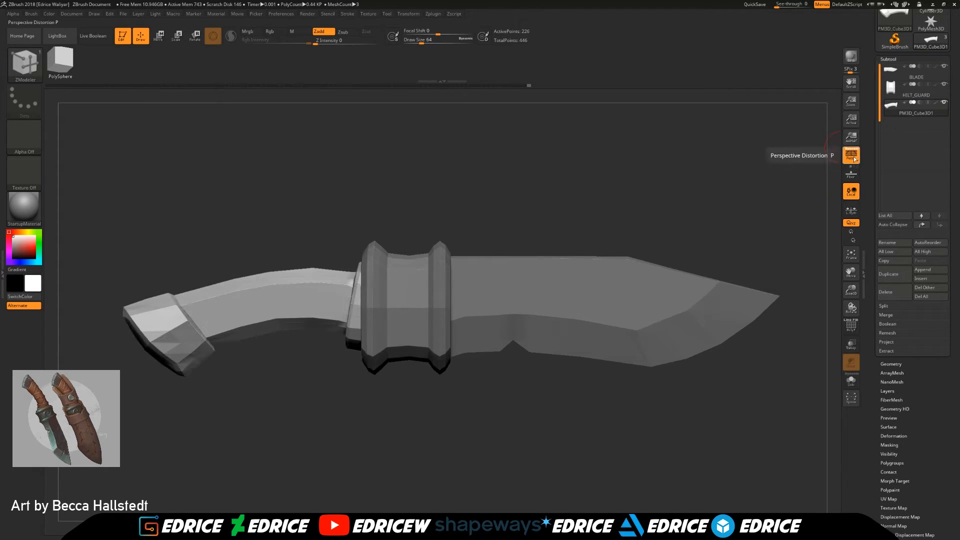
click(856, 177)
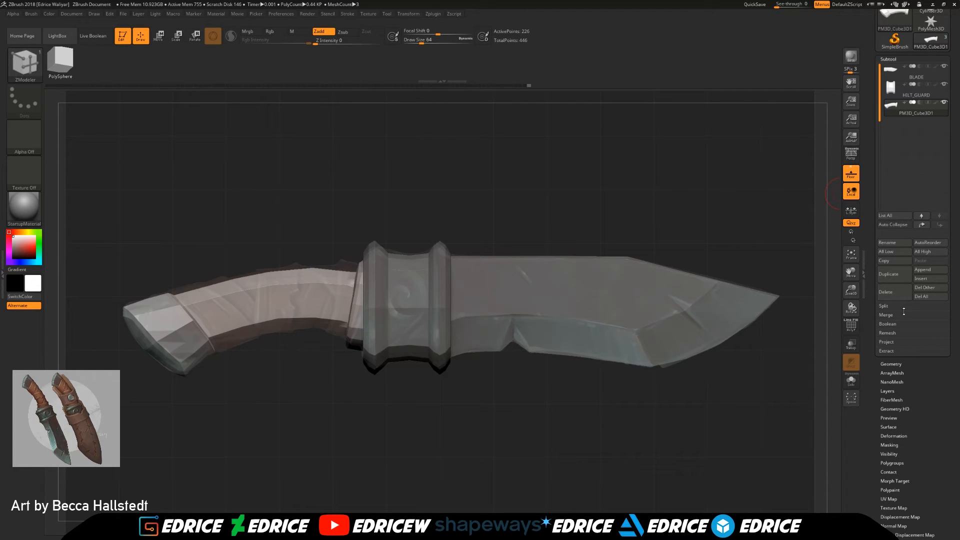
Step: Append a cylinder subtool and turn on transparency with ghost display
click(922, 269)
click(776, 282)
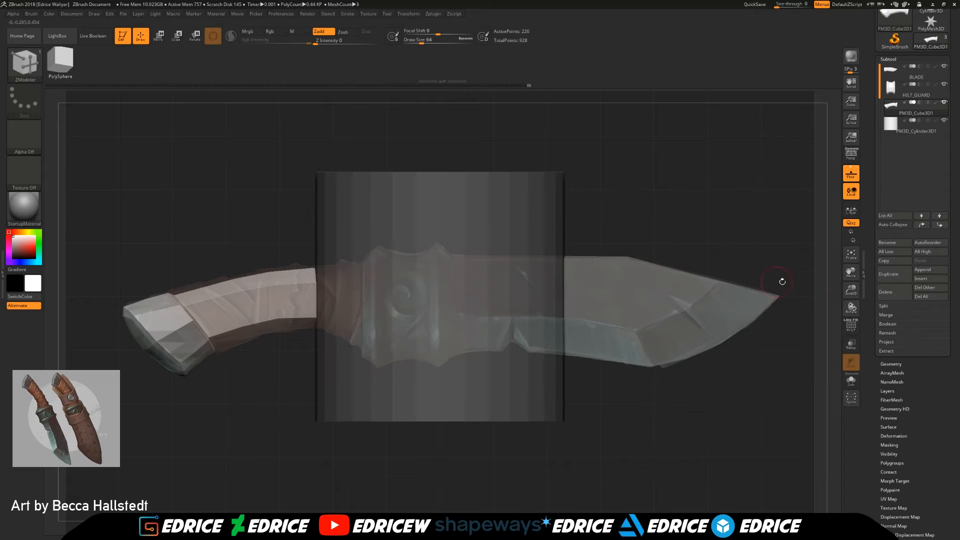
scroll(896, 452, down, 3)
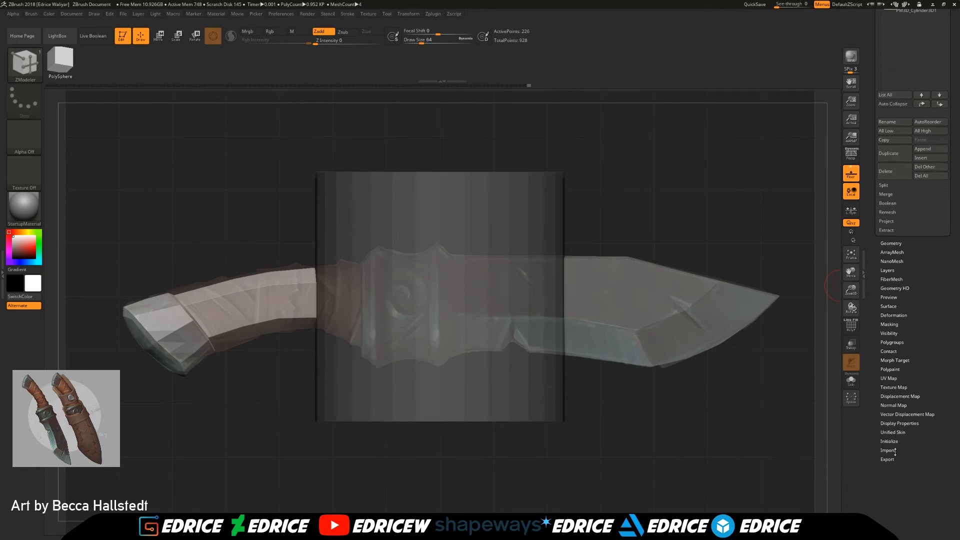
click(851, 344)
drag(820, 350, 824, 381)
Step: Try to initialize the handle subtool as a QCyl X primitive
key(b)
key(z)
key(m)
click(893, 432)
drag(913, 433, 913, 186)
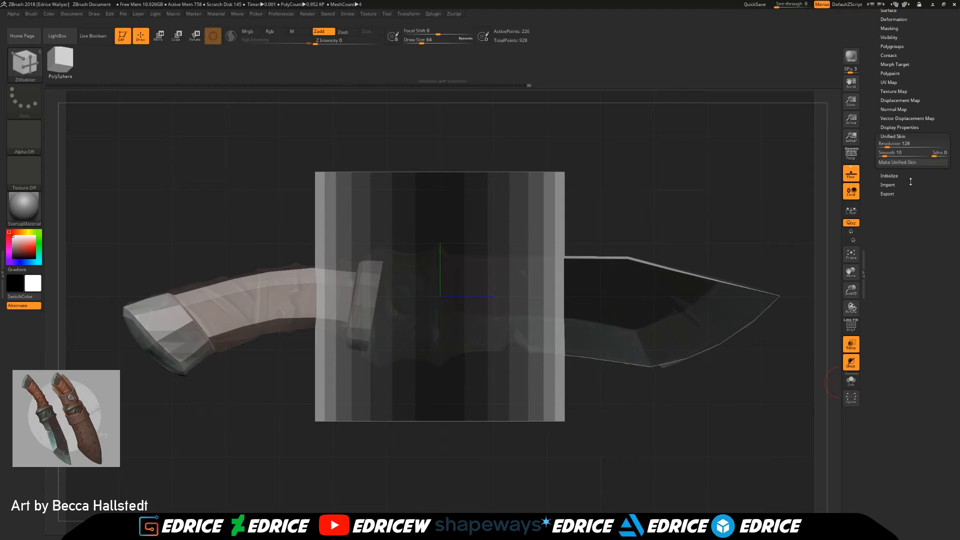
click(894, 176)
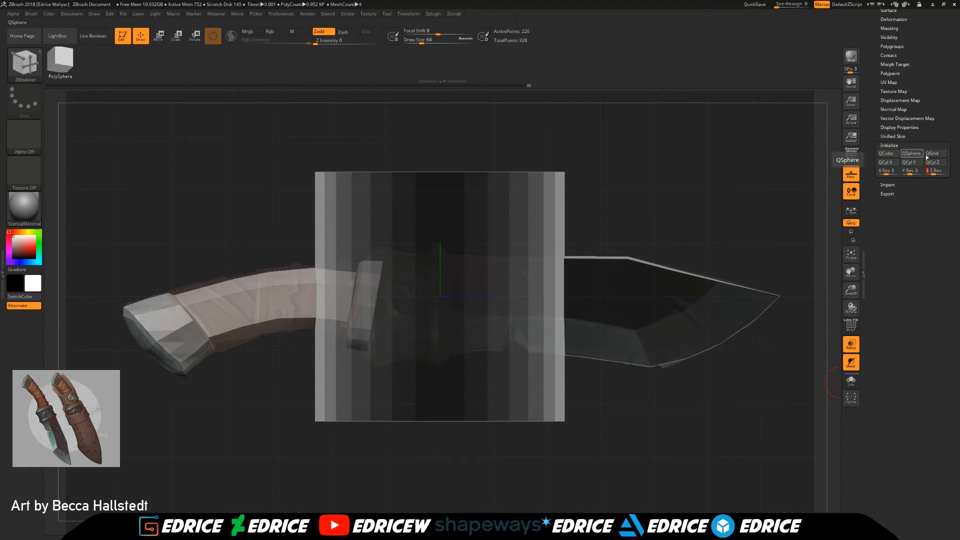
click(888, 162)
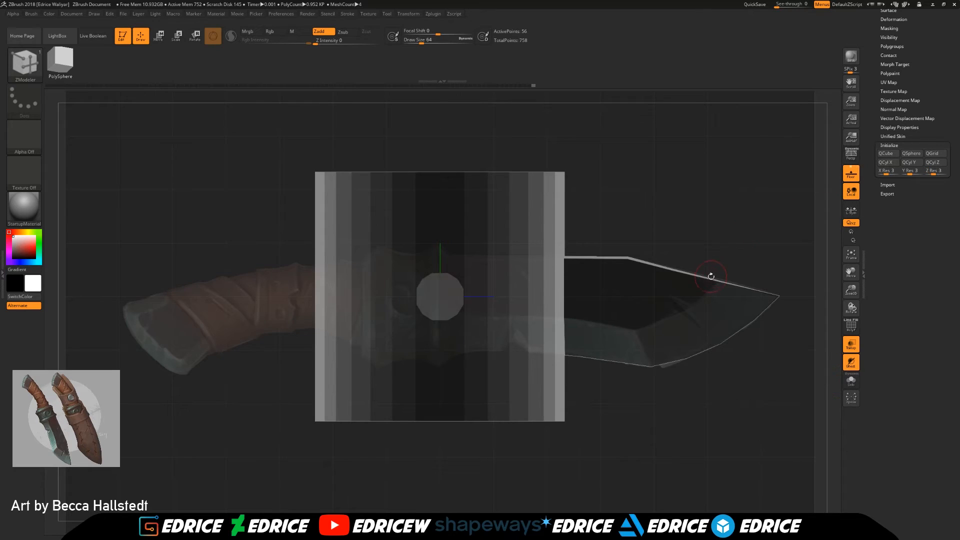
Step: Select the appended cylinder subtool and initialize it as a QCyl Z with X, Y and Z resolution 2
drag(710, 275, 707, 307)
drag(870, 99, 872, 146)
drag(909, 51, 909, 125)
click(889, 60)
click(894, 133)
drag(940, 484, 940, 329)
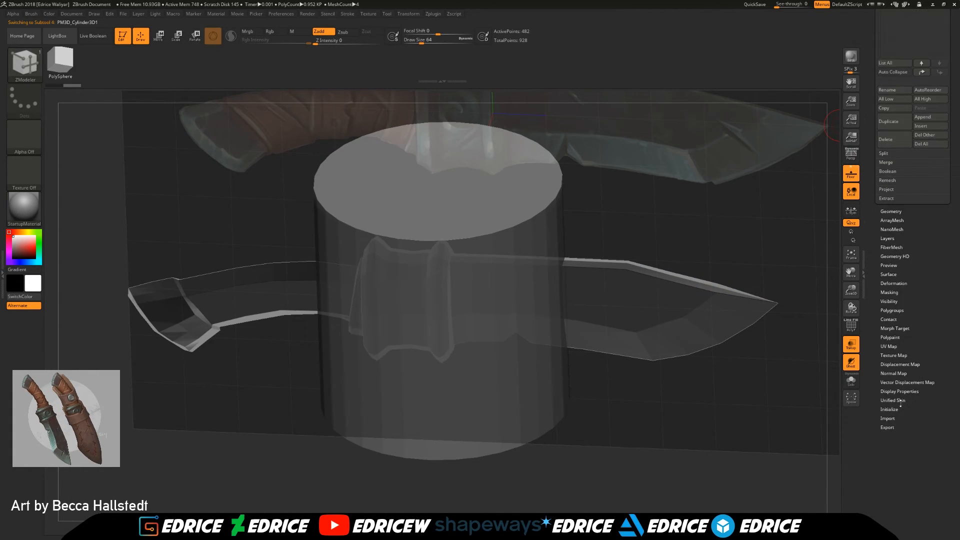
click(898, 408)
click(935, 131)
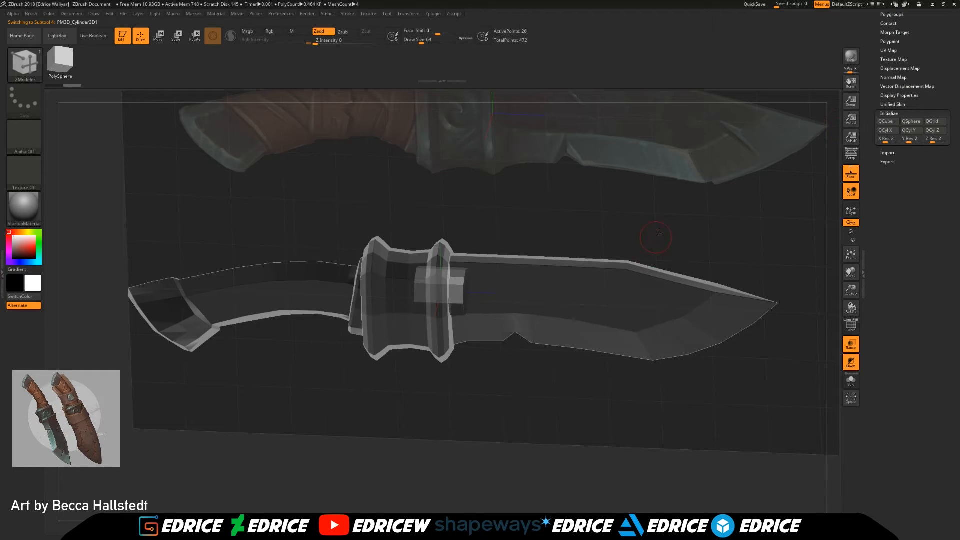
Step: Hide all subtools except the cylinder and activate the Move gizmo on it
shift+drag(657, 235, 629, 226)
drag(937, 76, 935, 320)
click(894, 146)
click(942, 211)
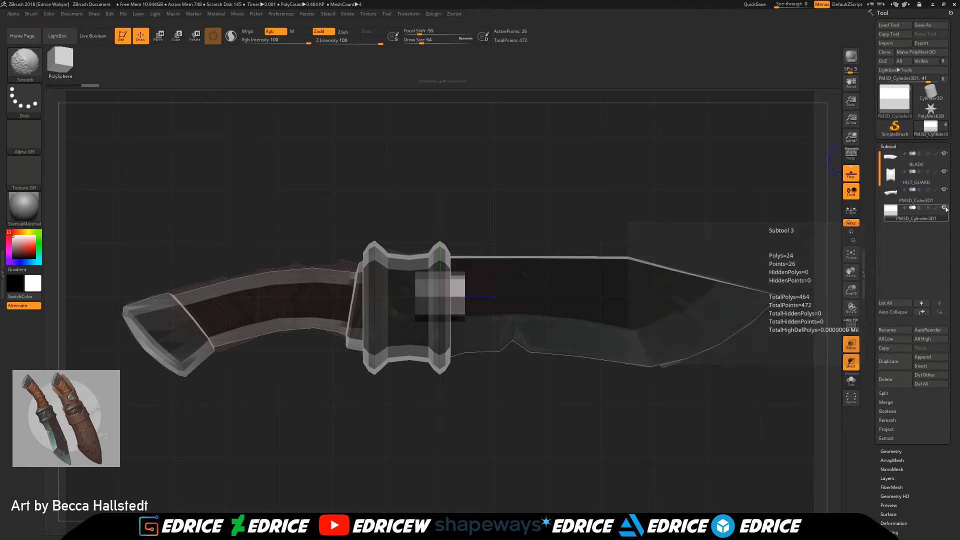
click(944, 208)
click(158, 37)
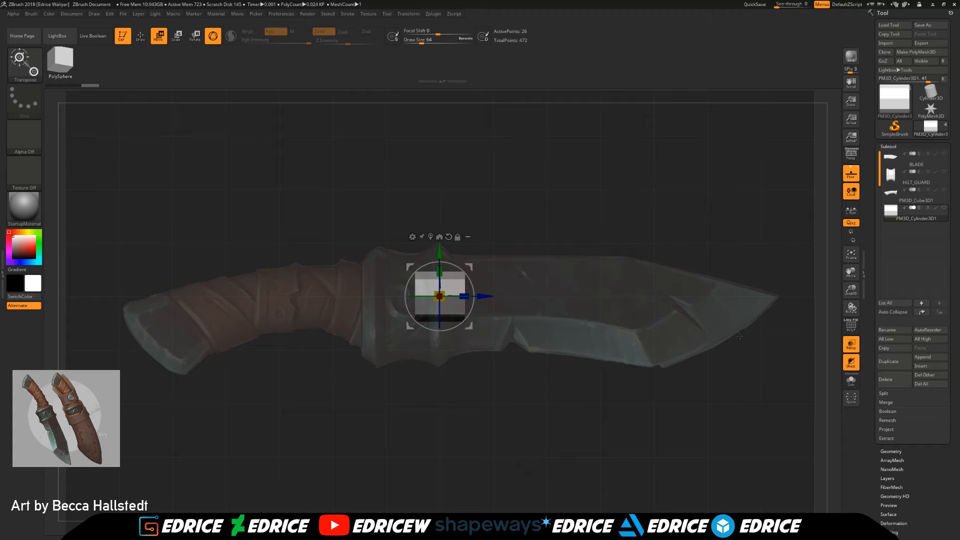
Step: Subdivide the cylinder once and delete its lower subdivision level
drag(852, 289, 848, 322)
drag(545, 288, 618, 340)
key(ctrl+d)
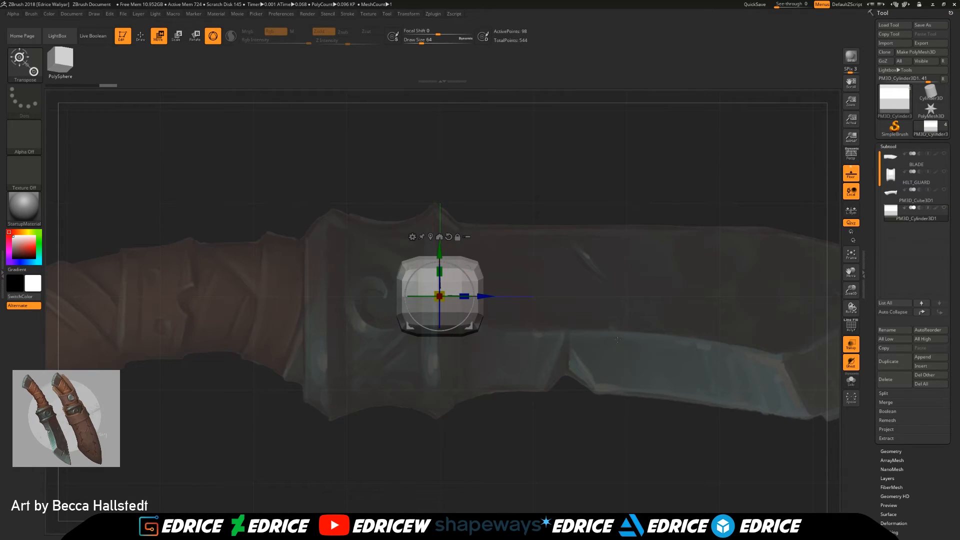
click(886, 452)
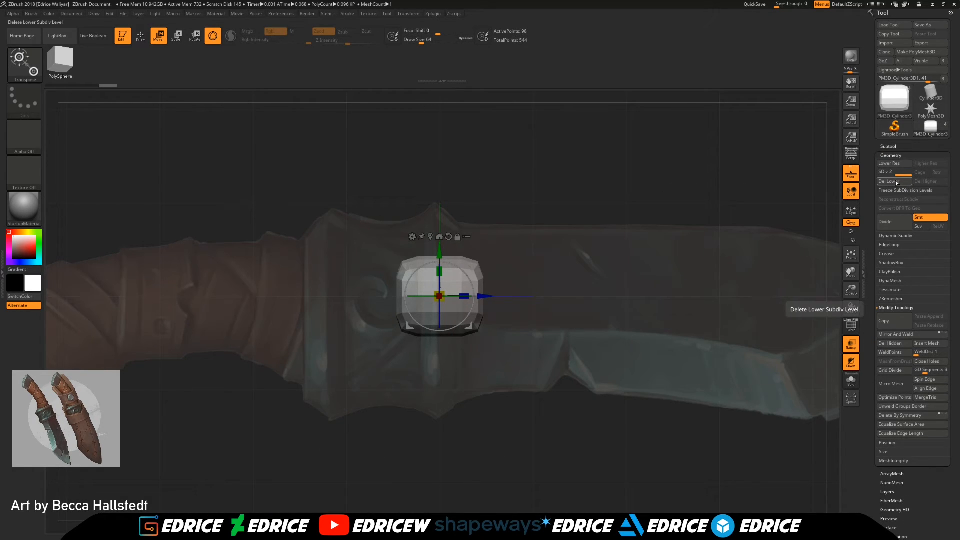
Step: Select the handle subtool and rename it HILT
click(888, 147)
click(929, 200)
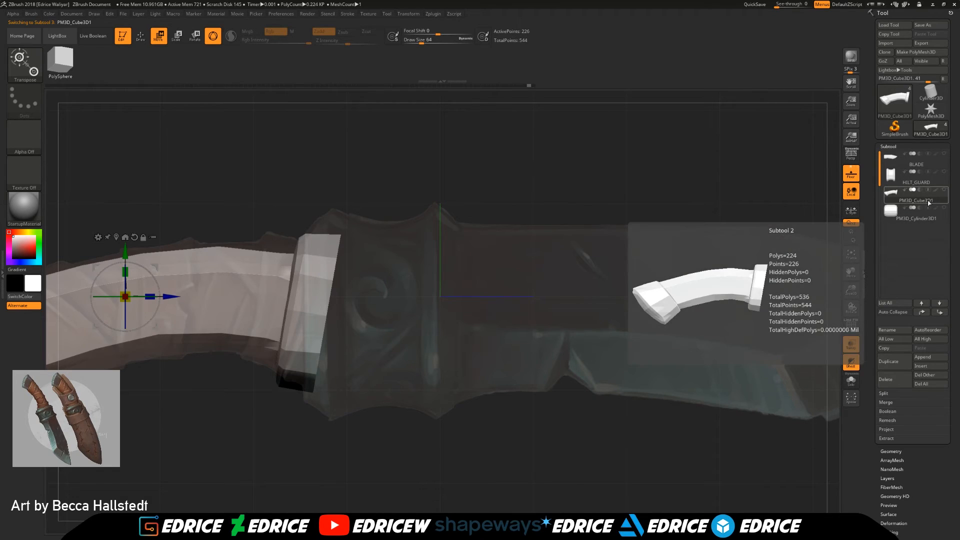
click(893, 332)
text(H)
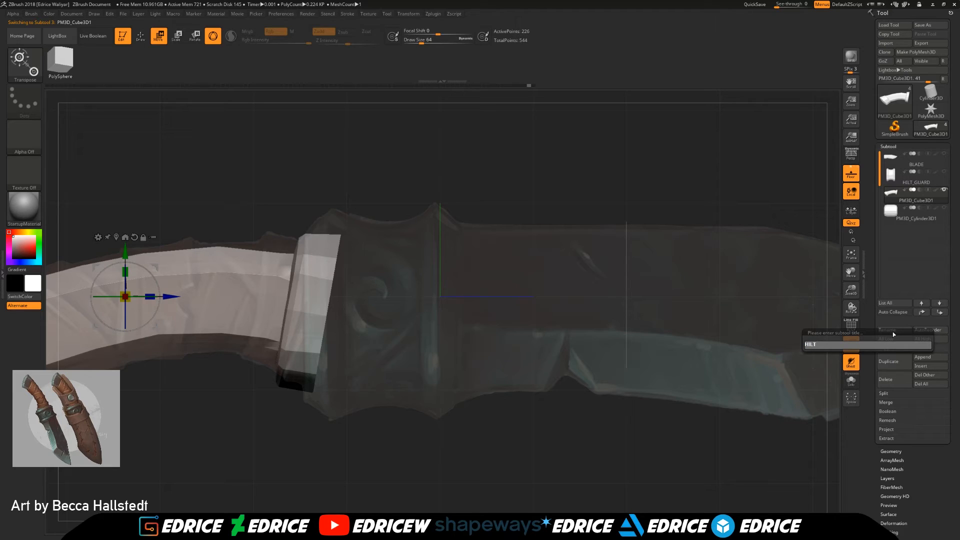
text(ILT)
key(Return)
Step: Select the cylinder subtool and rename it LEATHER
click(893, 217)
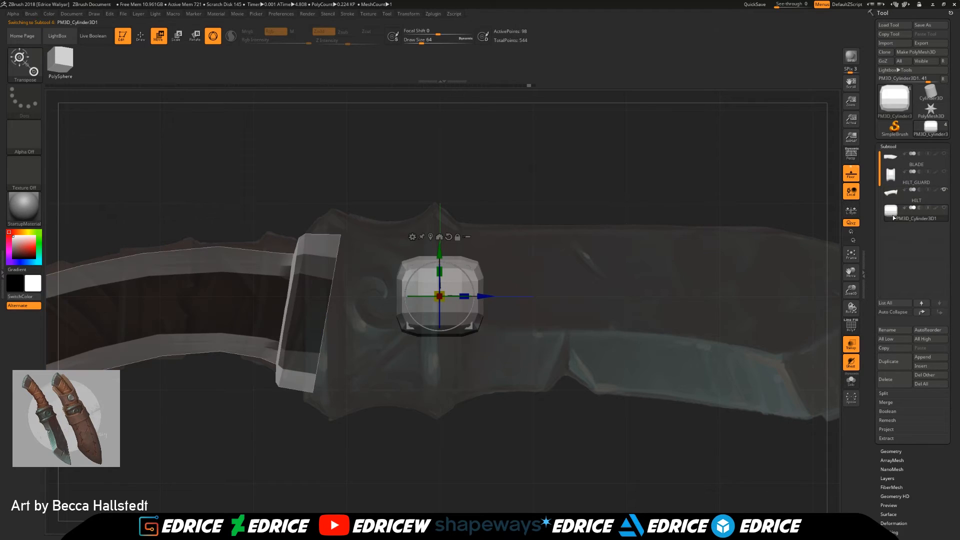
click(905, 332)
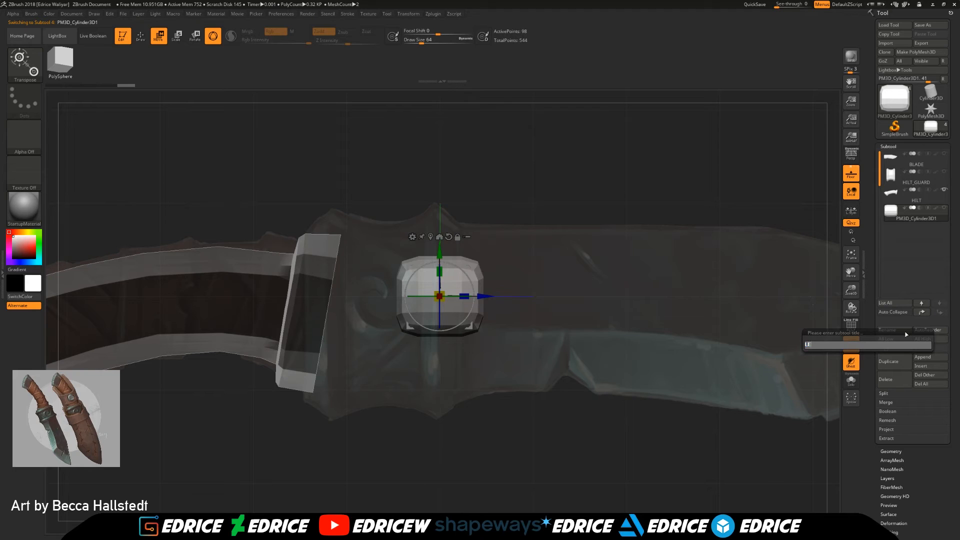
key(Return)
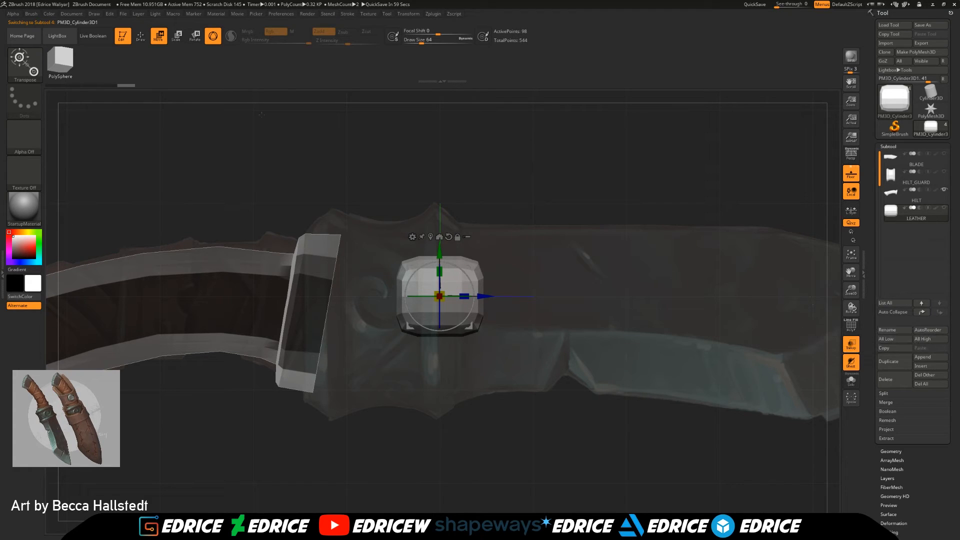
Step: Clip both ends of the LEATHER cylinder flat and turn on its polyframe display
key(q)
mouse_move(503, 151)
ctrl+shift+mouse_down()
mouse_move(486, 388)
mouse_move(455, 383)
mouse_move(472, 385)
mouse_move(467, 393)
ctrl+shift+mouse_up()
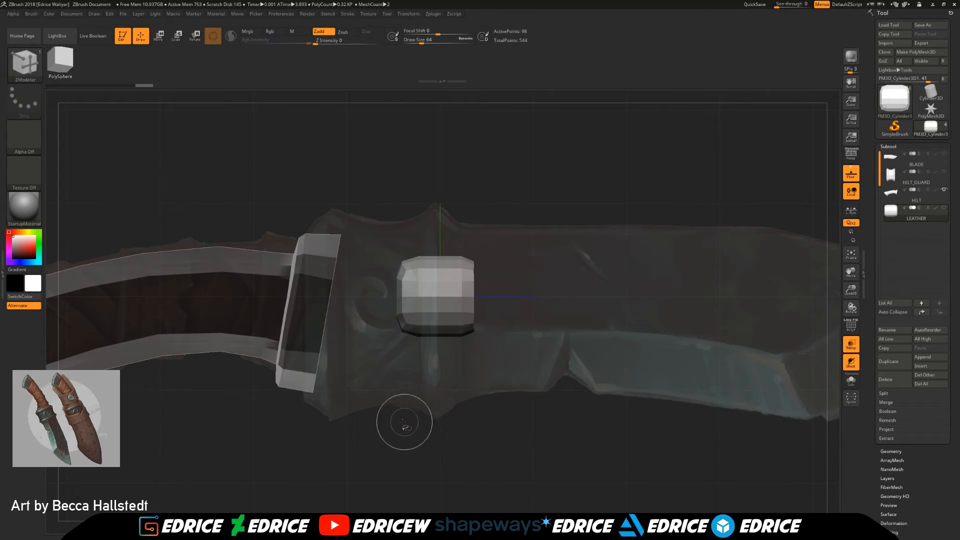
ctrl+shift+drag(404, 424, 409, 197)
drag(505, 215, 565, 271)
click(851, 343)
click(851, 343)
click(851, 328)
drag(795, 332, 642, 287)
click(162, 37)
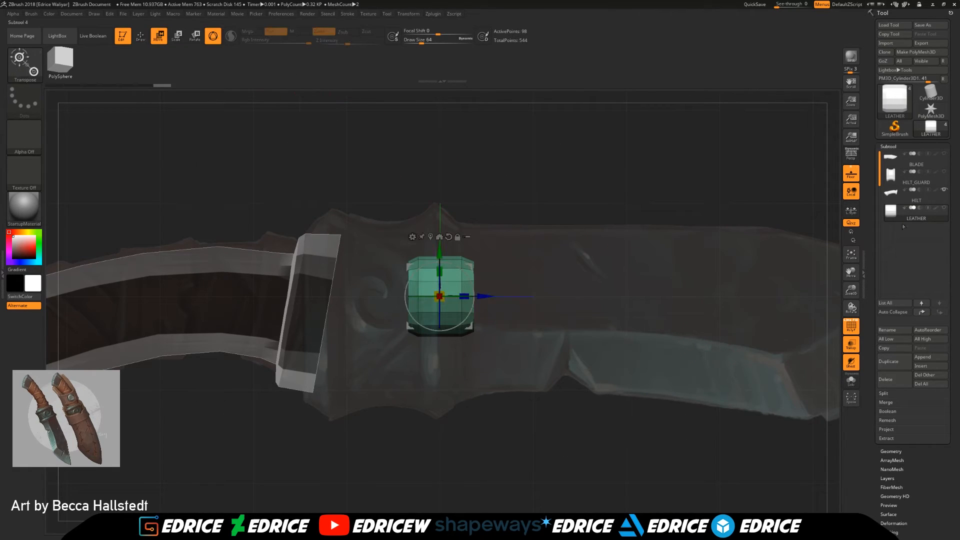
Step: Hide the HILT subtool so only the LEATHER cylinder remains over the reference
click(945, 208)
click(945, 190)
click(945, 208)
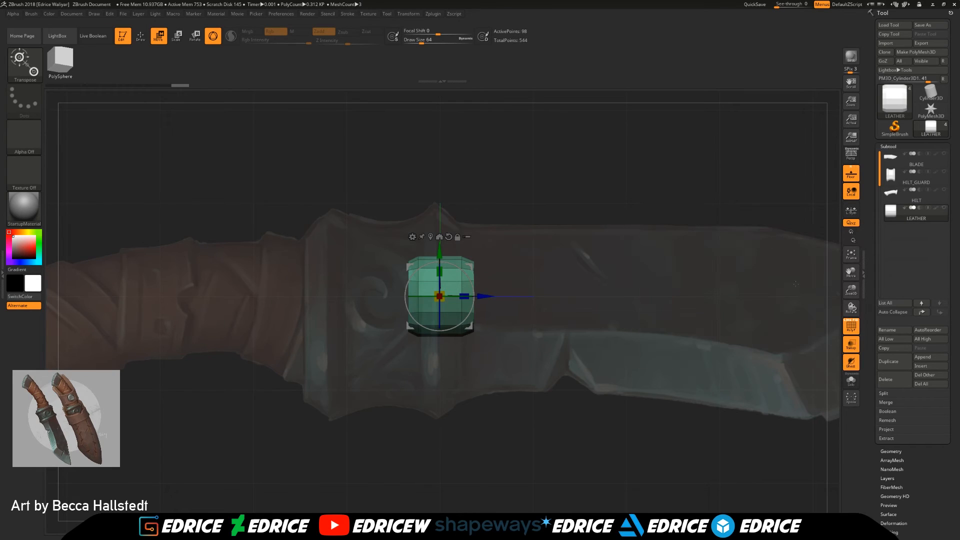
Step: Scale the LEATHER cylinder's complete edge loops with ZModeler to give its side a slight bulge
drag(851, 273, 953, 269)
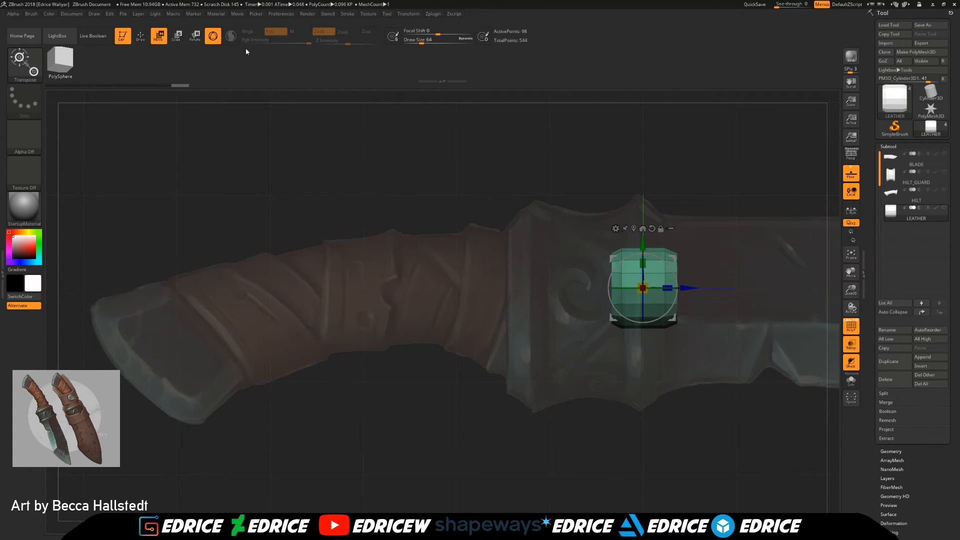
key(e)
drag(851, 290, 853, 320)
drag(852, 273, 829, 276)
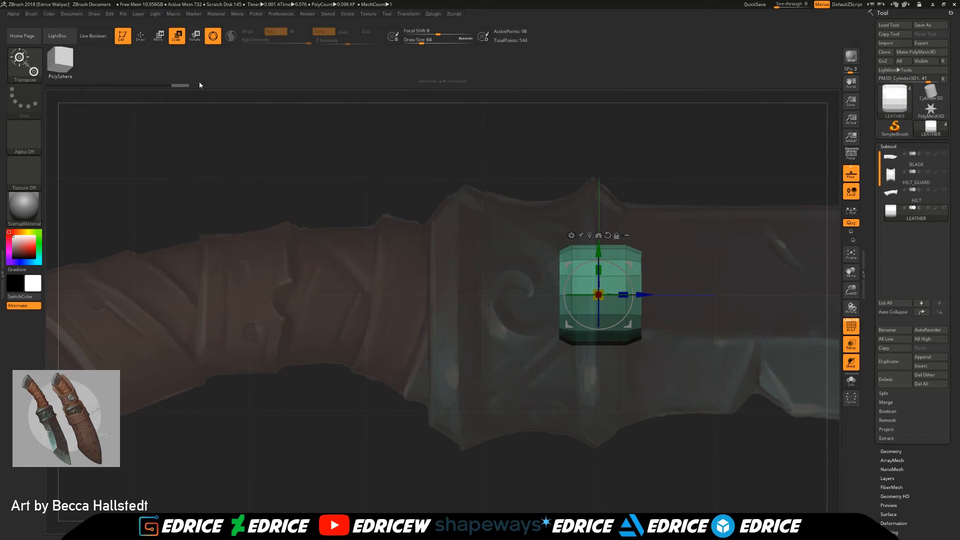
click(138, 41)
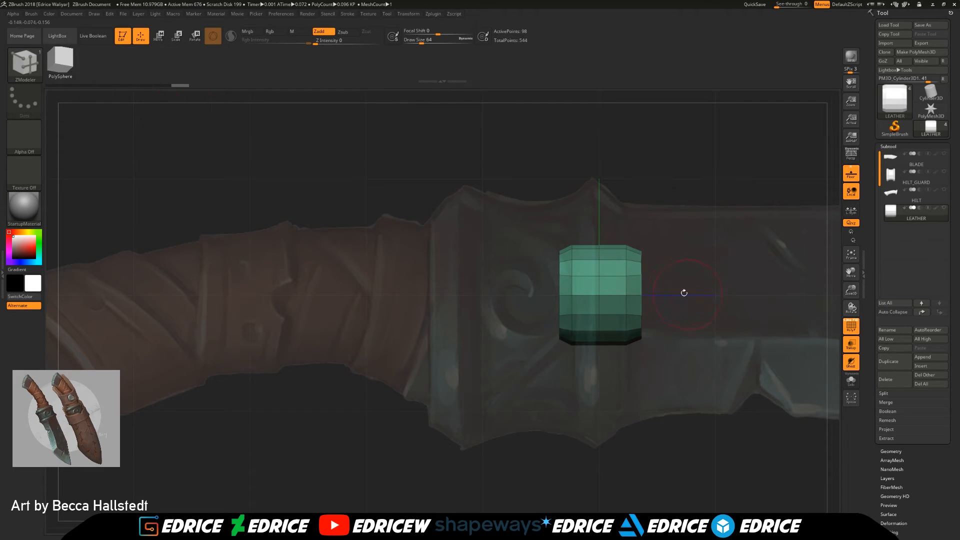
key(space)
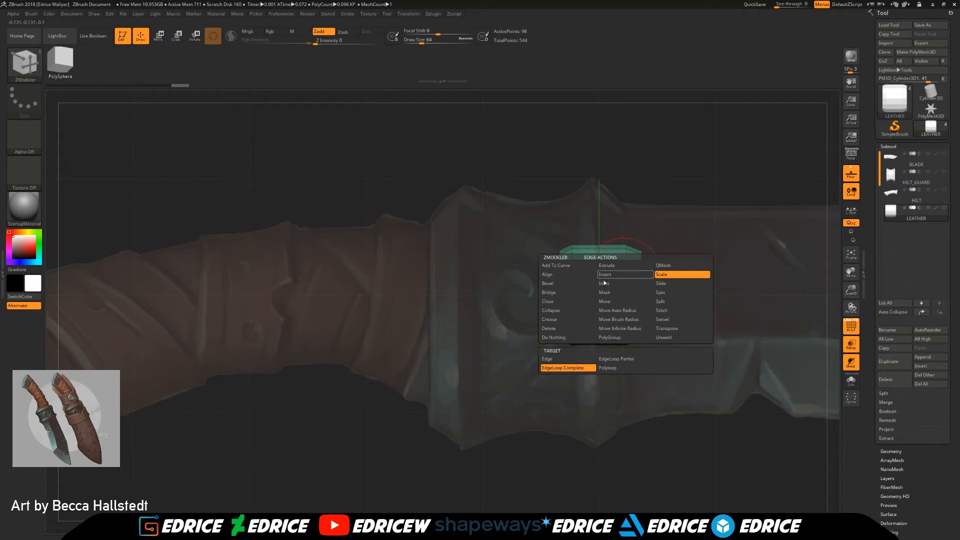
click(606, 277)
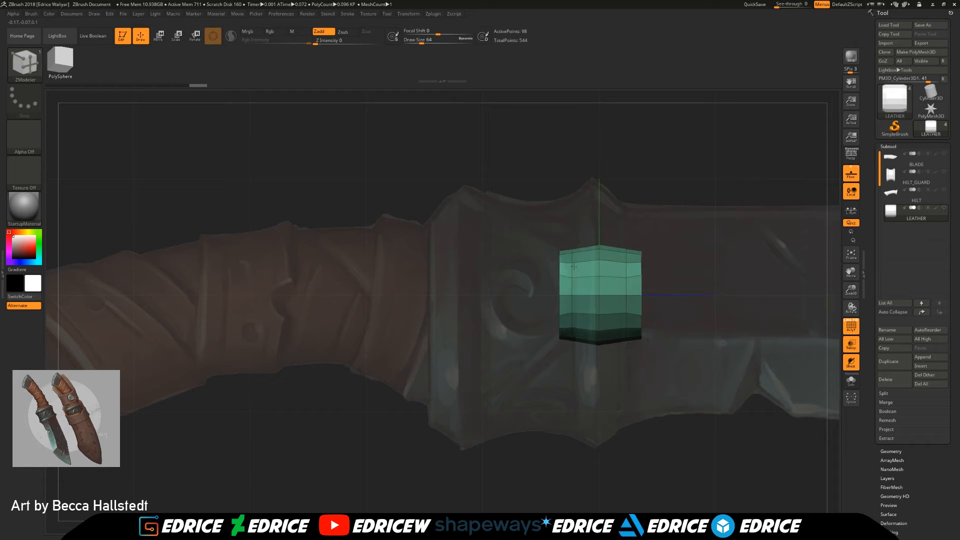
drag(599, 270, 600, 267)
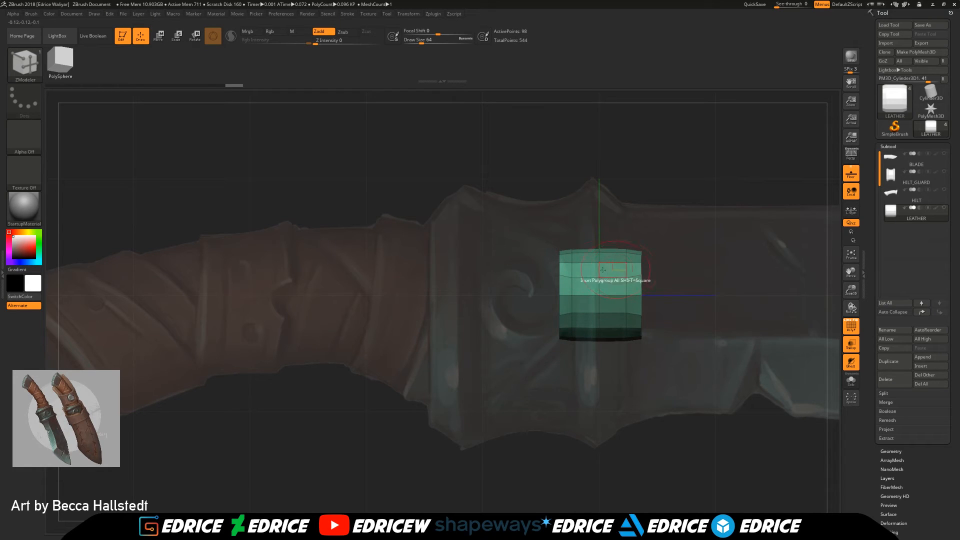
Step: Enlarge the LEATHER cylinder, move it onto the grip, and duplicate it along the handle's curve as seven overlapping, angled wraps
key(w)
drag(645, 294, 422, 222)
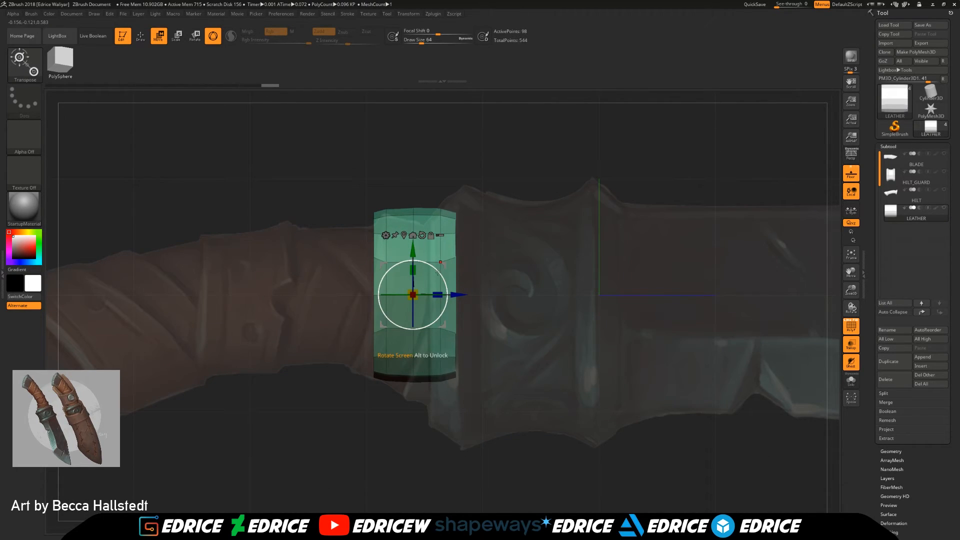
drag(848, 271, 911, 279)
mouse_move(523, 306)
mouse_down()
mouse_move(576, 306)
mouse_move(488, 303)
mouse_move(451, 272)
mouse_move(416, 283)
mouse_move(543, 301)
mouse_move(434, 282)
mouse_move(401, 301)
mouse_move(341, 297)
mouse_move(322, 272)
mouse_move(331, 287)
mouse_move(342, 279)
mouse_move(226, 298)
mouse_move(226, 312)
mouse_move(200, 326)
mouse_move(151, 320)
mouse_up()
key(ctrl)
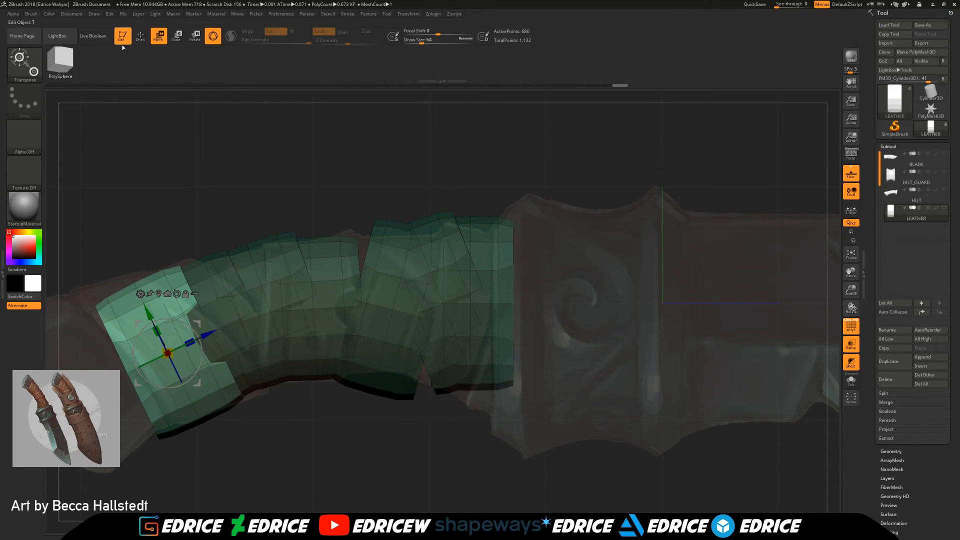
Step: Clear the mask on the leather wraps and give each wrap its own polygroup with Auto Groups
key(q)
drag(304, 198, 326, 265)
drag(356, 406, 389, 468)
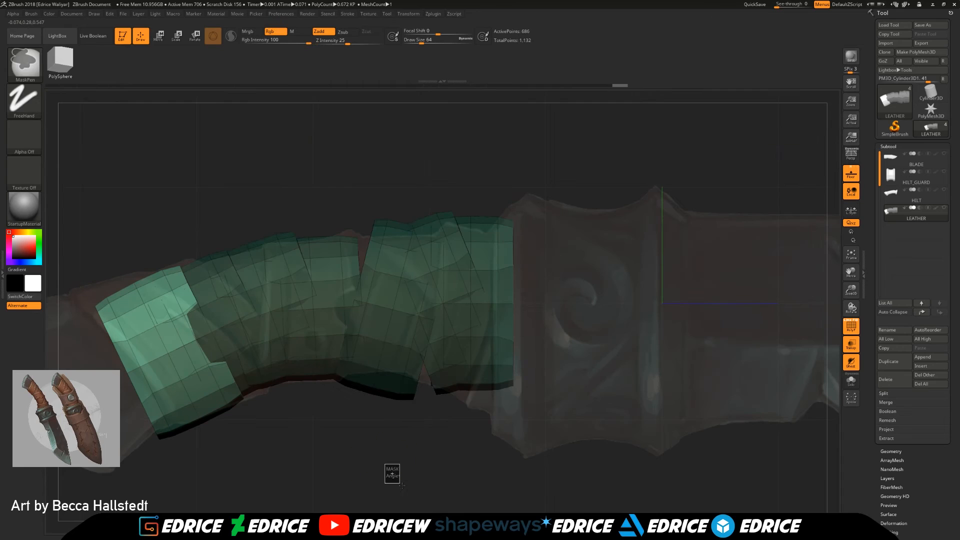
drag(922, 488, 903, 309)
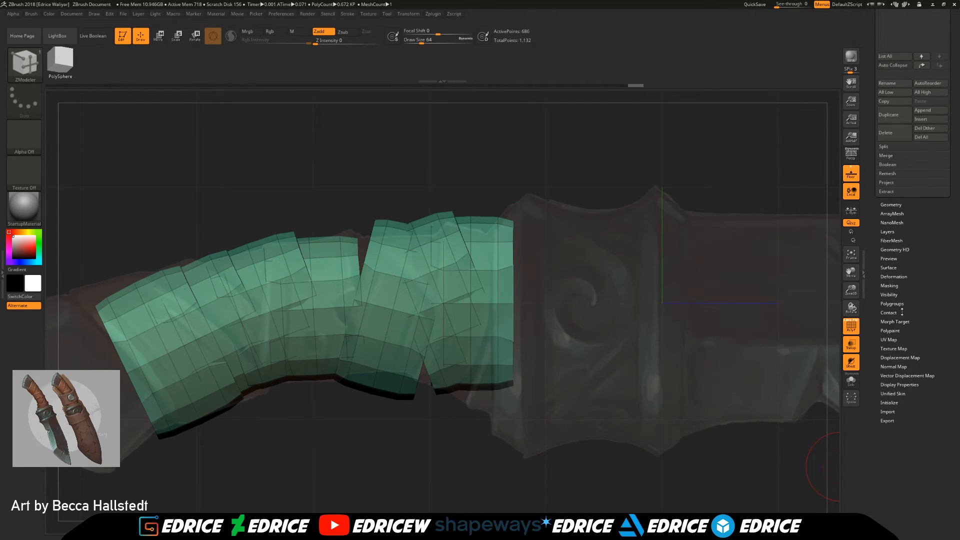
click(893, 304)
drag(932, 31, 933, 90)
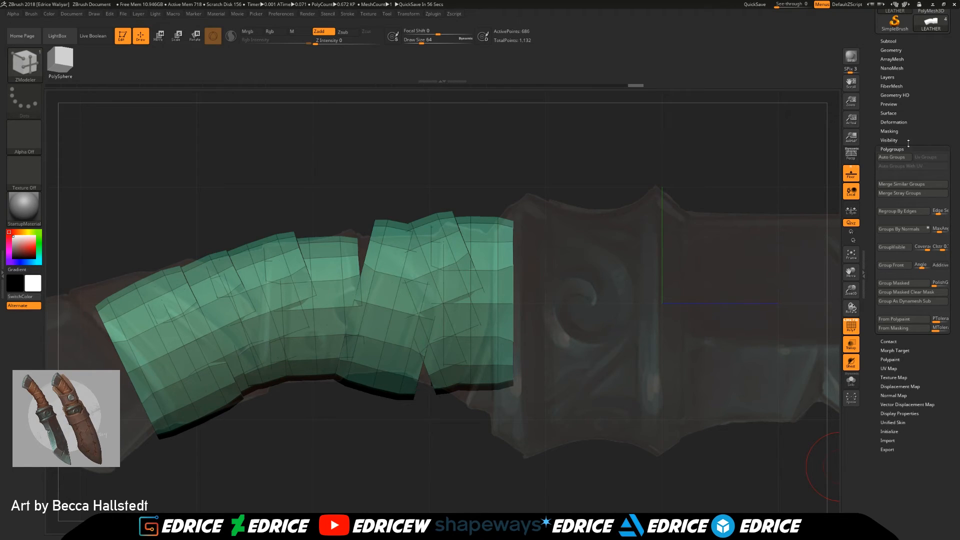
click(904, 160)
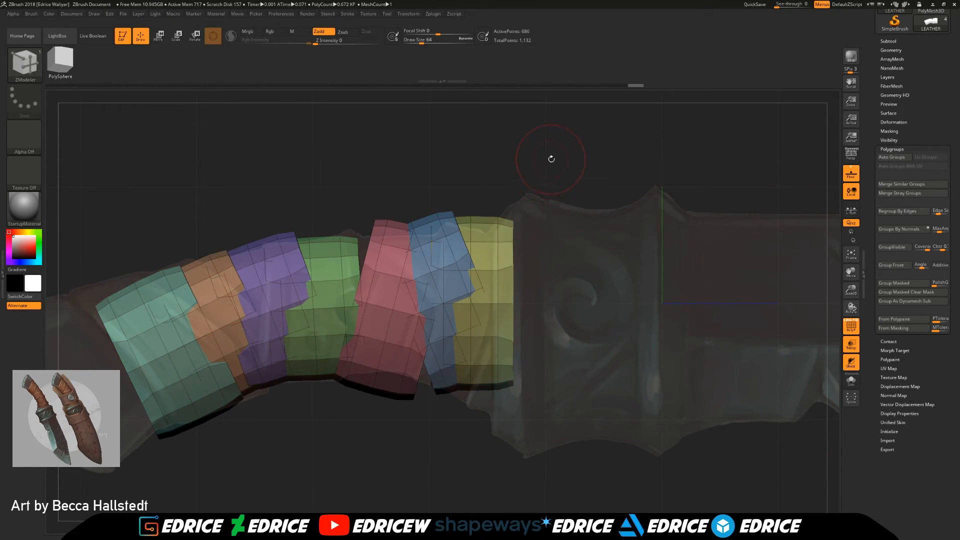
Step: Isolate the yellow wrap nearest the guard and choose the Move Topological brush
ctrl+shift+click(488, 267)
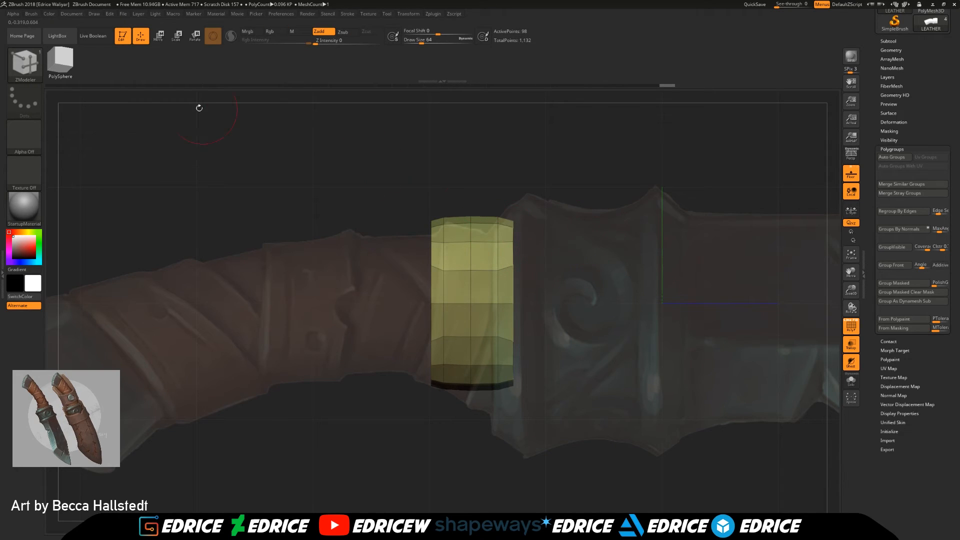
click(26, 65)
click(26, 65)
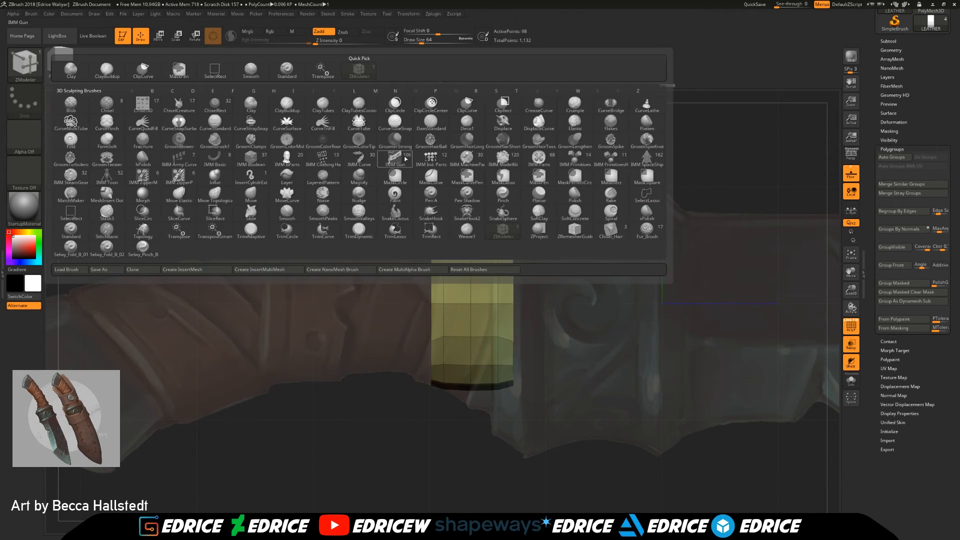
key(m)
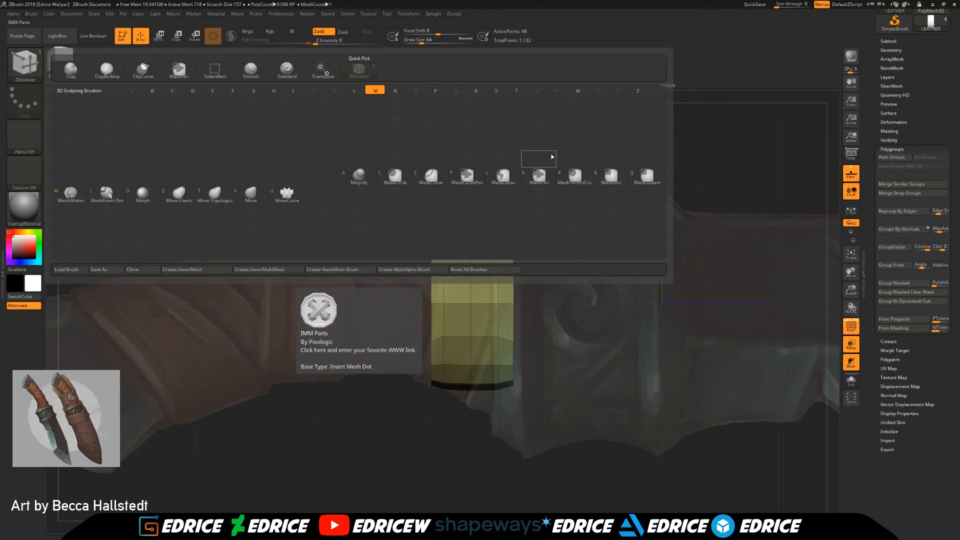
click(218, 198)
drag(575, 116, 577, 149)
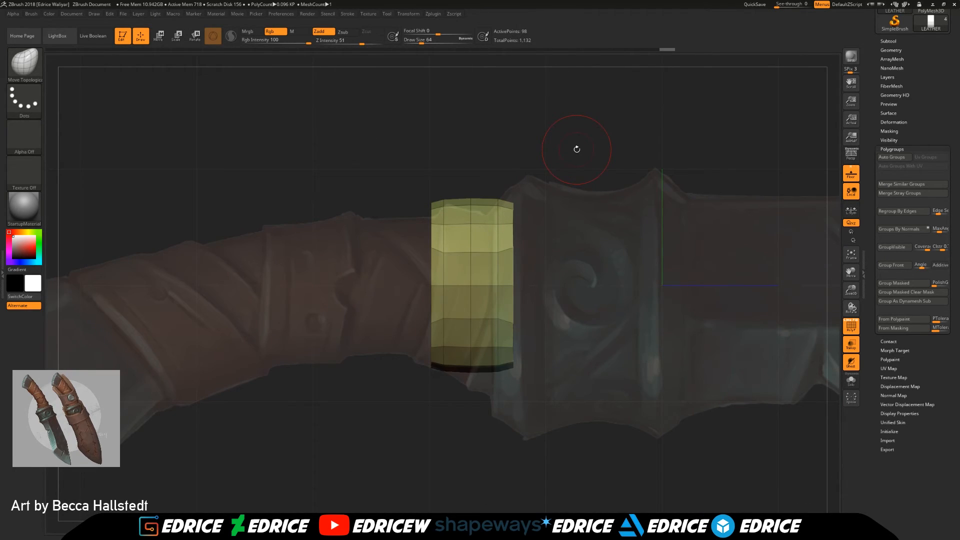
Step: Set the draw size to 172 and pull the yellow wrap's lower handle-side edge outward
drag(422, 42, 433, 43)
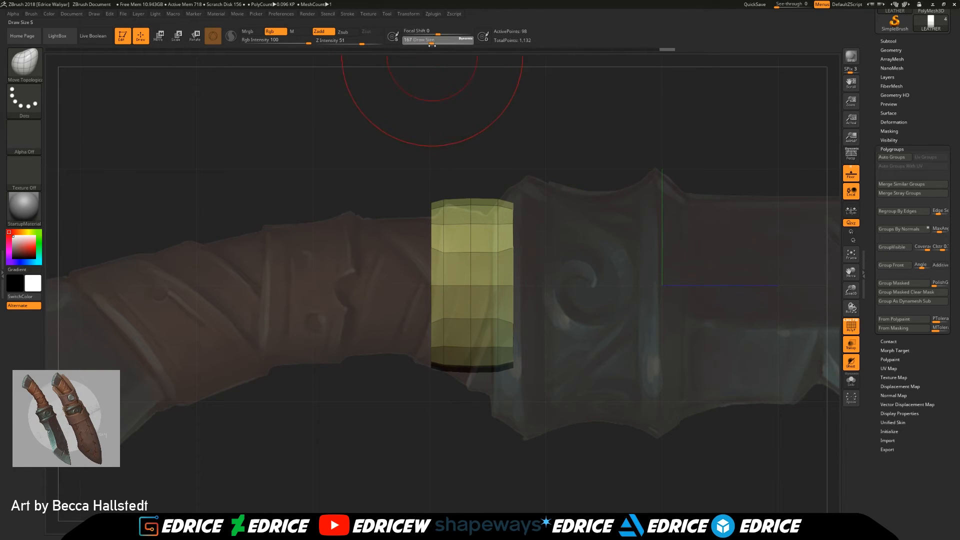
mouse_move(438, 400)
mouse_down()
mouse_move(459, 400)
mouse_move(439, 370)
mouse_move(406, 361)
mouse_up()
drag(438, 285, 441, 285)
Step: Try lowering the yellow wrap's top edge and pulling its guard-side corners inward, and undo those strokes
drag(446, 206, 450, 225)
drag(511, 209, 486, 249)
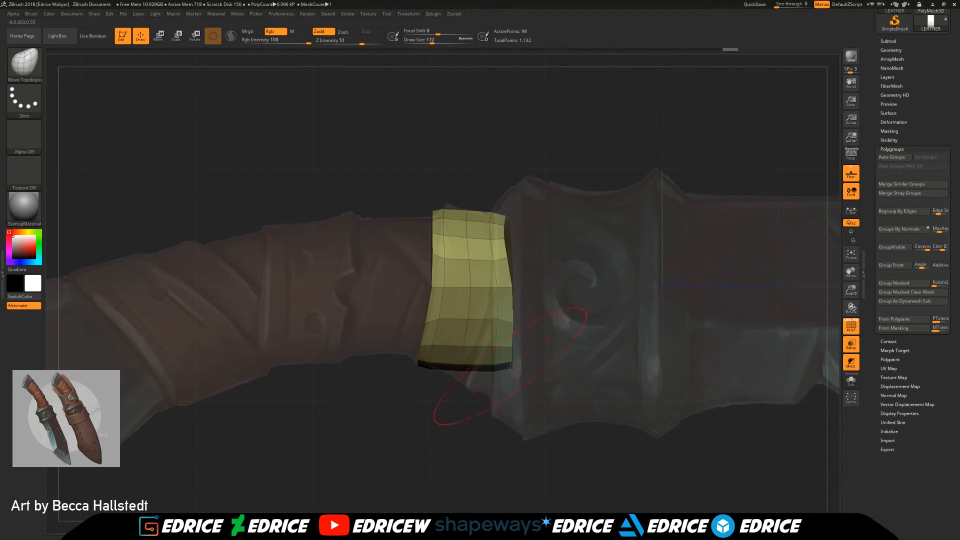
drag(511, 366, 445, 364)
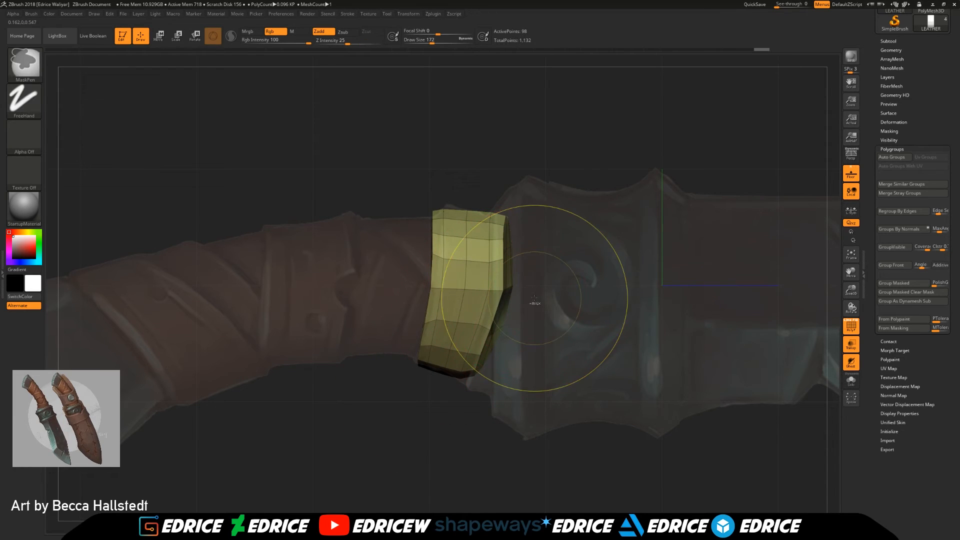
key(ctrl+z)
drag(544, 300, 522, 328)
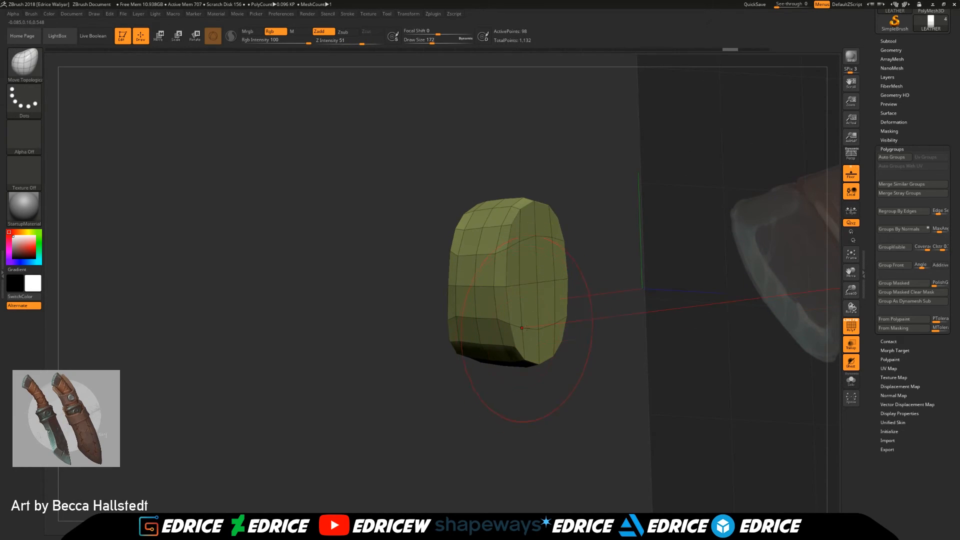
drag(505, 382, 521, 397)
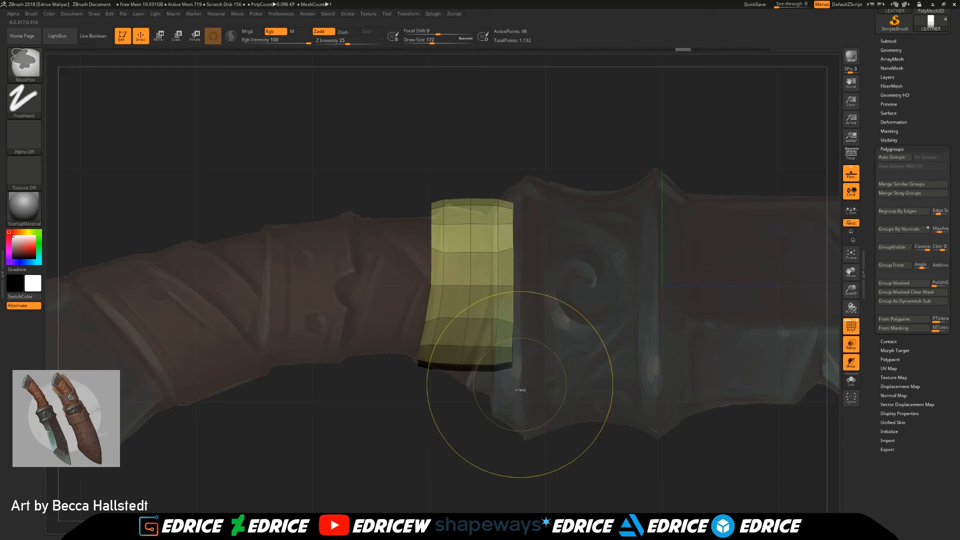
Step: Bend the yellow wrap to the handle's curve by pulling its lower guard-side corner inward and its upper corners down
drag(514, 286, 624, 297)
mouse_move(509, 367)
mouse_down()
mouse_move(473, 378)
mouse_move(413, 364)
mouse_up()
drag(430, 293, 436, 294)
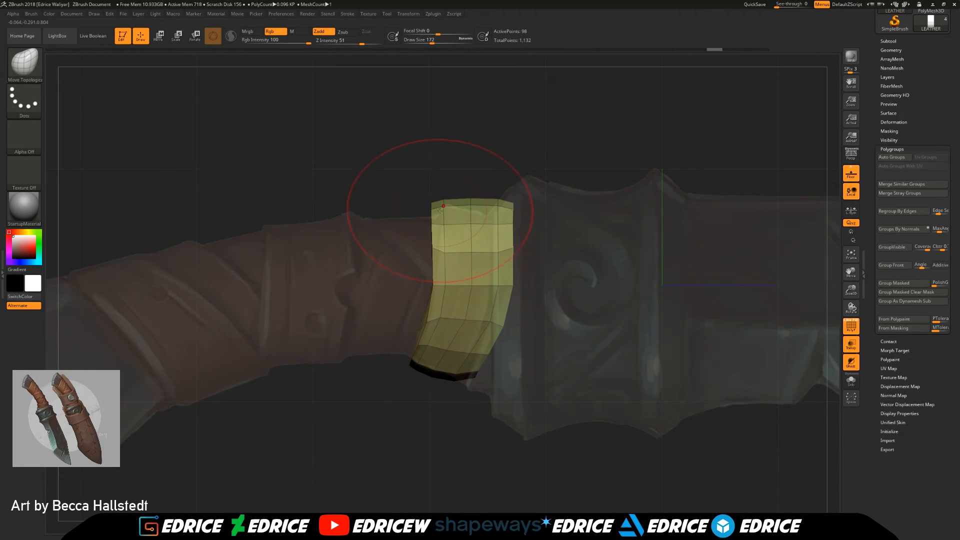
drag(443, 209, 434, 215)
drag(509, 210, 503, 215)
drag(549, 291, 499, 291)
shift+drag(465, 330, 485, 330)
drag(487, 294, 479, 294)
Step: Show the HILT subtool beside the isolated yellow wrap for comparison
shift+drag(692, 218, 715, 217)
drag(903, 42, 903, 102)
click(903, 102)
click(944, 144)
drag(654, 275, 668, 278)
Step: Pull the yellow wrap's guard-side edge back so it sits against the slanted collar of the hilt
mouse_move(493, 218)
shift+mouse_down()
mouse_move(489, 237)
mouse_move(475, 227)
mouse_move(462, 235)
mouse_move(470, 250)
shift+mouse_up()
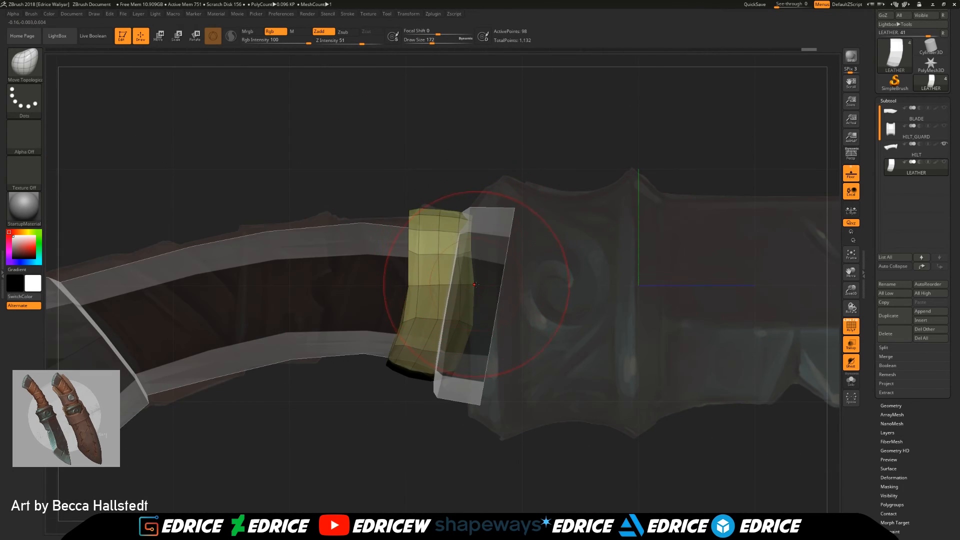
drag(474, 285, 464, 286)
drag(473, 222, 467, 223)
drag(453, 318, 439, 319)
mouse_move(448, 370)
mouse_down()
mouse_move(437, 371)
mouse_move(435, 335)
mouse_move(492, 210)
mouse_up()
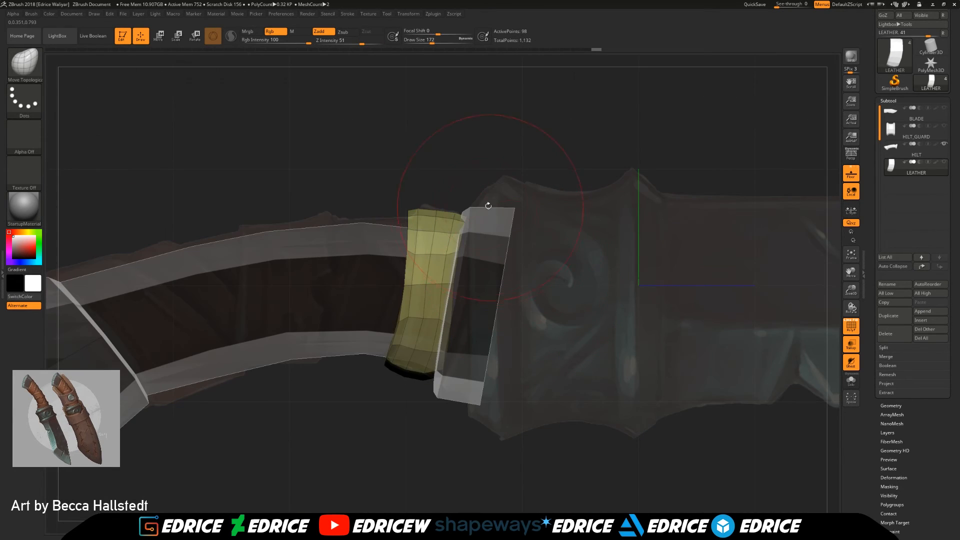
Step: Set the draw size to 56 and refine the yellow wrap's upper edge to match the reference
drag(432, 43, 420, 43)
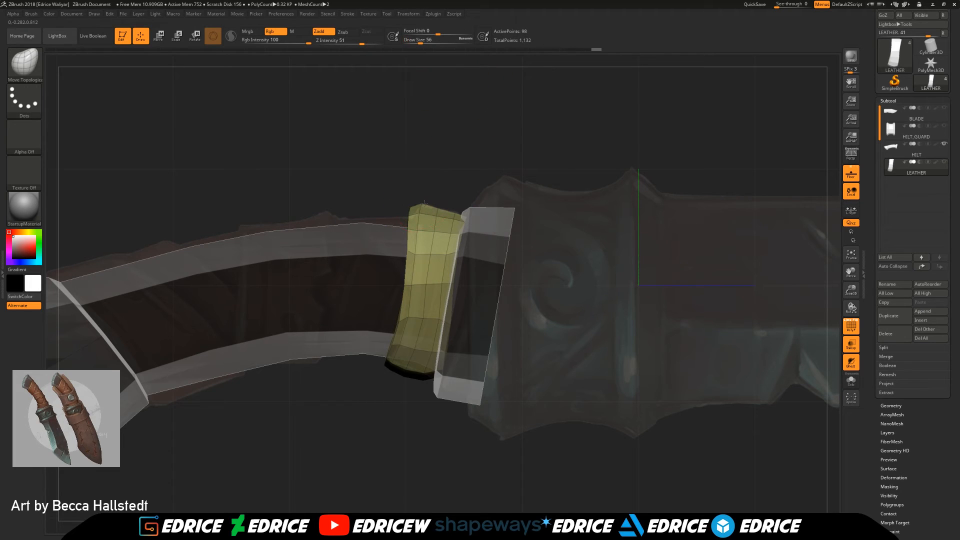
drag(372, 175, 442, 180)
drag(417, 238, 441, 236)
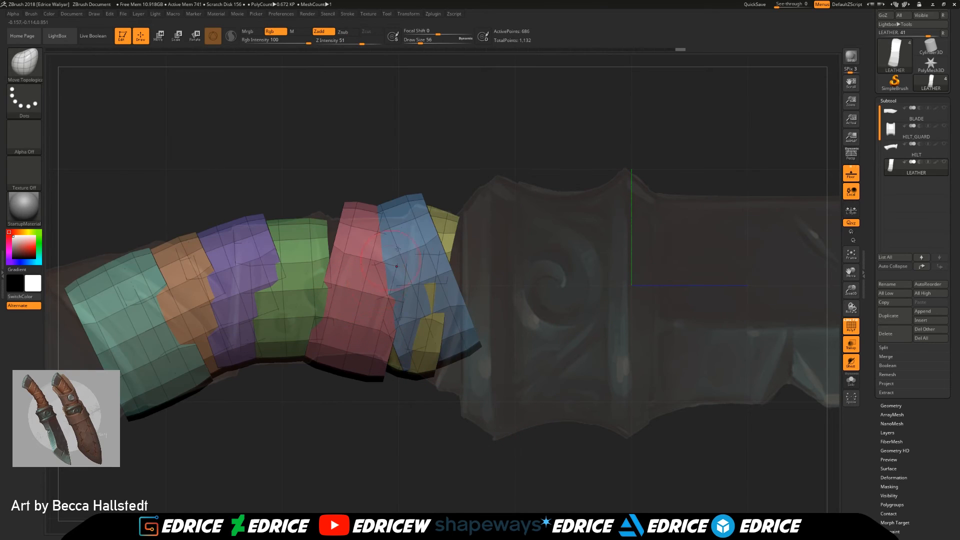
Step: Isolate the blue wrap next to the yellow one
ctrl+shift+click(374, 232)
ctrl+shift+click(438, 200)
ctrl+shift+click(407, 204)
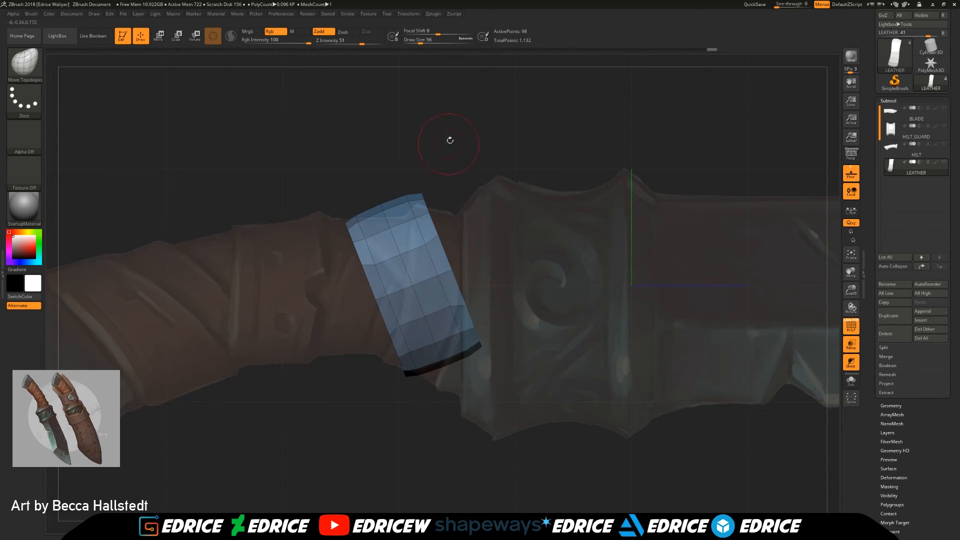
Step: Set the draw size to 120 and lower the isolated blue wrap's upper edge towards the handle silhouette
drag(420, 44, 428, 44)
drag(524, 236, 436, 250)
mouse_move(394, 291)
mouse_down()
mouse_move(403, 291)
mouse_move(400, 340)
mouse_move(426, 374)
mouse_up()
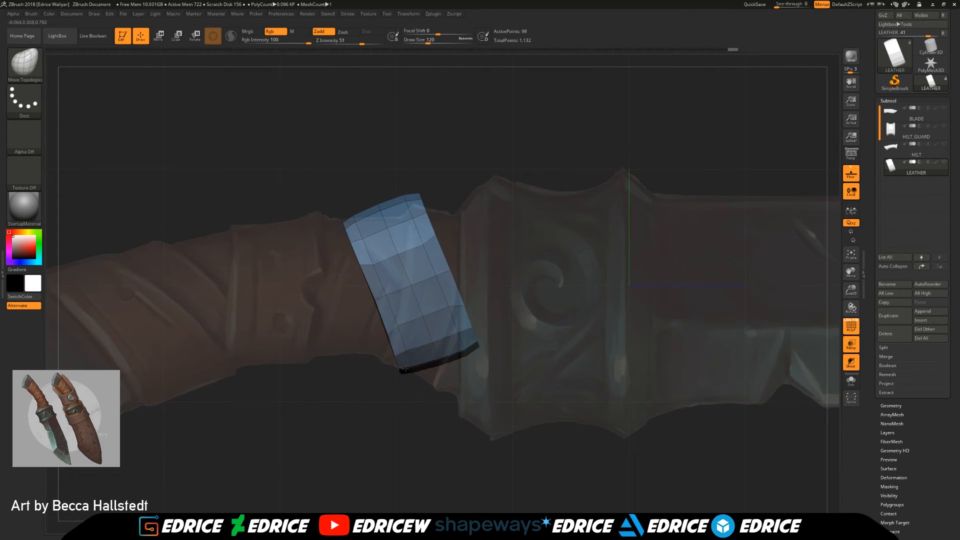
mouse_move(354, 343)
mouse_down()
mouse_move(408, 375)
mouse_move(353, 298)
mouse_move(352, 272)
mouse_up()
mouse_move(281, 310)
mouse_down()
mouse_move(350, 305)
mouse_move(363, 317)
mouse_move(400, 300)
mouse_up()
ctrl+shift+click(510, 283)
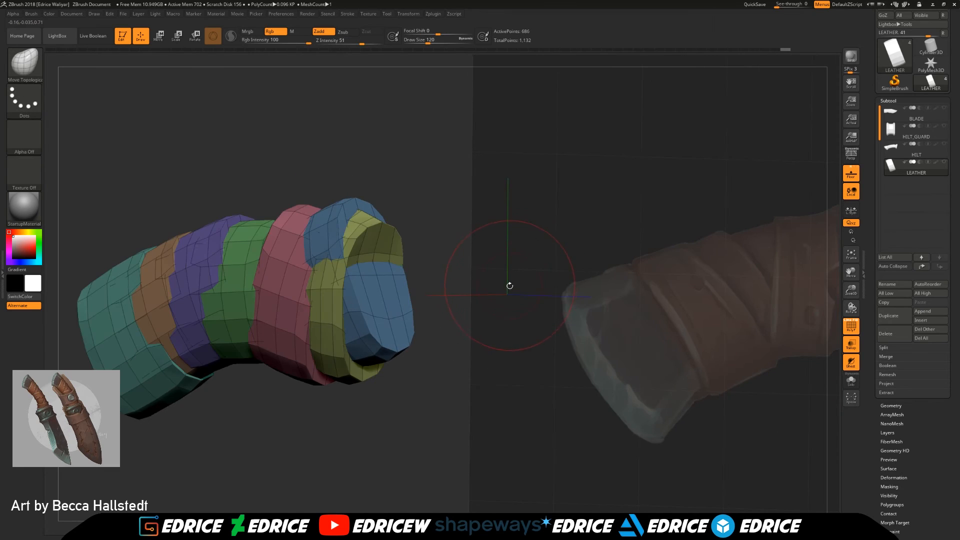
shift+drag(510, 283, 464, 302)
ctrl+shift+click(465, 313)
drag(407, 226, 395, 230)
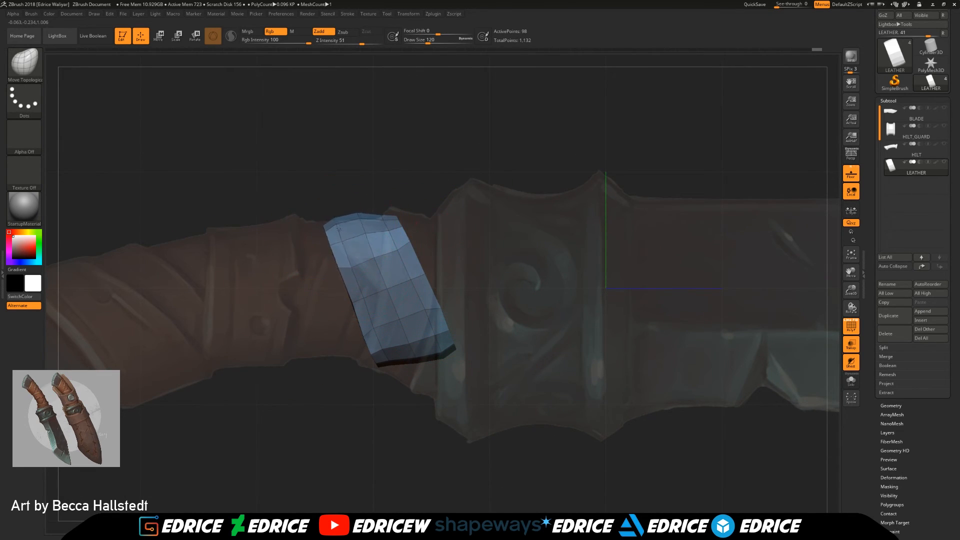
Step: Reshape the blue wrap's long edges so it bends diagonally across the handle towards the guard
drag(240, 273, 322, 275)
mouse_move(321, 334)
mouse_down()
mouse_move(341, 351)
mouse_move(332, 343)
mouse_up()
mouse_move(541, 281)
mouse_down()
mouse_move(459, 273)
mouse_move(435, 257)
mouse_up()
drag(249, 305, 276, 302)
drag(280, 344, 302, 352)
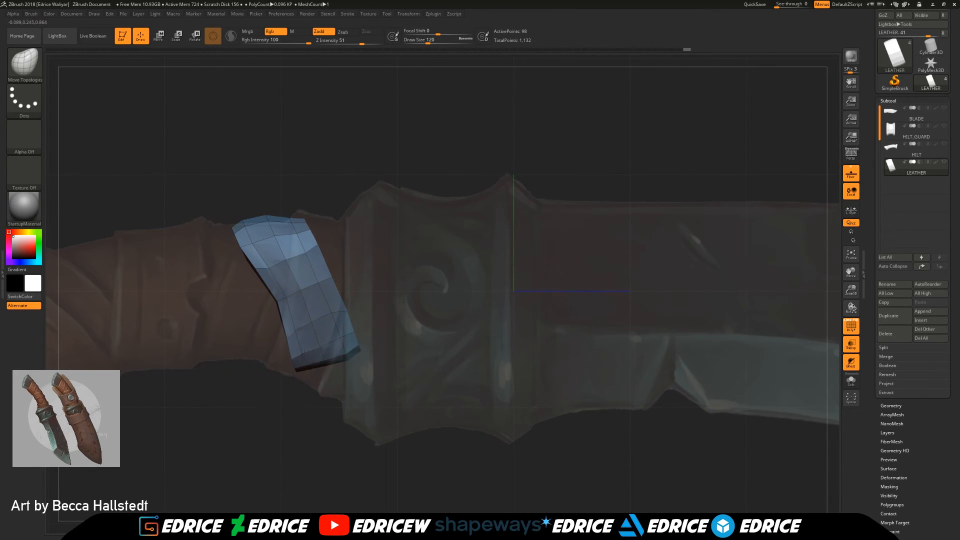
mouse_move(368, 254)
shift+mouse_down()
mouse_move(443, 256)
mouse_move(385, 230)
mouse_move(306, 253)
mouse_move(314, 247)
shift+mouse_up()
Step: Isolate the pink wrap beside the blue one and refine its sides around the handle from several angles
ctrl+shift+click(444, 256)
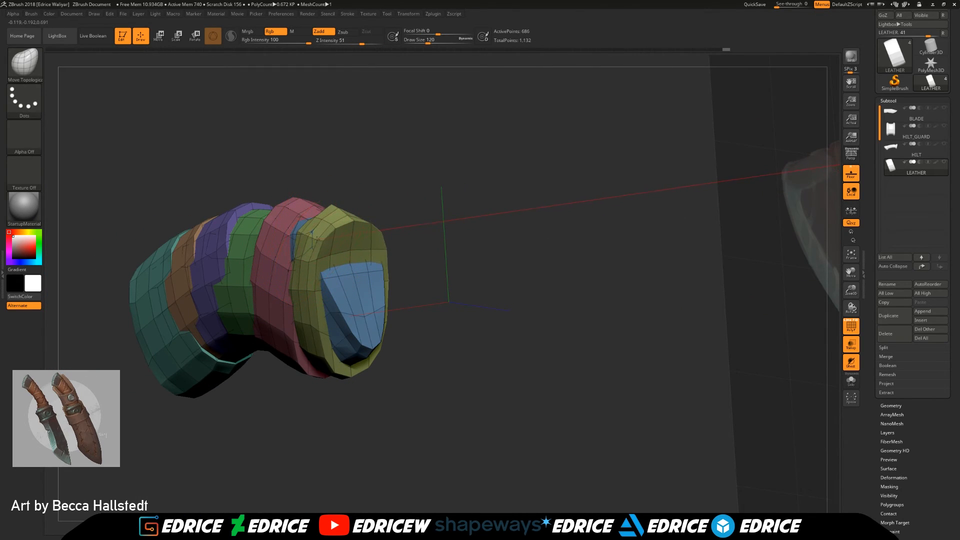
drag(401, 290, 423, 302)
ctrl+shift+click(263, 289)
drag(411, 251, 660, 246)
drag(852, 273, 868, 279)
mouse_move(345, 232)
mouse_down()
mouse_move(396, 231)
mouse_move(330, 247)
mouse_up()
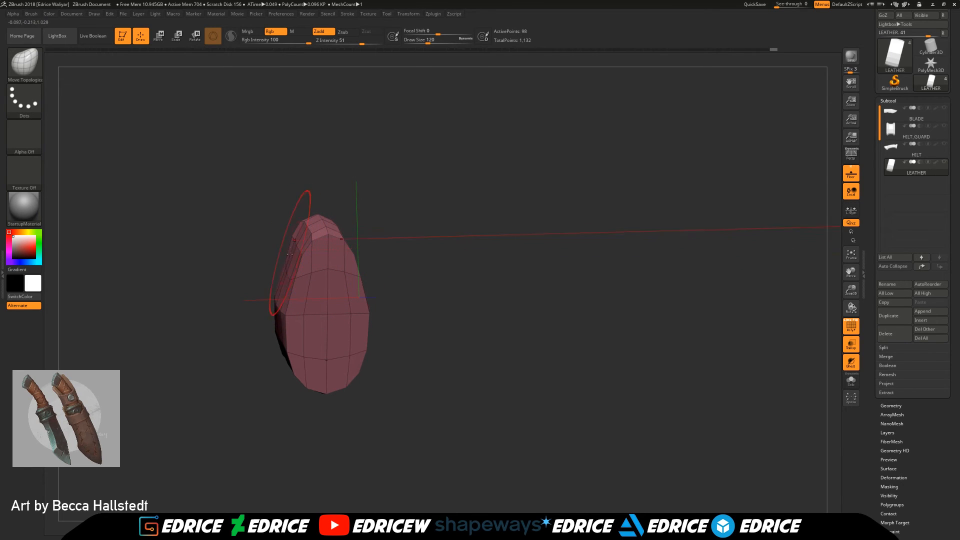
drag(278, 302, 284, 302)
mouse_move(220, 330)
mouse_down()
mouse_move(315, 335)
mouse_move(288, 318)
mouse_up()
drag(276, 381, 240, 361)
drag(275, 330, 287, 339)
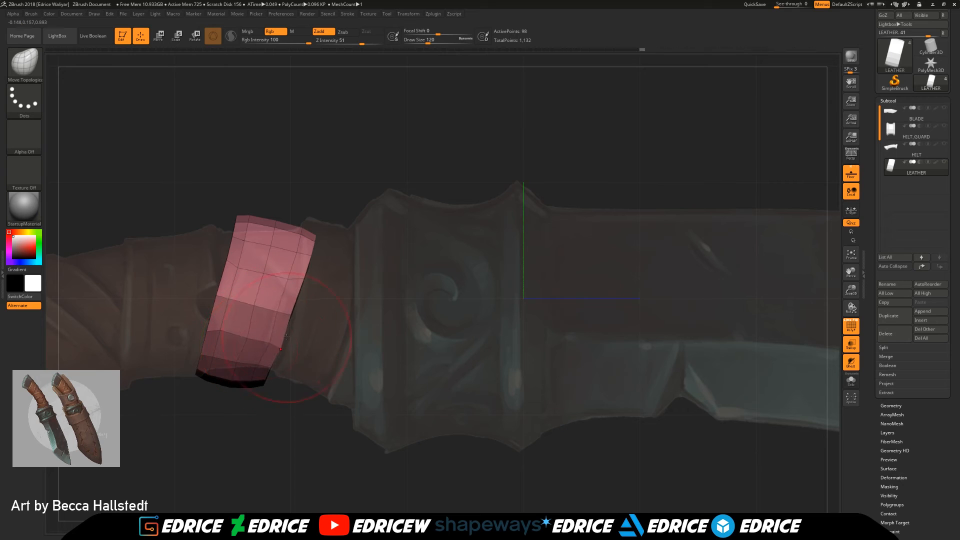
Step: Lower the pink wrap's upper edge to the handle outline and adjust its lower edge
drag(248, 221, 242, 234)
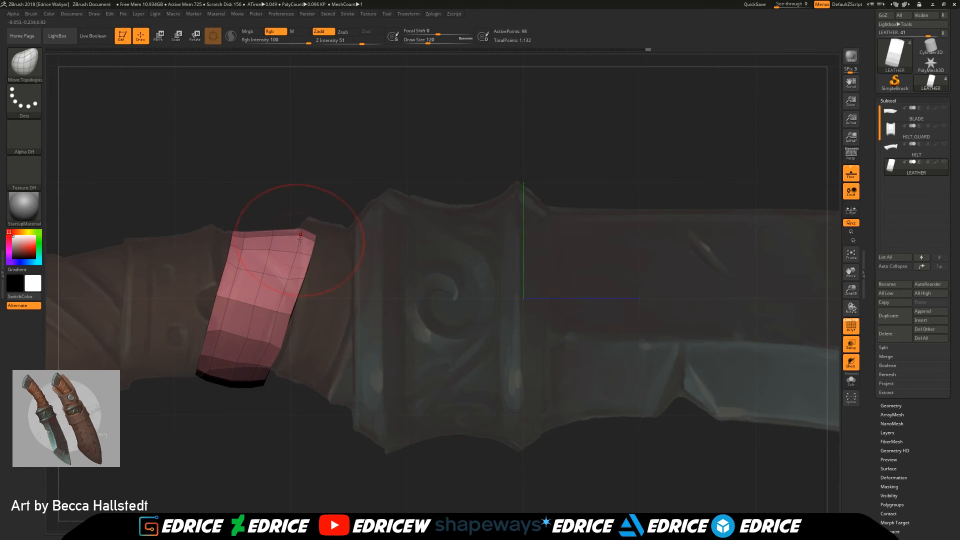
drag(212, 329, 215, 325)
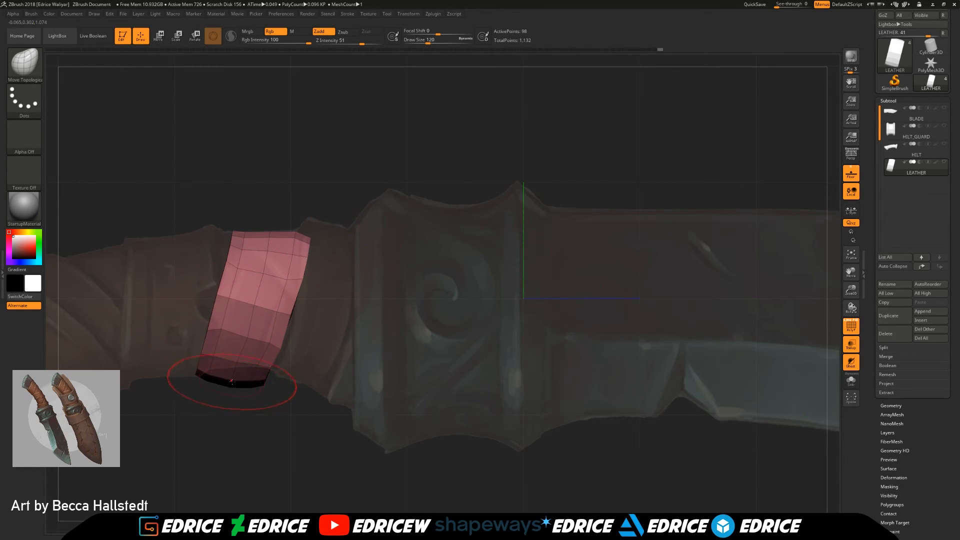
drag(232, 383, 253, 368)
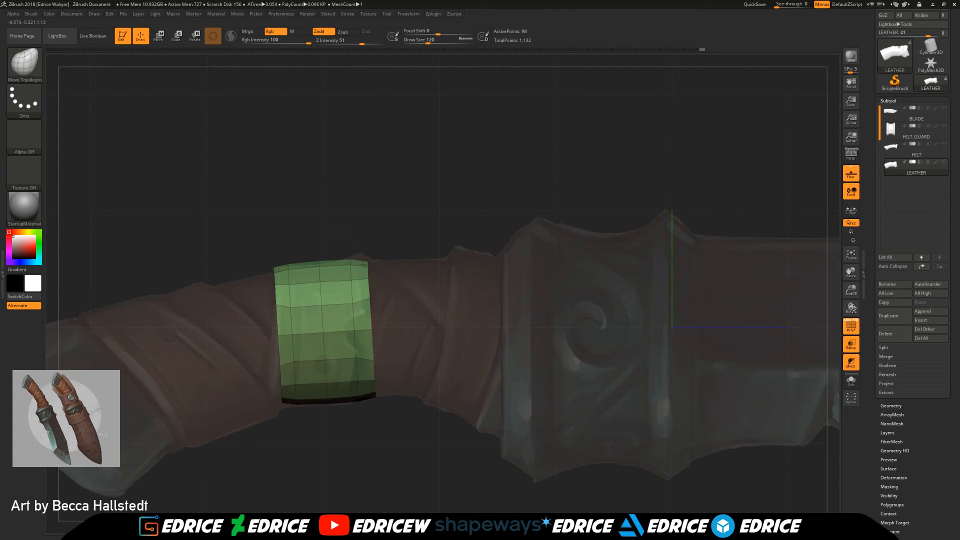
Step: Isolate the green wrap and shape its corners and sides so it leans slightly and follows the reference strap
drag(364, 263, 368, 256)
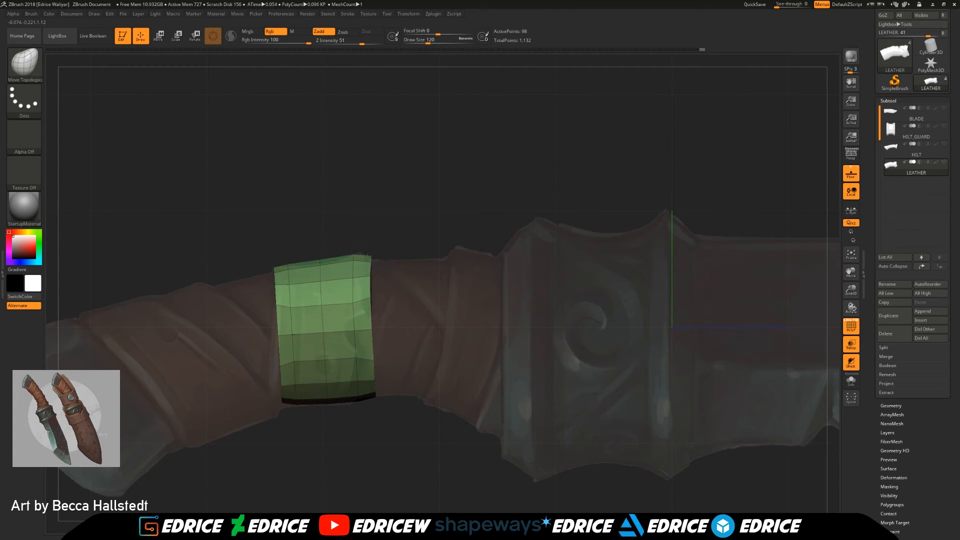
drag(368, 394, 347, 402)
drag(373, 356, 361, 356)
drag(371, 322, 364, 323)
mouse_move(275, 269)
mouse_down()
mouse_move(296, 260)
mouse_move(286, 264)
mouse_up()
drag(284, 402, 269, 404)
drag(284, 264, 321, 268)
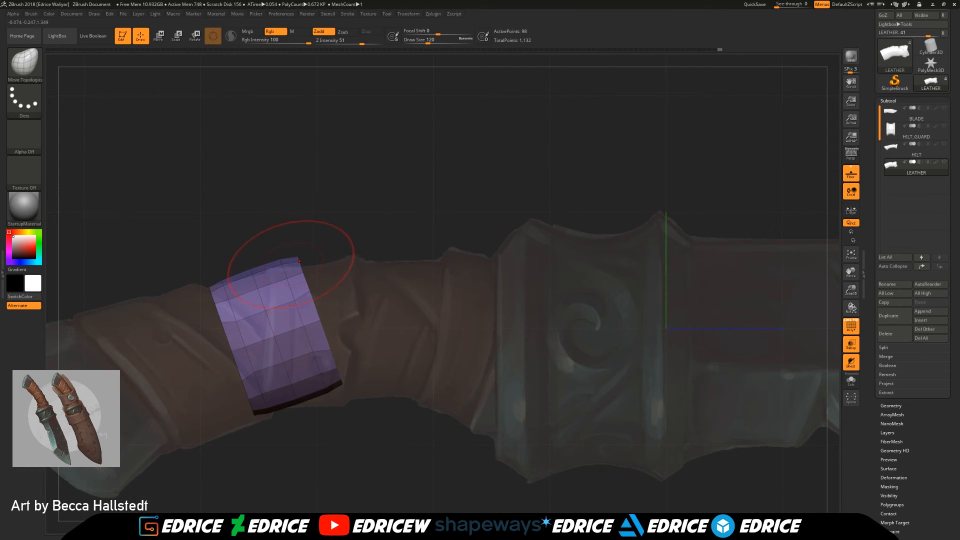
drag(291, 264, 287, 275)
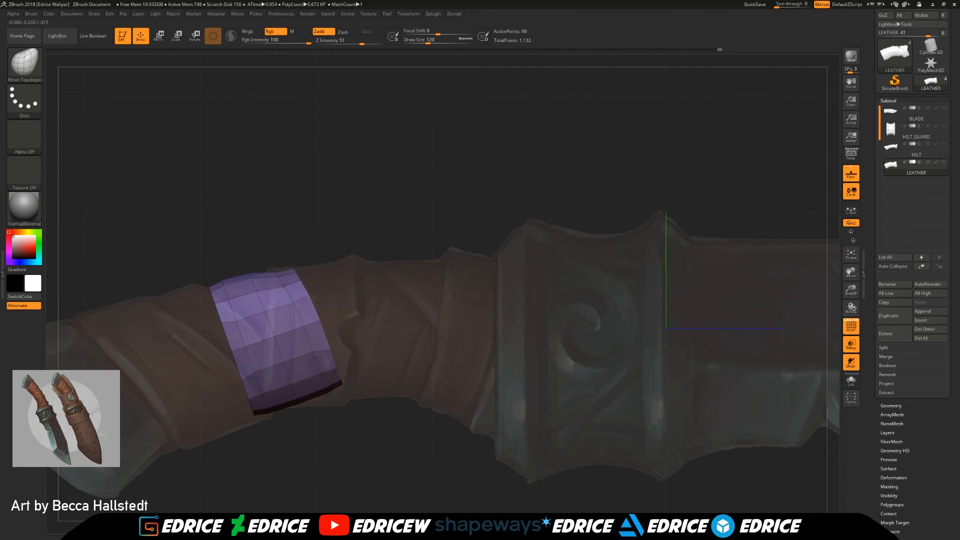
Step: On the isolated purple wrap, pull the guard-side edge inward and tighten the lower end
drag(327, 381, 306, 392)
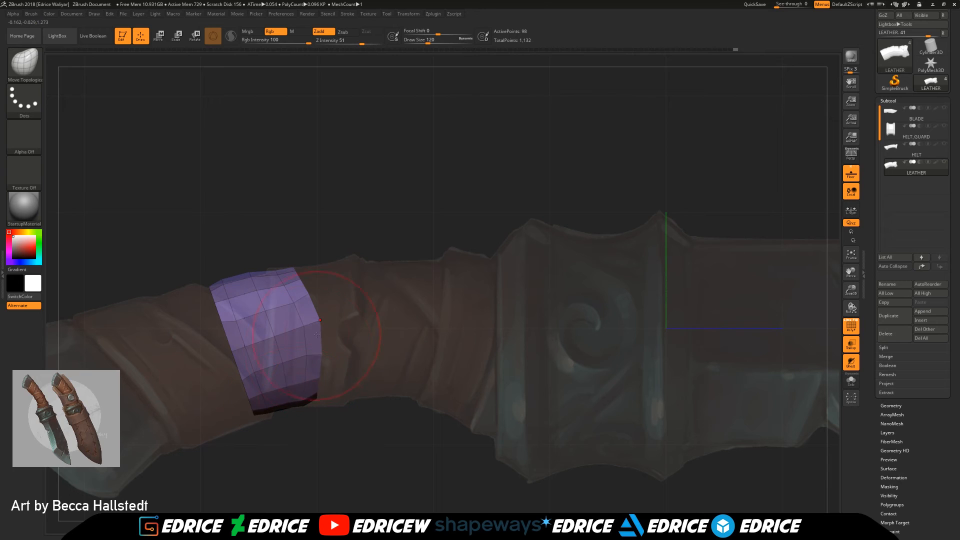
drag(301, 329, 286, 336)
drag(250, 364, 254, 390)
mouse_move(270, 434)
mouse_down()
mouse_move(283, 412)
mouse_move(272, 435)
mouse_up()
shift+drag(256, 379, 258, 387)
mouse_move(220, 356)
mouse_down()
mouse_move(252, 344)
mouse_move(244, 349)
mouse_up()
drag(257, 386, 265, 400)
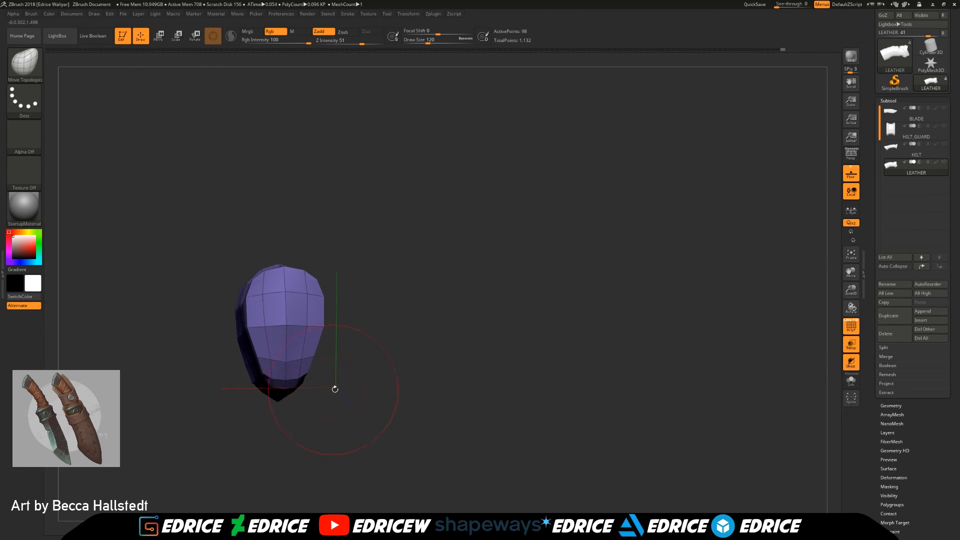
Step: Raise the purple wrap's lower pommel-side corner to fit the handle's underside and show all wraps again
drag(328, 390, 401, 349)
drag(851, 290, 923, 275)
drag(398, 254, 383, 284)
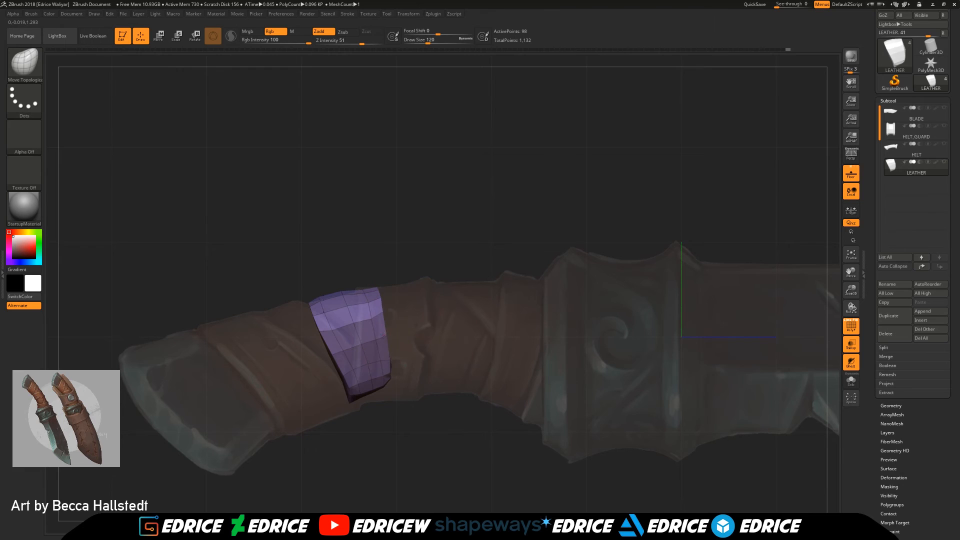
drag(349, 397, 338, 369)
ctrl+shift+click(428, 248)
Step: Close the gap between the green and pink wraps and cover the purple wrap poking through the green one
drag(433, 208, 372, 300)
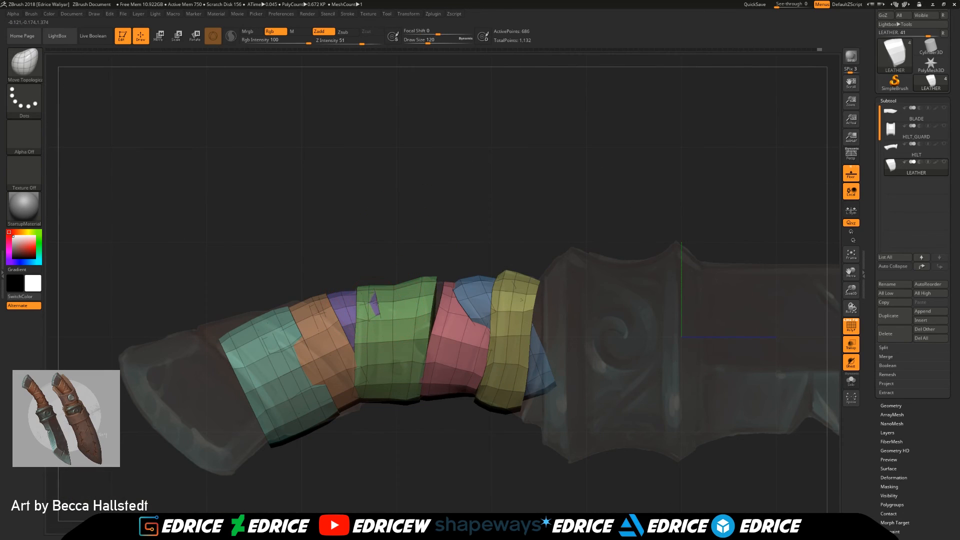
drag(462, 231, 444, 273)
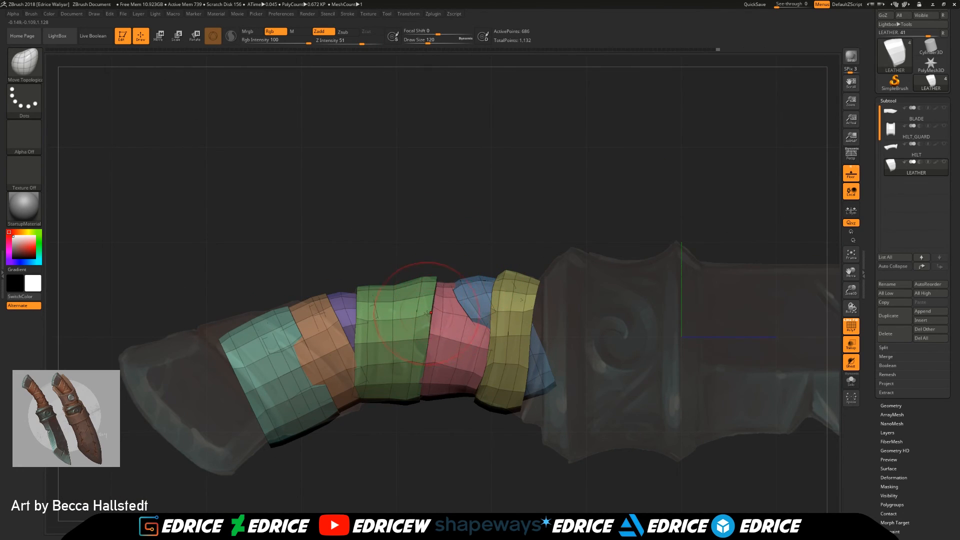
drag(465, 238, 389, 373)
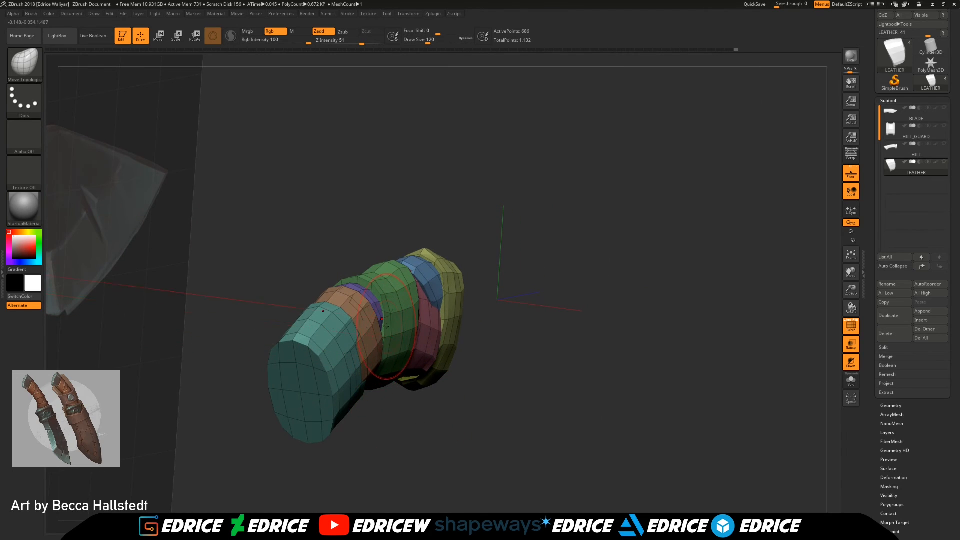
Step: Isolate the green wrap and refine its underside, checking it against the neighbouring wraps
drag(396, 318, 464, 172)
mouse_move(361, 362)
shift+mouse_down()
mouse_move(408, 389)
mouse_move(370, 414)
mouse_move(404, 392)
shift+mouse_up()
ctrl+shift+click(407, 390)
ctrl+shift+click(454, 443)
ctrl+shift+click(403, 361)
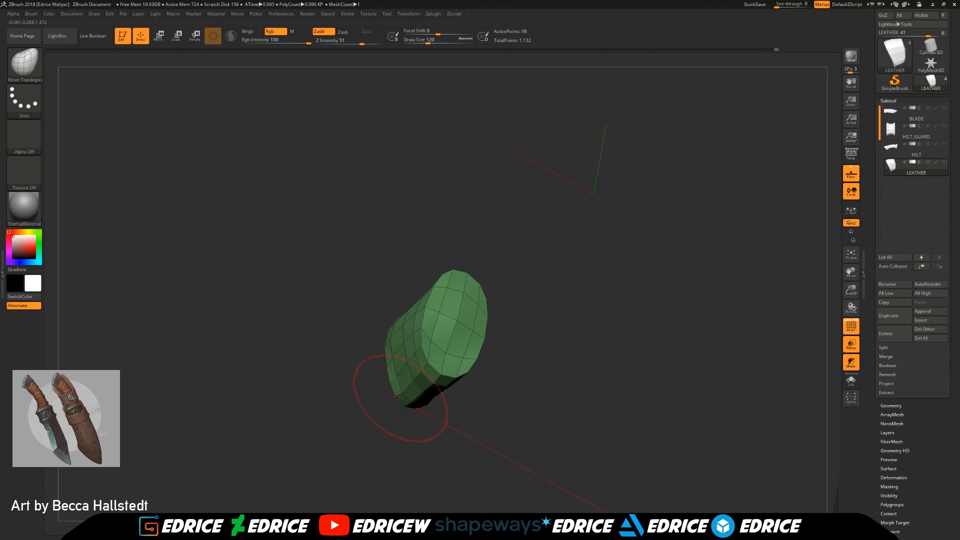
ctrl+shift+click(355, 341)
shift+drag(355, 341, 358, 373)
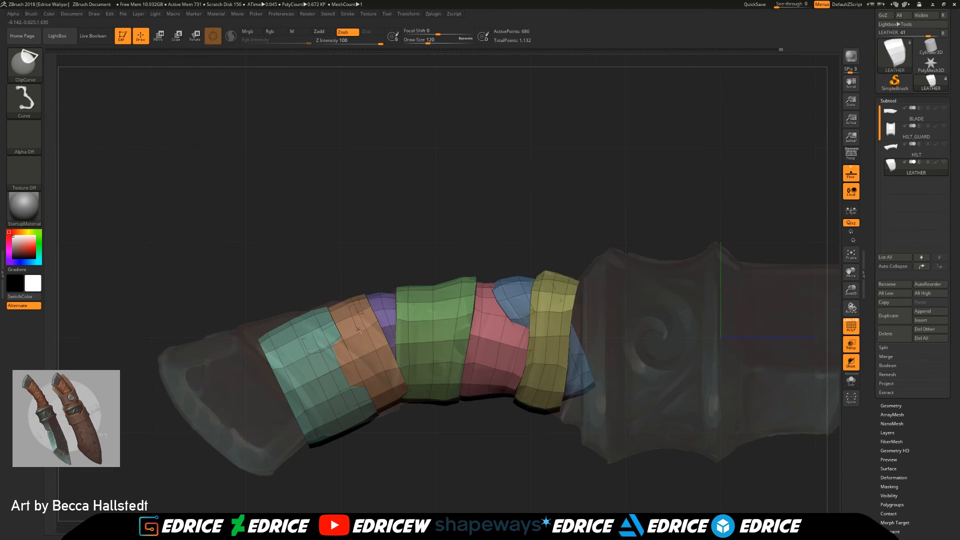
Step: Isolate the orange wrap between the teal and purple wraps
ctrl+shift+click(382, 309)
ctrl+shift+click(370, 253)
ctrl+shift+click(378, 306)
ctrl+shift+click(345, 313)
ctrl+shift+click(346, 312)
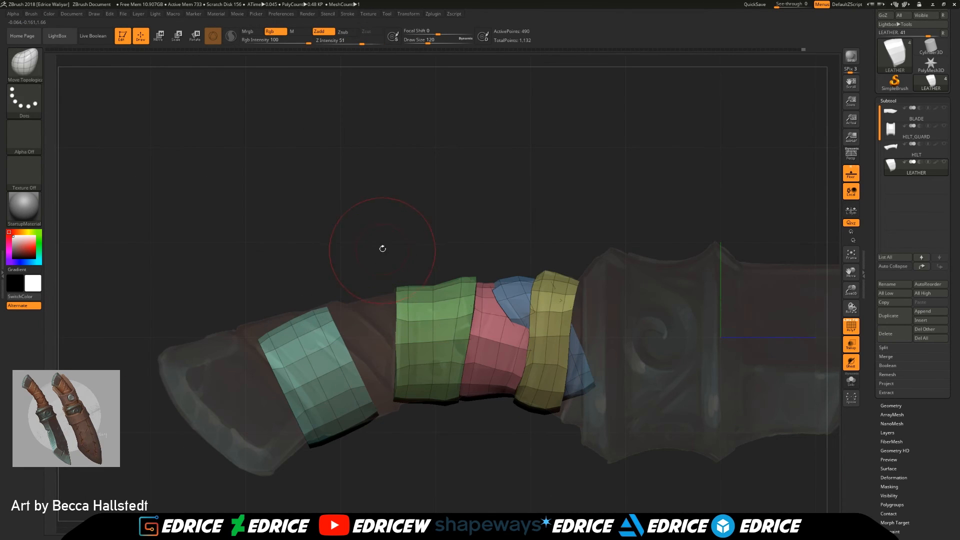
ctrl+shift+click(423, 454)
ctrl+shift+click(392, 372)
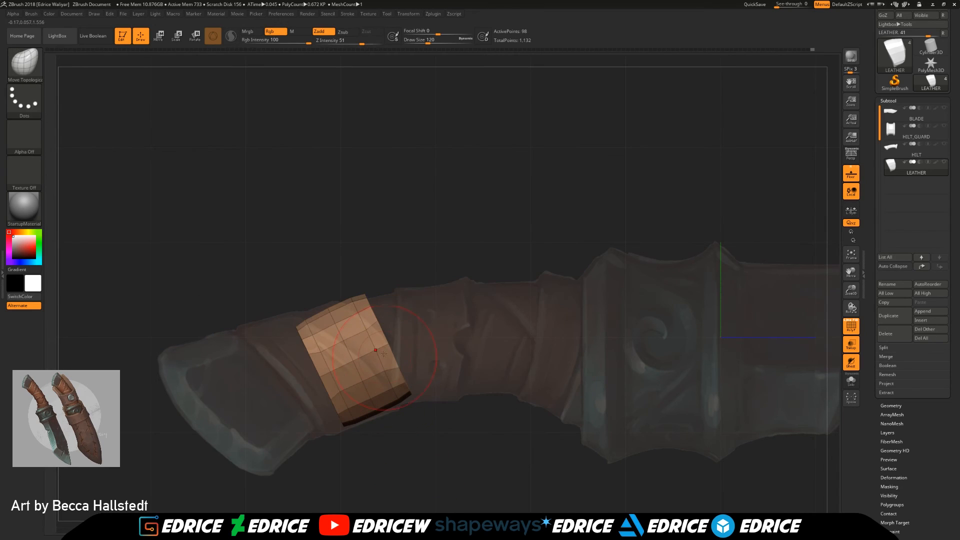
Step: Pull the orange wrap's upper end towards the pommel and curve its sides diagonally down the handle
drag(306, 326, 295, 313)
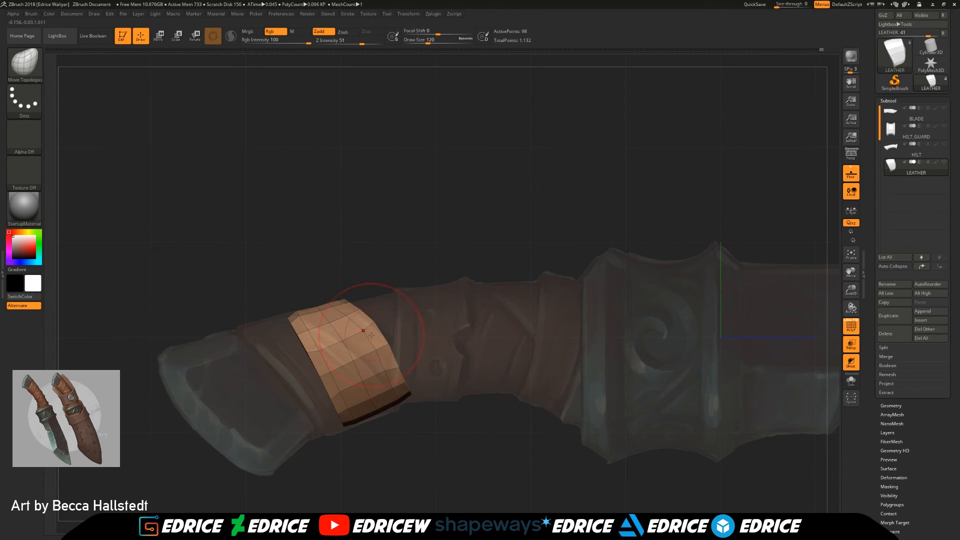
mouse_move(400, 399)
mouse_down()
mouse_move(349, 409)
mouse_move(322, 369)
mouse_up()
drag(450, 430, 280, 406)
drag(328, 371, 312, 371)
drag(389, 347, 450, 383)
drag(364, 299, 371, 293)
drag(251, 360, 326, 299)
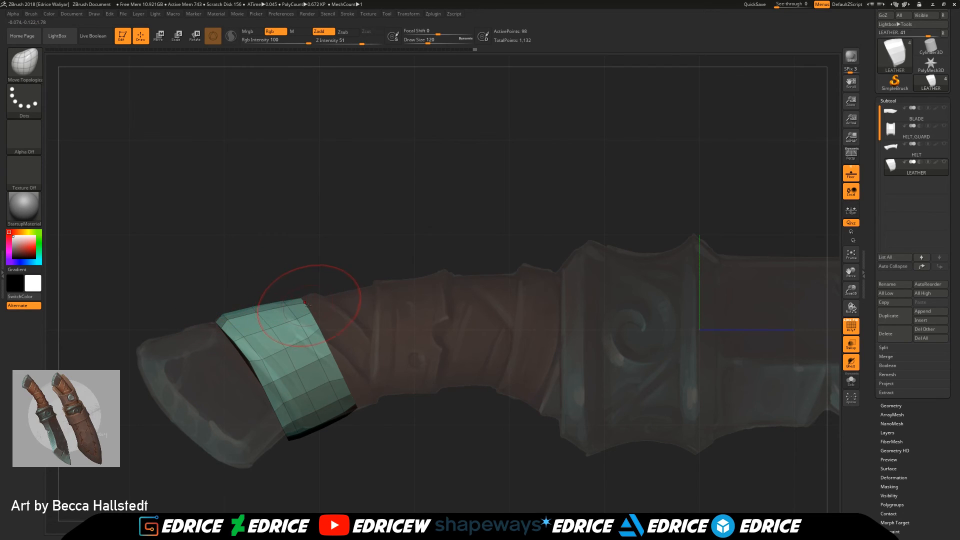
Step: Isolate the teal wrap at the pommel end and reshape its edges into a curved diagonal strap matching the reference
drag(306, 303, 285, 311)
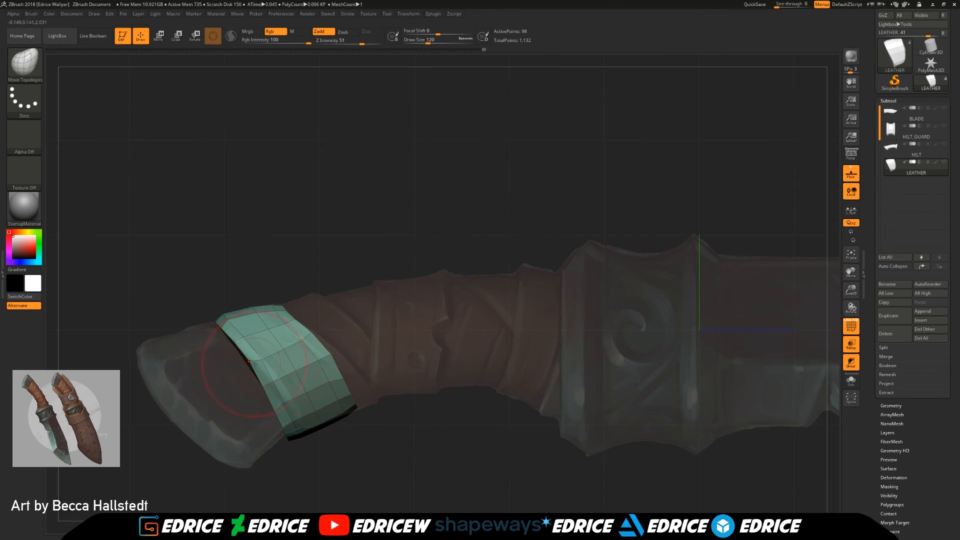
drag(253, 364, 259, 361)
drag(290, 436, 300, 430)
mouse_move(267, 387)
mouse_down()
mouse_move(255, 350)
mouse_move(269, 361)
mouse_up()
drag(322, 397, 350, 418)
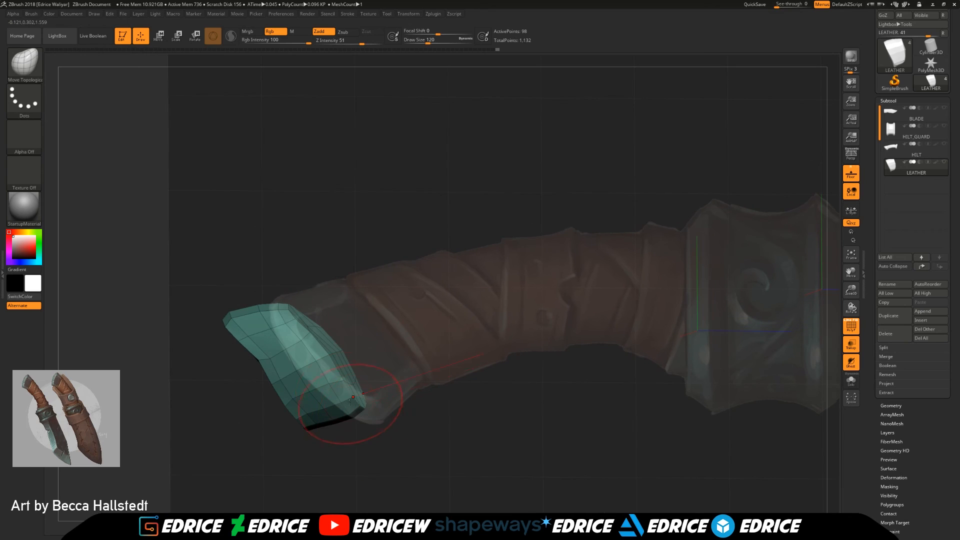
drag(348, 391, 369, 385)
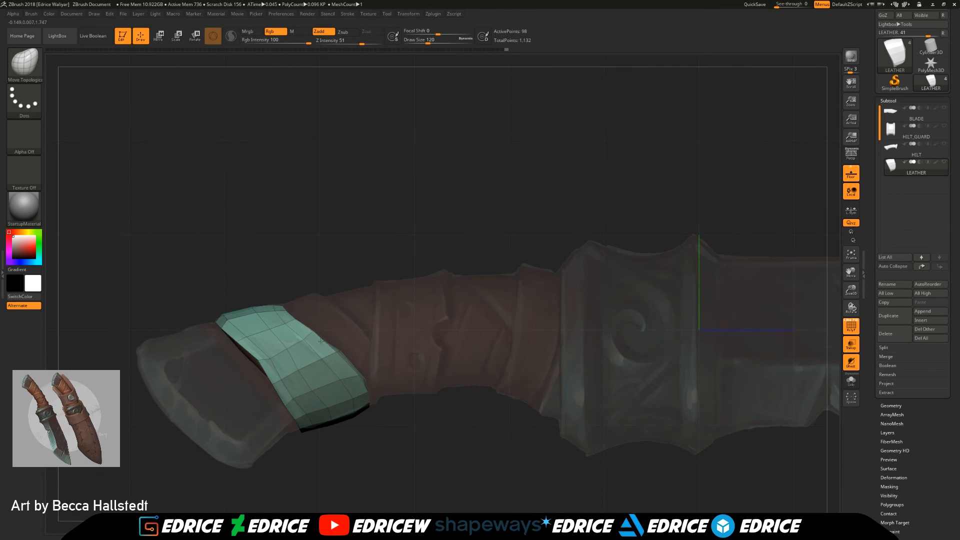
drag(263, 360, 257, 362)
drag(285, 404, 296, 399)
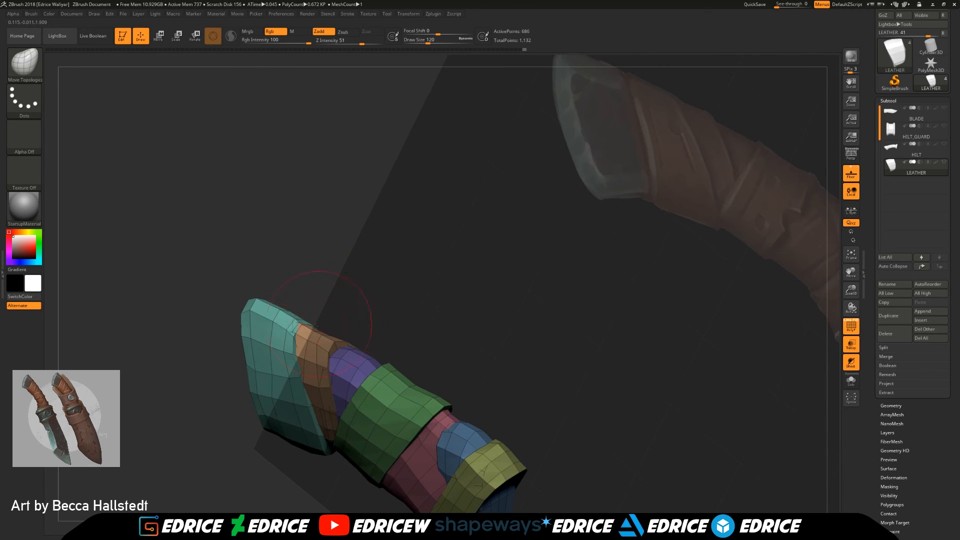
Step: Tidy the joint between the teal and orange wraps, and refine the sides of the isolated blue wrap
drag(309, 335, 312, 330)
mouse_move(380, 306)
mouse_down()
mouse_move(391, 345)
mouse_move(375, 350)
mouse_move(345, 328)
mouse_move(515, 326)
mouse_move(626, 268)
mouse_move(493, 324)
mouse_move(529, 390)
mouse_move(522, 359)
mouse_up()
ctrl+shift+click(539, 375)
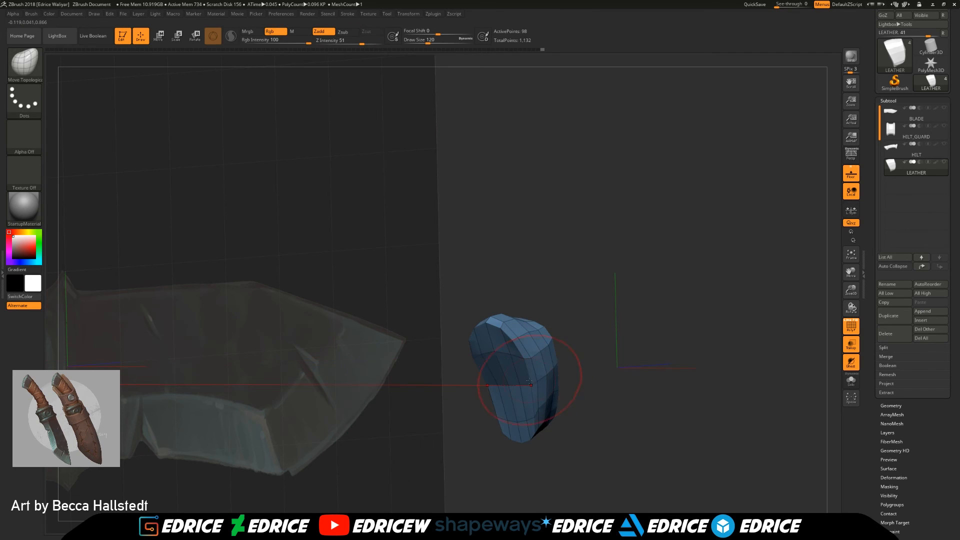
ctrl+shift+click(607, 382)
drag(607, 382, 525, 388)
drag(607, 378, 626, 368)
Step: Show all knife subtools and turn off the polyframe, transparency and floor grid display
shift+click(944, 162)
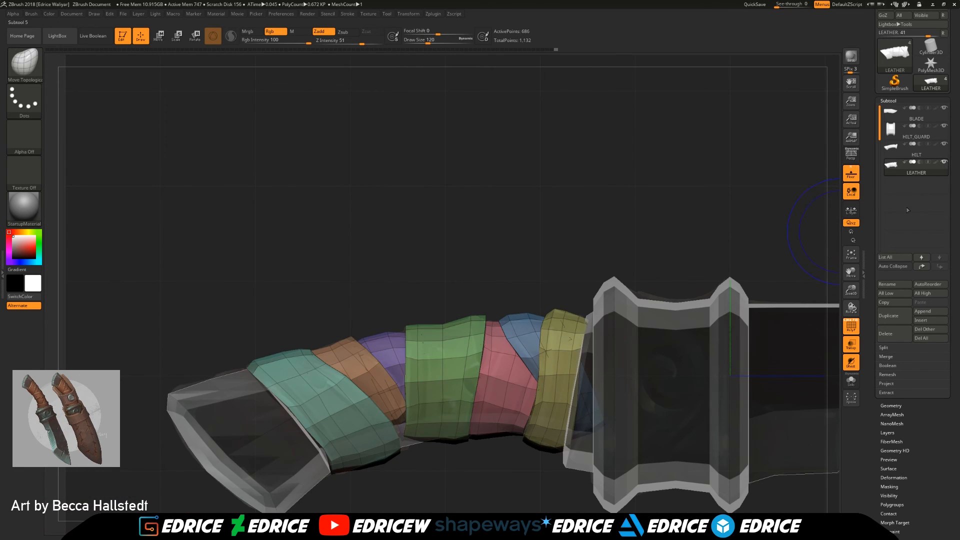
key(shift+f)
key(f)
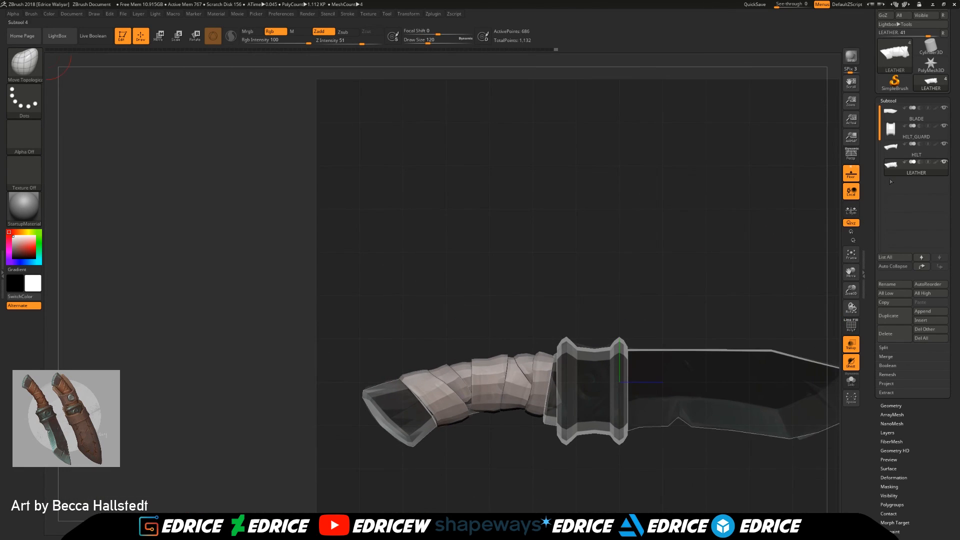
click(851, 344)
click(851, 173)
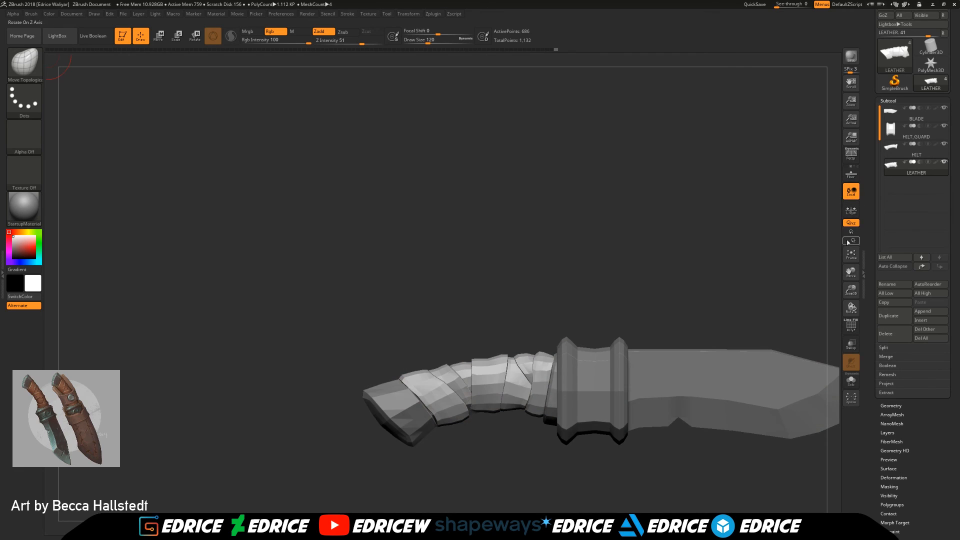
Step: Fine-tune the edges of the overlapping leather wraps on the full knife from several angles
drag(851, 274, 796, 264)
drag(420, 259, 673, 279)
drag(852, 307, 845, 303)
drag(852, 292, 875, 320)
drag(851, 274, 933, 245)
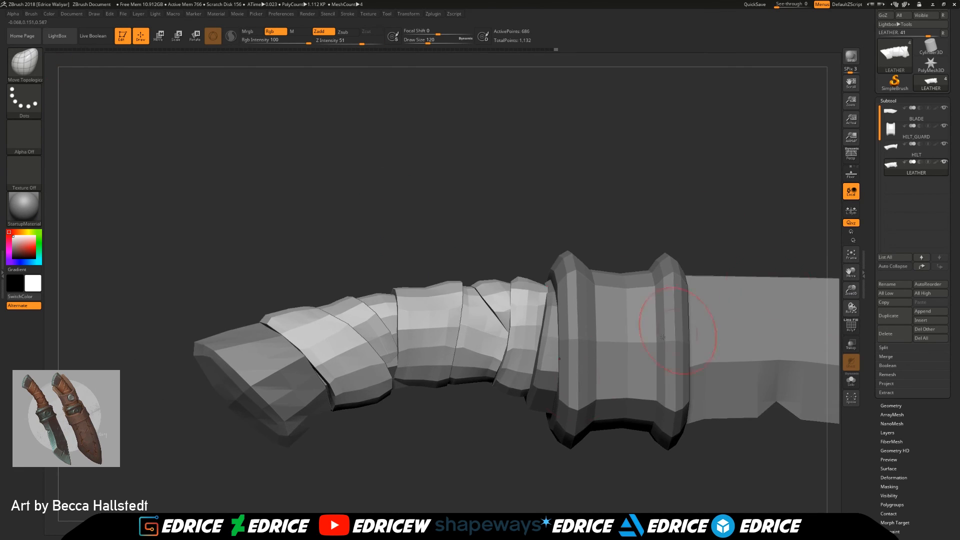
shift+drag(515, 458, 419, 438)
mouse_move(354, 439)
mouse_down()
mouse_move(364, 380)
mouse_move(353, 509)
mouse_up()
mouse_move(331, 374)
mouse_down()
mouse_move(327, 386)
mouse_move(338, 384)
mouse_move(357, 424)
mouse_move(312, 381)
mouse_move(300, 340)
mouse_move(365, 247)
mouse_move(313, 265)
mouse_move(320, 308)
mouse_move(307, 389)
mouse_move(296, 383)
mouse_move(293, 401)
mouse_move(280, 391)
mouse_move(347, 439)
mouse_move(381, 405)
mouse_up()
drag(373, 277, 366, 270)
drag(369, 440, 374, 432)
mouse_move(380, 374)
mouse_down()
mouse_move(399, 352)
mouse_move(391, 350)
mouse_up()
ctrl+shift+click(388, 347)
ctrl+shift+click(495, 290)
drag(496, 290, 381, 365)
drag(454, 326, 422, 323)
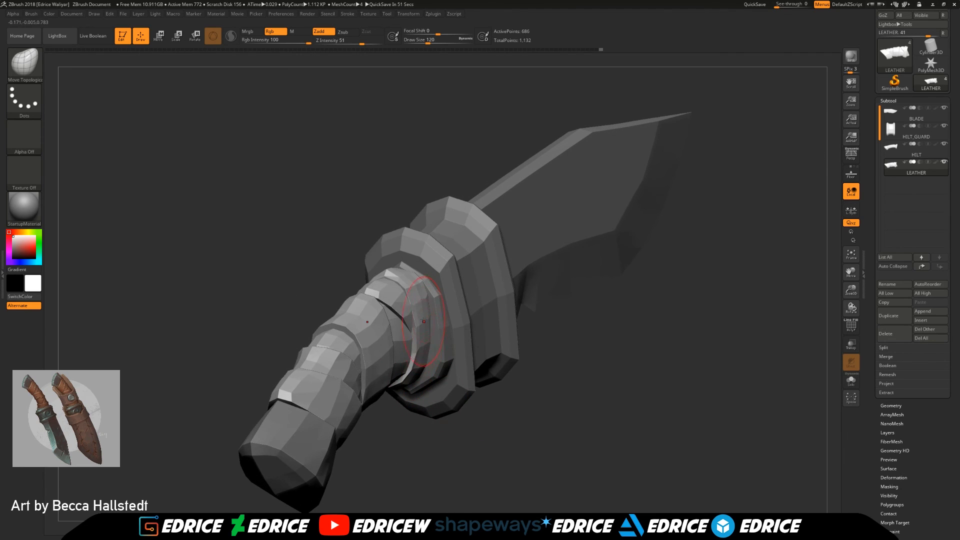
Step: Inspect the leather wraps nearest the guard in isolation, and check the whole knife from the side with and without the polyframe
ctrl+shift+click(414, 286)
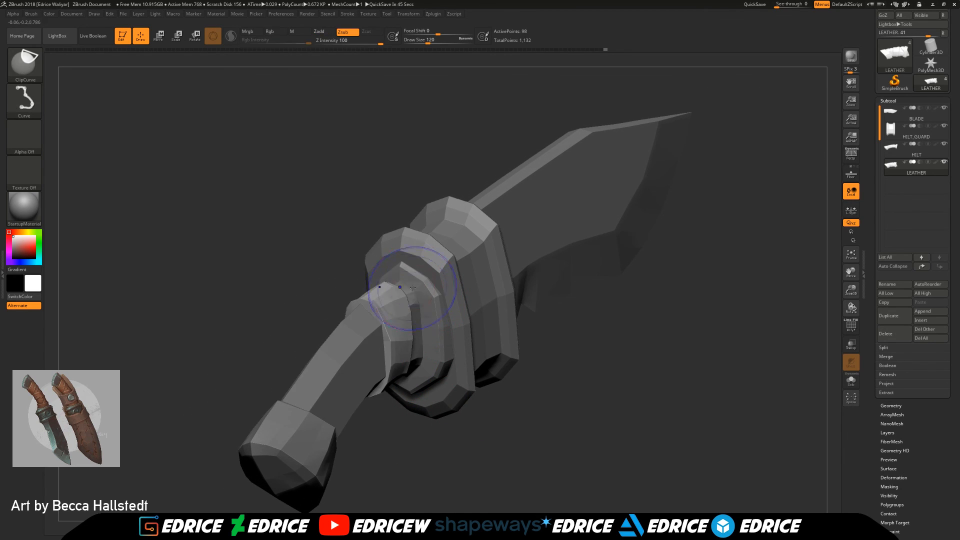
ctrl+shift+click(530, 385)
ctrl+shift+click(412, 281)
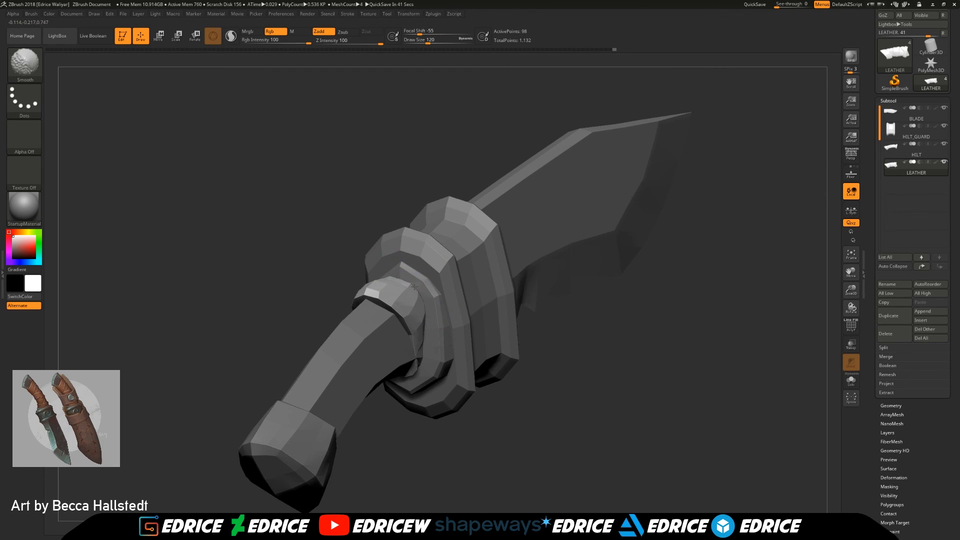
ctrl+shift+click(588, 388)
drag(588, 388, 523, 390)
drag(857, 294, 859, 257)
drag(762, 248, 744, 300)
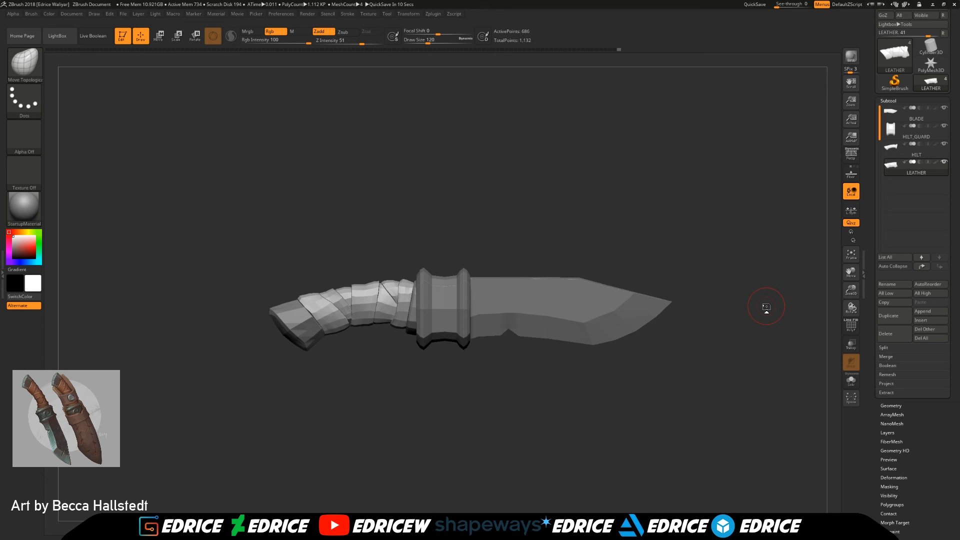
drag(851, 290, 691, 327)
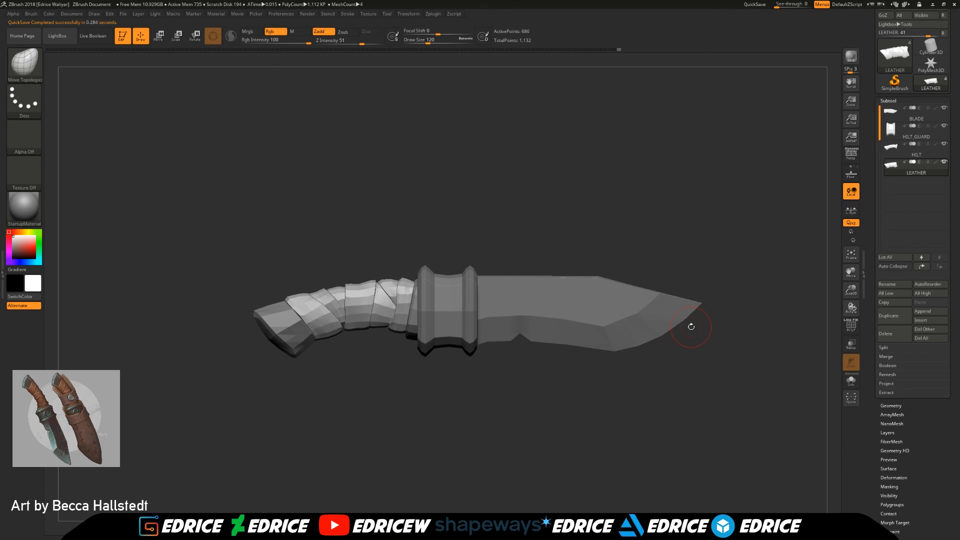
click(852, 325)
click(852, 325)
drag(820, 270, 741, 320)
Step: Try to shift the BLADE subtool slightly toward the handle, and make LEATHER the active subtool again
click(916, 114)
key(w)
drag(365, 317, 356, 316)
mouse_move(565, 356)
mouse_down()
mouse_move(606, 357)
mouse_move(721, 421)
mouse_up()
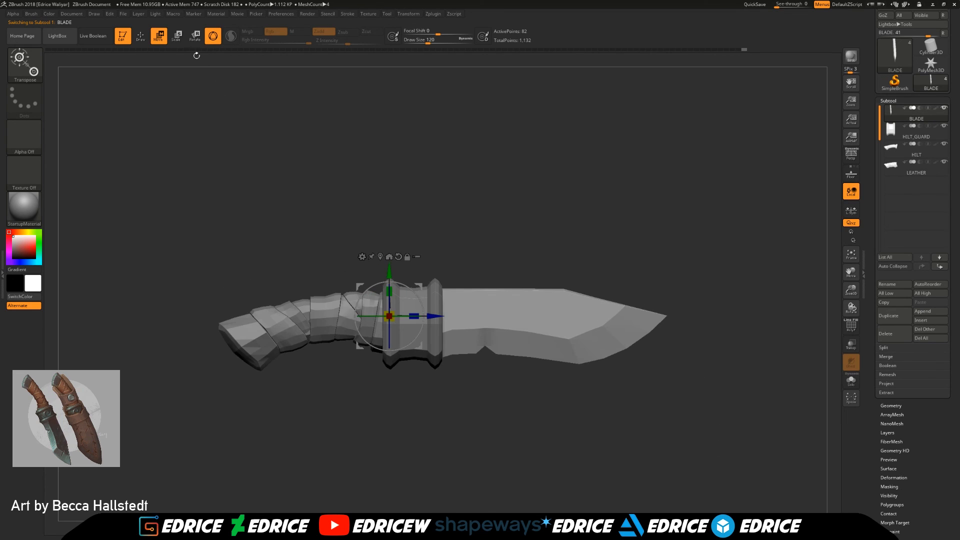
click(140, 36)
drag(709, 273, 684, 247)
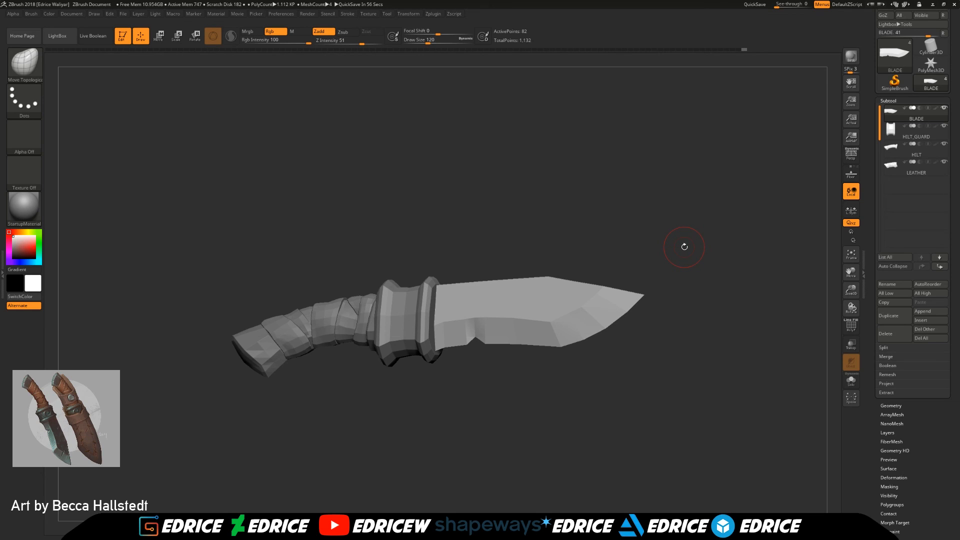
mouse_move(685, 247)
mouse_down()
mouse_move(695, 244)
mouse_move(684, 235)
mouse_up()
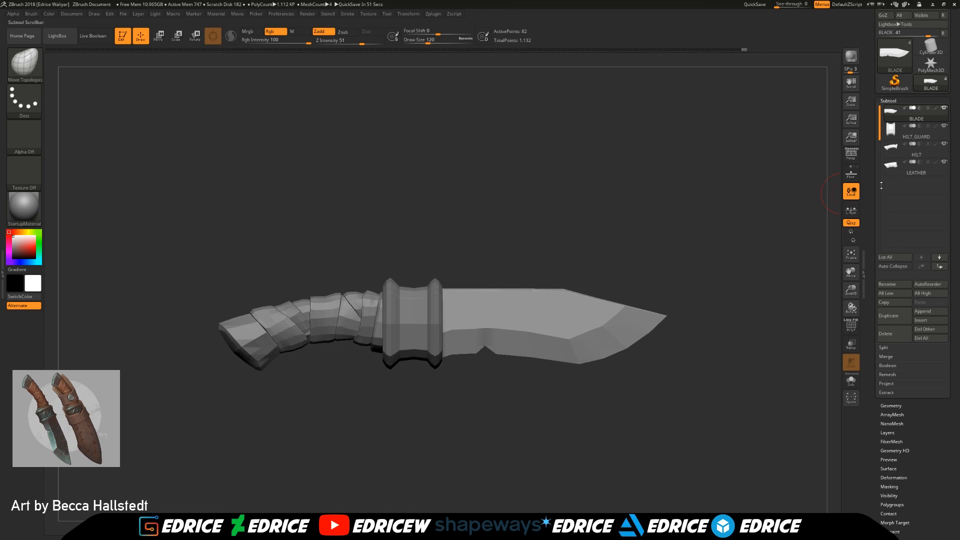
click(892, 170)
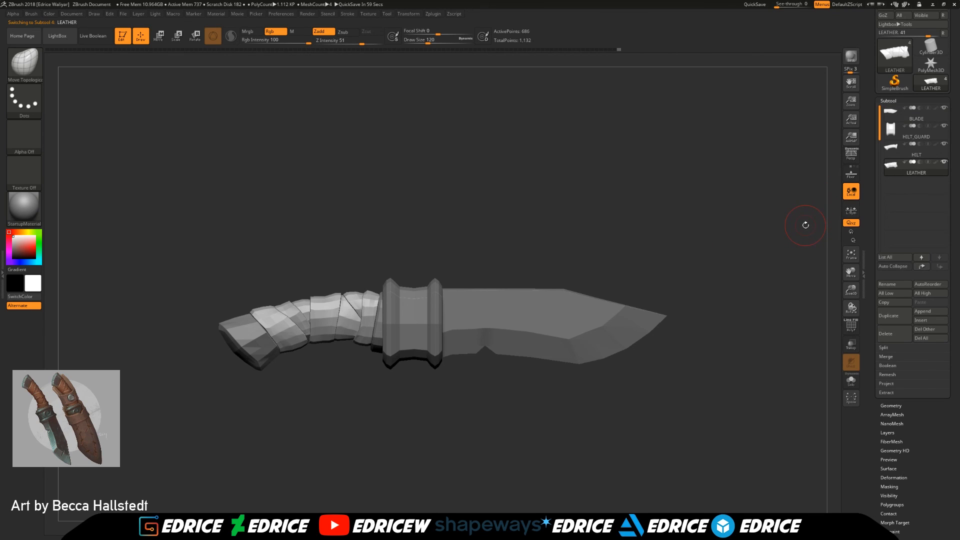